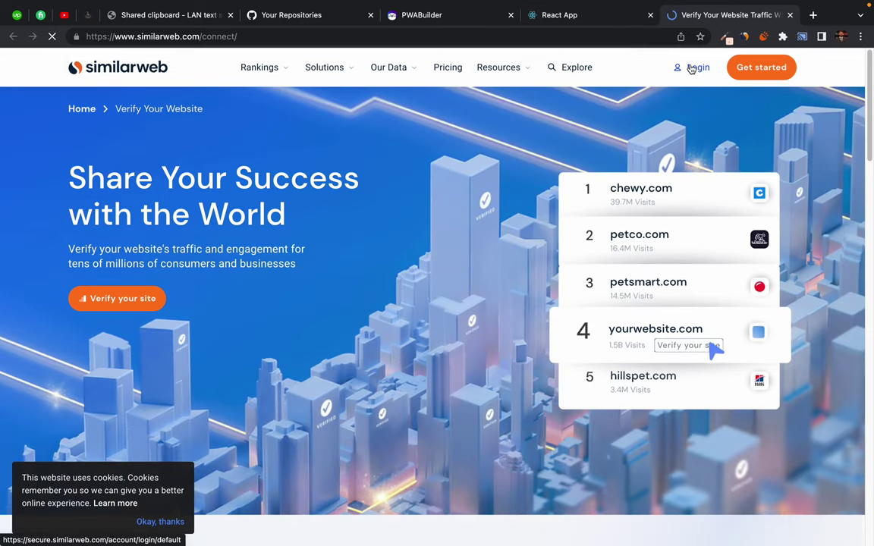
Step: Return to the React App page and dismiss the Similarweb overlay covering it
left_click(586, 18)
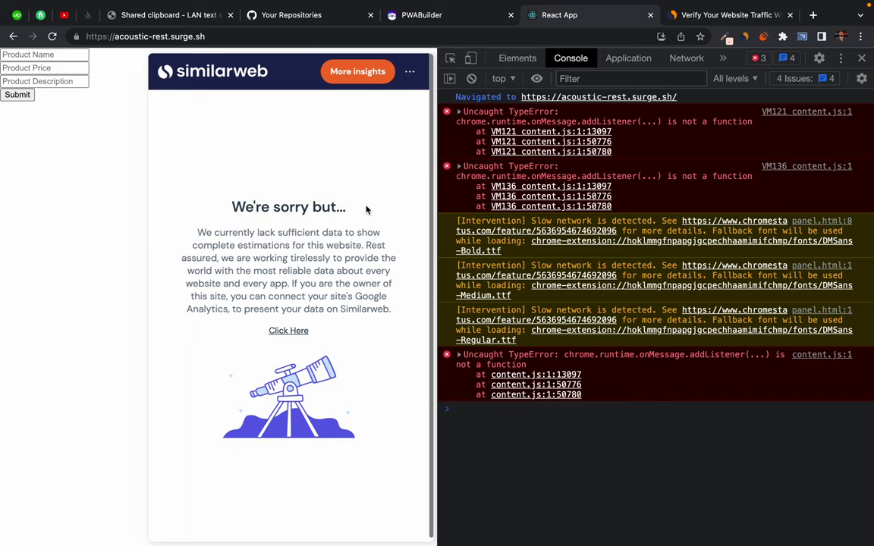
left_click_drag(247, 232, 321, 232)
left_click(348, 232)
left_click(746, 36)
left_click(746, 36)
left_click(118, 136)
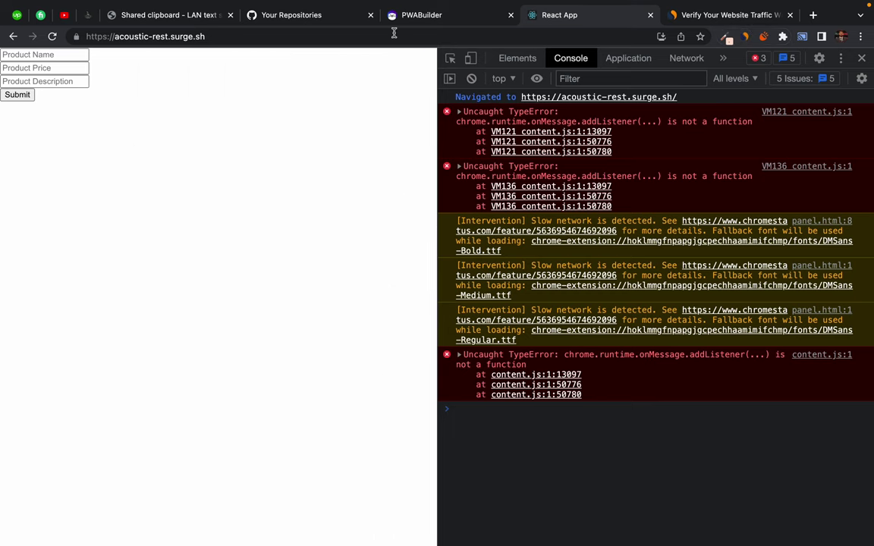
Step: Clear the developer console and reload the acoustic-rest.surge.sh page
left_click(471, 79)
key("super+r")
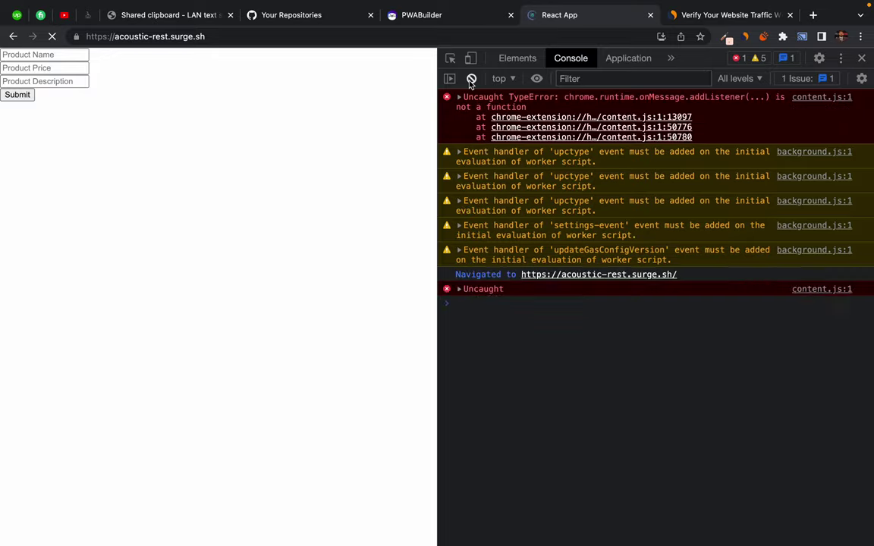
key("ctrl+Right")
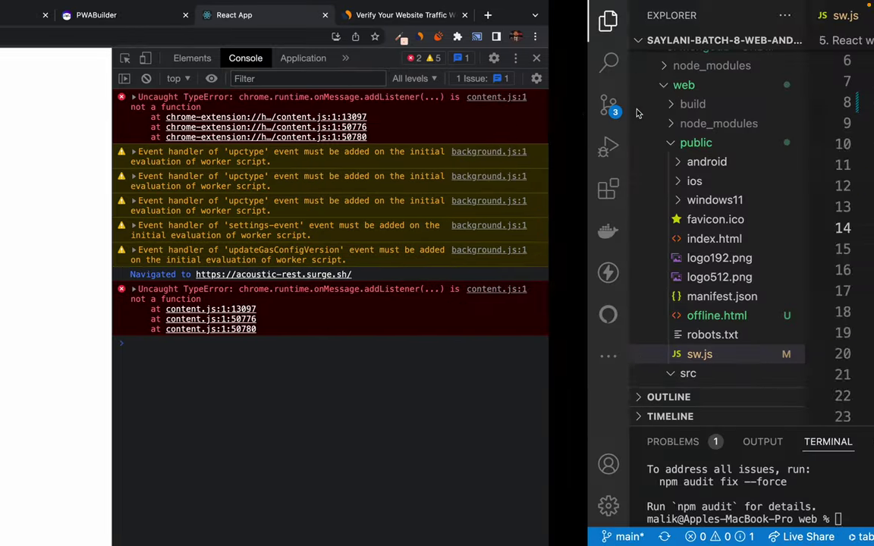
Step: Switch to the desktop and launch Safari through the system search
key("ctrl+Left")
key("ctrl+Left")
type("sample")
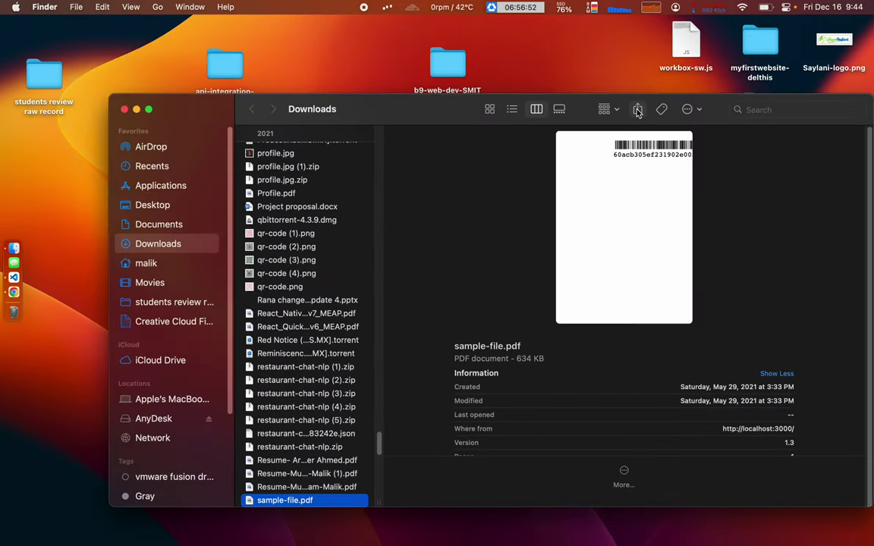
key("super+space")
type("safari")
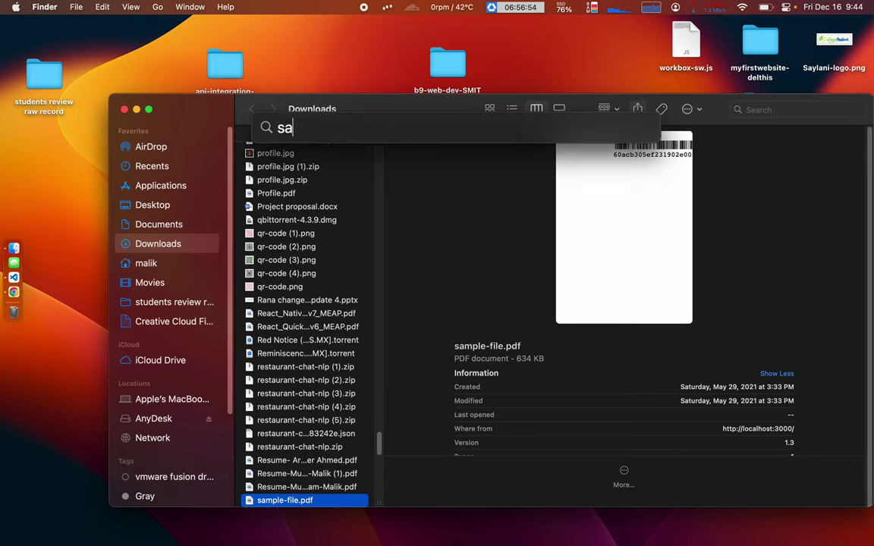
key("Return")
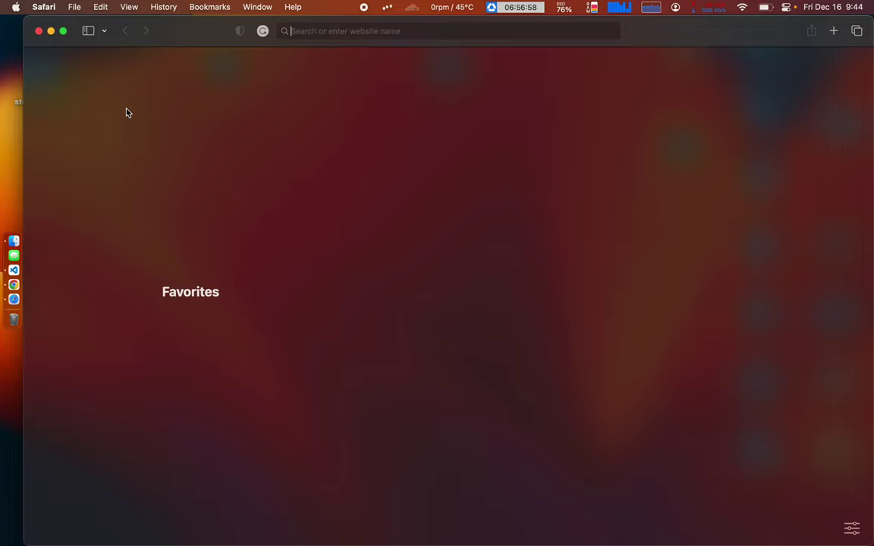
left_click(318, 31)
type("https://acoustic-rest.surge.sh/")
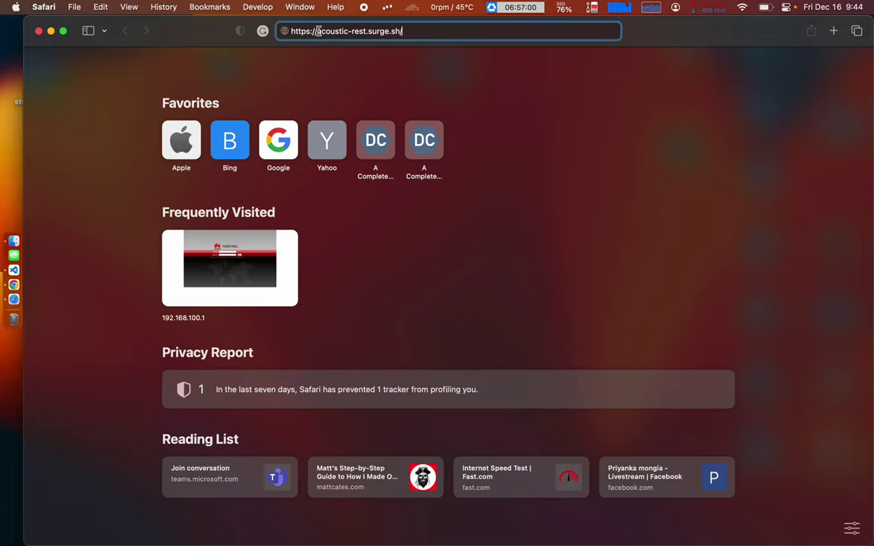
right_click(144, 92)
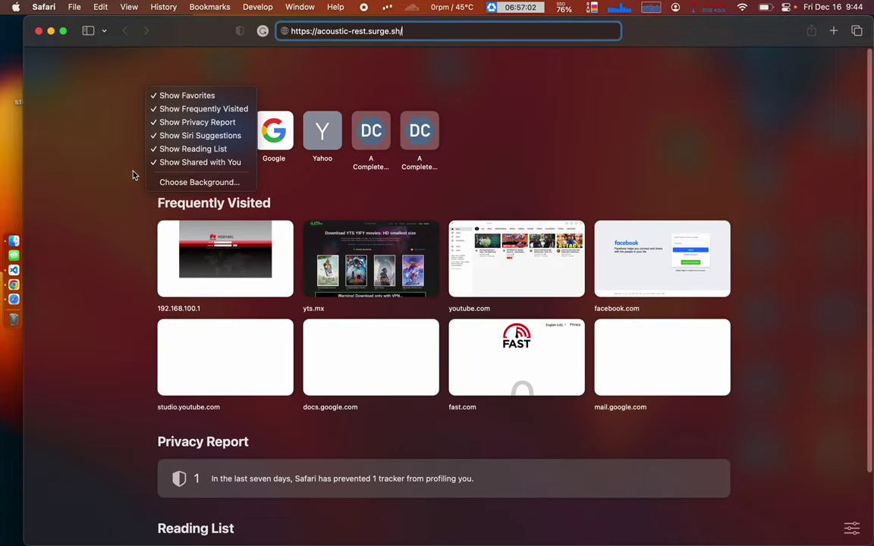
left_click(114, 156)
right_click(107, 79)
left_click(638, 84)
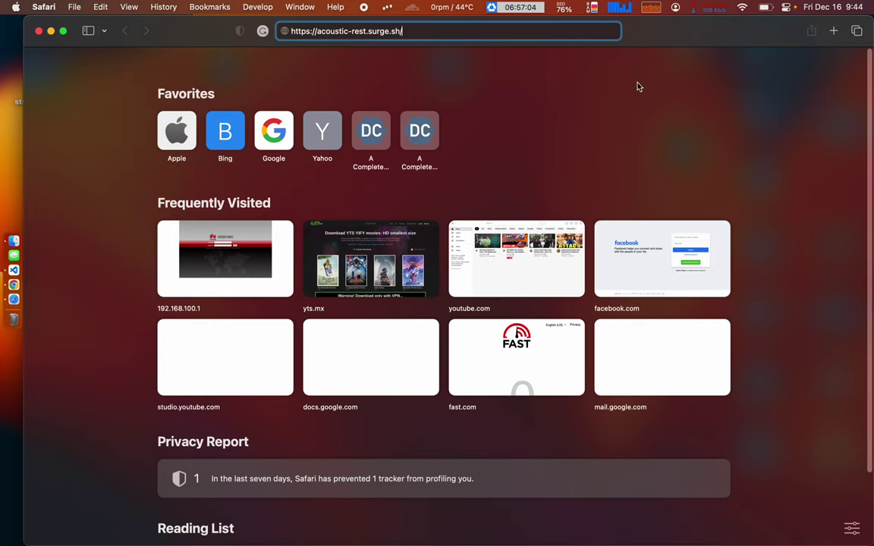
right_click(639, 85)
left_click(449, 31)
key("Return")
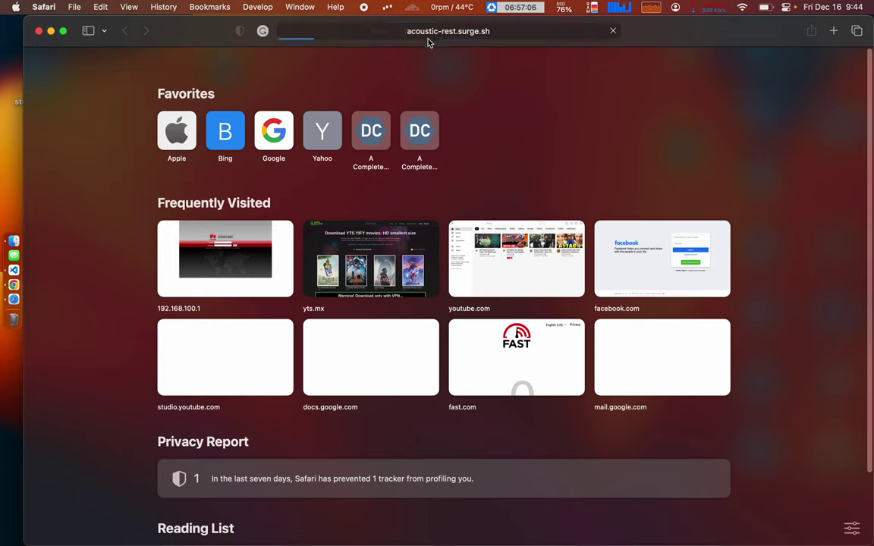
Step: Inspect the product form page, show its web inspector console and reload the page
right_click(491, 70)
left_click(509, 131)
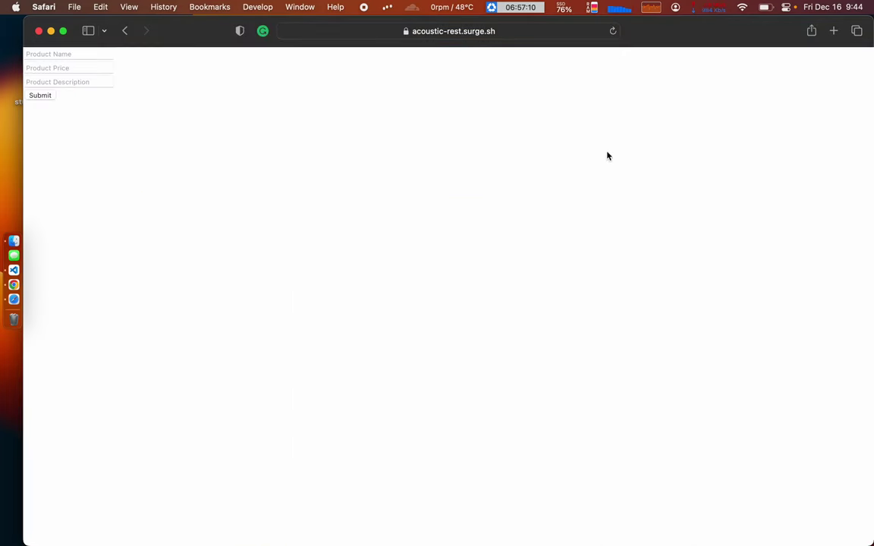
right_click(273, 99)
left_click(301, 189)
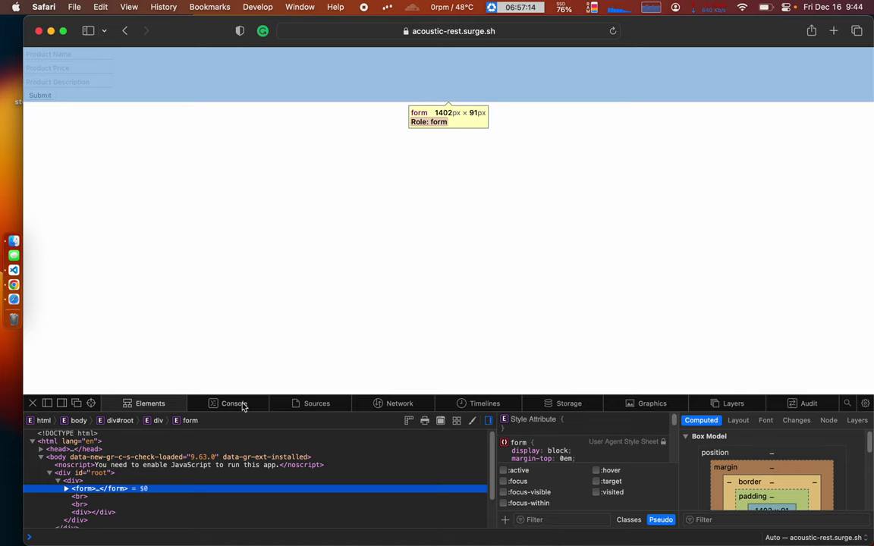
left_click(241, 405)
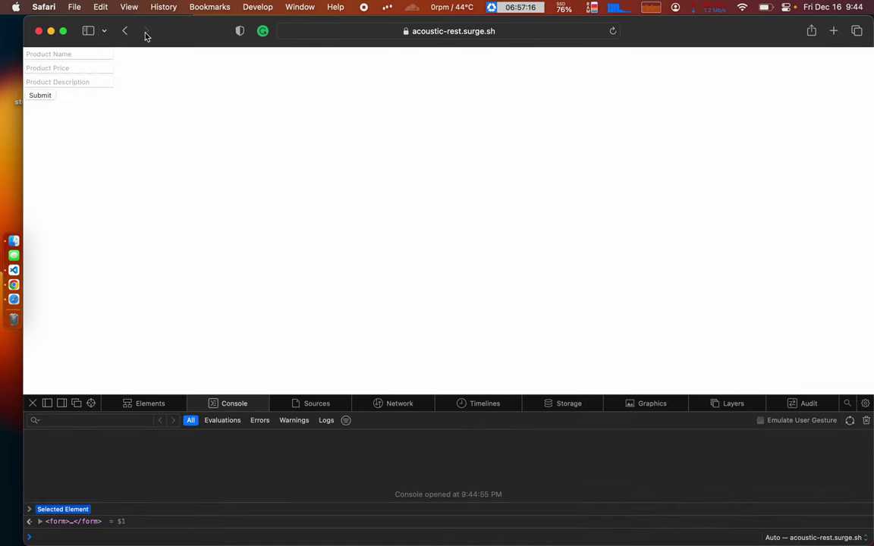
left_click(612, 31)
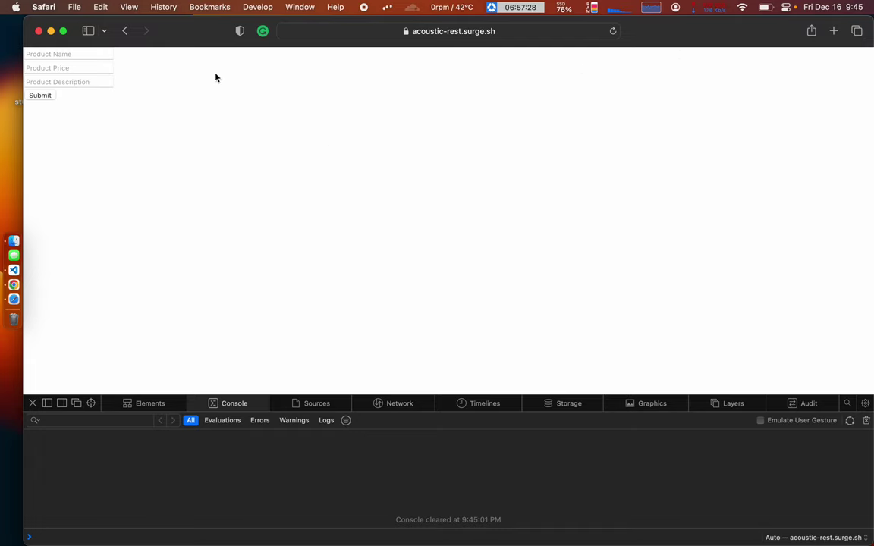
Step: Check the browser window for an option to install the page as an app and reload the page
left_click(105, 31)
left_click(112, 130)
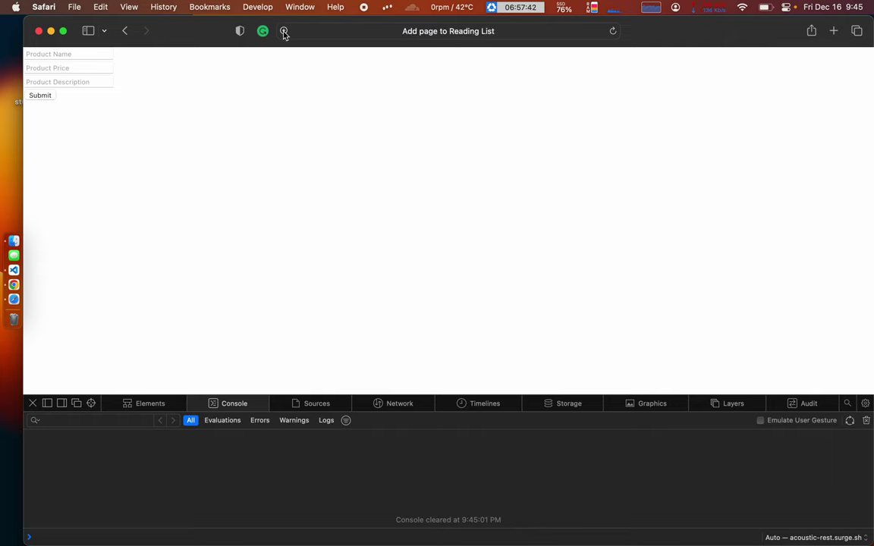
key("super+r")
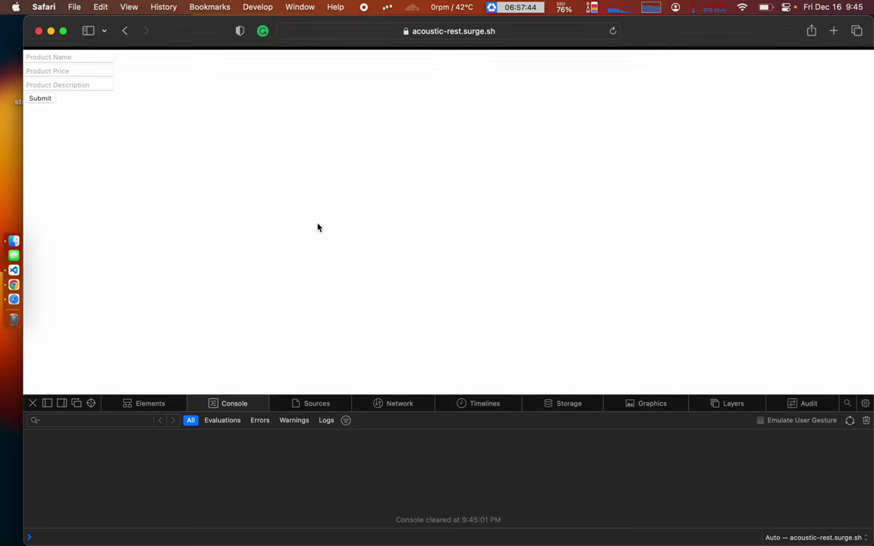
Step: Hide Safari, switch back to Chrome and install the page as the ecom CRUD app
key("super+h")
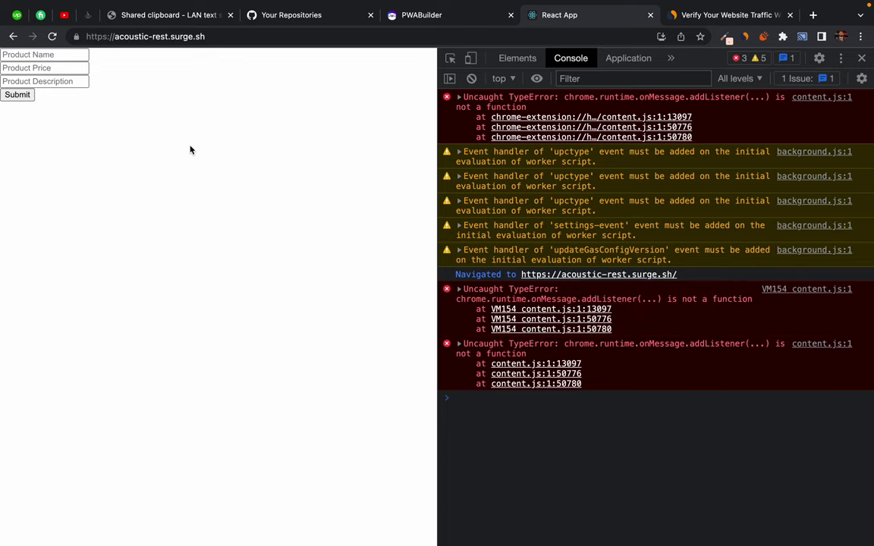
key("super+k")
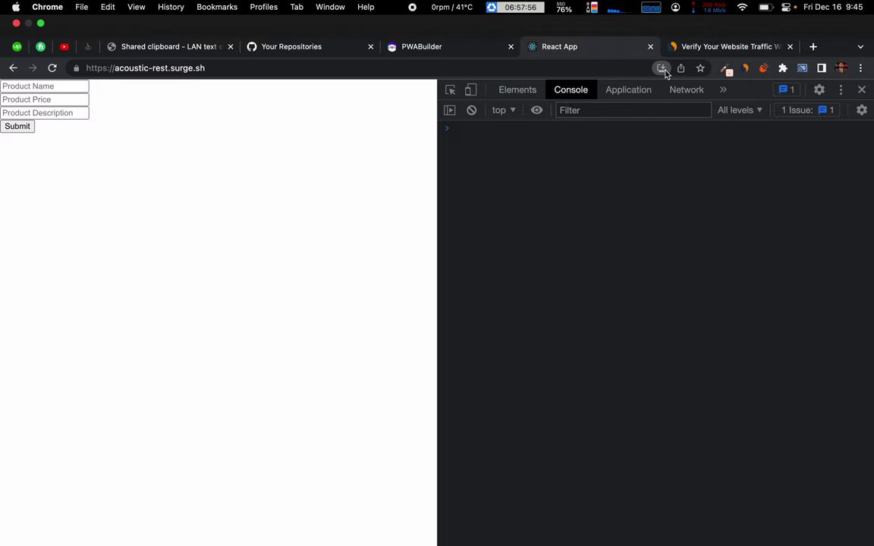
left_click(687, 89)
left_click(661, 68)
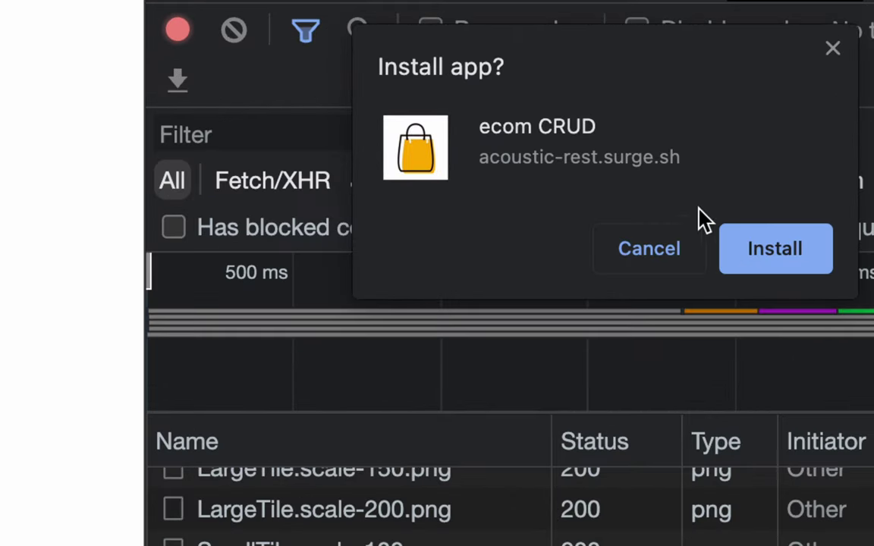
left_click(774, 249)
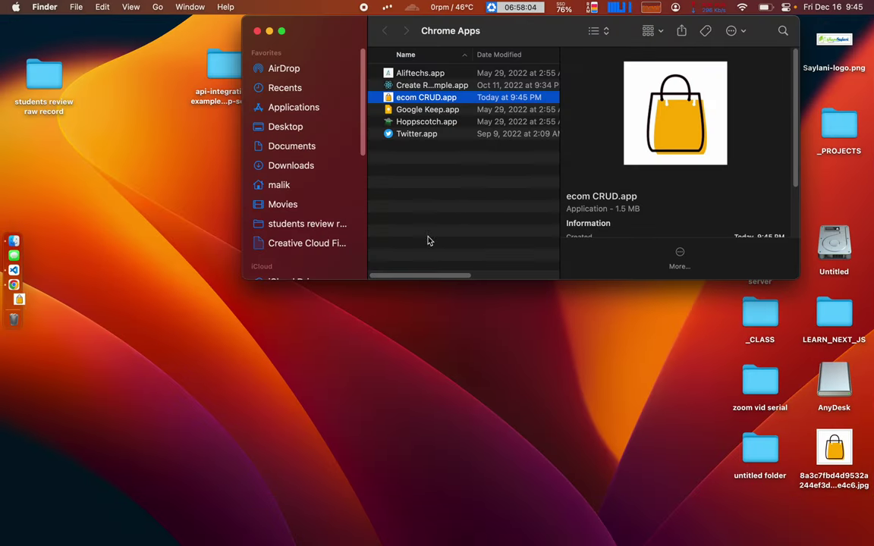
Step: Open ecom CRUD.app from the Chrome Apps folder, hide its developer tools and close the app window
double_click(424, 98)
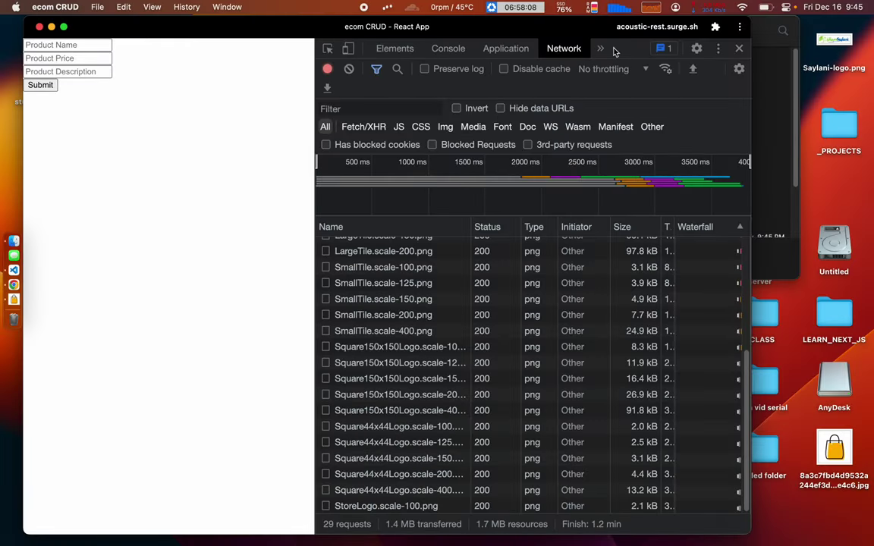
key("super+alt+i")
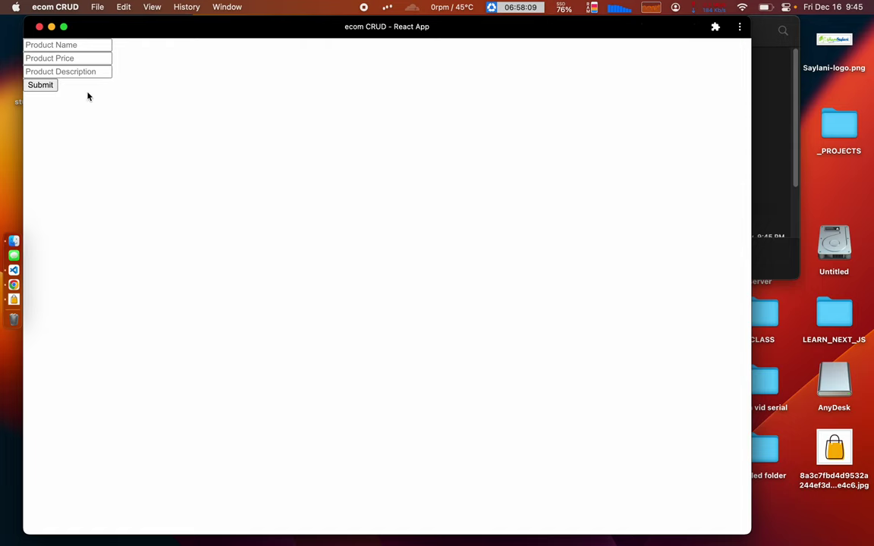
left_click(40, 26)
Step: Launch the installed ecom CRUD app by searching the system for "ecom"
key("super+space")
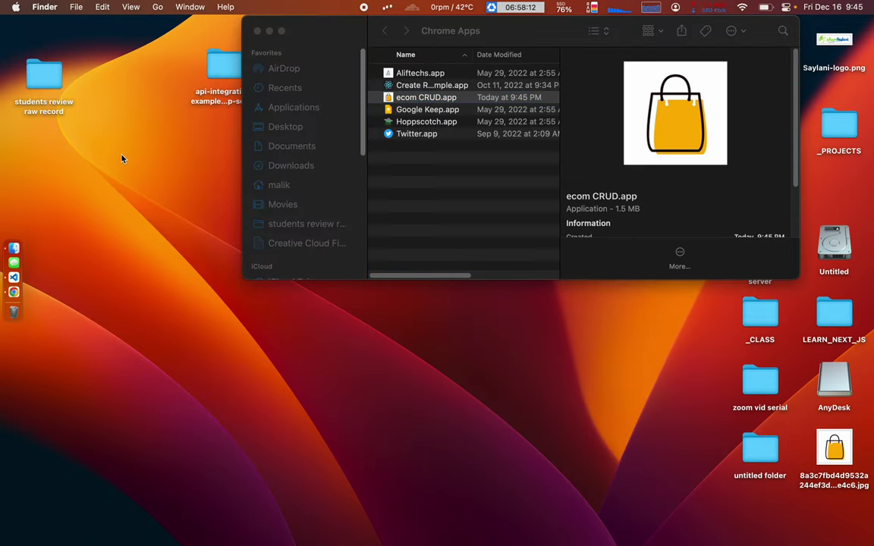
type("ecom")
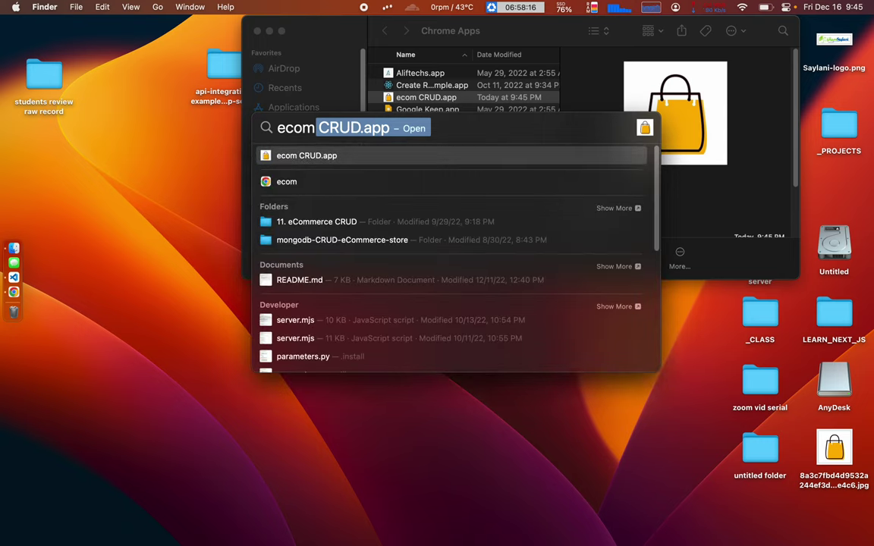
key("Return")
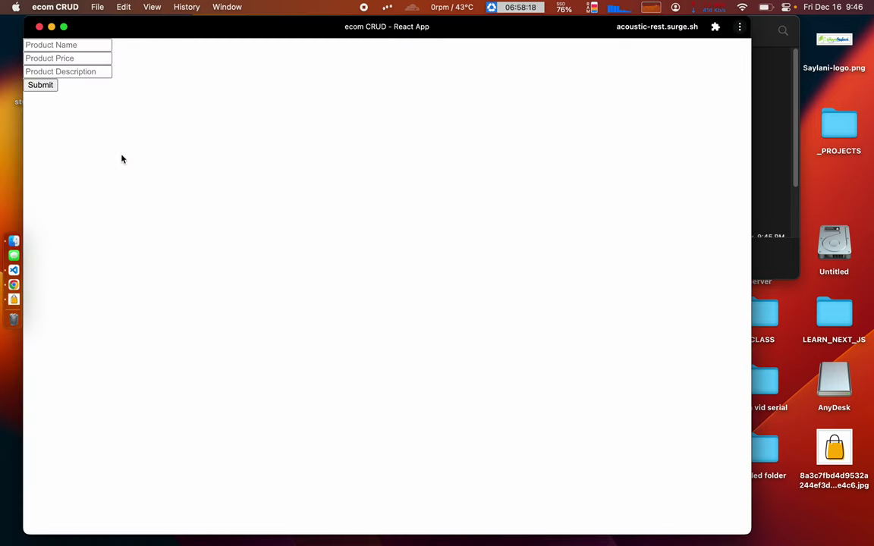
Step: Submit a product named sdfdsf with price 2323 and description sdfsf, and close the app window
left_click(88, 45)
type("sdfdsf")
left_click(55, 58)
type("sdfsf")
left_click(51, 83)
left_click(46, 71)
type("sdfsf")
left_click(43, 85)
left_click(47, 59)
double_click(47, 58)
type("2323")
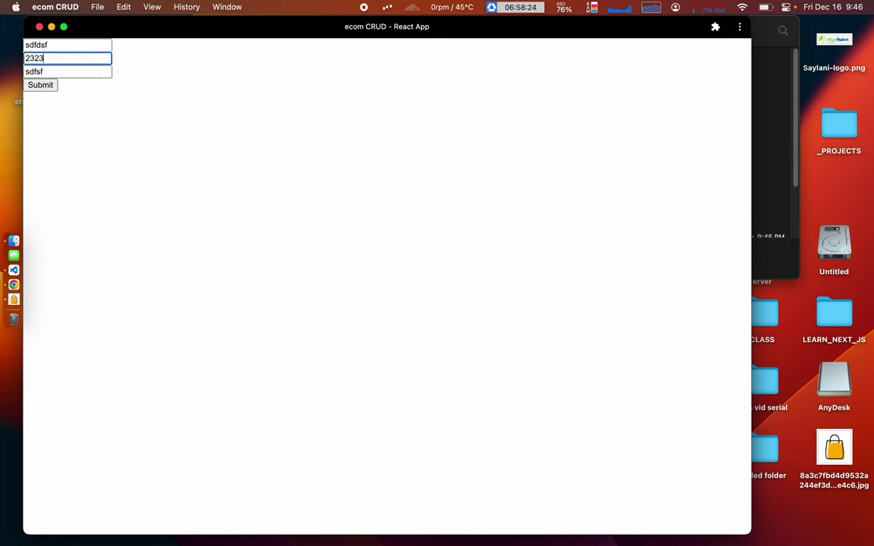
left_click(46, 85)
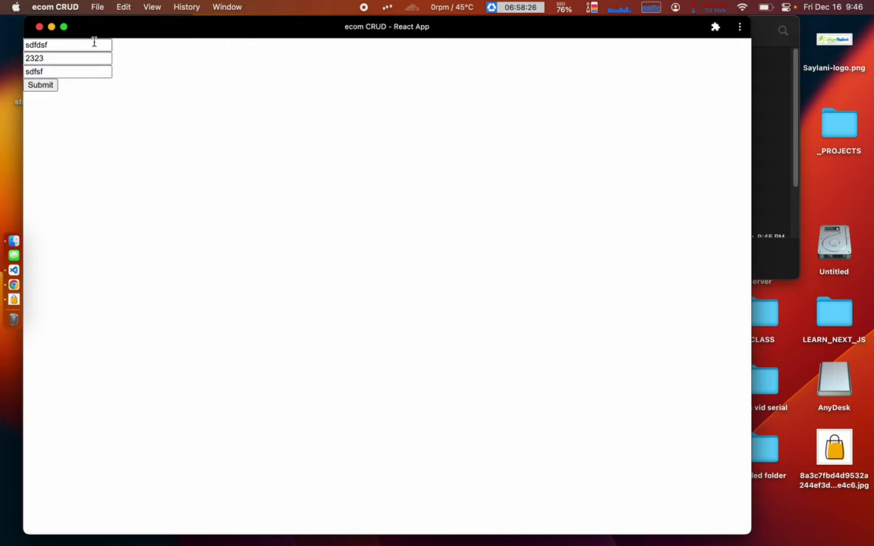
left_click(40, 27)
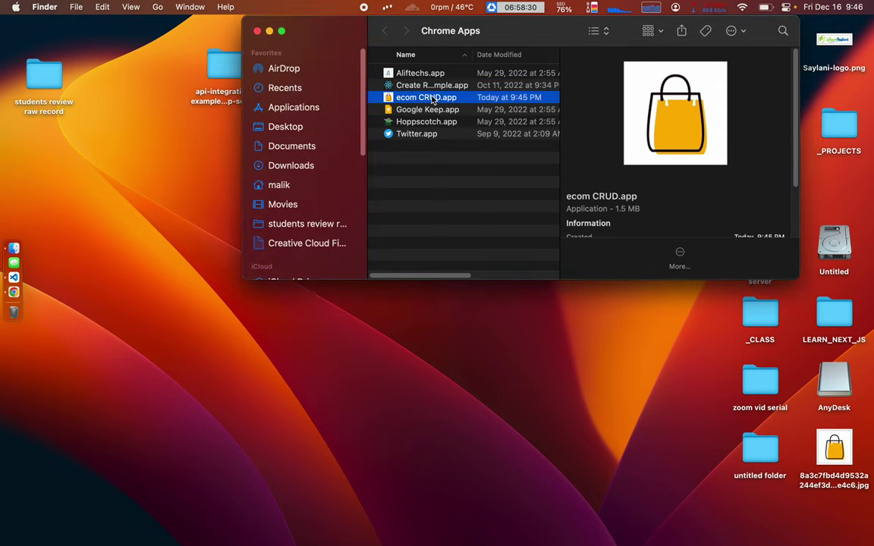
Step: Remove ecom CRUD.app from the Chrome Apps folder
key("ctrl+Right")
key("ctrl+Left")
left_click(421, 164)
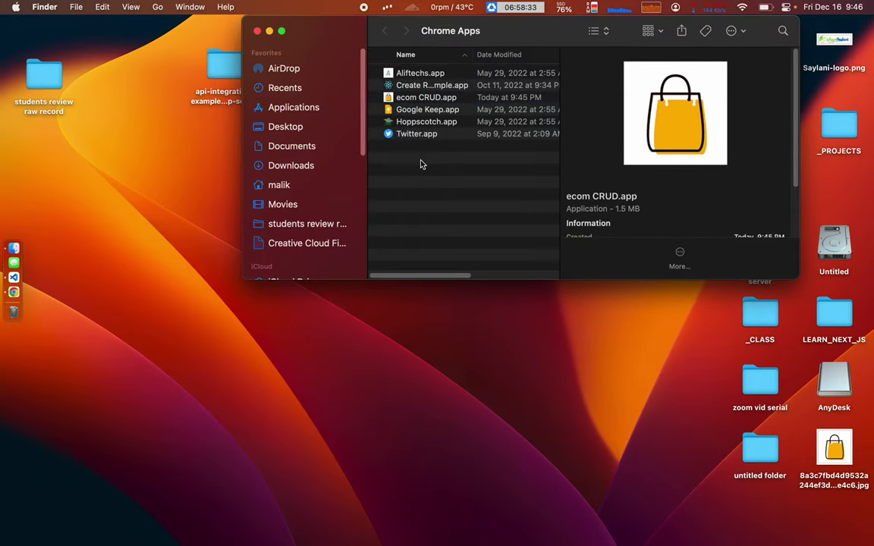
left_click(420, 98)
key("super+o")
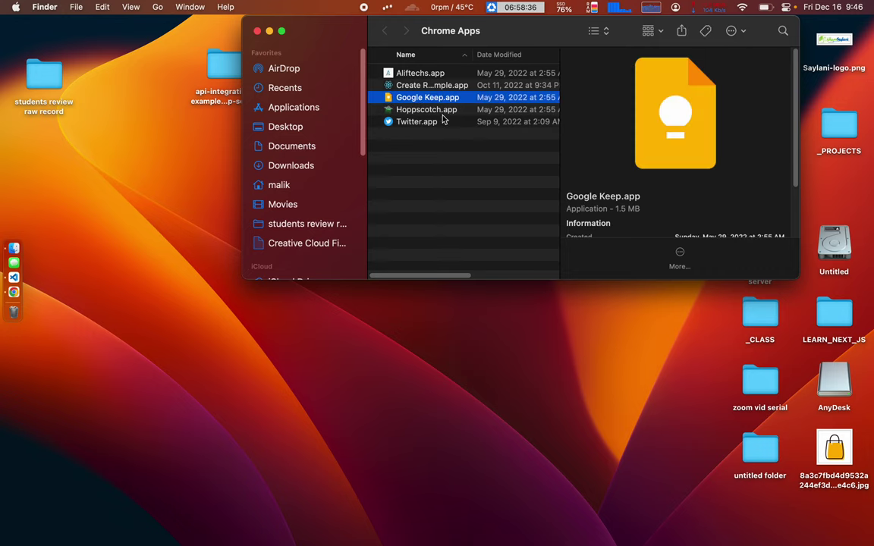
Step: Look over the remaining installed apps in the Chrome Apps folder, including Hoppscotch.app and Twitter.app
key("ctrl+Right")
key("ctrl+Left")
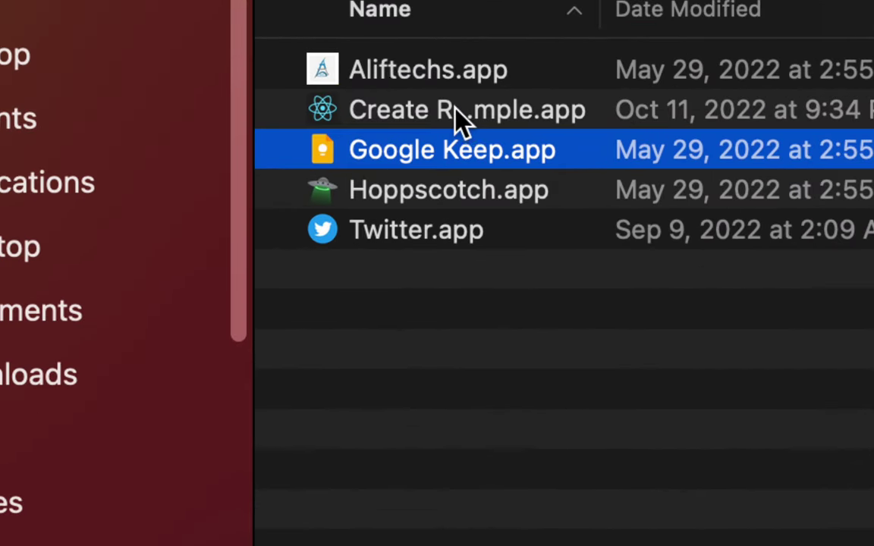
left_click(423, 86)
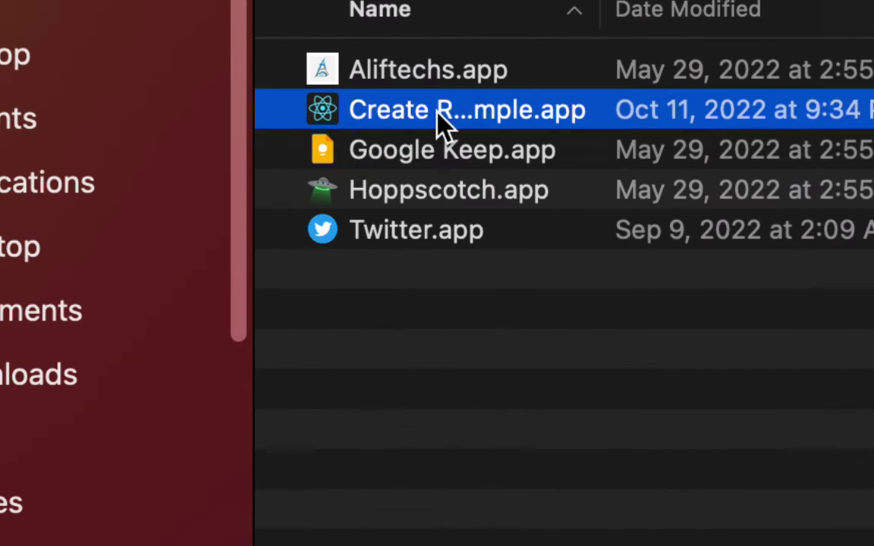
left_click(414, 193)
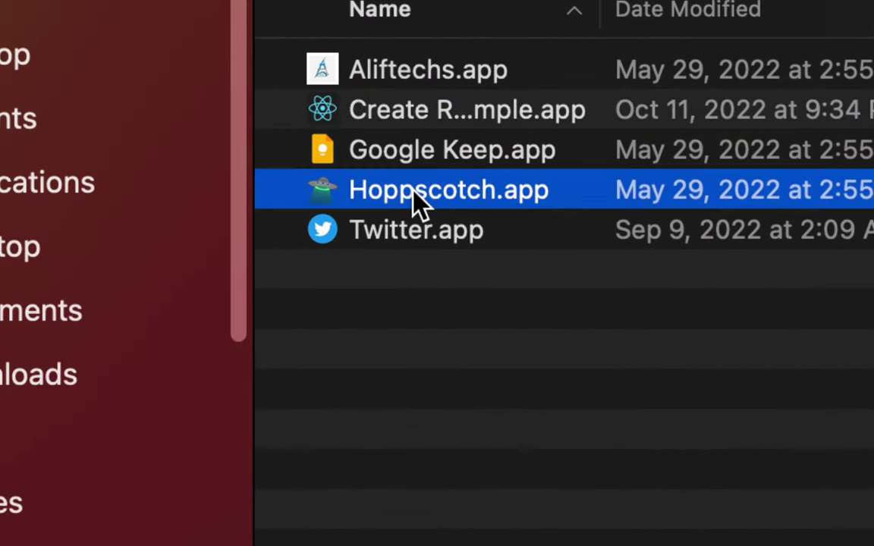
left_click(414, 236)
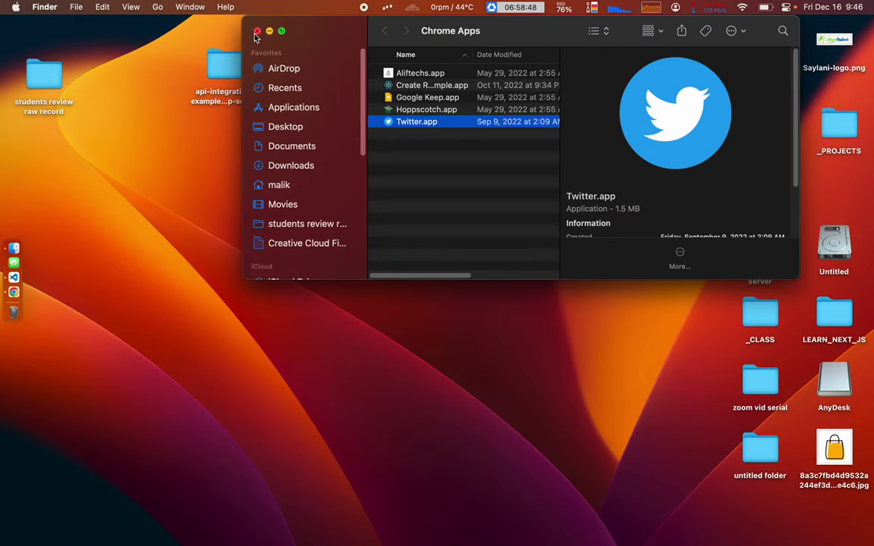
Step: Close the Chrome Apps folder window and the Similarweb page
left_click(257, 31)
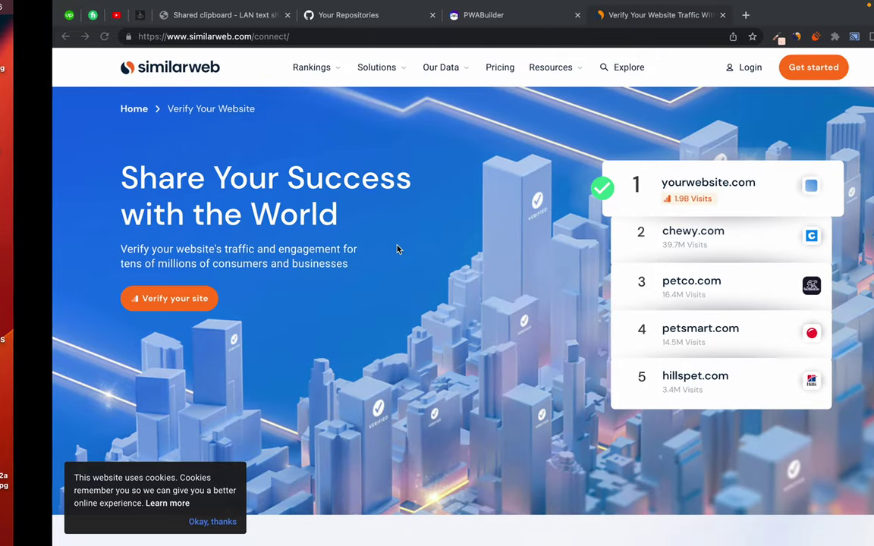
key("super+w")
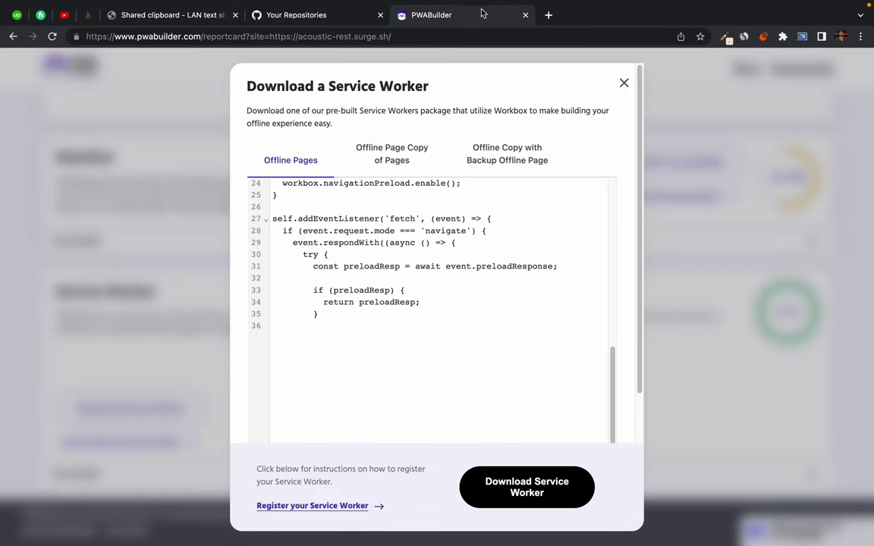
left_click(399, 300)
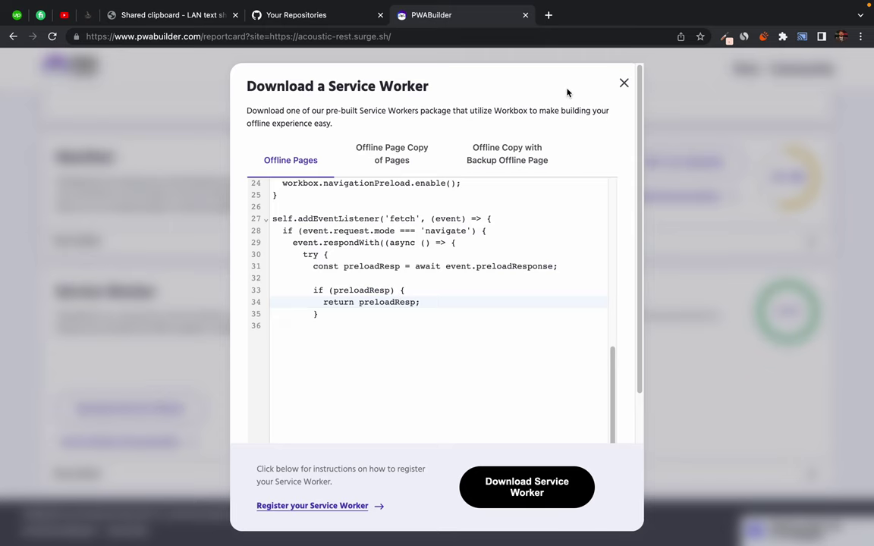
Step: Reopen the ecom CRUD app window and look at its app options
key("super+shift+t")
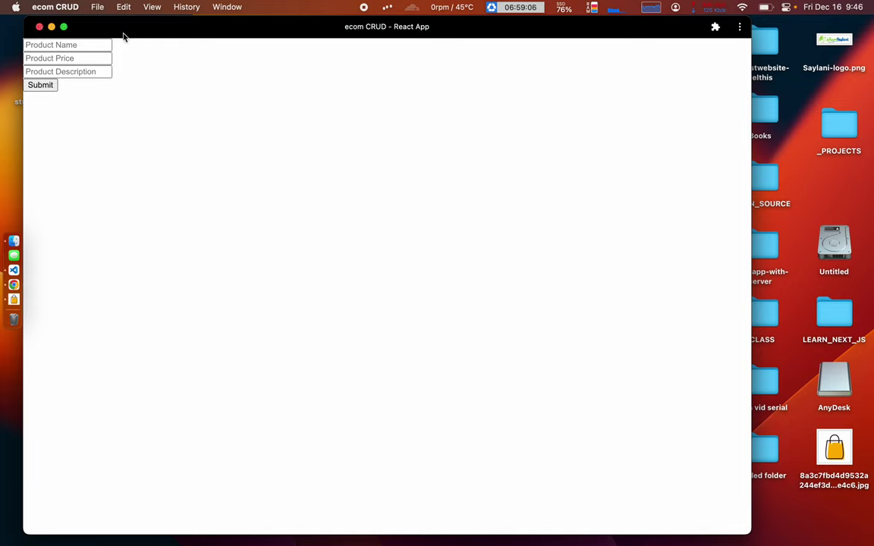
left_click(738, 26)
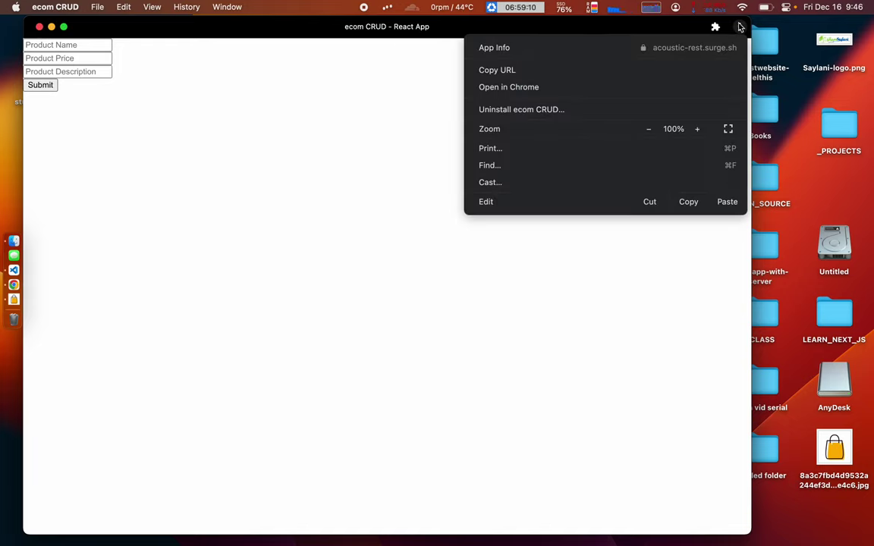
left_click(716, 27)
left_click(716, 28)
left_click(721, 29)
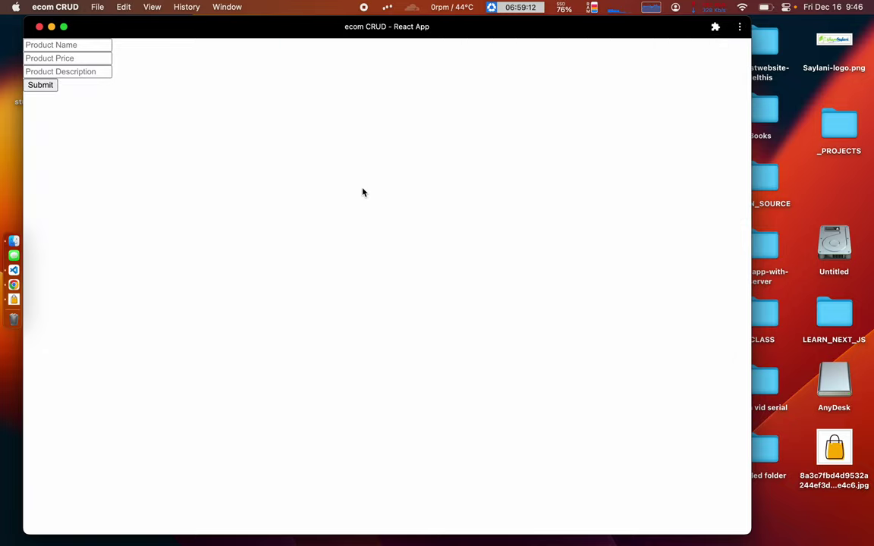
key("ctrl+Right")
key("ctrl+Left")
Step: Uninstall the ecom CRUD app from its own window, also clearing its acoustic-rest.surge.sh data from Chrome
left_click(739, 27)
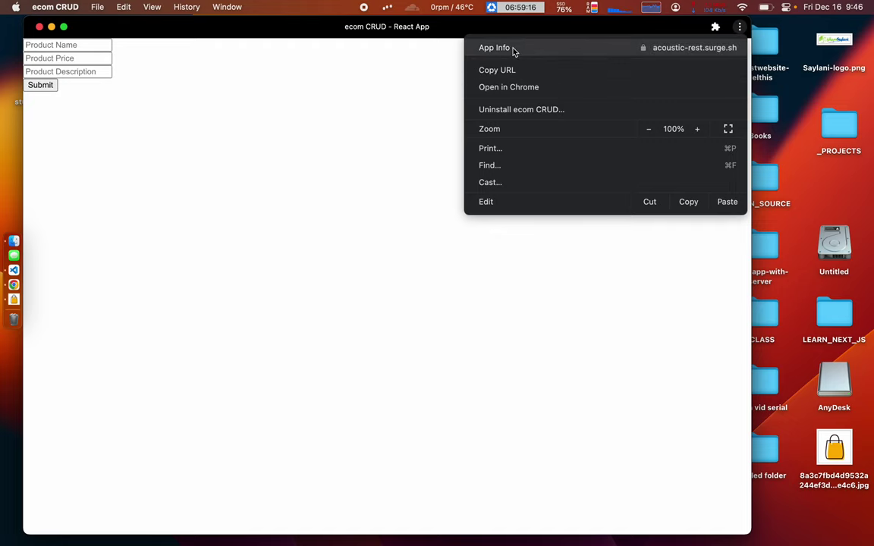
left_click(520, 111)
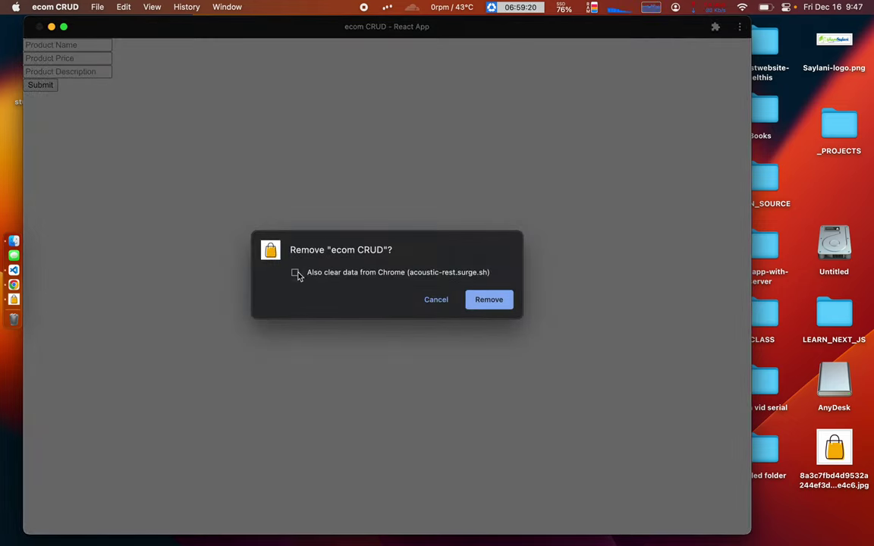
left_click(295, 273)
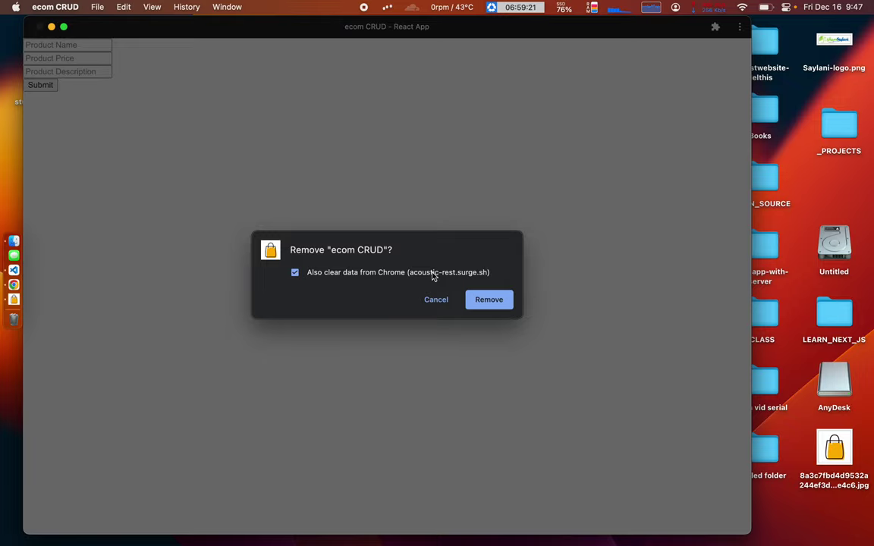
left_click(489, 300)
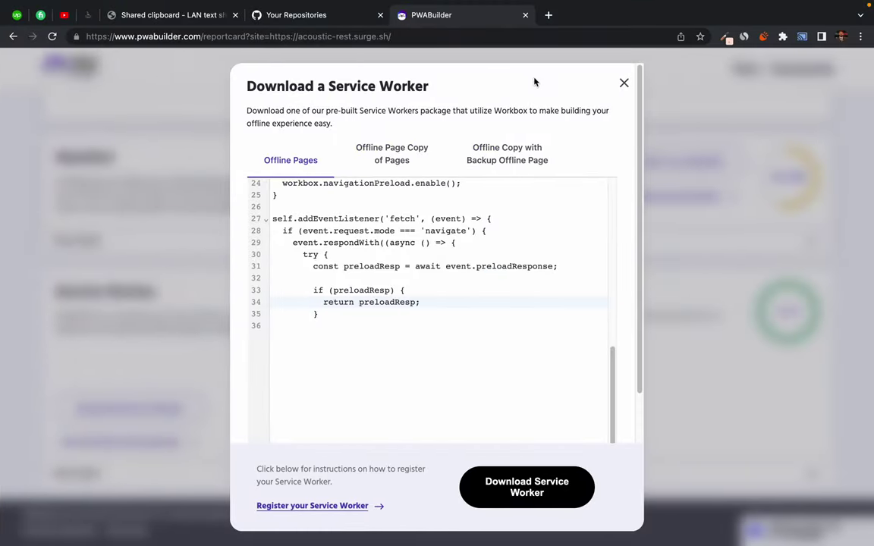
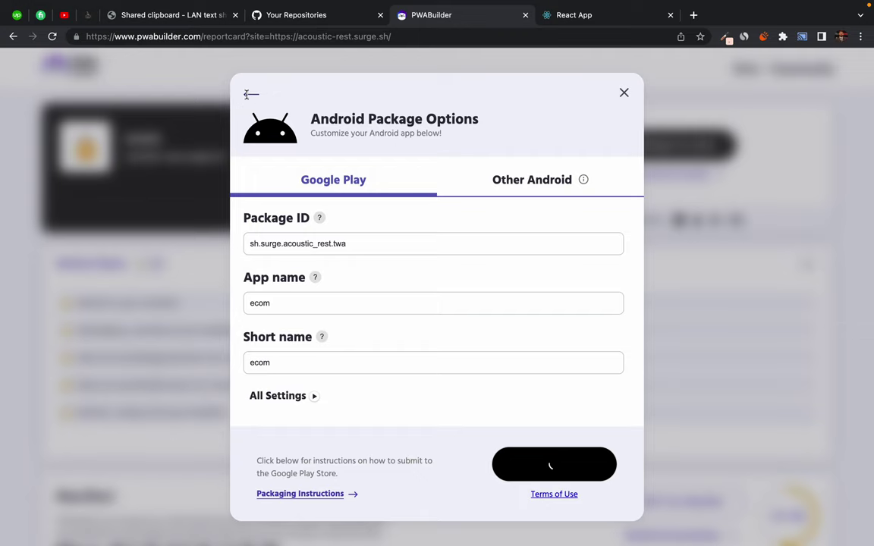
Step: Reopen the Android package options in PWABuilder, then read through the packaging error's stack trace and dismiss it
left_click(249, 97)
left_click(529, 223)
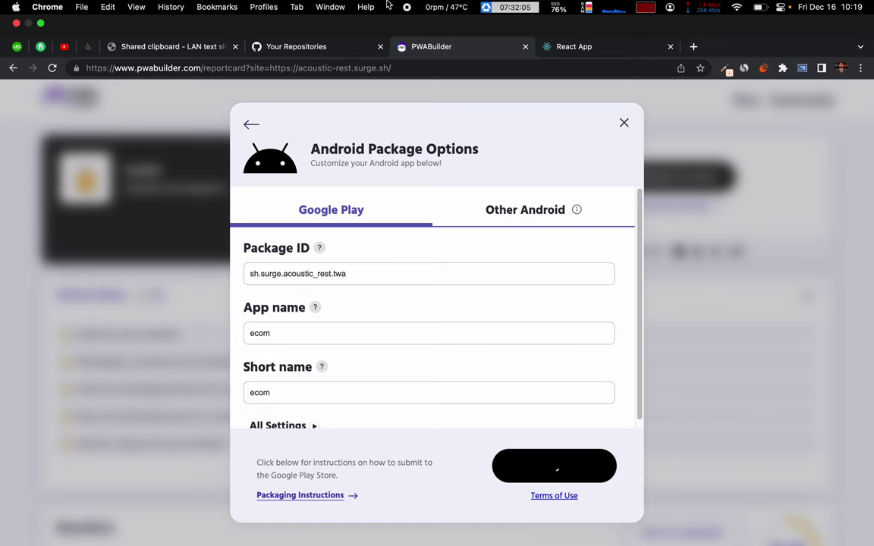
scroll(430, 367, "down", 10)
scroll(430, 367, "down", 15)
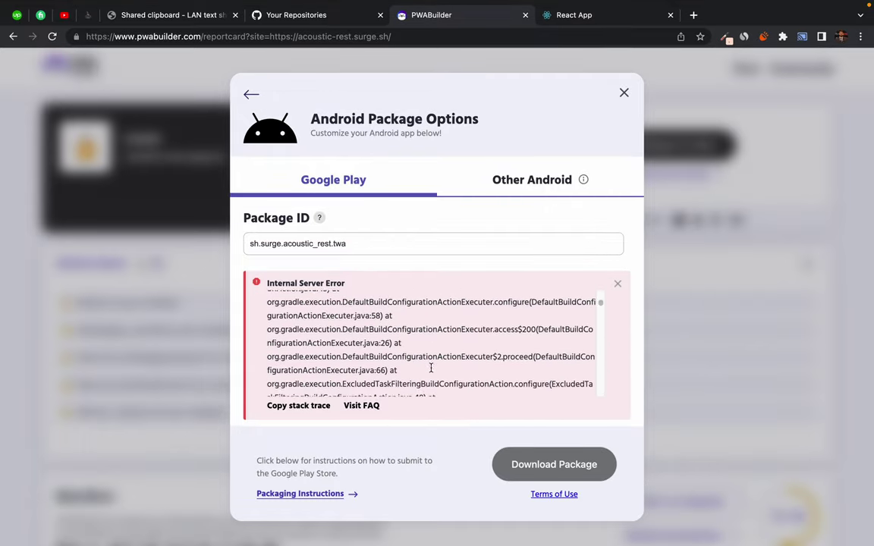
scroll(431, 367, "up", 20)
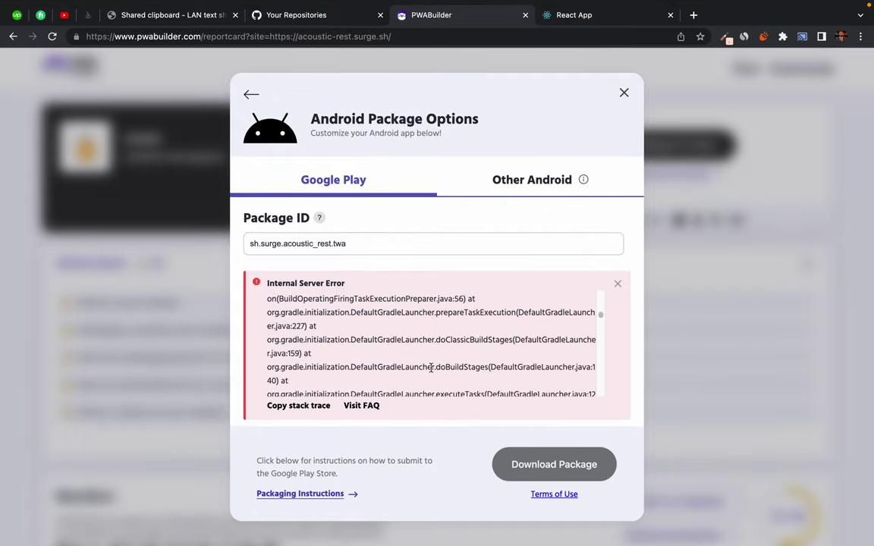
left_click(617, 284)
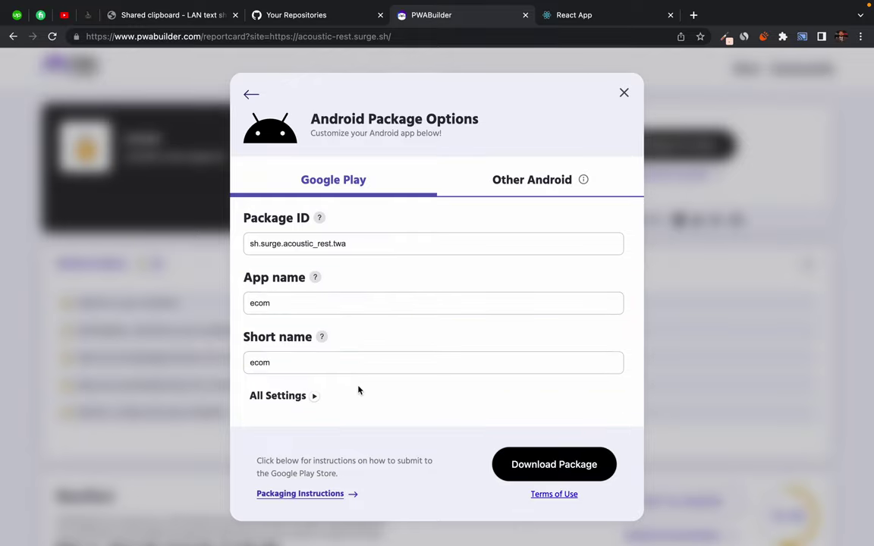
Step: Retest the site and request the Google Play Android package with ID sh.surge.acoustic_rest.twa and app name ecom
left_click(95, 243)
left_click(480, 221)
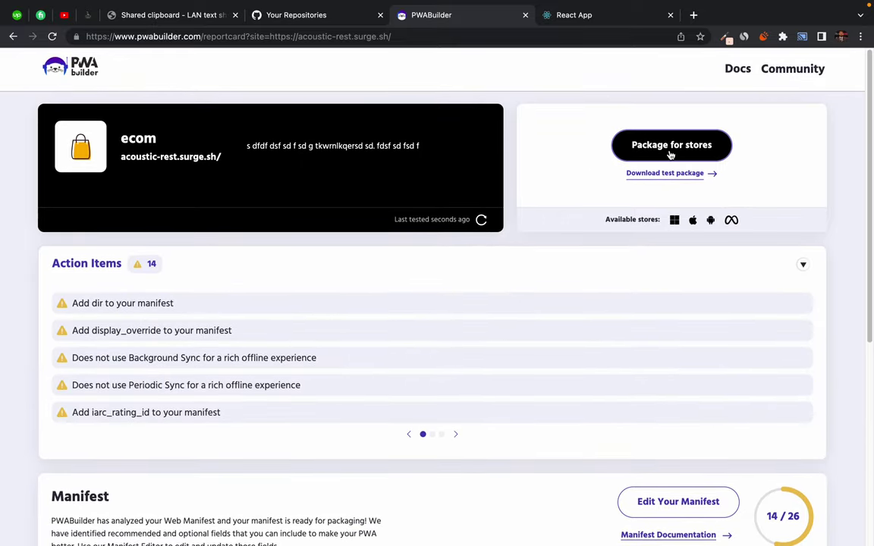
left_click(670, 155)
left_click(531, 225)
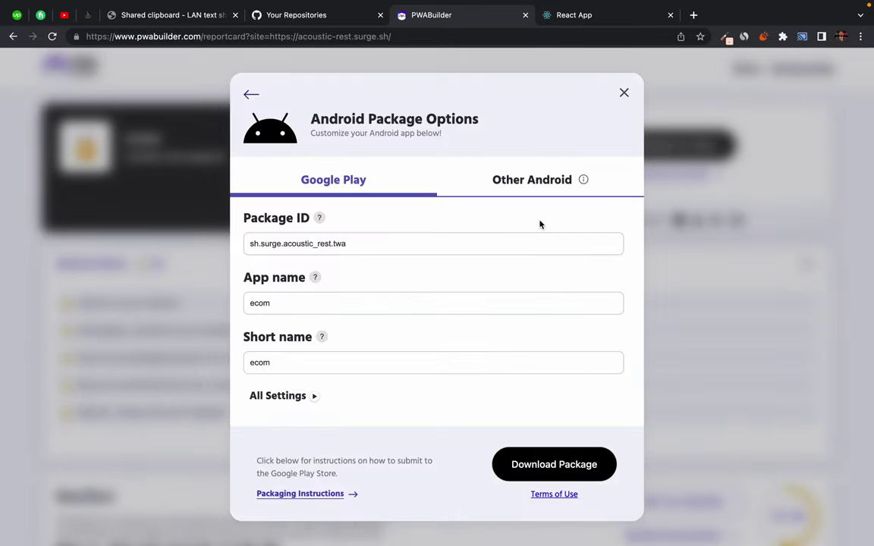
left_click(556, 468)
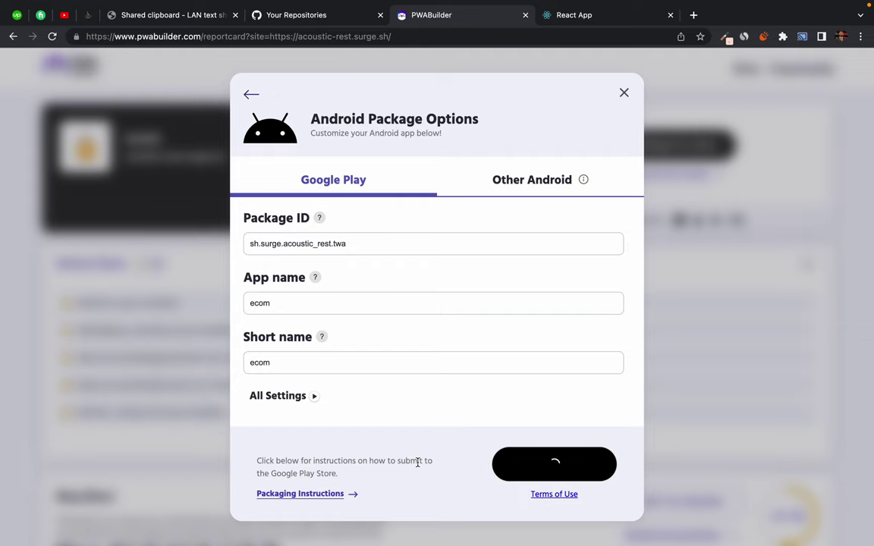
Step: Check the computer's battery status and GPU usage during package generation
mouse_move(425, 3)
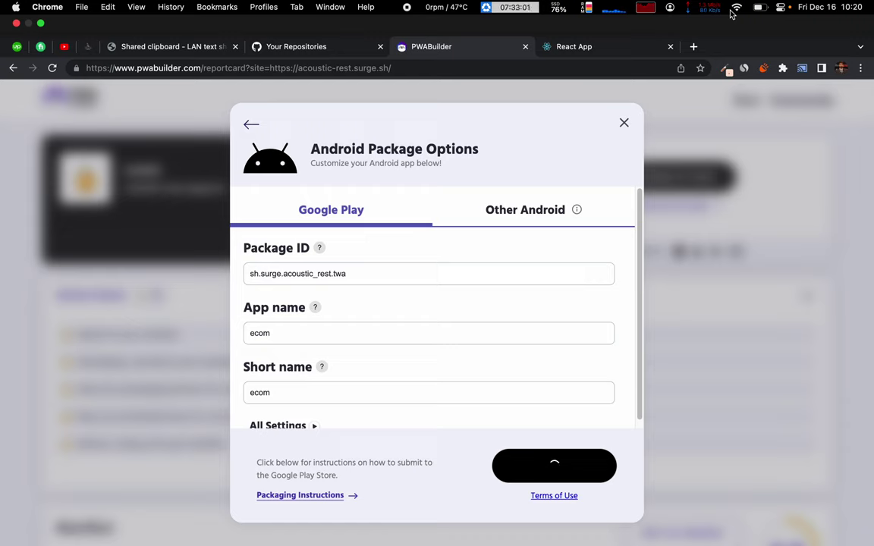
left_click(760, 7)
left_click(760, 7)
left_click(648, 8)
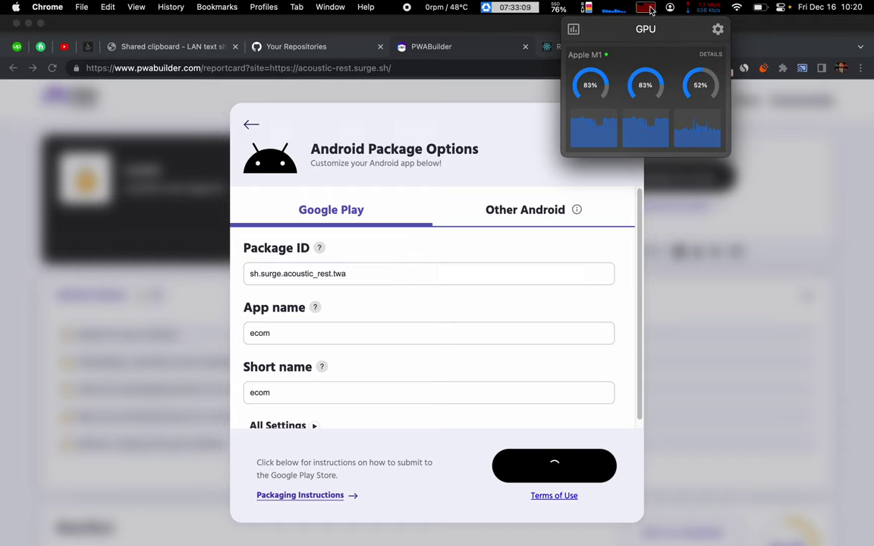
left_click(647, 9)
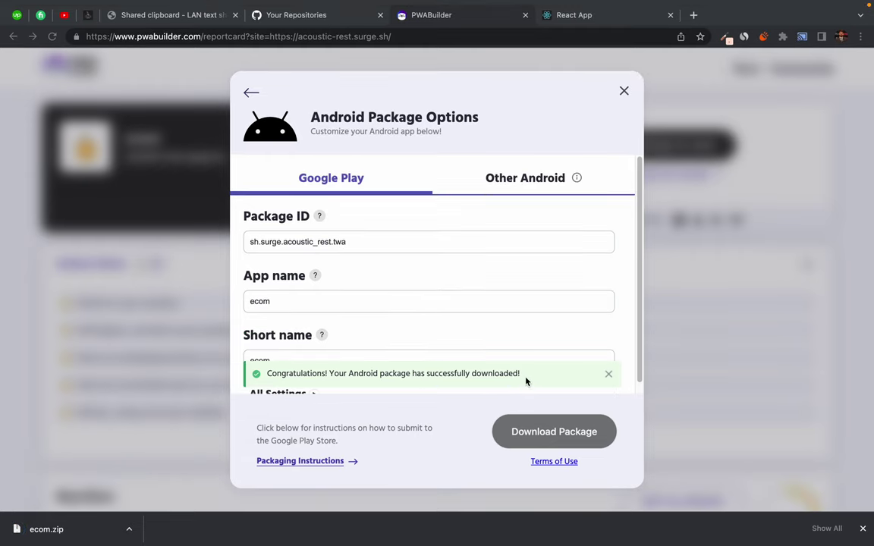
Step: Extract the downloaded ecom.zip and look over its signing.keystore, Readme.html, ecom.apk, ecom.aab and assetlinks.json files
left_click(59, 535)
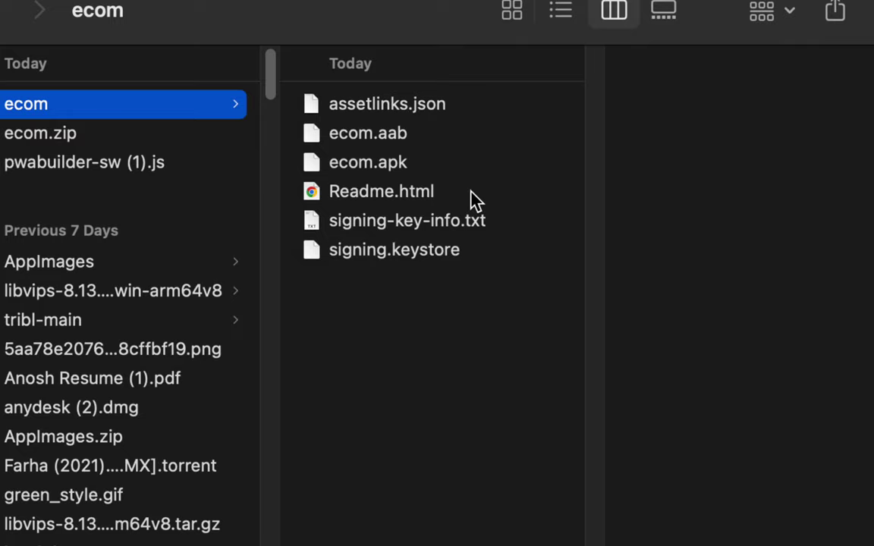
left_click(359, 252)
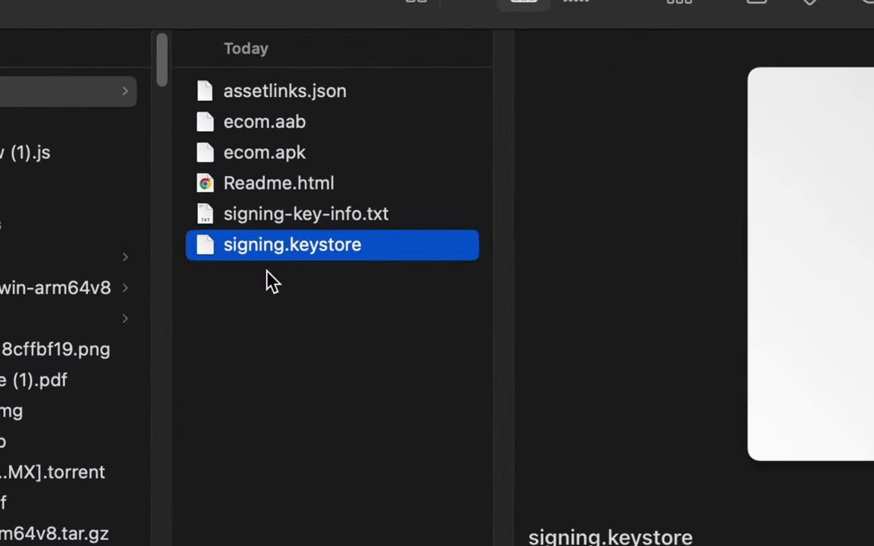
left_click(282, 281)
left_click(285, 262)
left_click(268, 191)
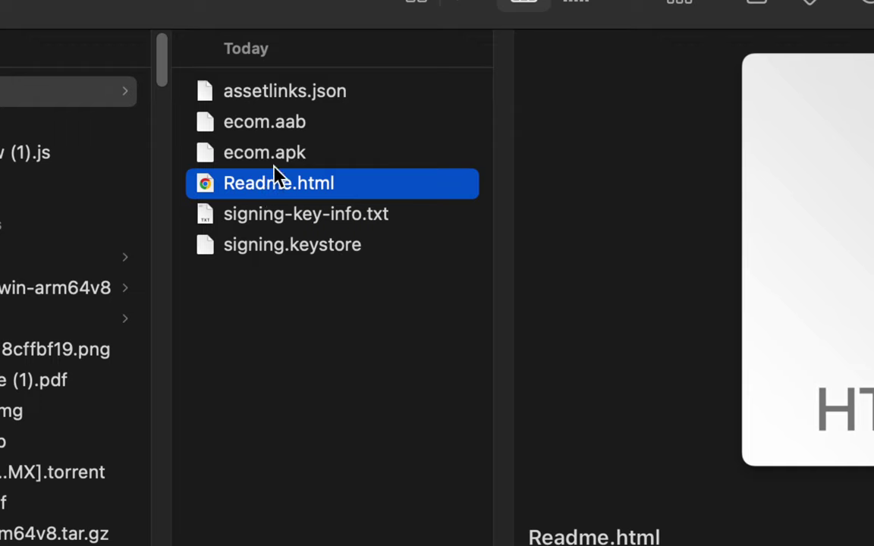
left_click(260, 156)
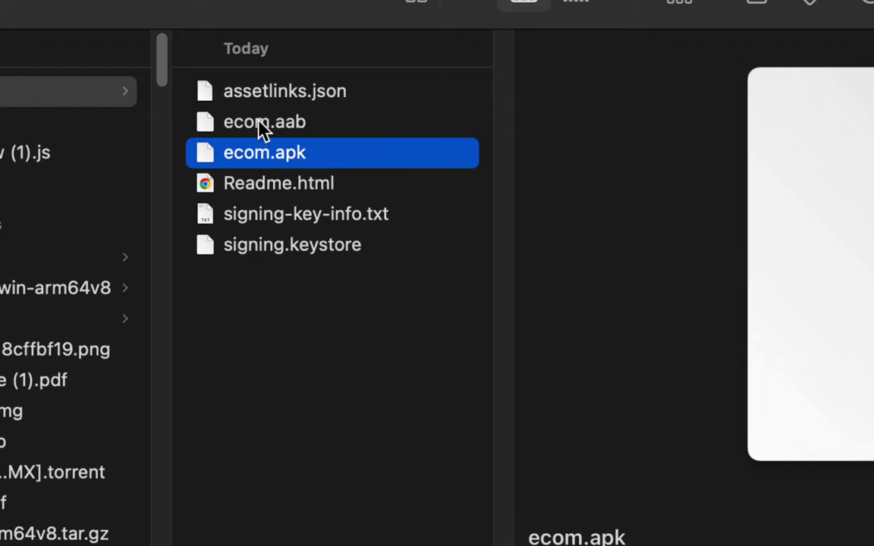
left_click(260, 126)
left_click(267, 95)
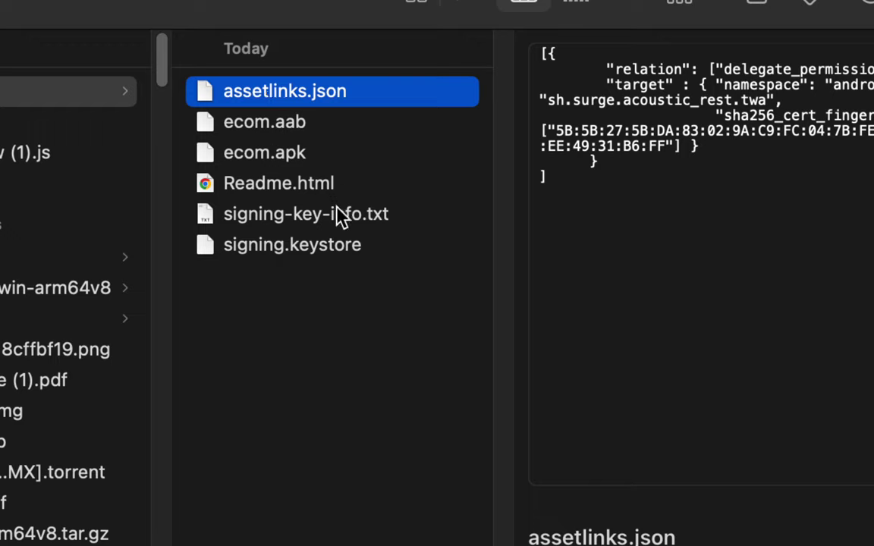
Step: Open the package's Readme.html and read the prerequisites for publishing PWAs to the Google Play Store
left_click(260, 185)
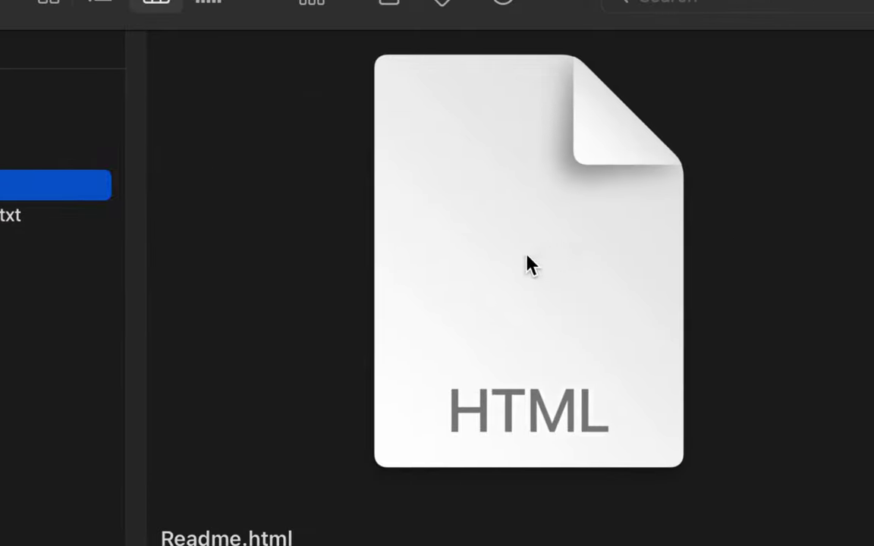
double_click(8, 185)
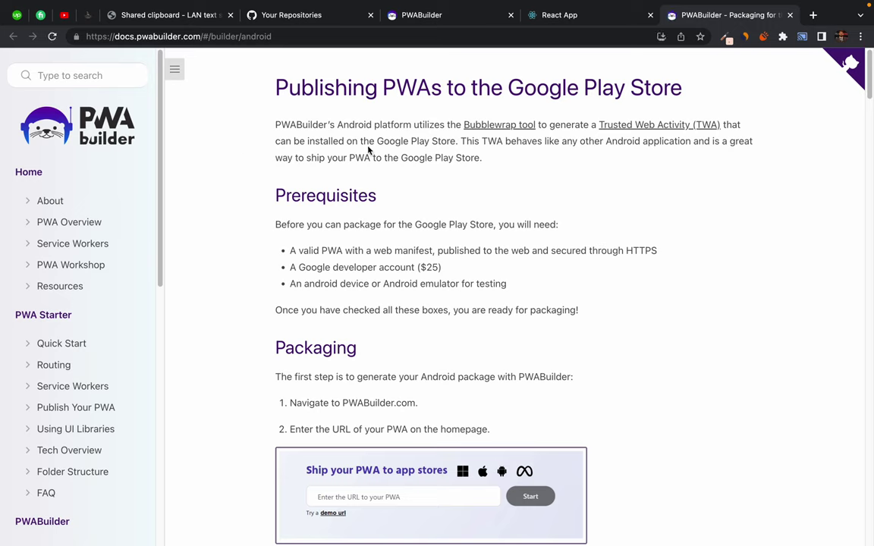
left_click_drag(241, 89, 654, 249)
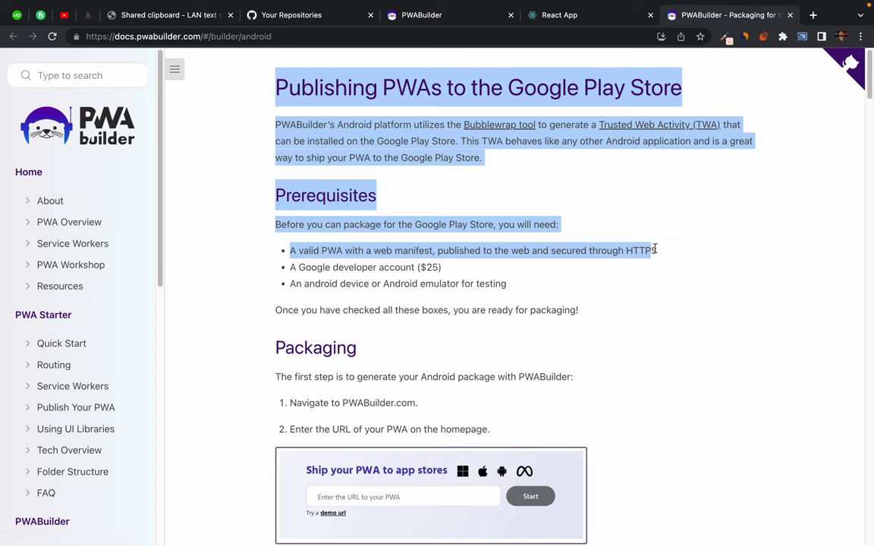
left_click(654, 249)
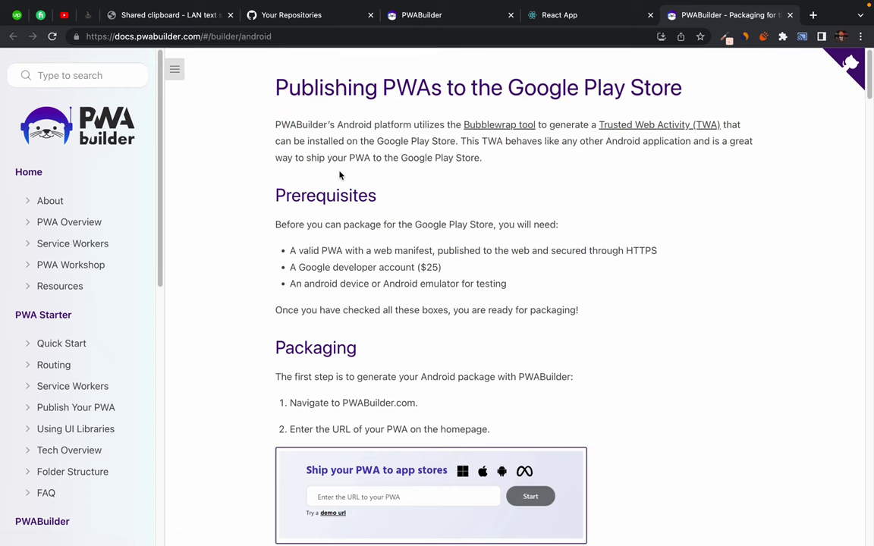
Step: Locate ecom.apk in the extracted ecom folder in Finder, and return to the air.sysborg.com shared clipboard in Chrome
key("ctrl+Left")
left_click(430, 180)
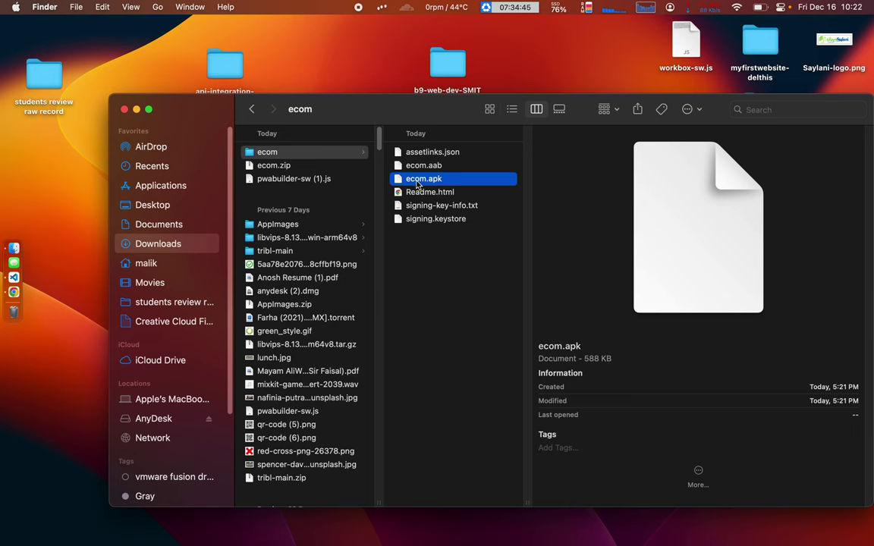
key("ctrl+Right")
left_click(170, 14)
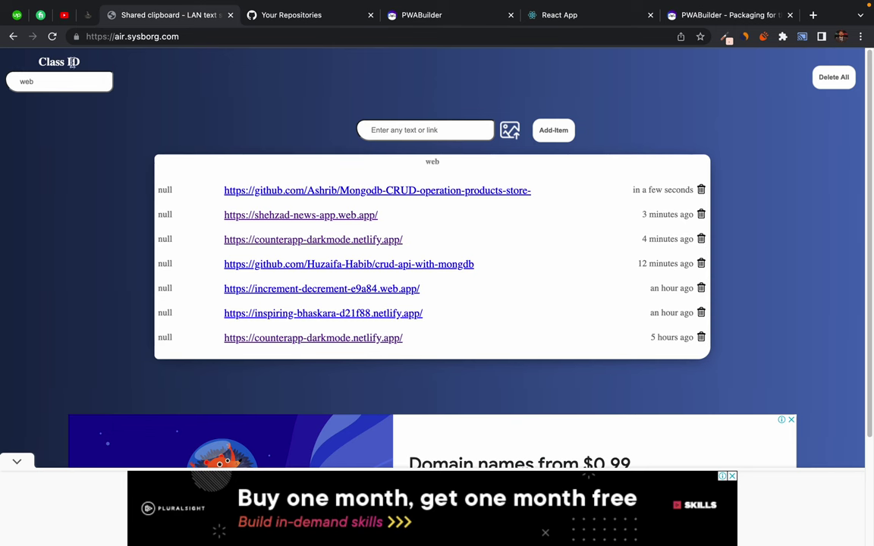
Step: Try to upload ecom.apk from the Downloads ecom folder to the web class clipboard, setting the file format to All Files
left_click(509, 131)
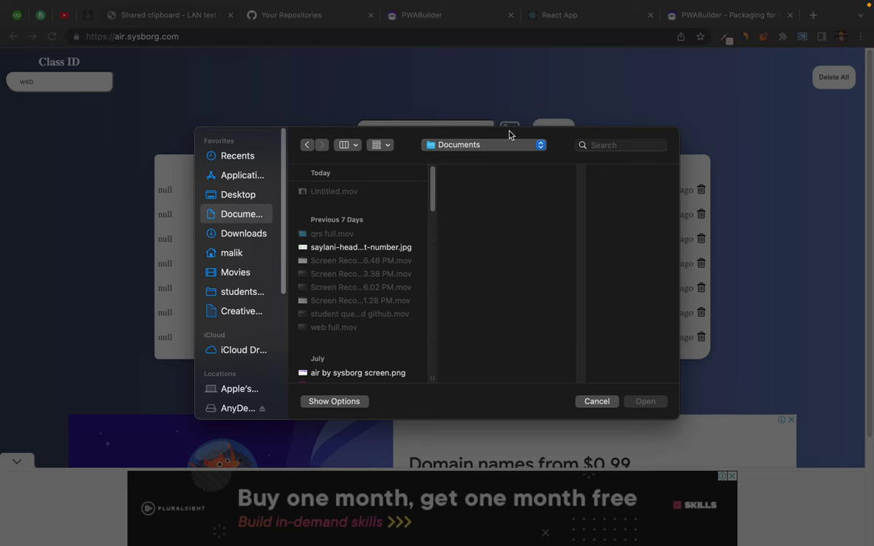
left_click(245, 235)
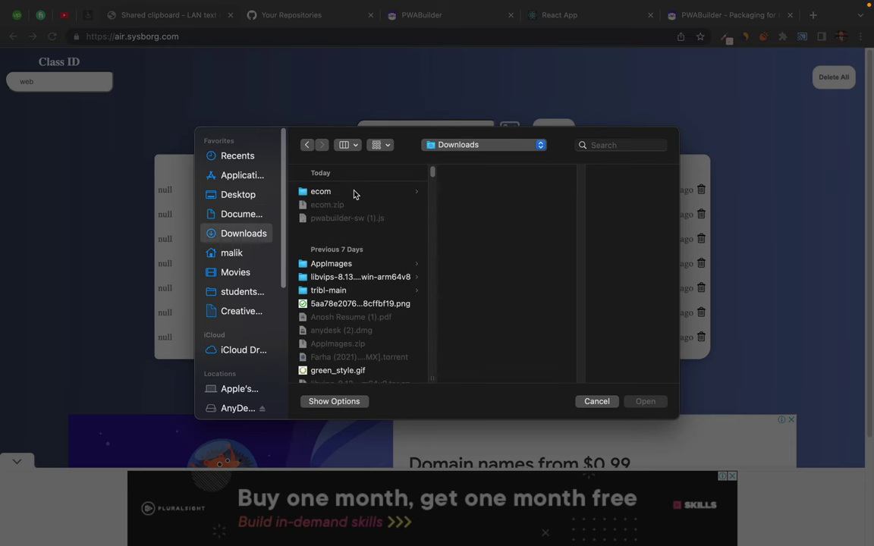
left_click(327, 194)
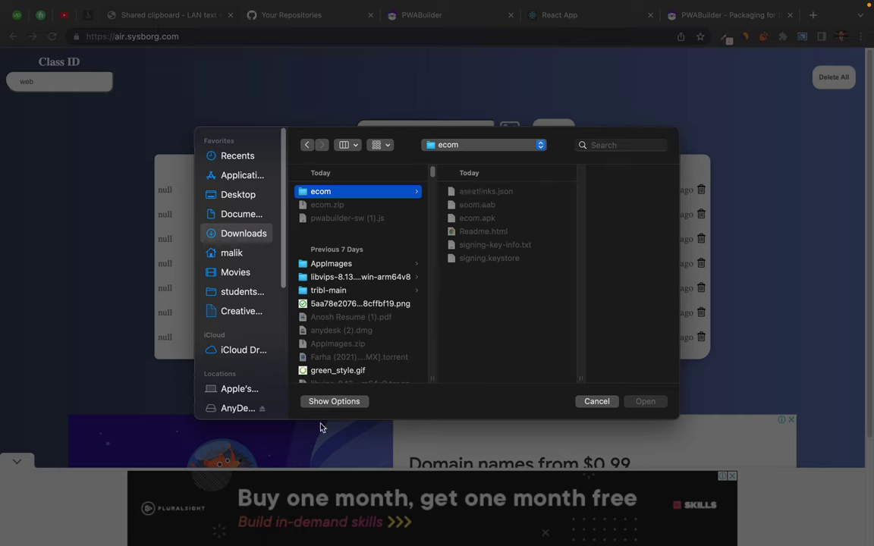
left_click(334, 402)
left_click(501, 372)
left_click(490, 385)
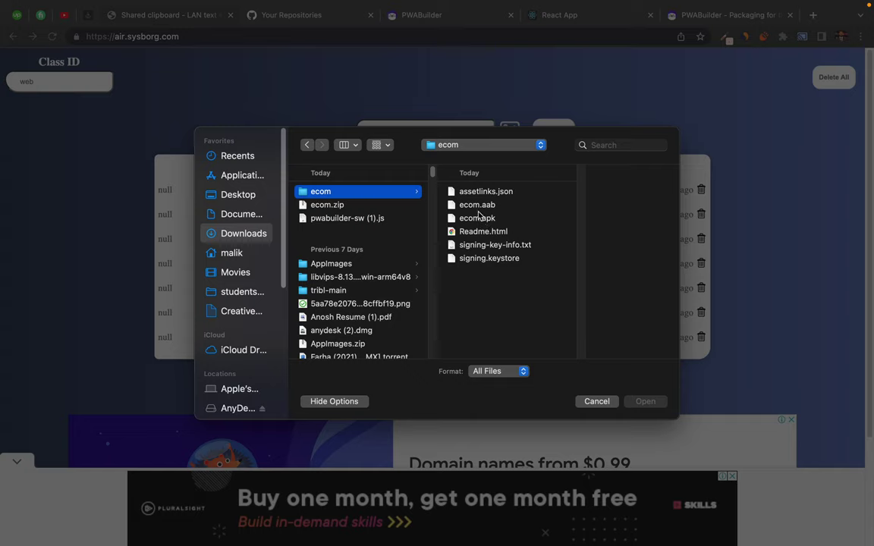
left_click(477, 219)
left_click(645, 401)
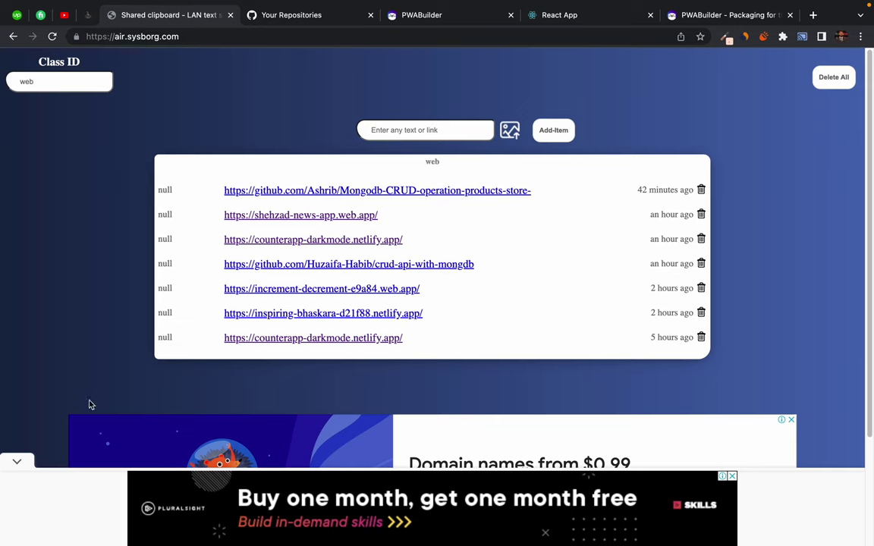
Step: Reload the shared clipboard page and try again to upload ecom.apk with the All Files format
left_click(16, 463)
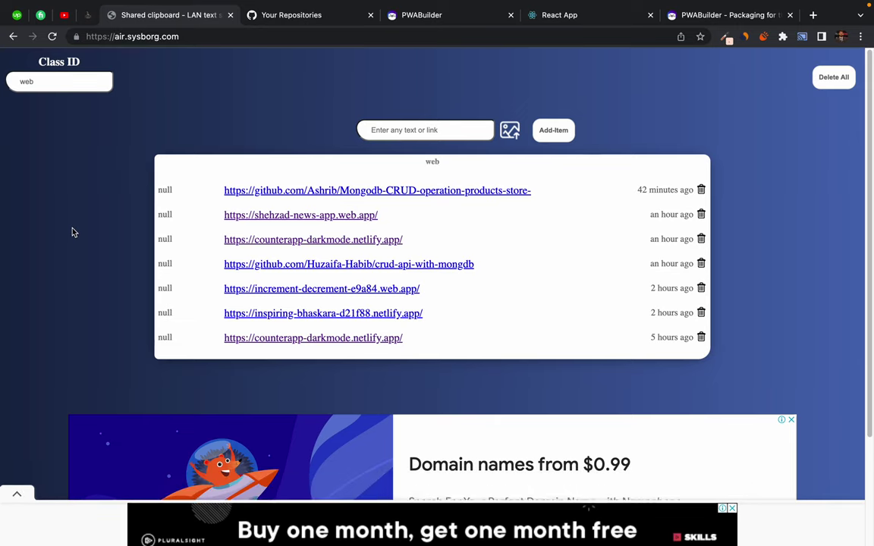
left_click(52, 37)
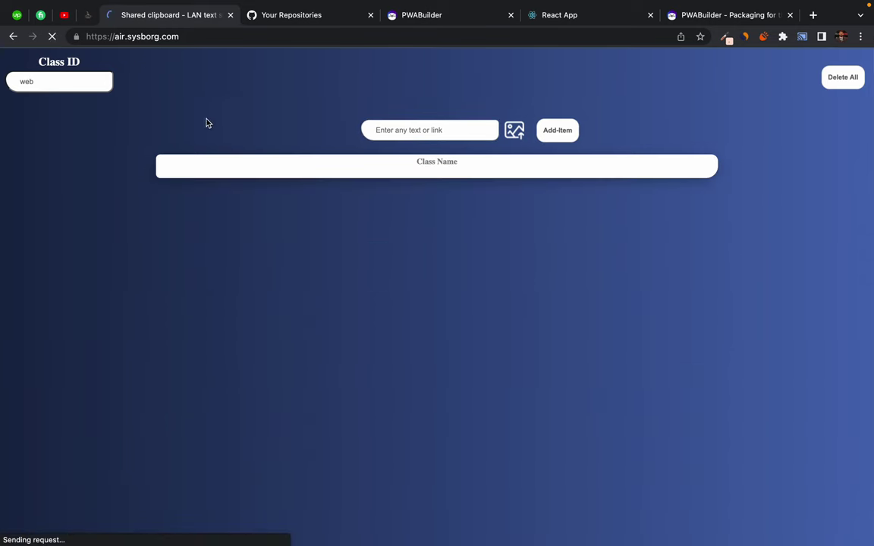
left_click(509, 131)
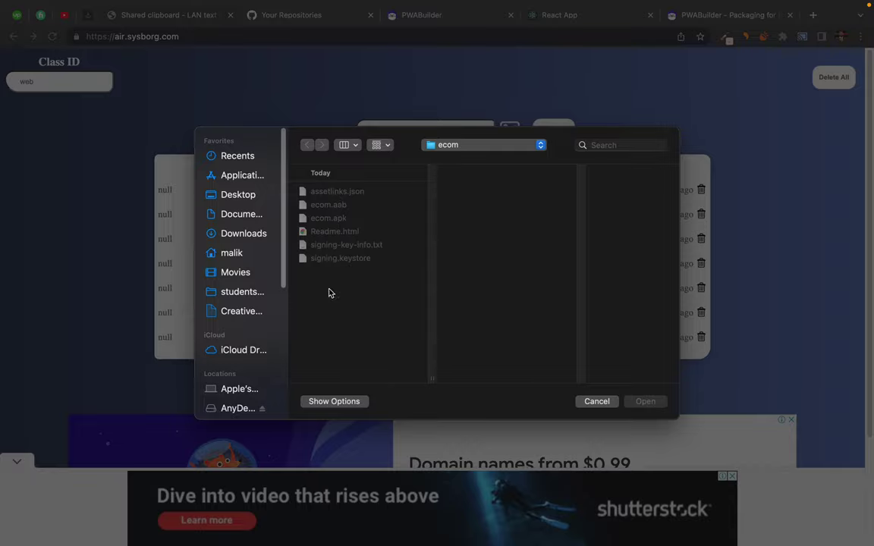
left_click(349, 402)
left_click(495, 371)
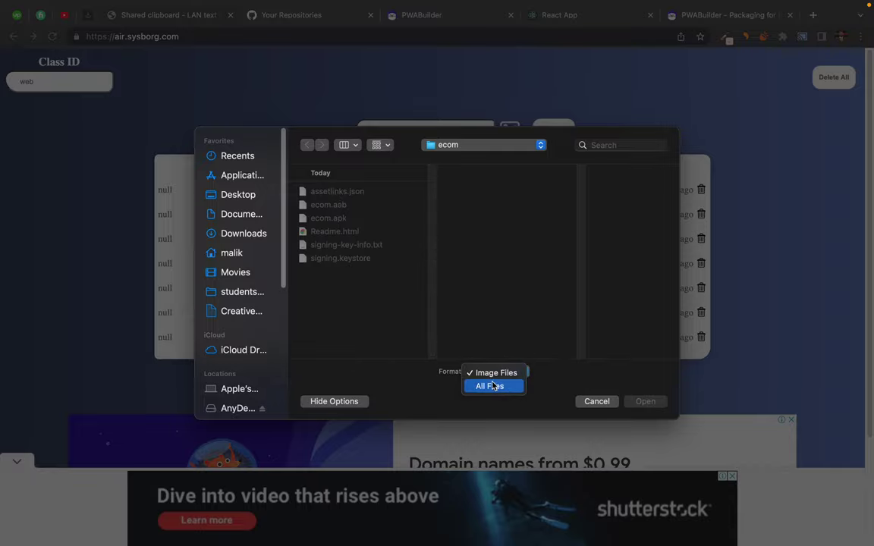
left_click(492, 385)
double_click(330, 218)
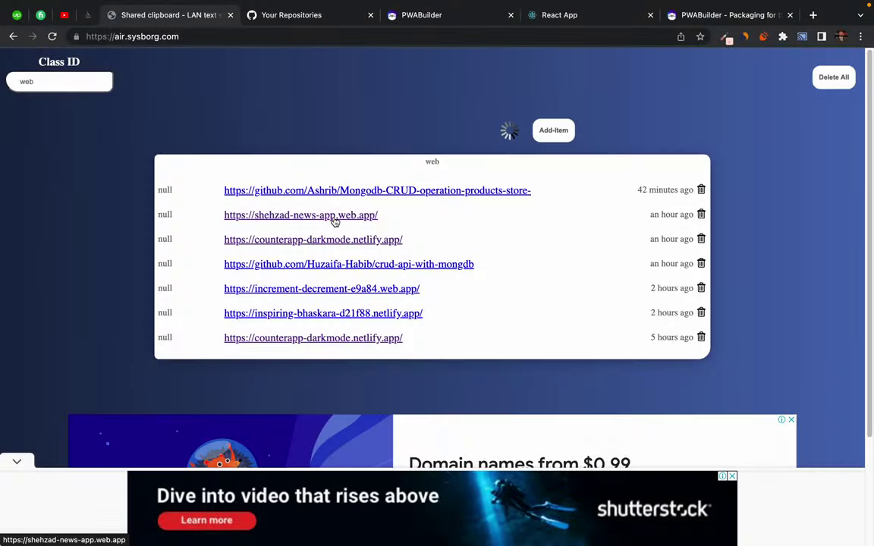
Step: Check the shared clipboard page's console output for the upload attempt, and close the developer tools
right_click(296, 108)
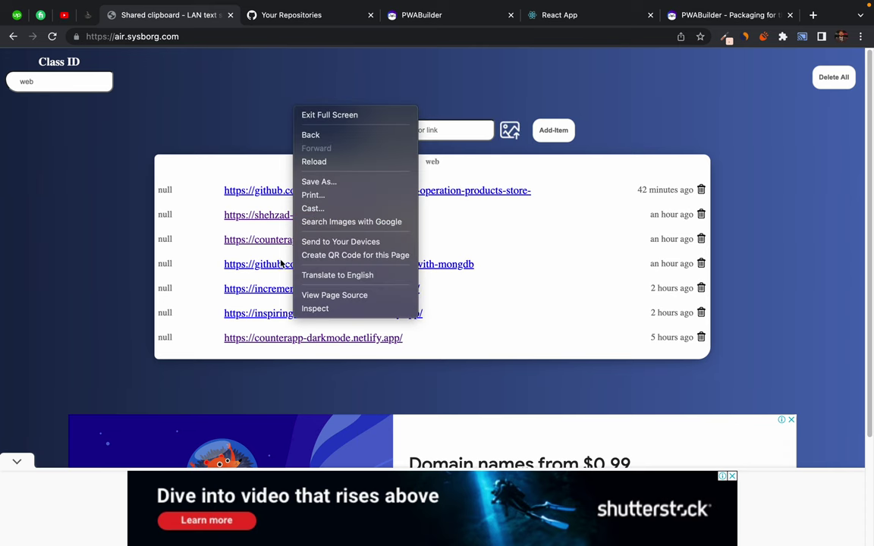
left_click(335, 307)
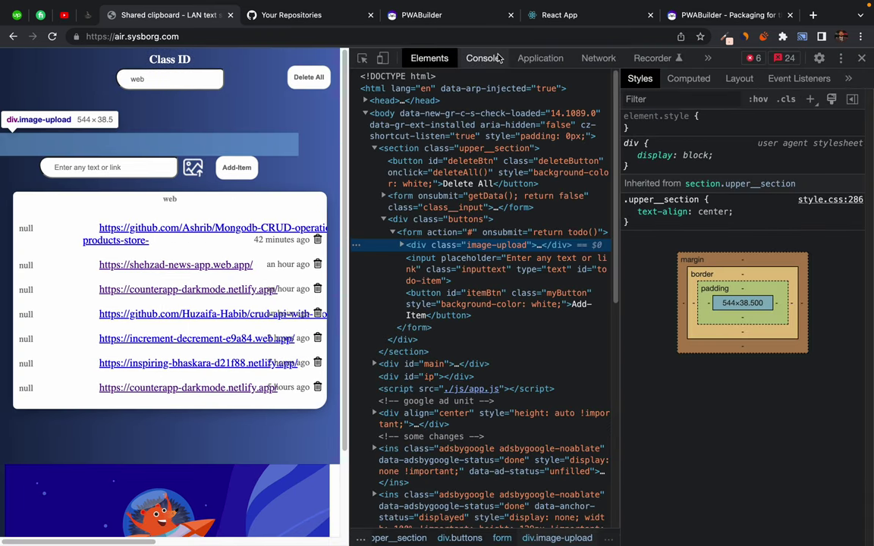
left_click(484, 59)
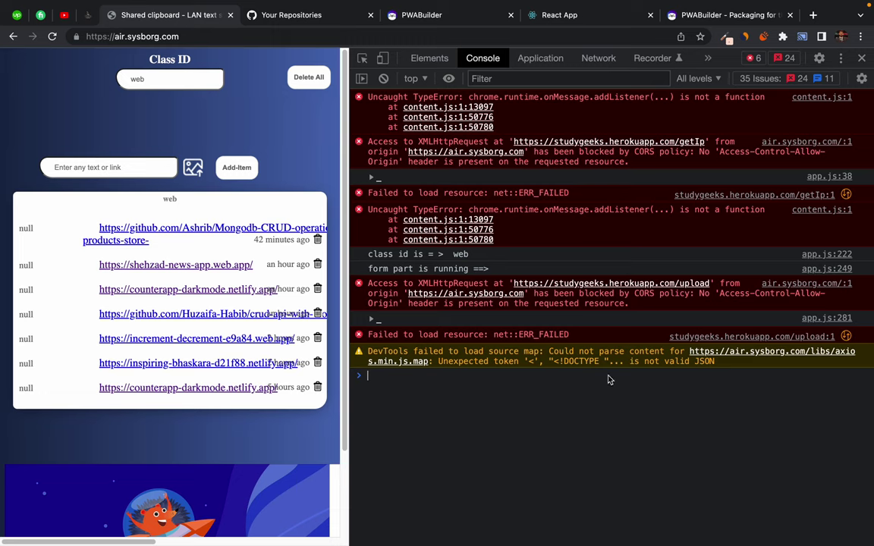
left_click(861, 59)
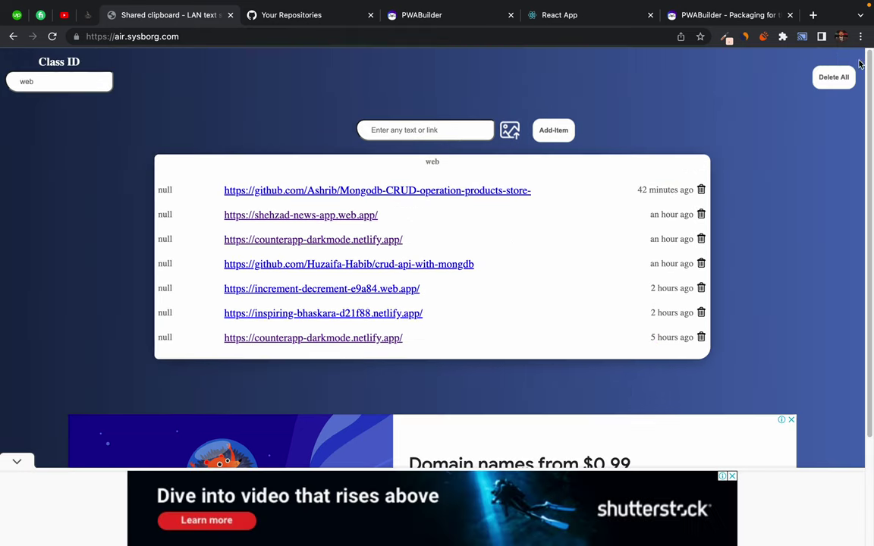
Step: Return to the PWABuilder page and search the computer for "android" and "emula" to find an emulator
left_click(455, 16)
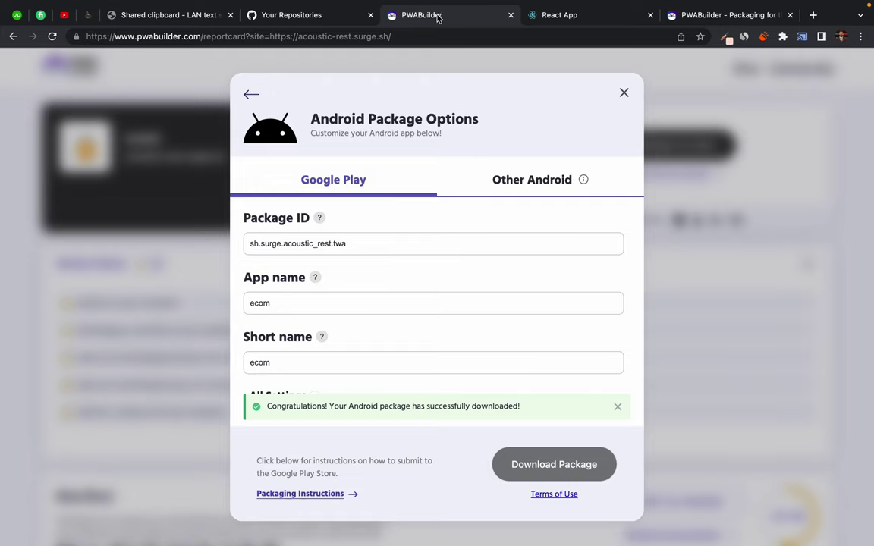
key("super+space")
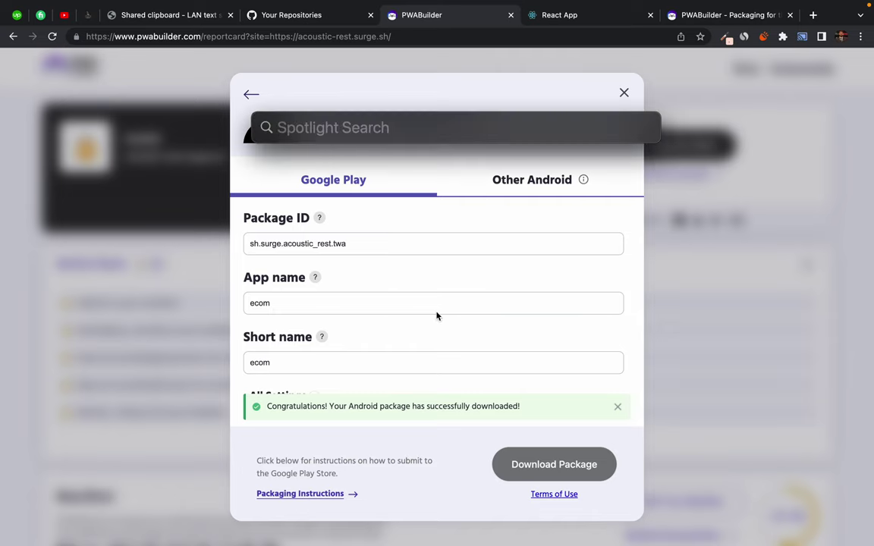
type("android")
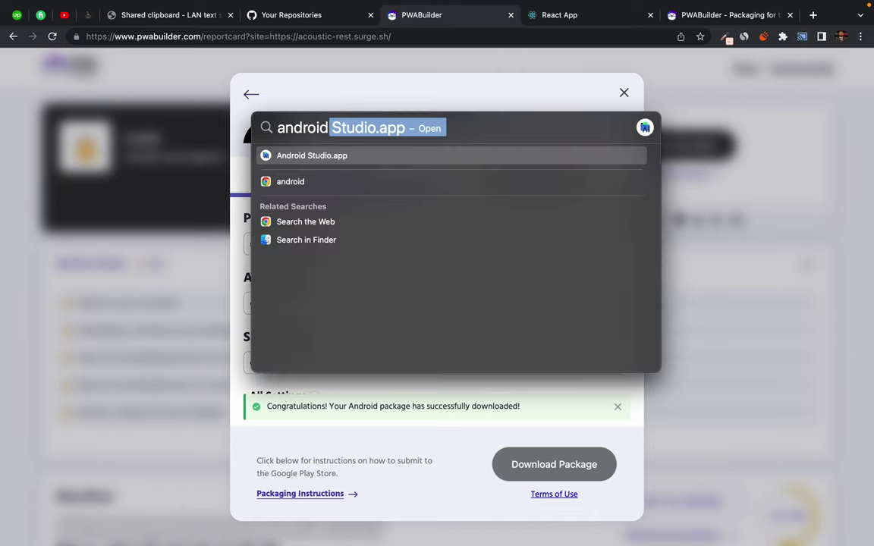
key("super+a")
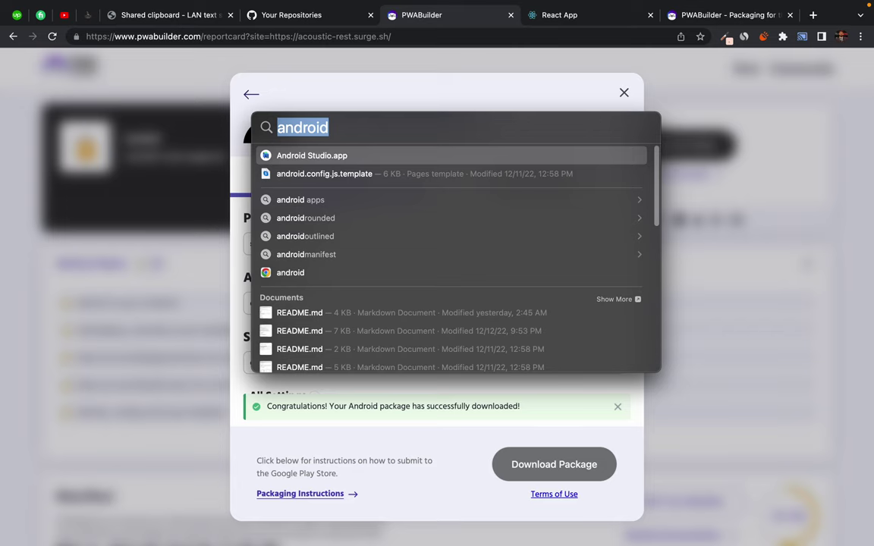
key("BackSpace")
type("emula")
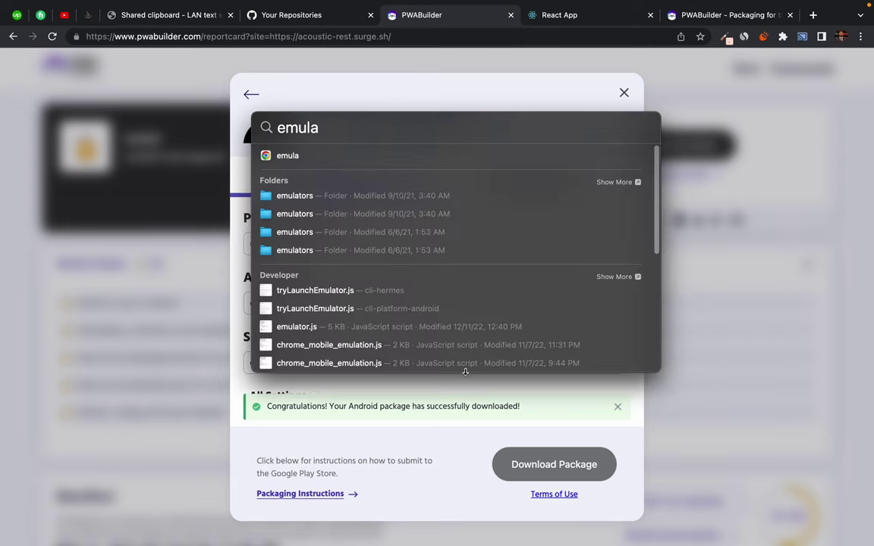
key("Escape")
key("Escape")
Step: Launch Android Studio and bring its welcome window in front of the Finder window
key("cmd+Tab")
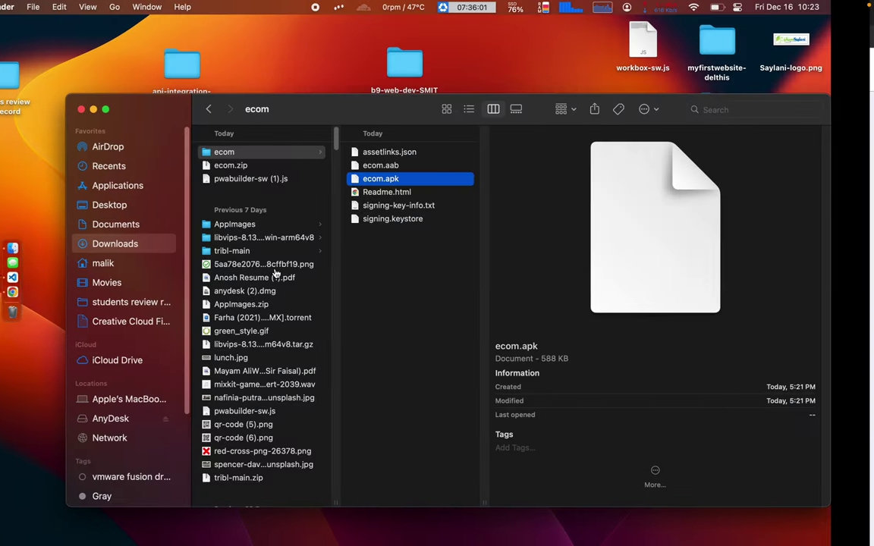
key("super+space")
type("android")
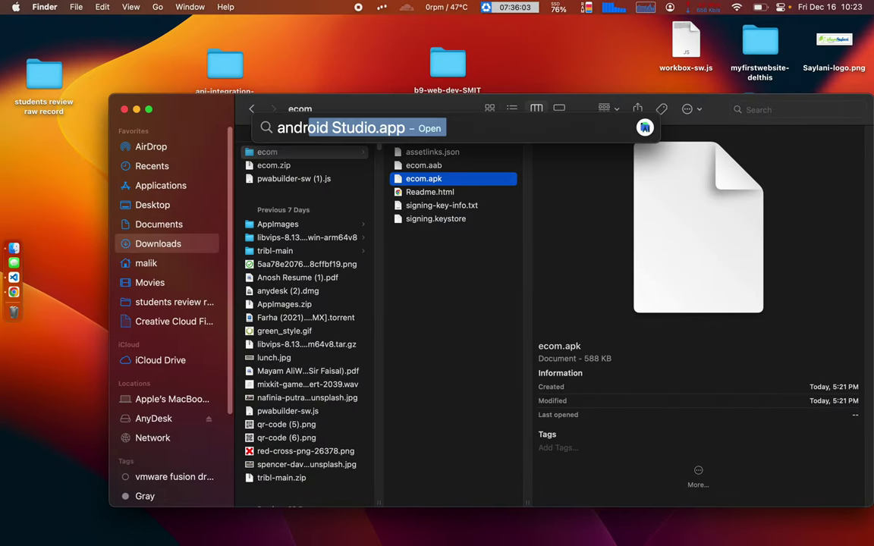
key("Return")
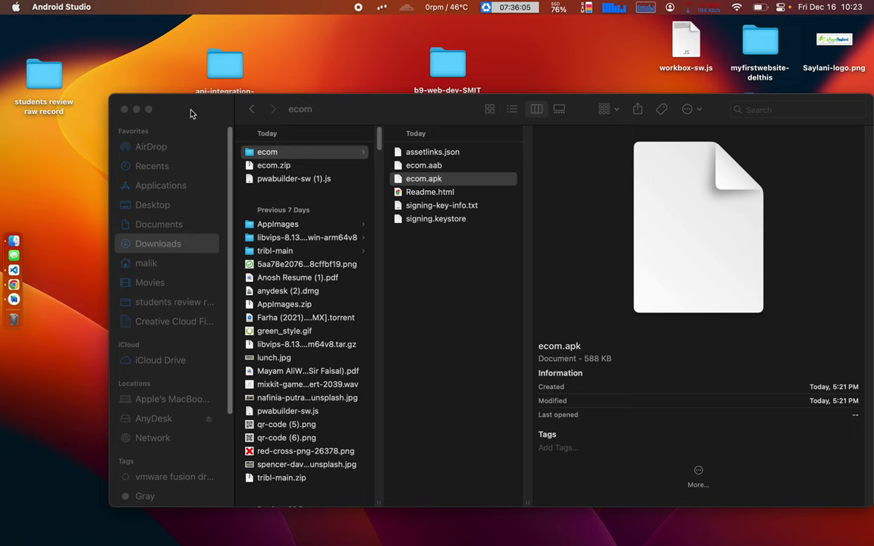
left_click_drag(180, 110, 194, 90)
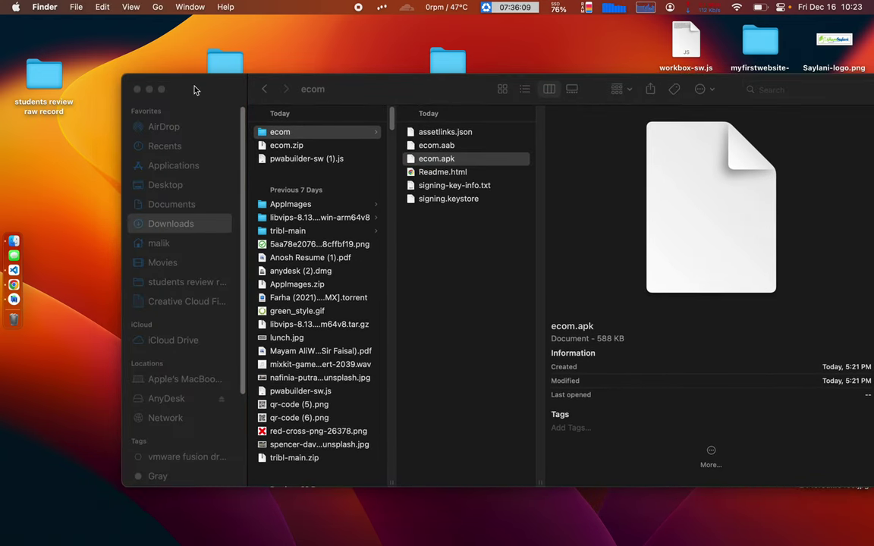
left_click(201, 93)
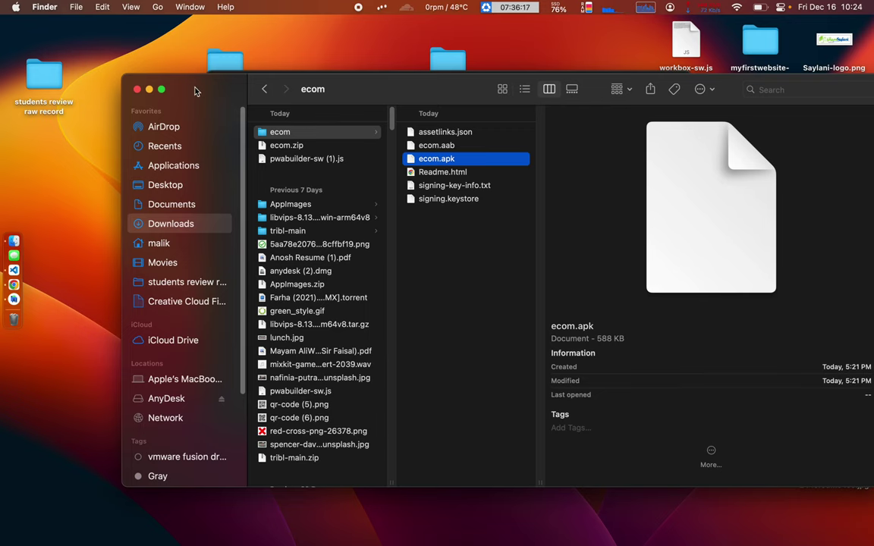
left_click_drag(196, 89, 177, 148)
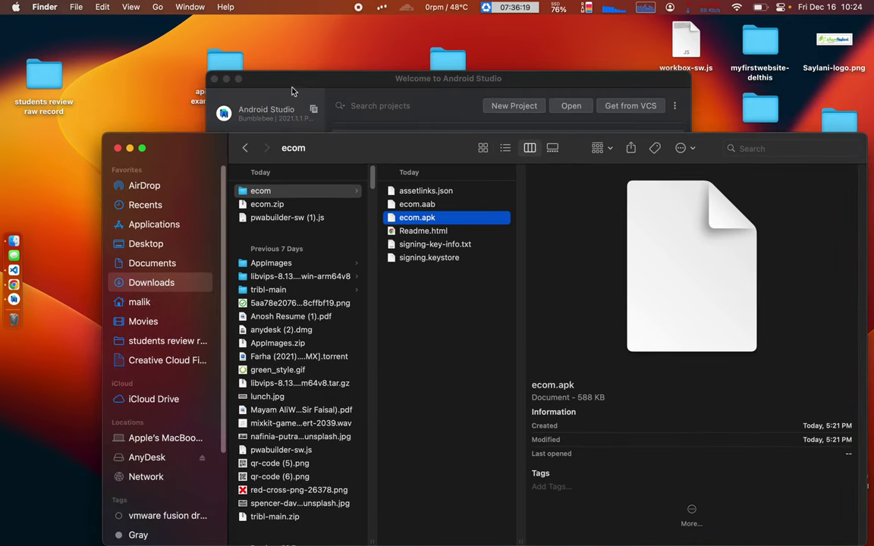
left_click(293, 91)
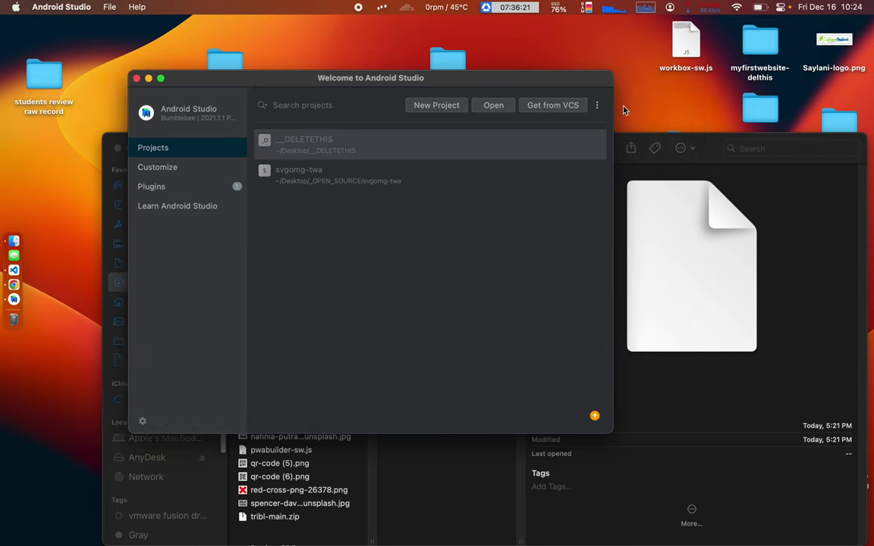
Step: Open the Virtual Device Manager and close the Android Studio welcome window
left_click(598, 106)
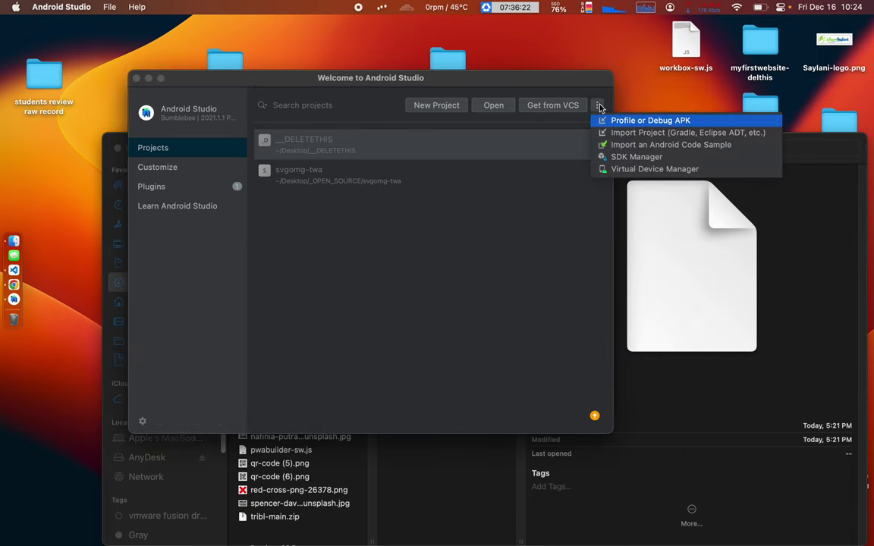
left_click(596, 168)
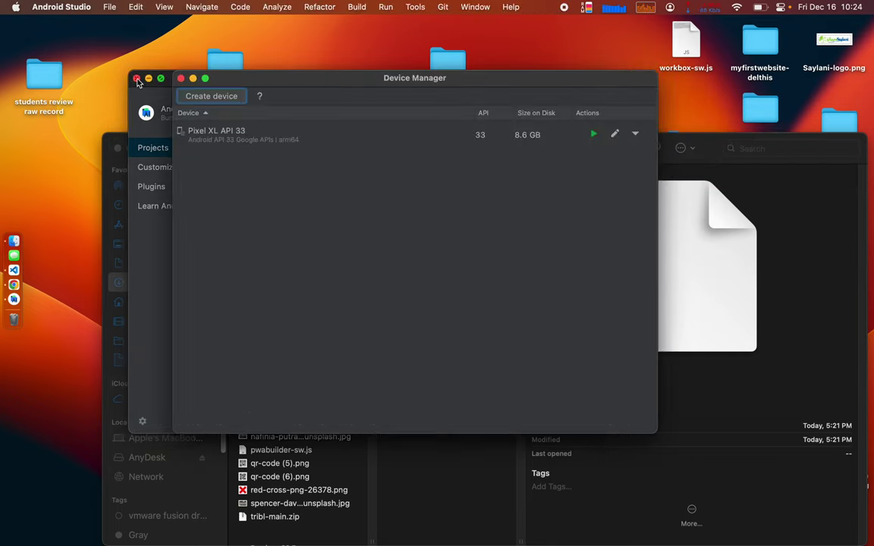
left_click(137, 80)
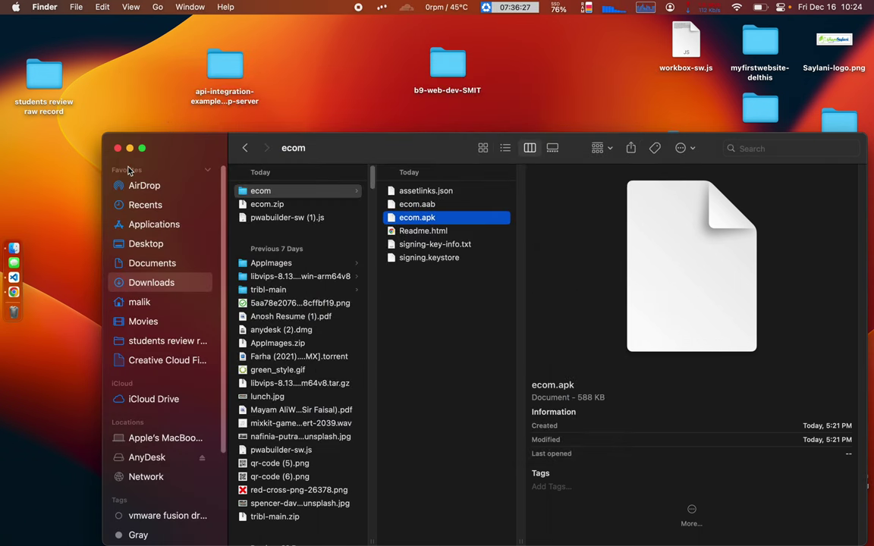
Step: Relaunch Android Studio and open its Virtual Device Manager from the welcome window
key("super+space")
type("and")
key("BackSpace")
key("BackSpace")
key("BackSpace")
type("virtu")
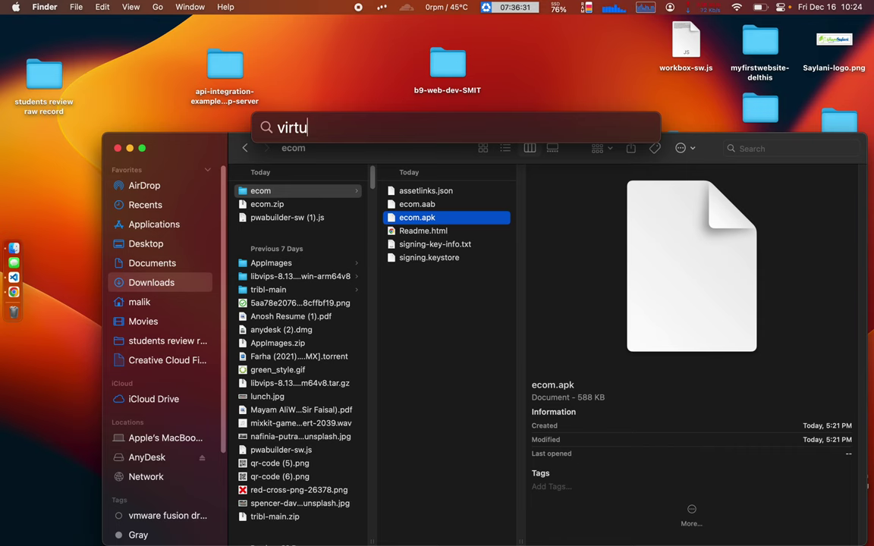
key("super+a")
key("BackSpace")
type("a")
key("Return")
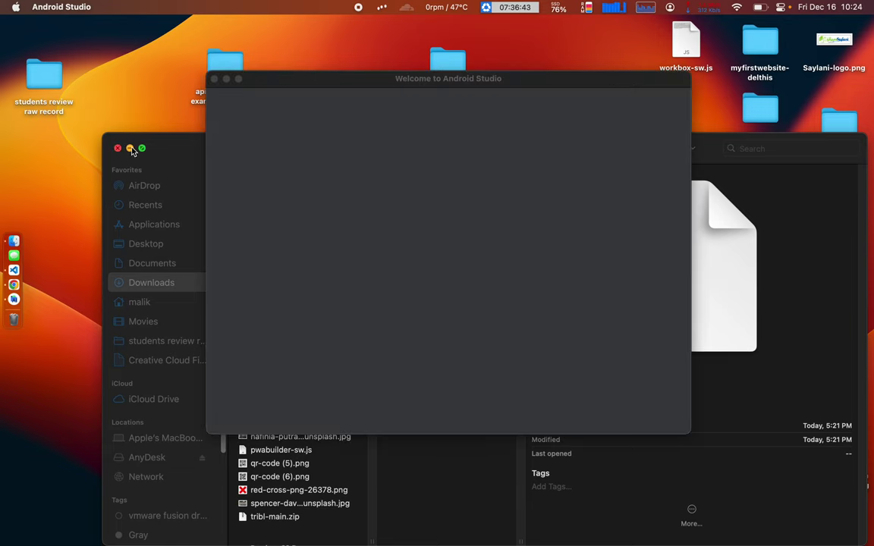
left_click(674, 106)
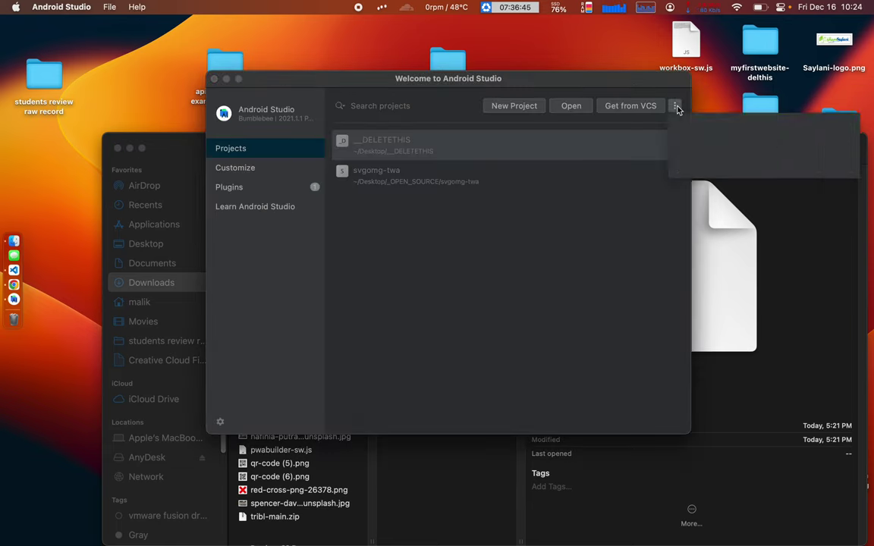
left_click(728, 169)
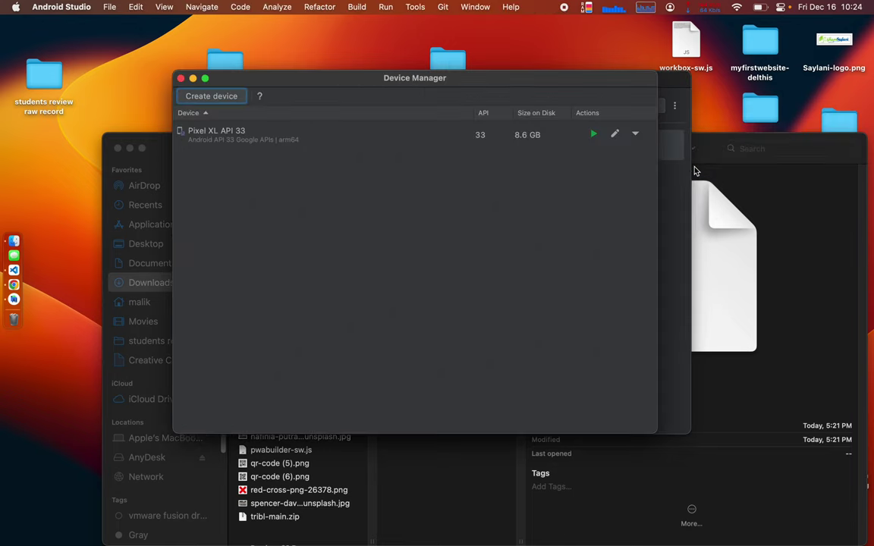
Step: Start the Pixel XL API 33 virtual device and minimize the Device Manager and Android Studio welcome windows
left_click(238, 140)
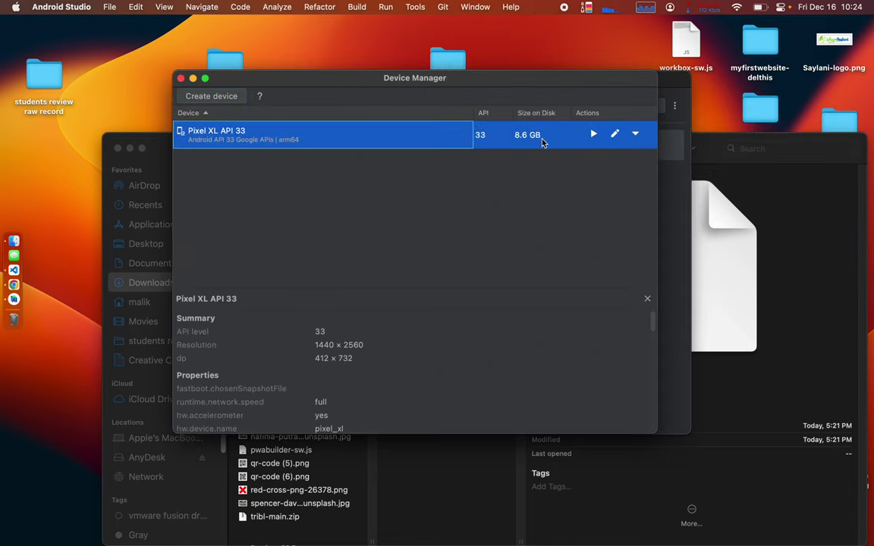
left_click(592, 134)
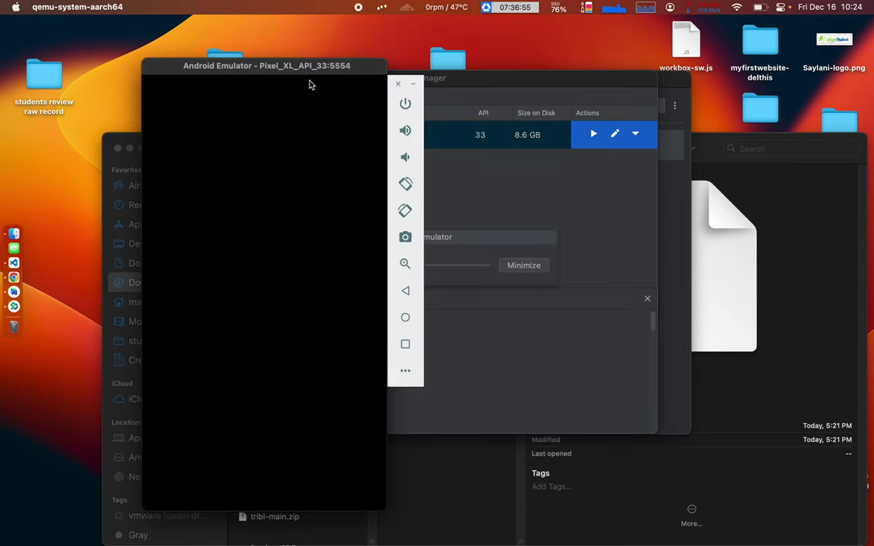
left_click_drag(559, 82, 677, 68)
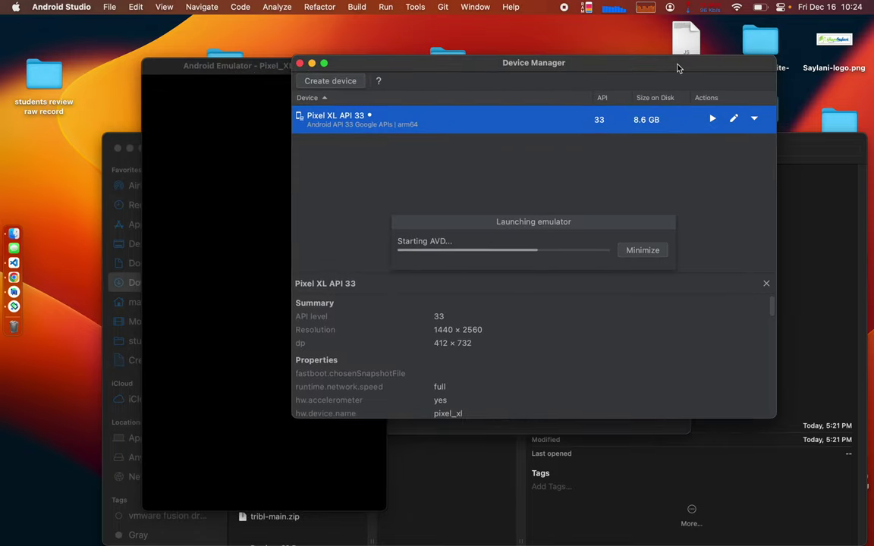
left_click(299, 63)
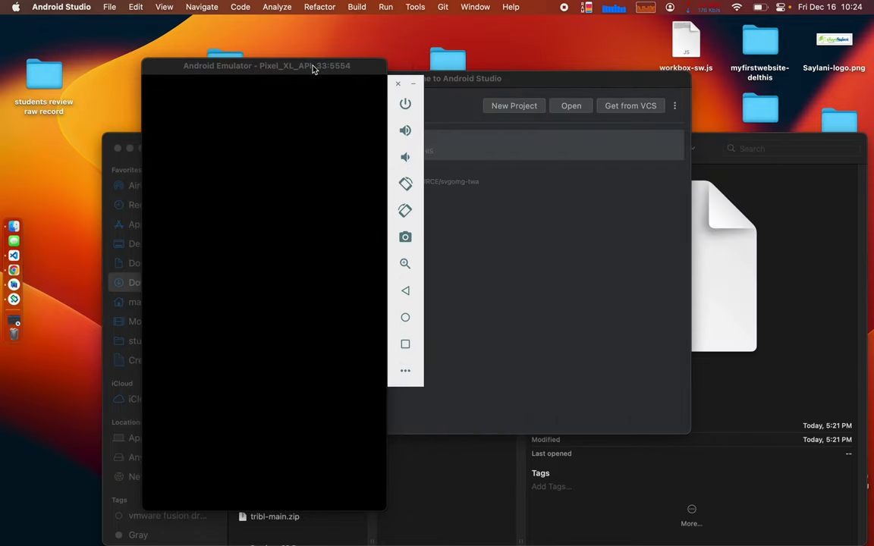
left_click(206, 69)
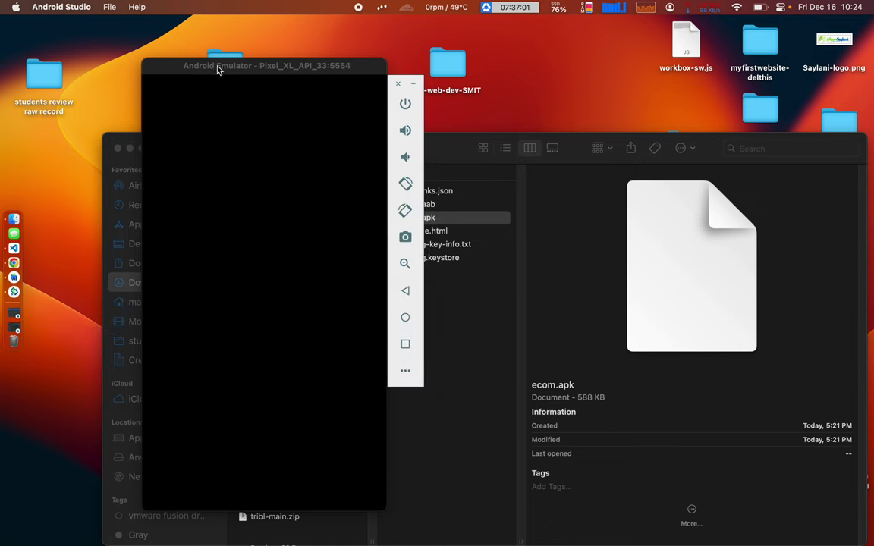
left_click_drag(201, 71, 327, 70)
Step: Set the Mac's Low Power Mode to Never in the battery settings and close System Settings
left_click(760, 8)
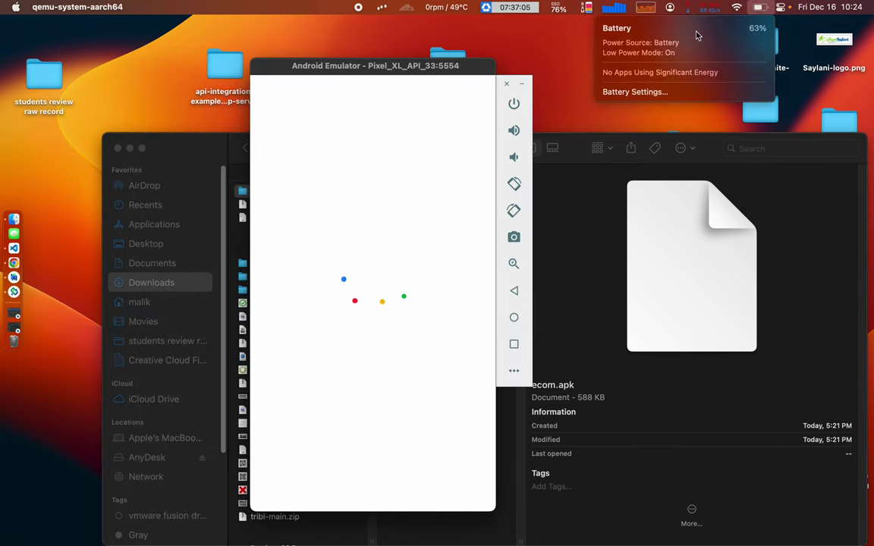
left_click(639, 92)
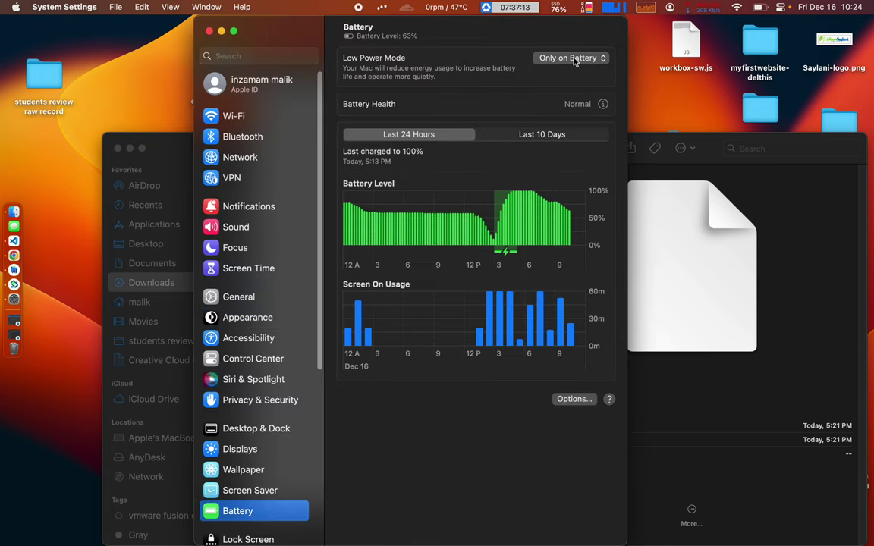
left_click(574, 61)
left_click(552, 32)
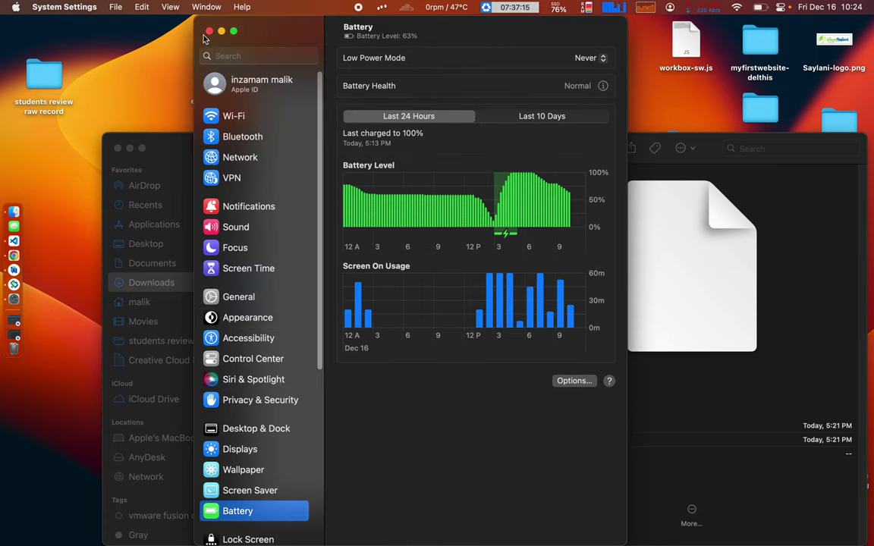
left_click(208, 31)
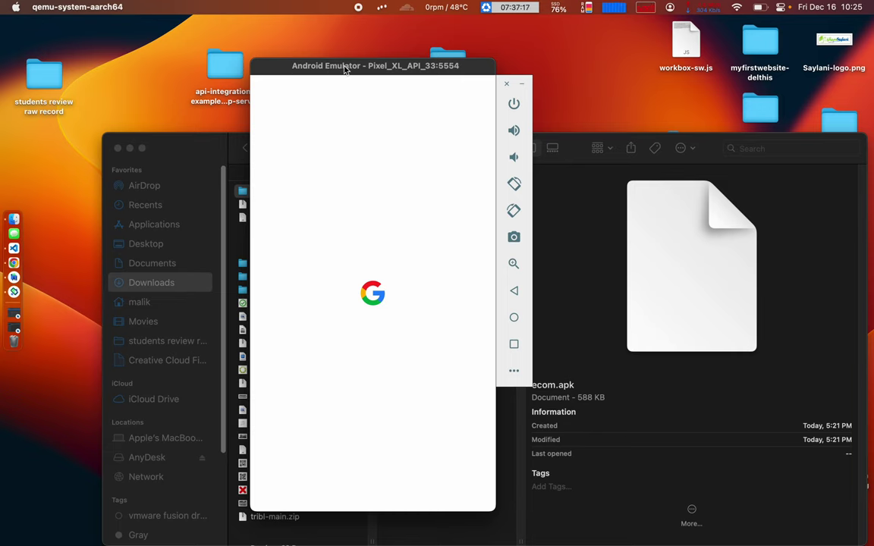
Step: Move the emulator window beside the Finder file list and install ecom.apk on the virtual device
left_click_drag(345, 68, 270, 69)
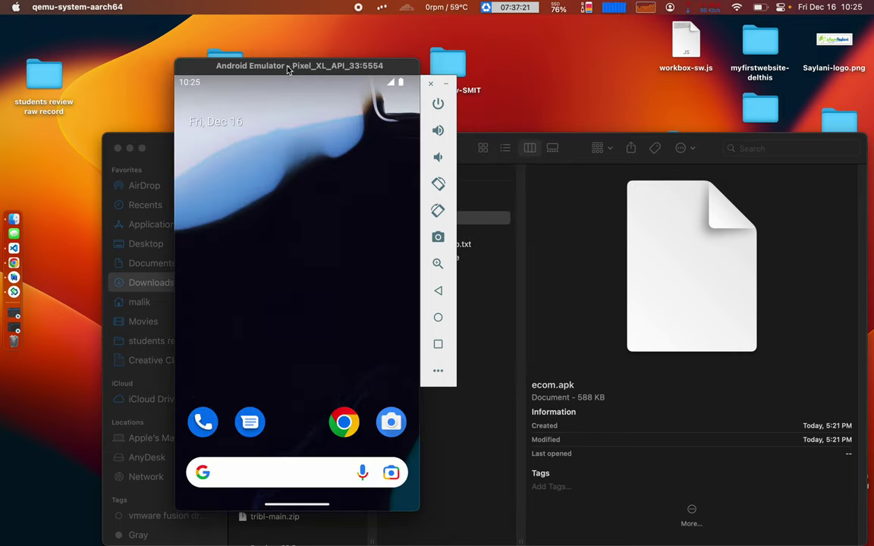
left_click_drag(288, 69, 185, 67)
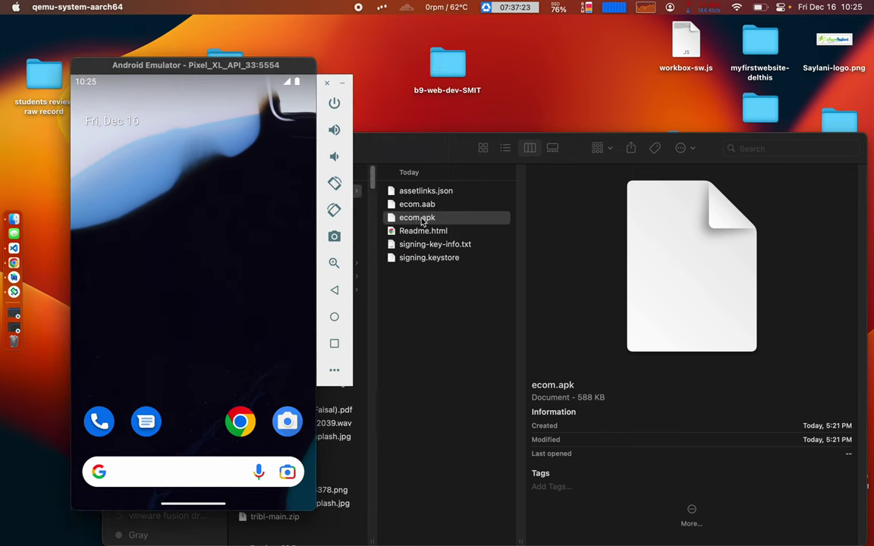
left_click_drag(429, 221, 188, 217)
Step: Launch the ecom app from the emulator's app list and check the virtual device's connection status
left_click_drag(186, 391, 186, 220)
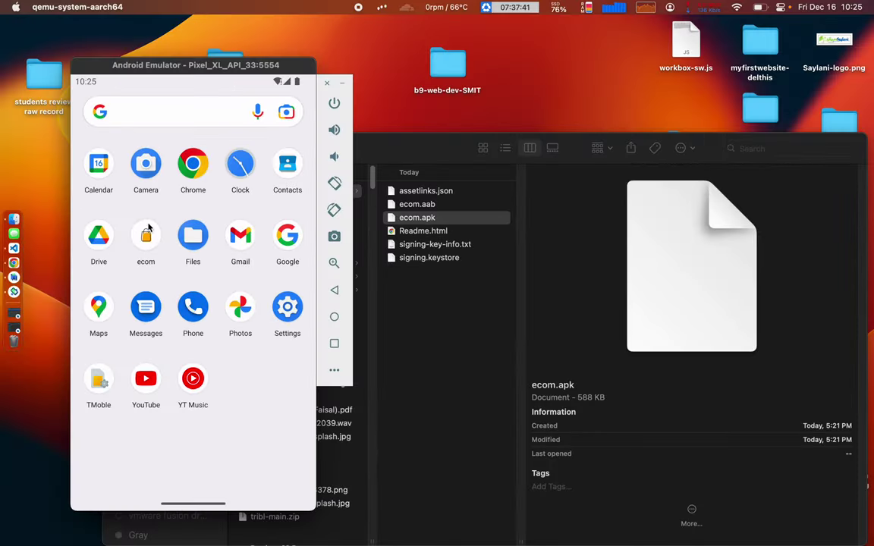
left_click(147, 236)
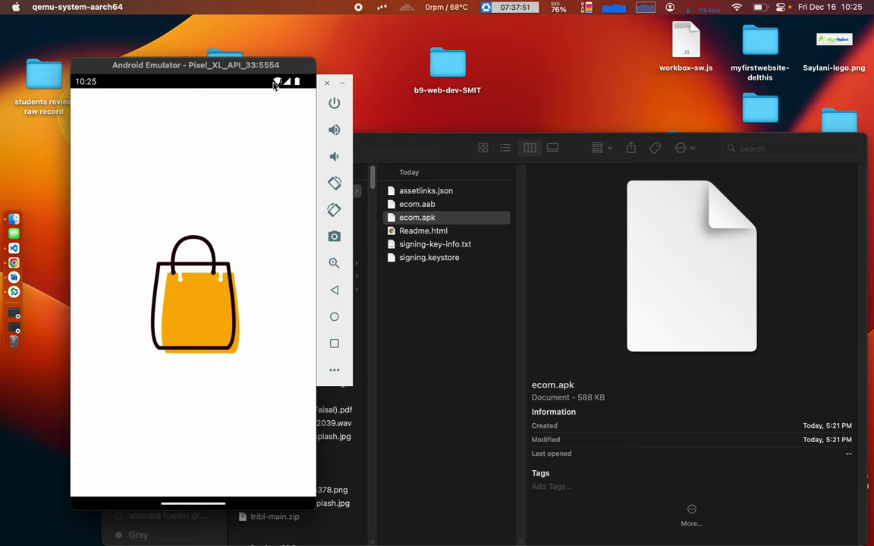
left_click_drag(279, 83, 296, 279)
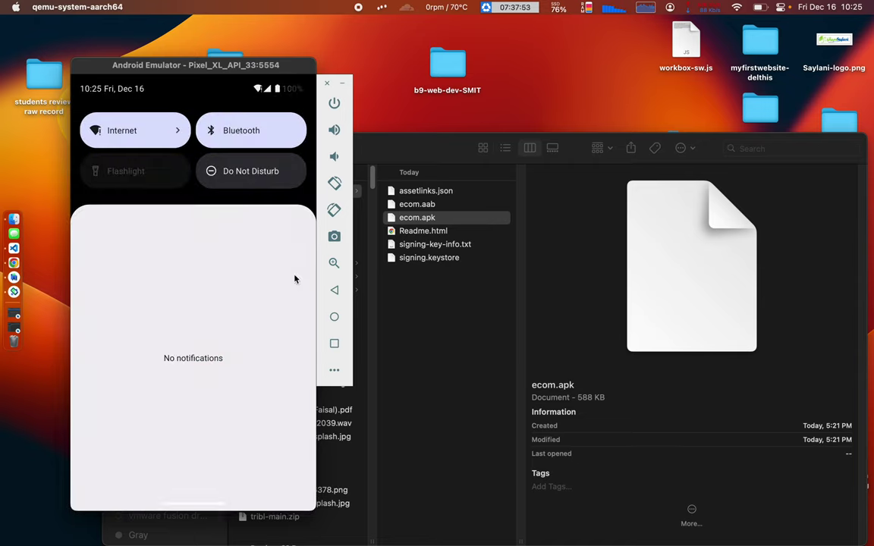
left_click(254, 360)
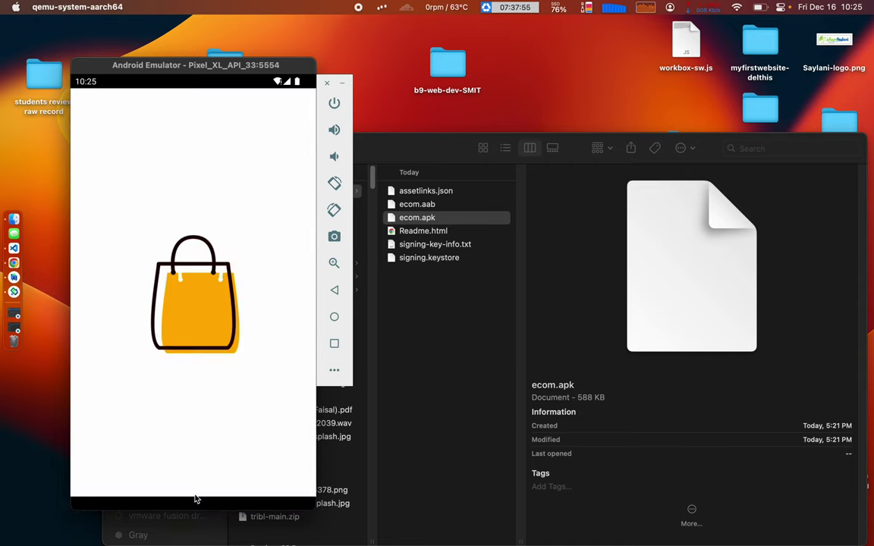
left_click(88, 105)
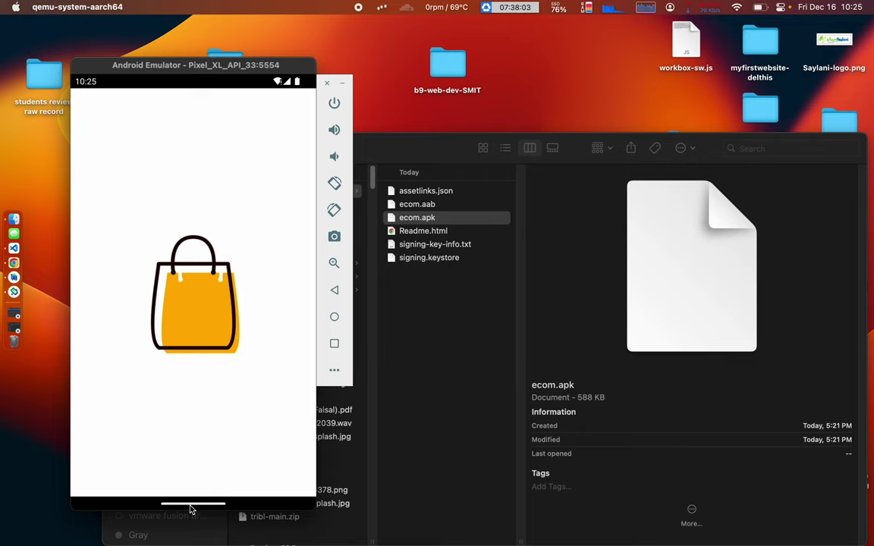
Step: Leave the ecom app and search for "a" in the emulator's Chrome to test the internet connection
left_click_drag(191, 510, 214, 248)
left_click(241, 421)
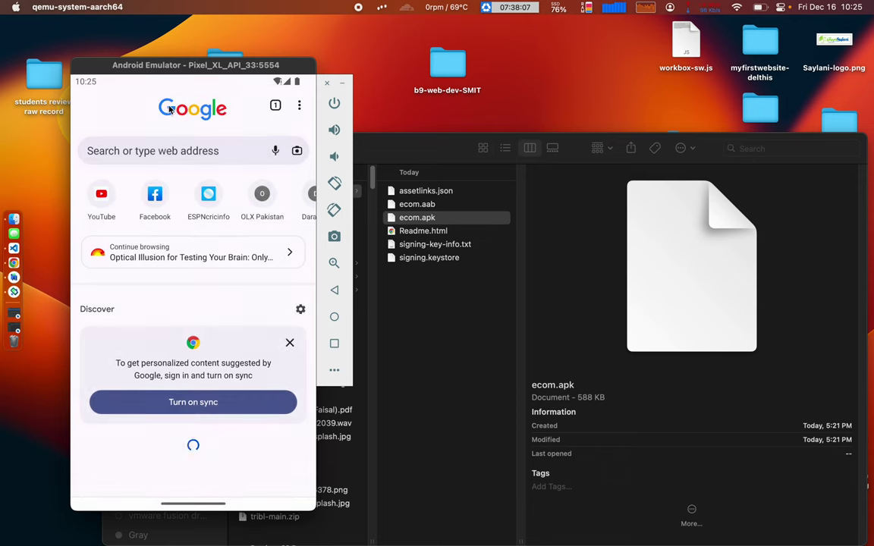
left_click(144, 148)
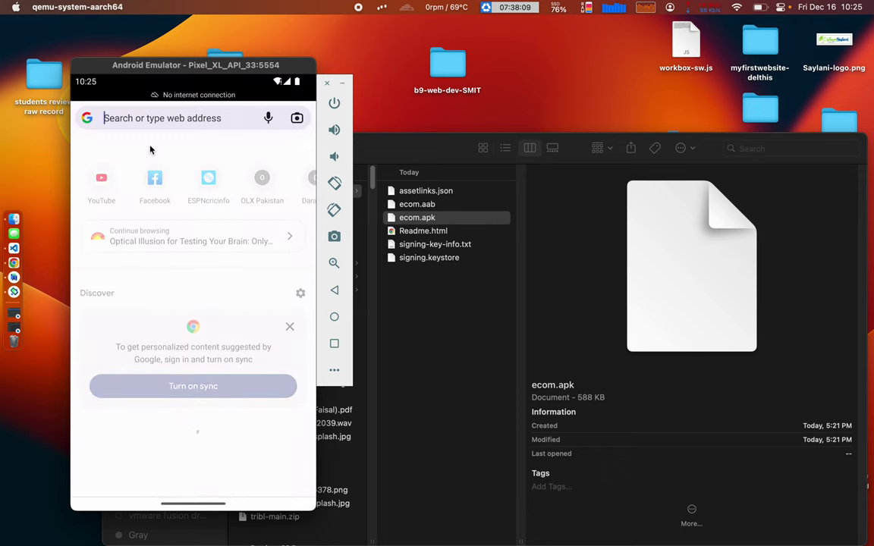
type("a")
left_click(150, 149)
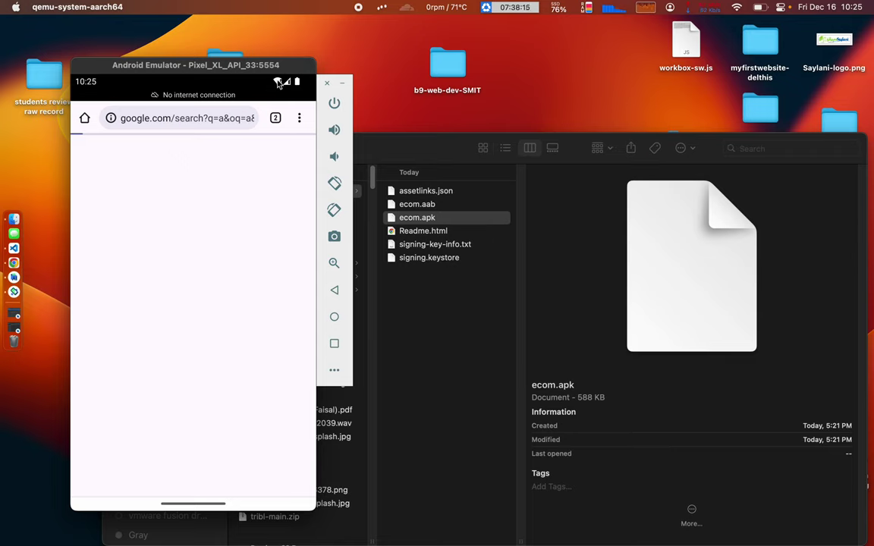
Step: Turn off T-Mobile mobile data and forget the AndroidWifi network on the virtual device
left_click_drag(279, 83, 279, 262)
left_click(177, 133)
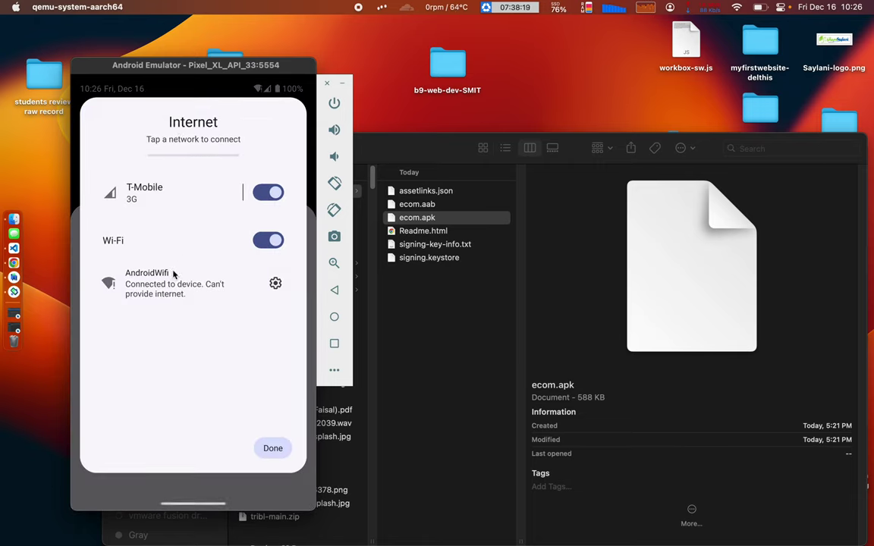
left_click(275, 195)
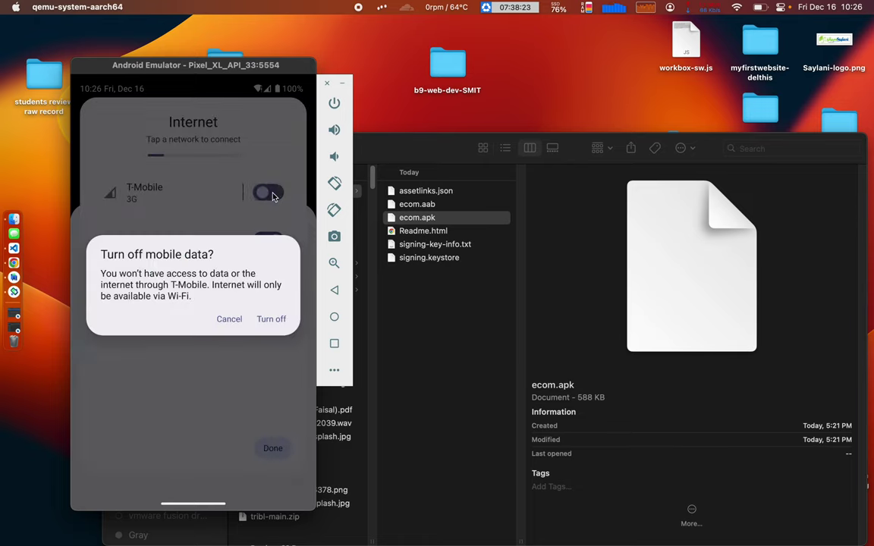
left_click(269, 319)
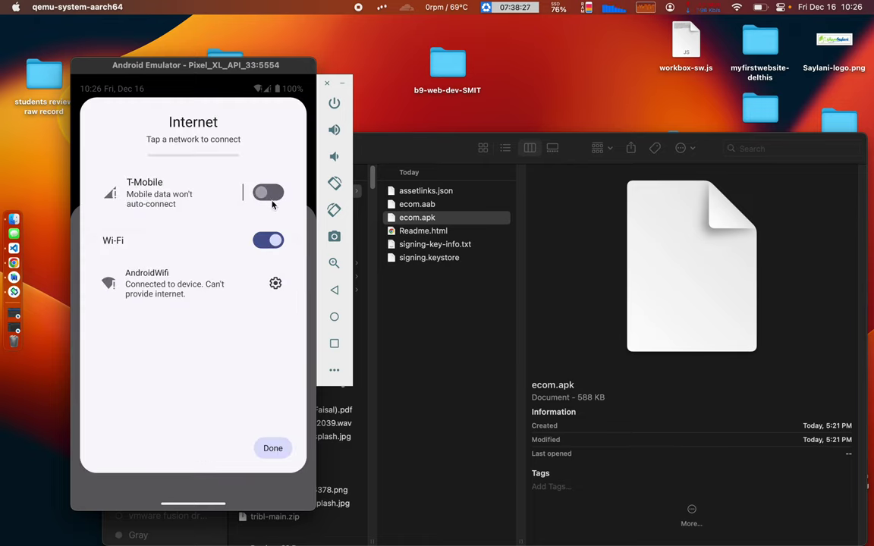
left_click(183, 283)
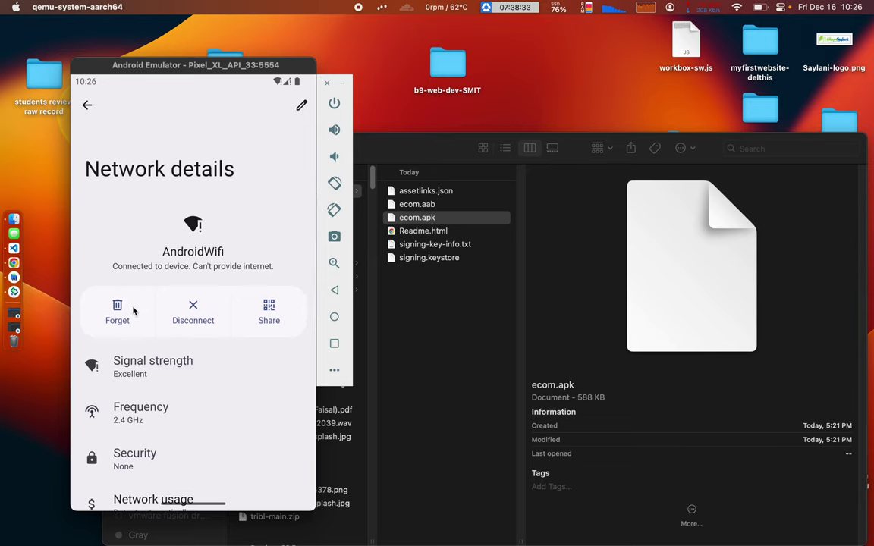
left_click(117, 311)
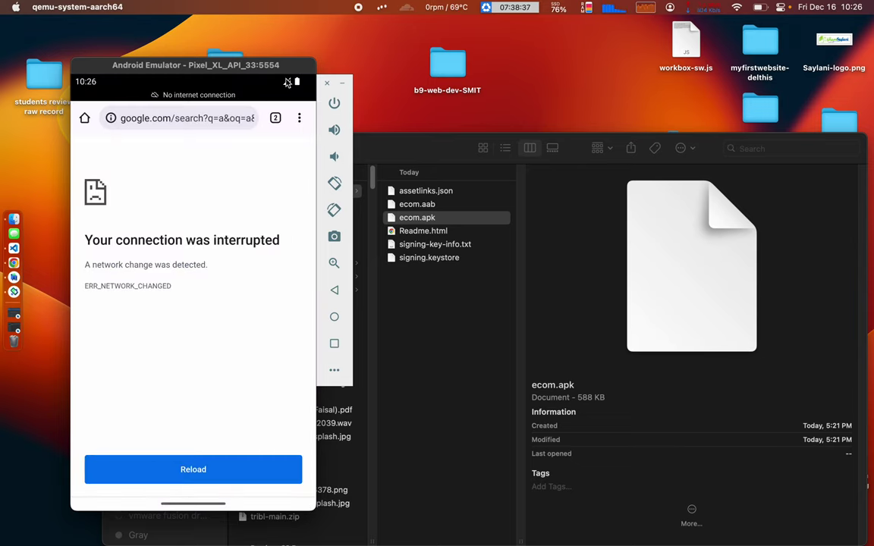
Step: Reconnect the virtual device to the AndroidWifi network and turn T-Mobile mobile data back on
left_click_drag(261, 79, 288, 327)
left_click(182, 132)
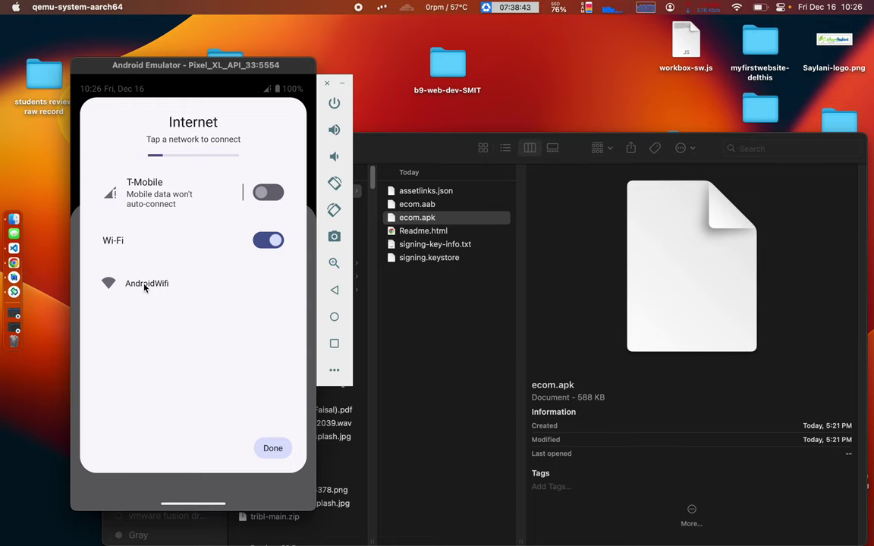
left_click(272, 448)
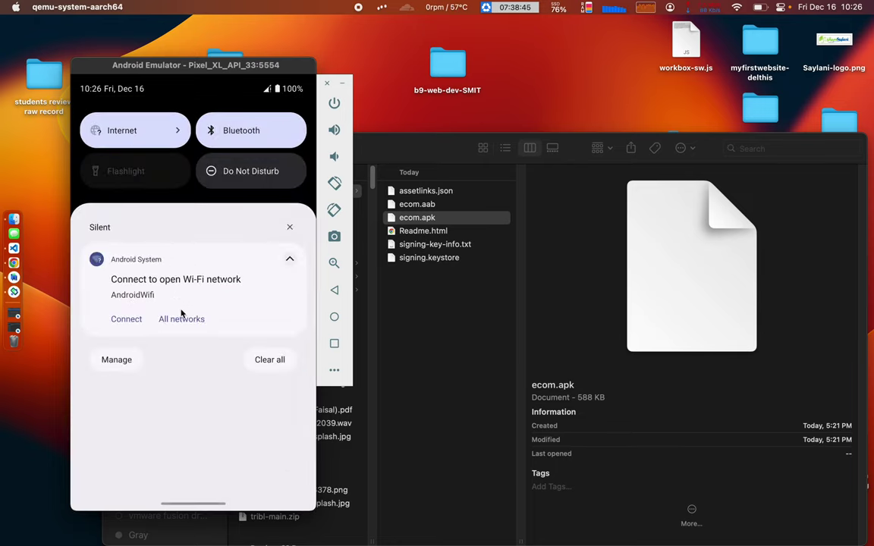
left_click(135, 320)
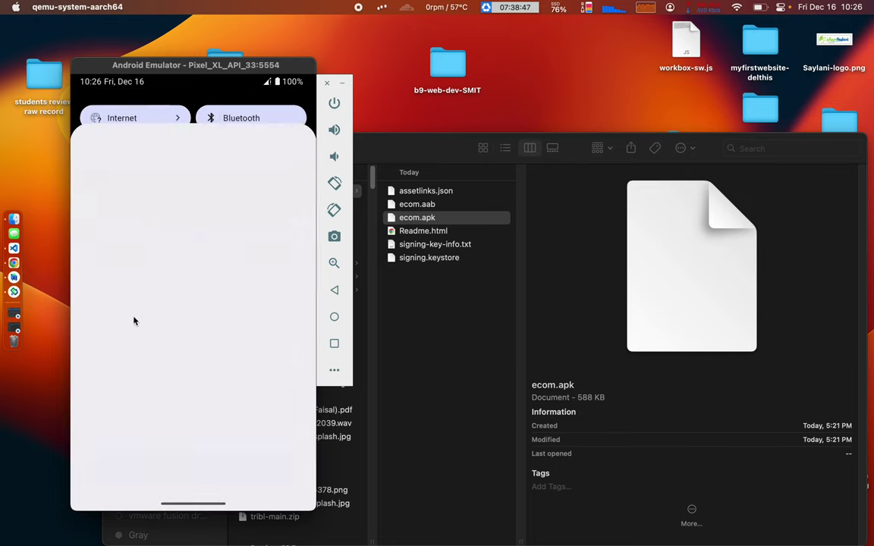
left_click_drag(270, 81, 269, 282)
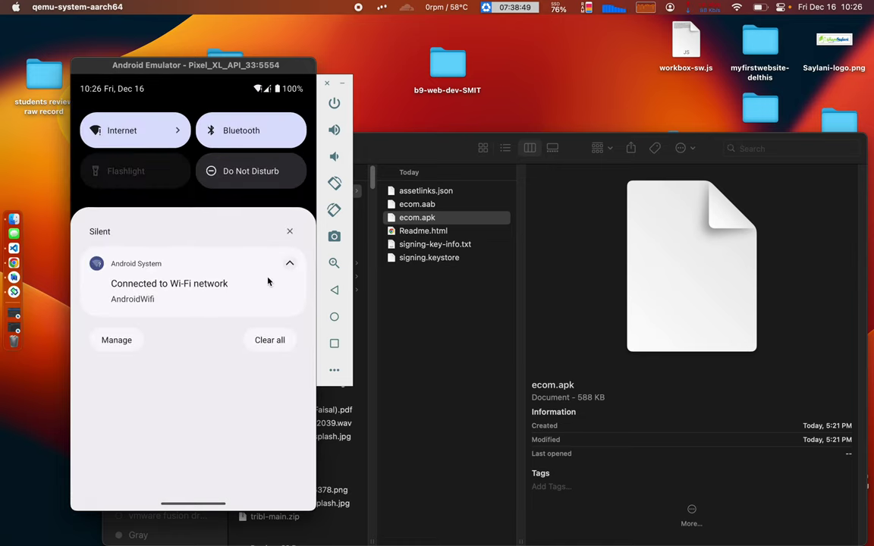
left_click(179, 131)
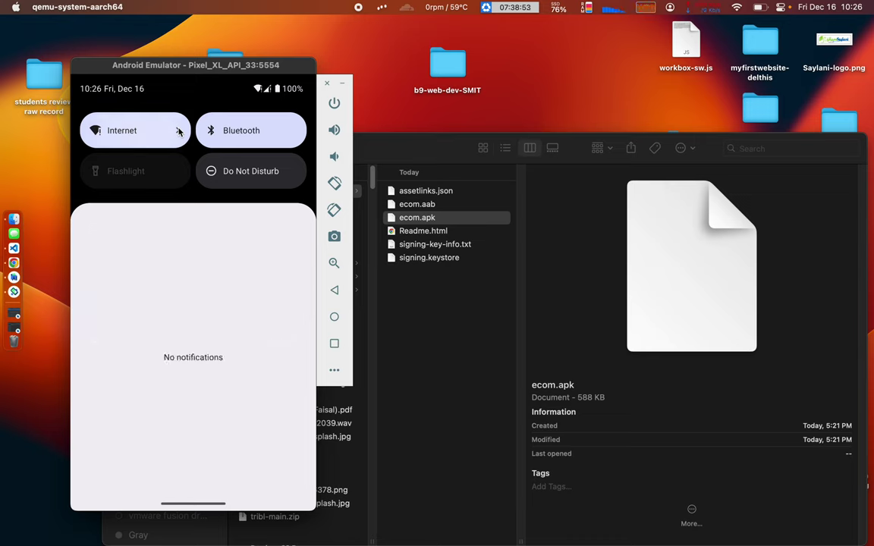
left_click(272, 195)
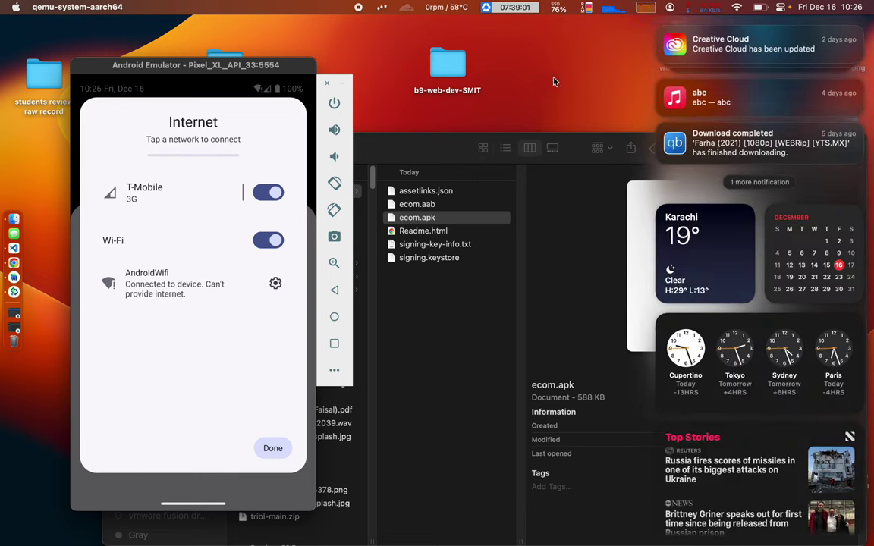
Step: Dismiss the Mac's music, Creative Cloud, completed download and weekly report notifications
mouse_move(663, 85)
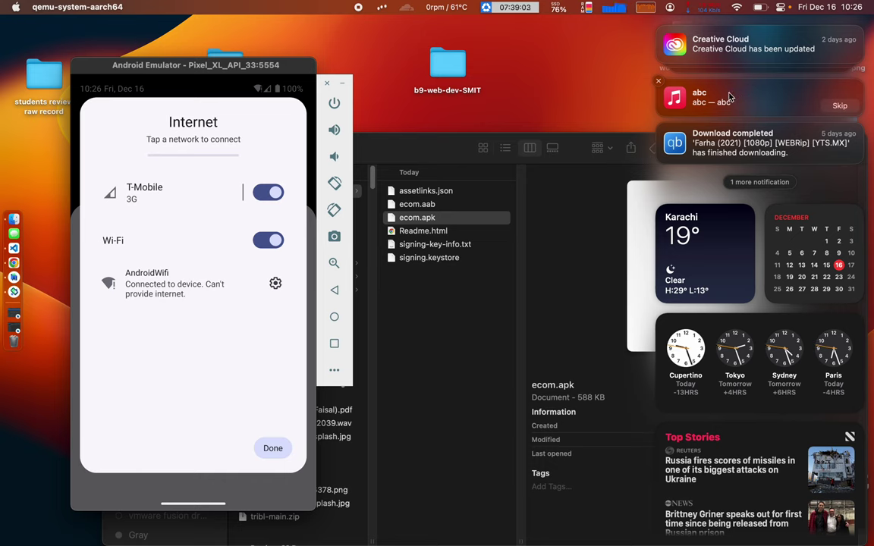
left_click(659, 81)
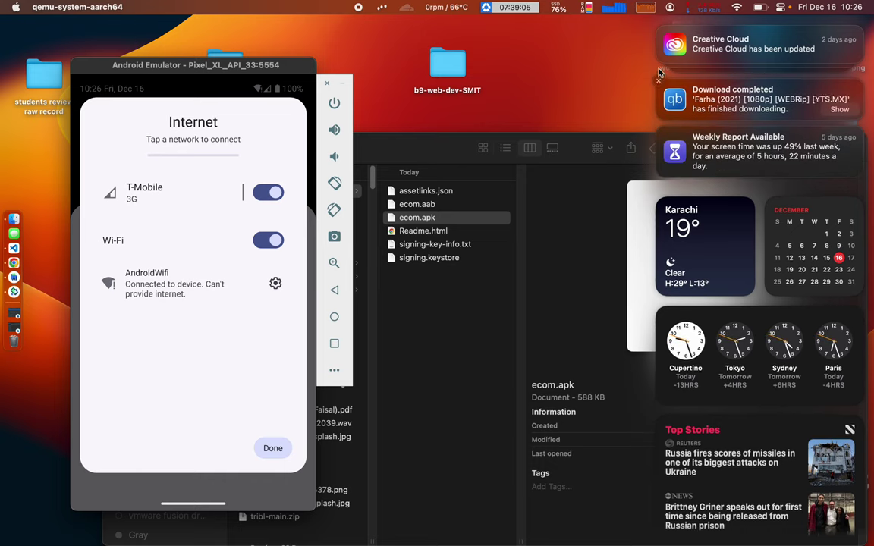
left_click(658, 30)
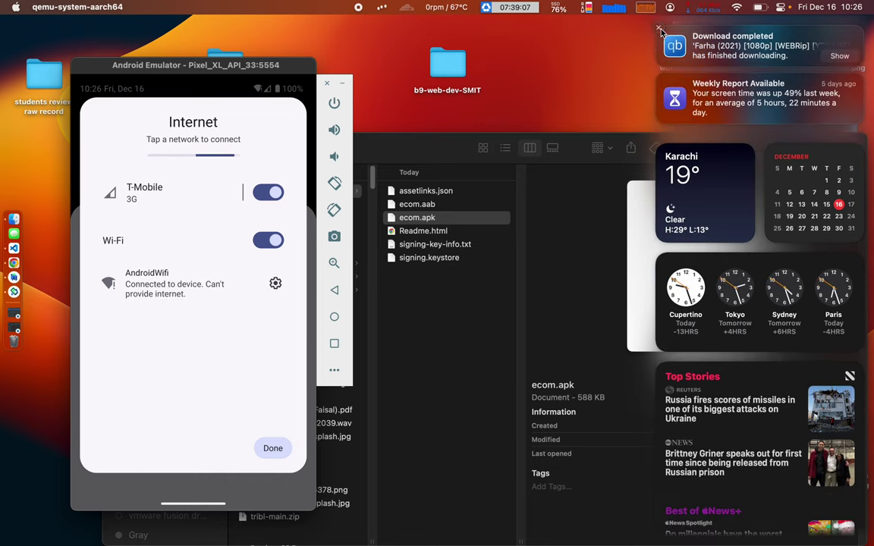
left_click(659, 31)
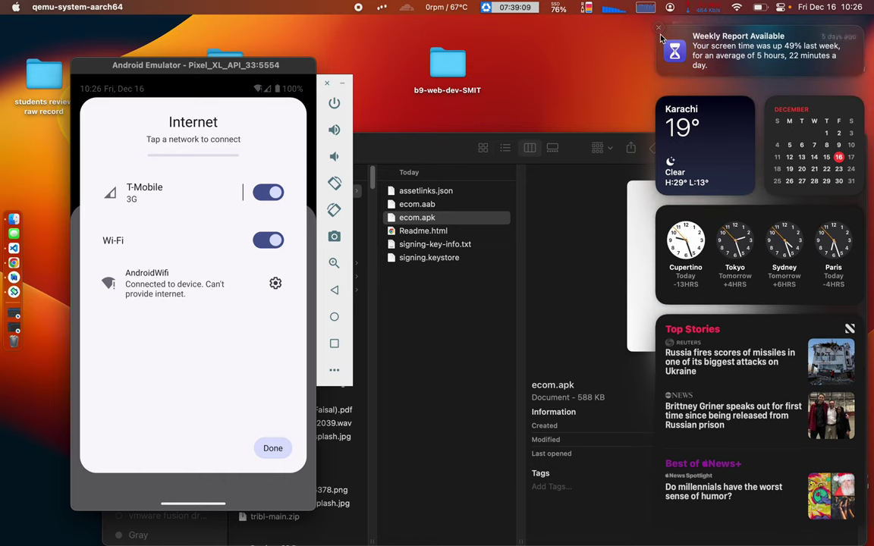
left_click(659, 30)
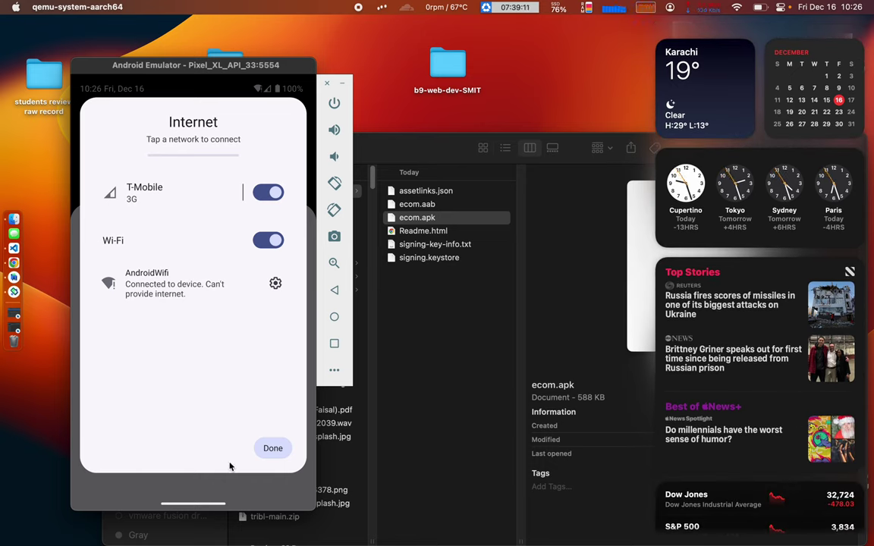
Step: Close the virtual device's internet panel and reload the Google search page in Chrome to test the connection
left_click(272, 448)
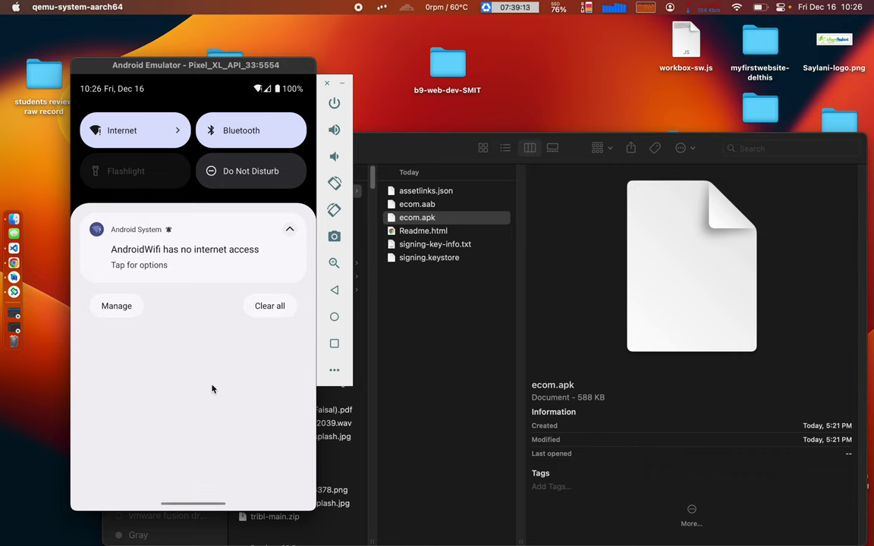
left_click_drag(173, 502, 195, 319)
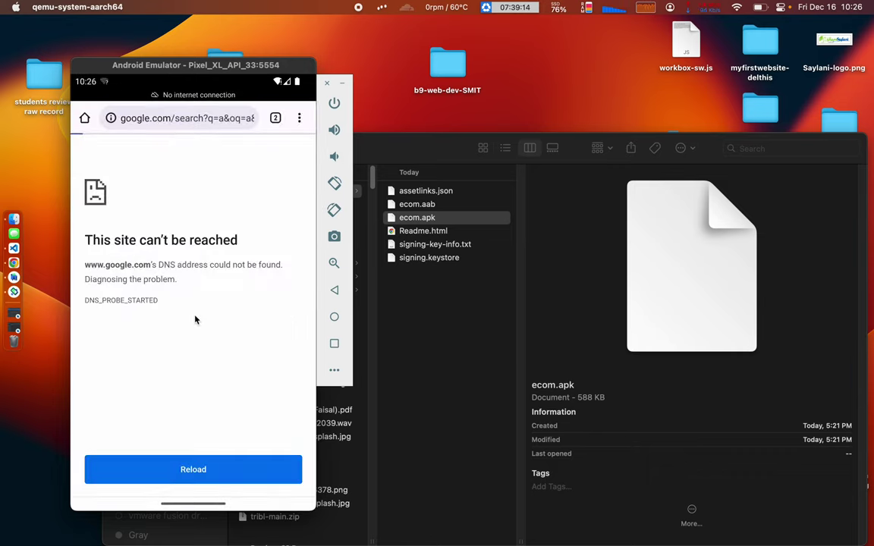
left_click(182, 118)
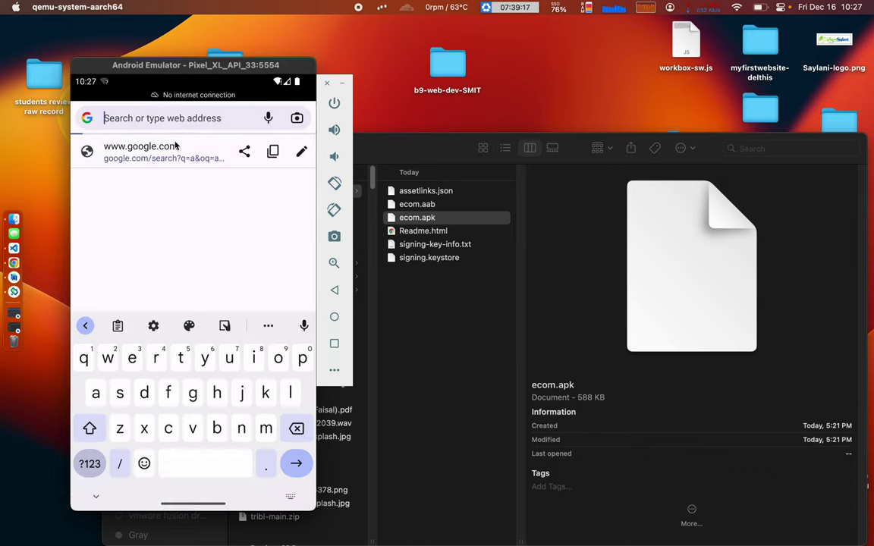
left_click(174, 146)
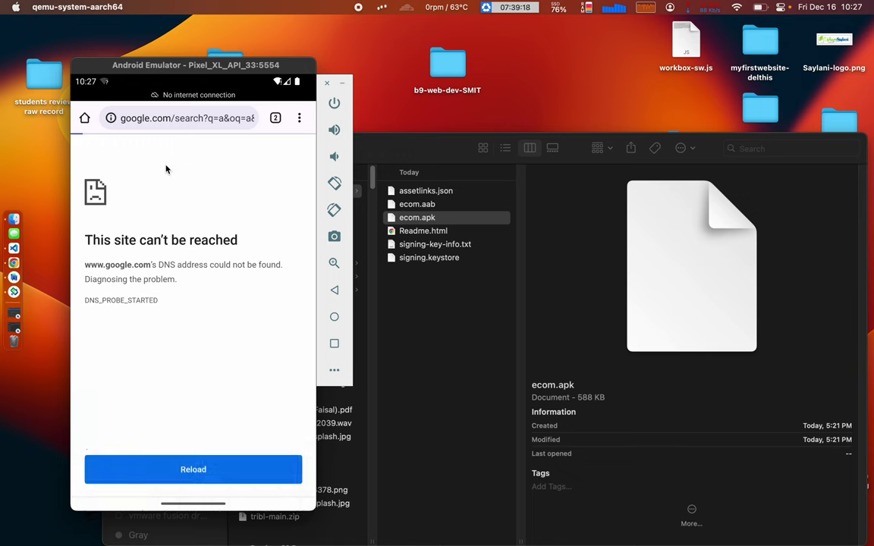
Step: In the emulator's extended cellular controls, keep the network type at Full and set the signal strength to Great
left_click(334, 370)
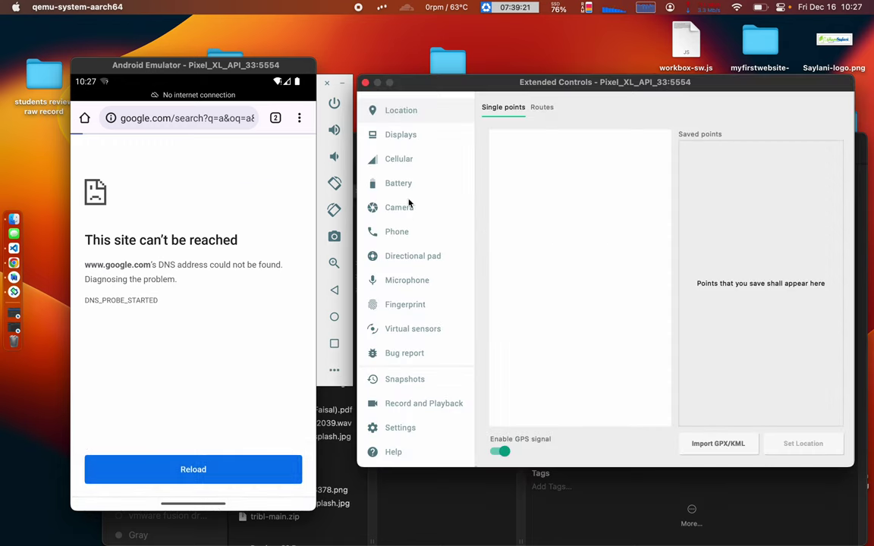
left_click(398, 159)
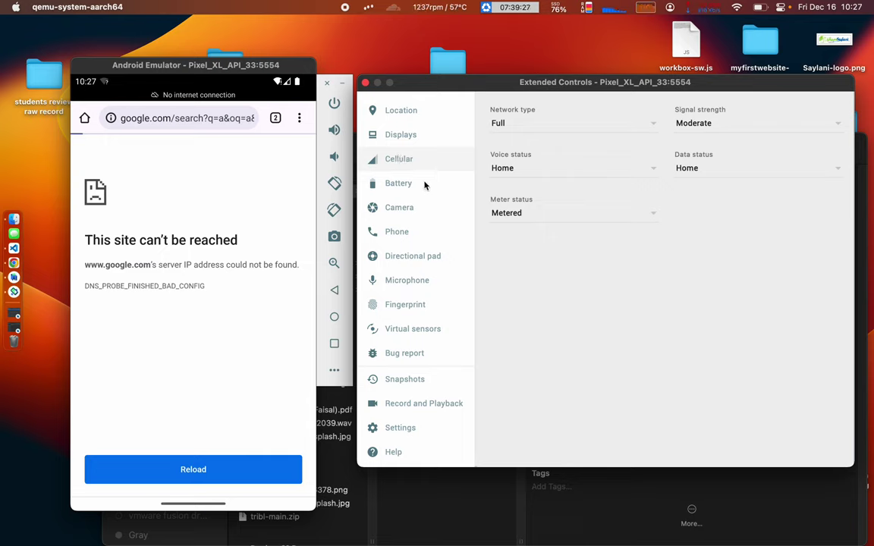
left_click(506, 123)
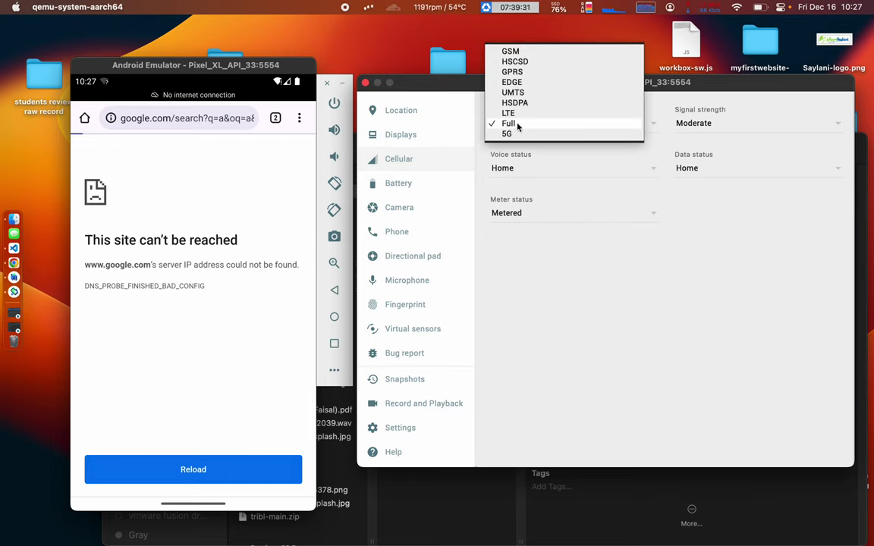
left_click(517, 124)
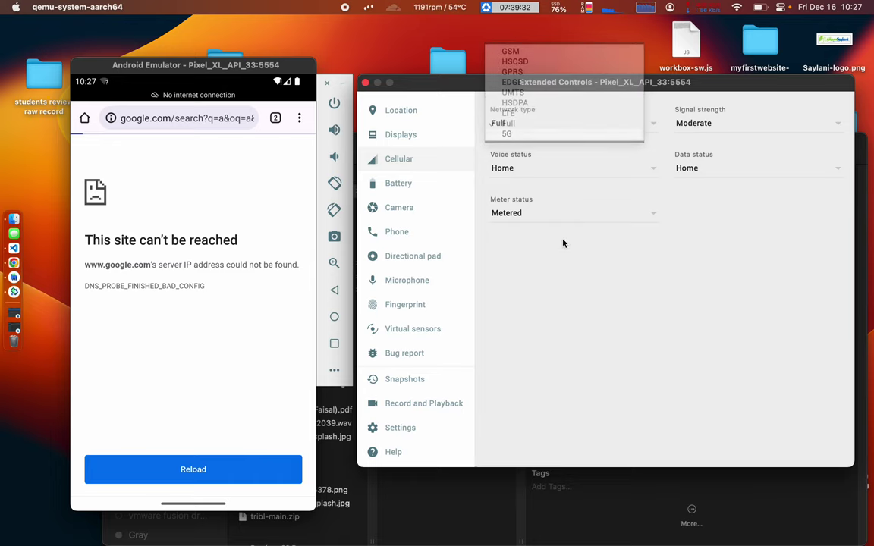
left_click(699, 124)
left_click(696, 144)
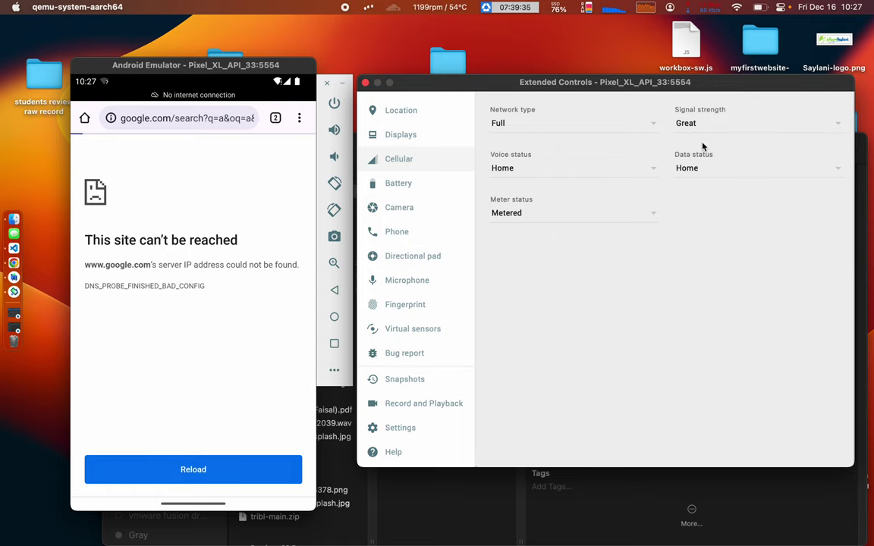
Step: Review the cellular meter status and data status options, plus the location and display pages of the extended controls
left_click(514, 216)
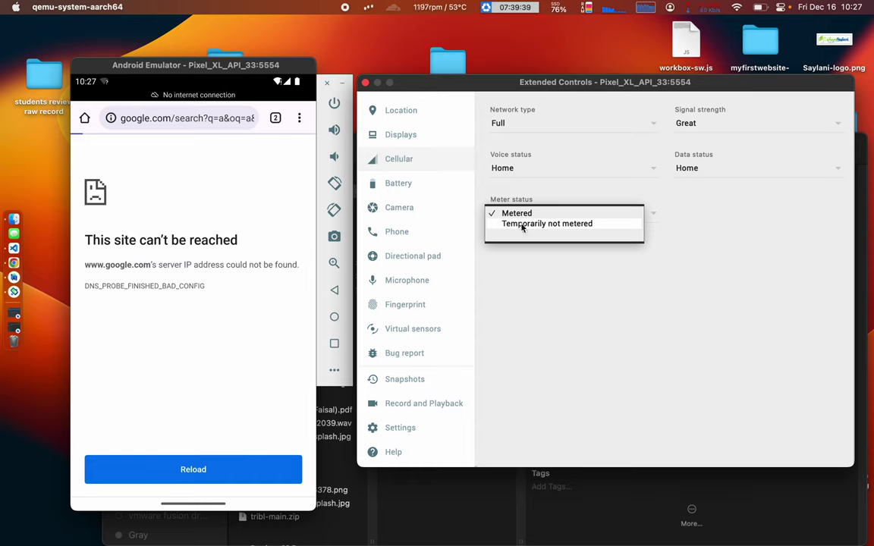
left_click(505, 293)
left_click(698, 170)
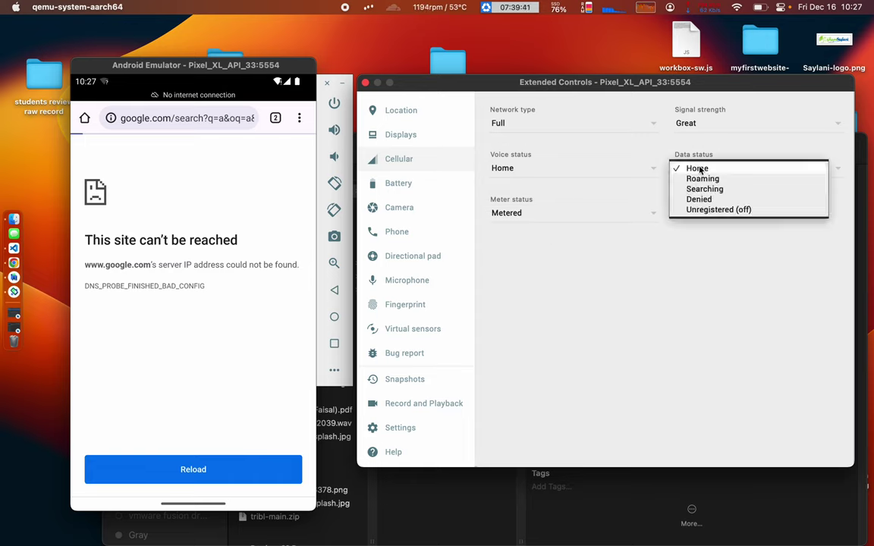
left_click(698, 169)
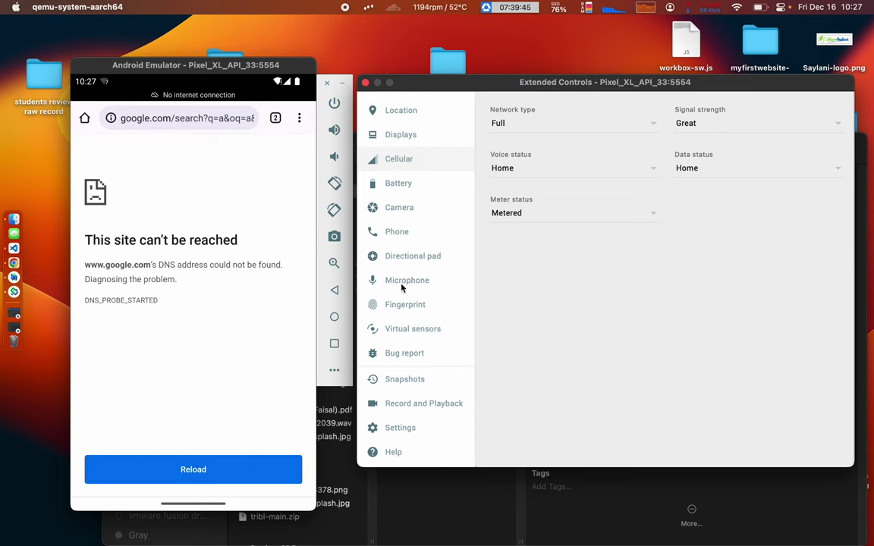
left_click(387, 111)
left_click(403, 141)
left_click(402, 156)
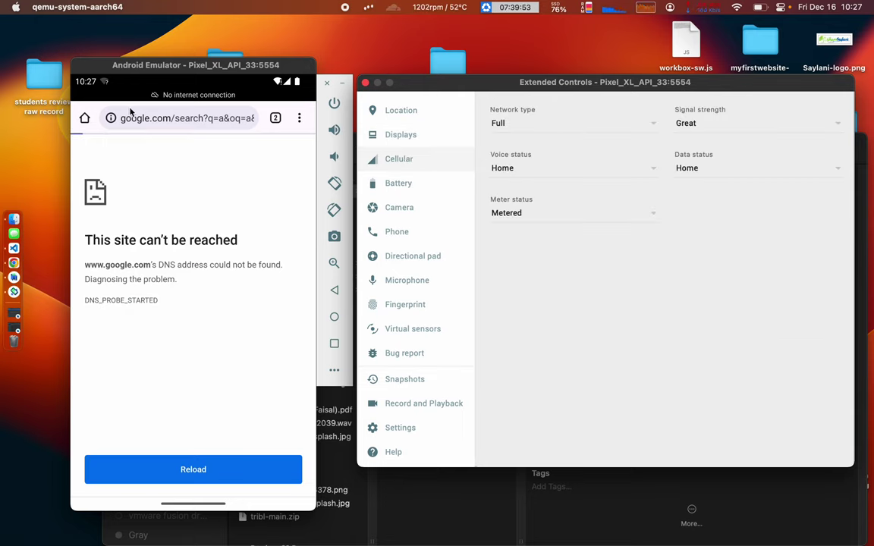
Step: Search for "a" in the emulator's Chrome to retest the internet connection
left_click(151, 124)
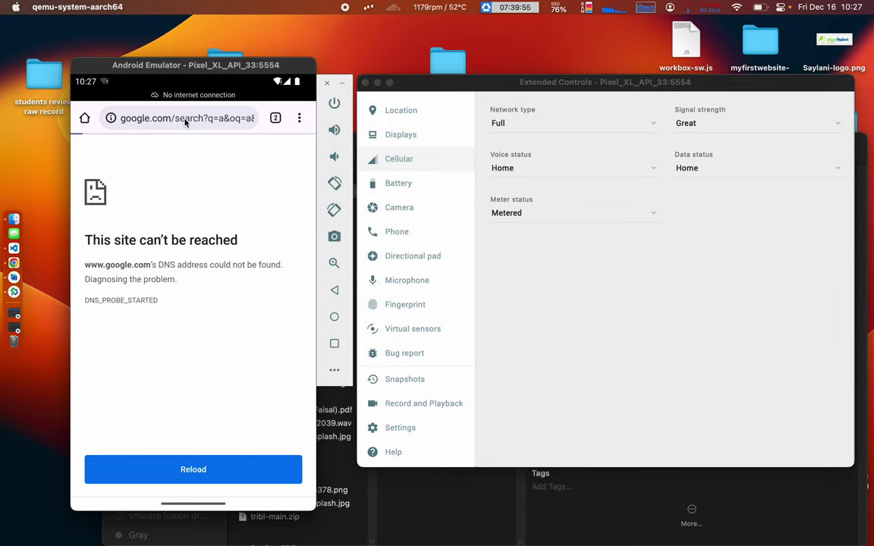
left_click(185, 120)
type("a")
key("Return")
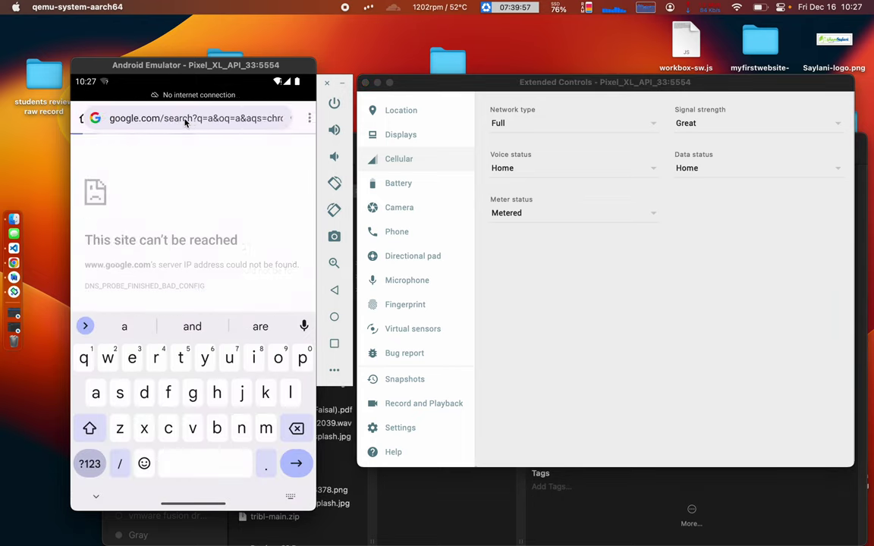
Step: Set the emulator's cellular network type to 5G and close the extended controls
left_click(523, 295)
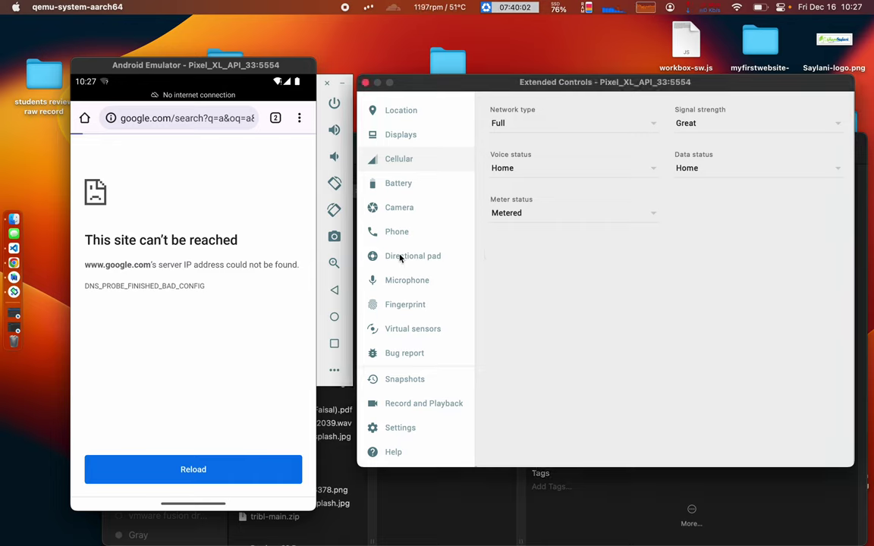
left_click(399, 205)
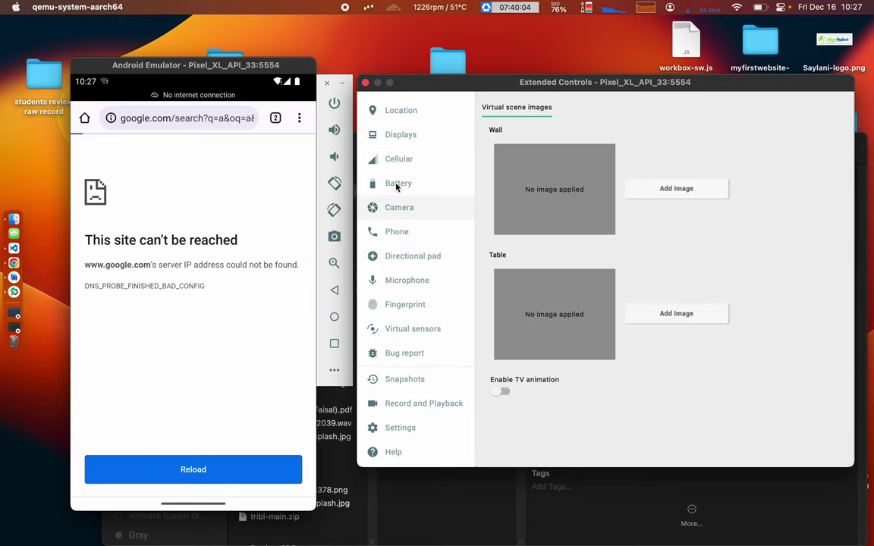
left_click(396, 185)
left_click(396, 159)
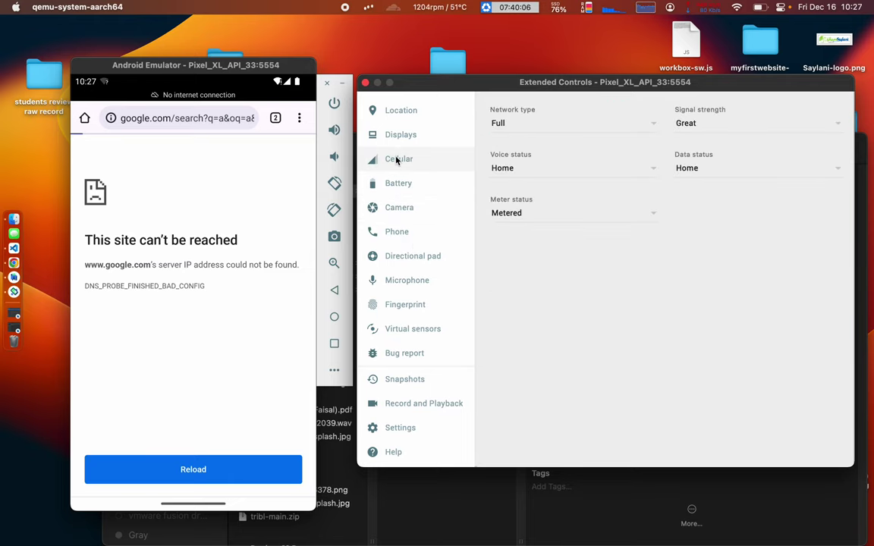
left_click(533, 122)
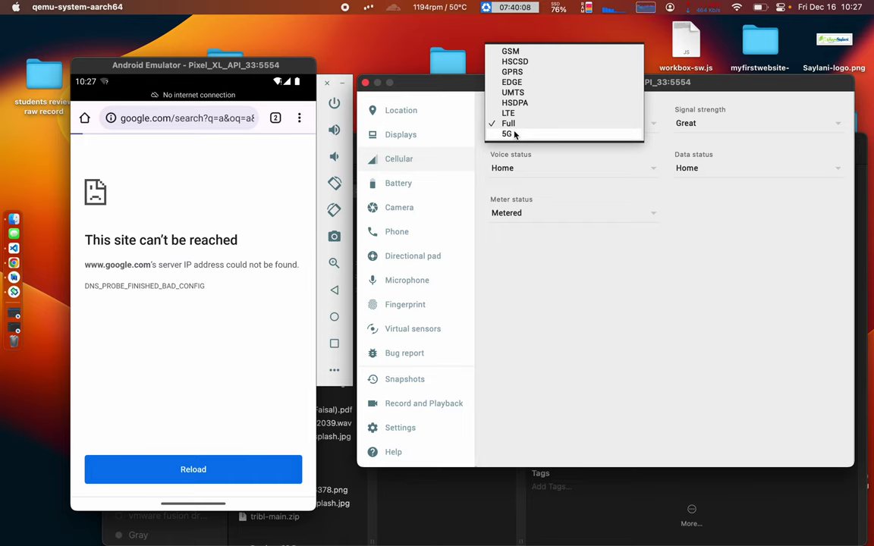
left_click(515, 134)
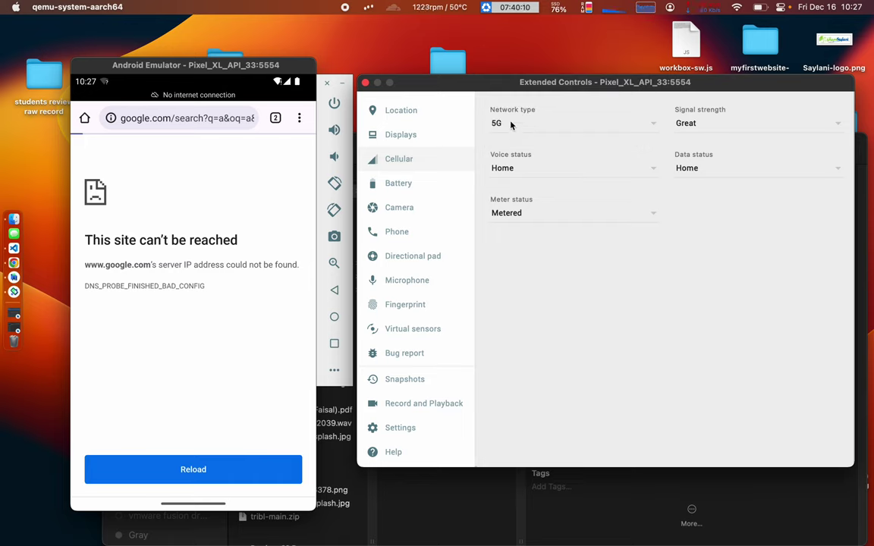
left_click(512, 126)
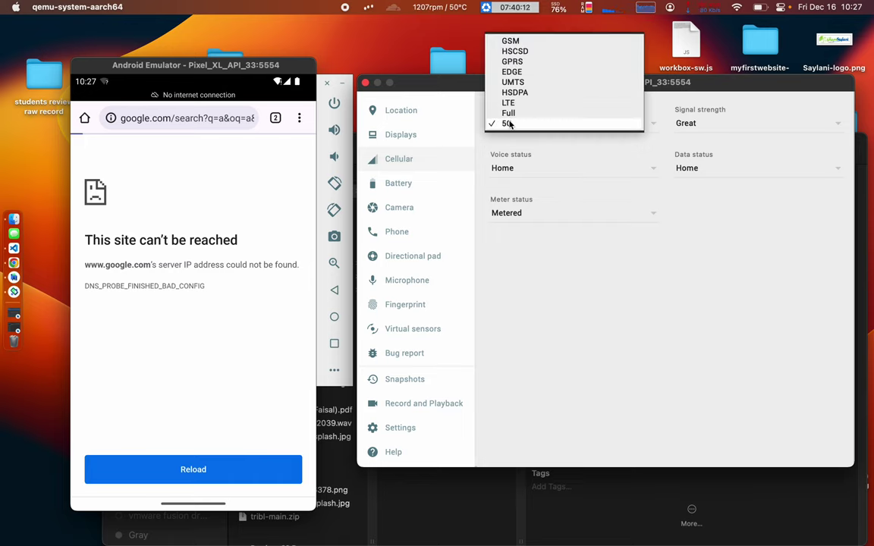
left_click(530, 302)
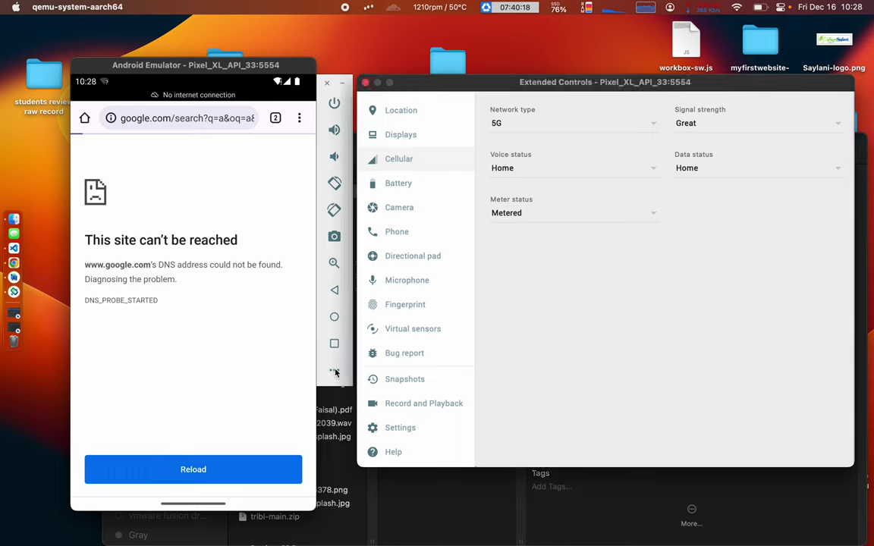
left_click(330, 77)
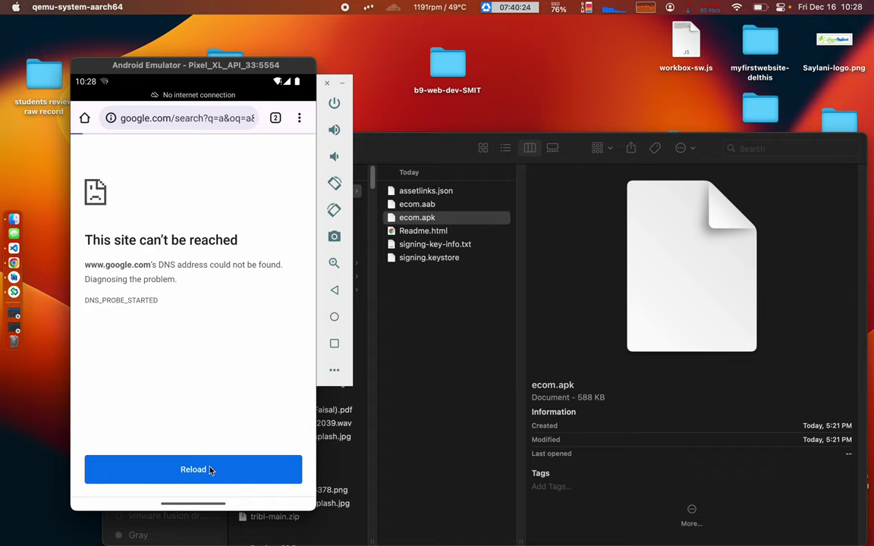
Step: Close Chrome from the recent apps and inspect the AndroidWifi network details
left_click_drag(196, 501, 226, 189)
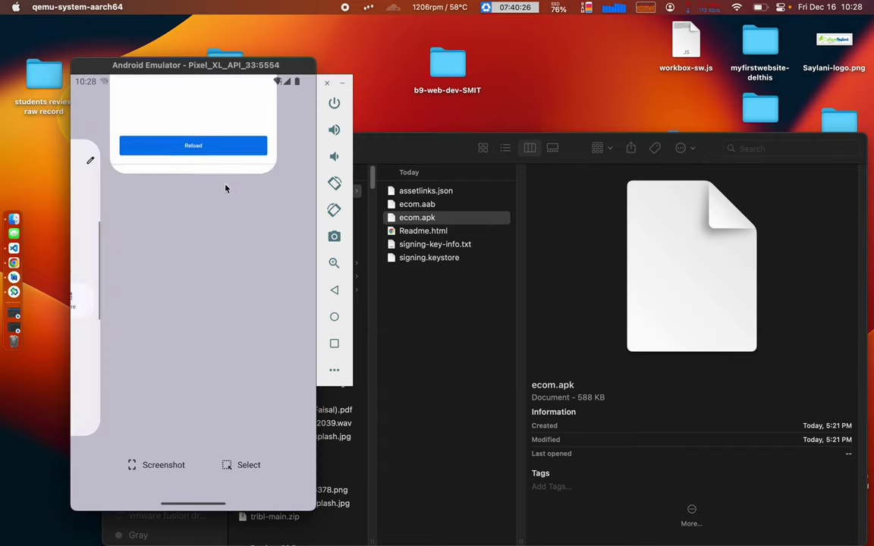
left_click(176, 432)
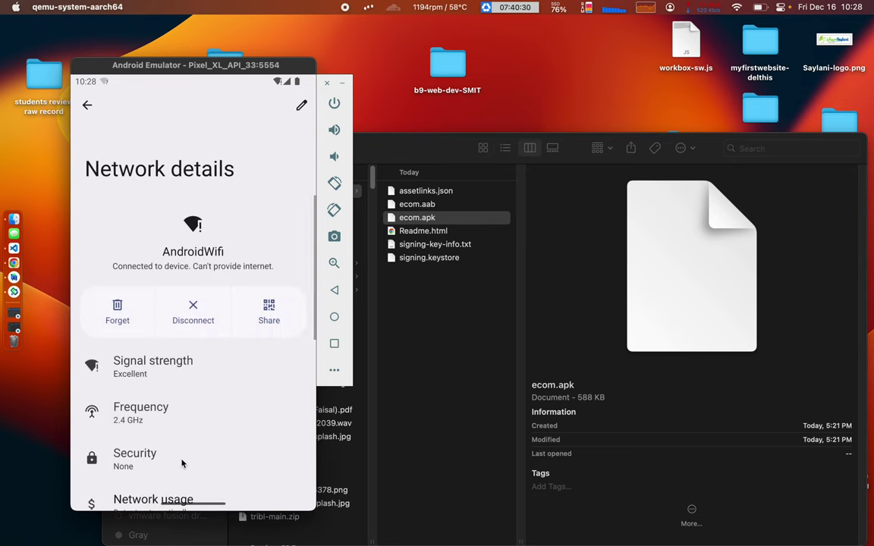
left_click_drag(182, 463, 202, 333)
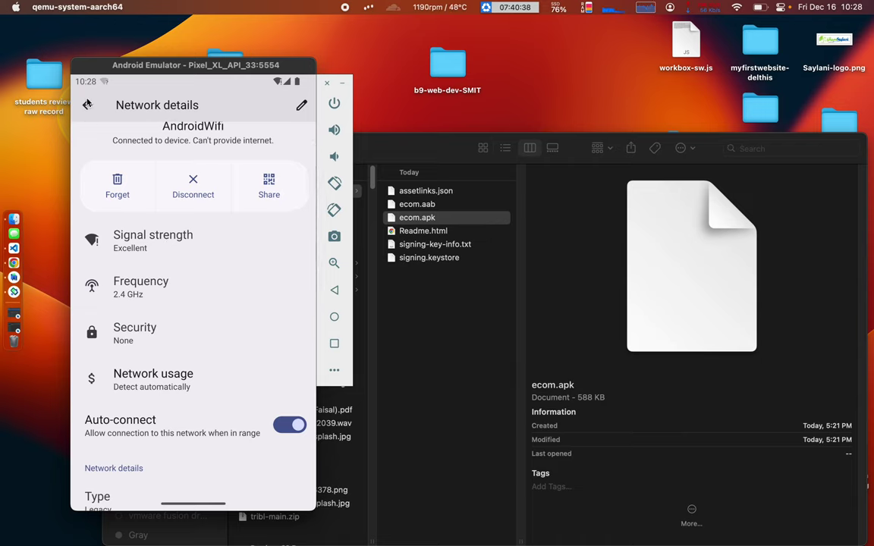
Step: Close the running ecom app from the recent apps and relaunch it
left_click_drag(208, 504, 209, 447)
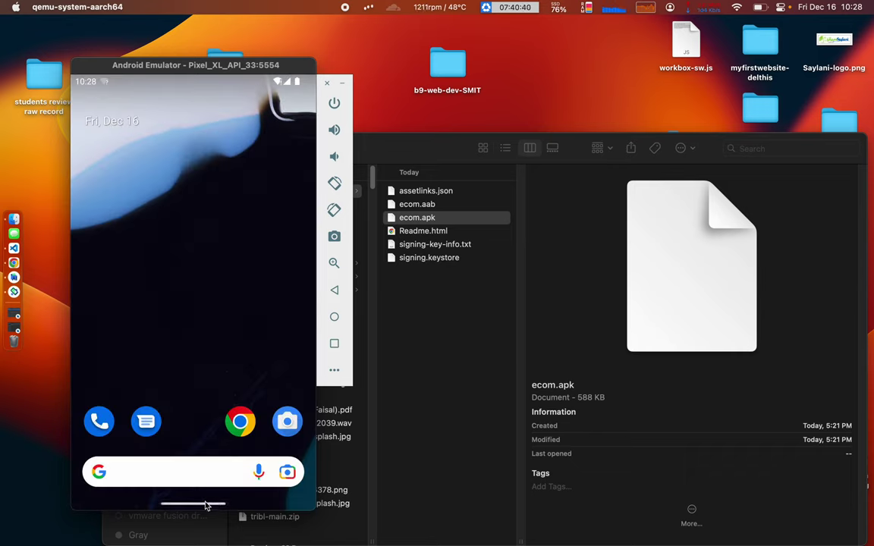
left_click_drag(199, 508, 190, 227)
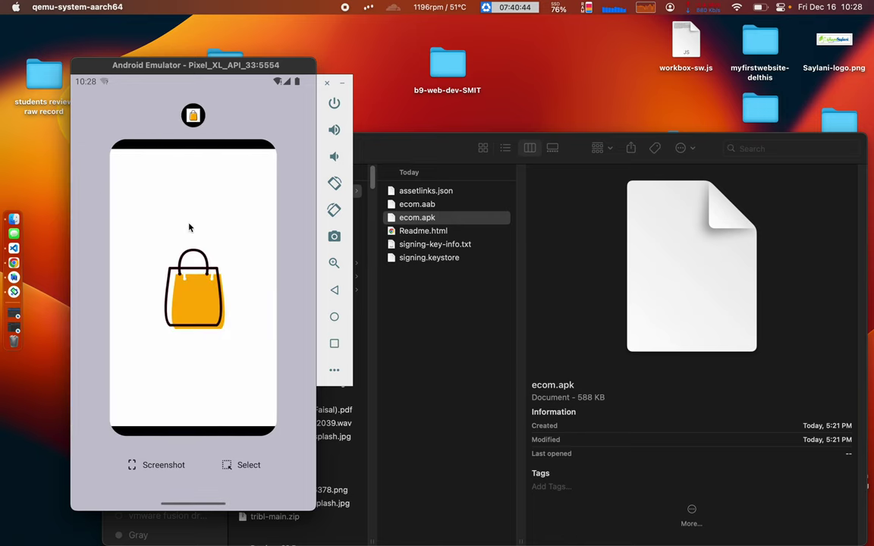
left_click_drag(178, 271, 178, 109)
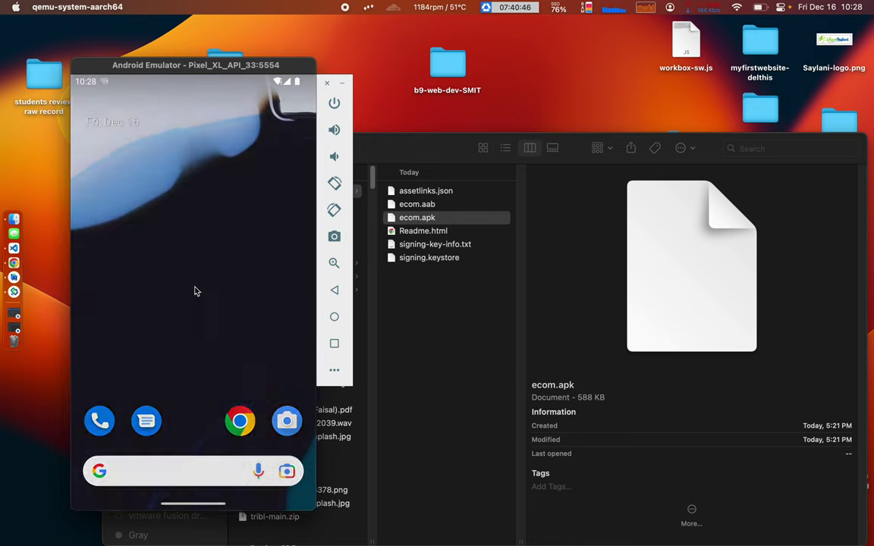
left_click_drag(194, 290, 173, 140)
left_click(148, 245)
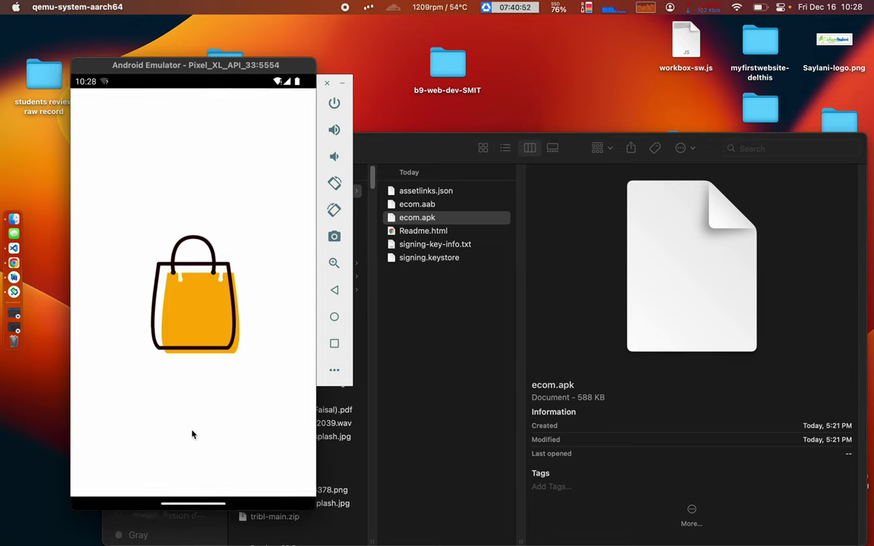
Step: Leave the ecom app and examine the device's hotspot and tethering options and its internet settings
left_click_drag(187, 505, 185, 314)
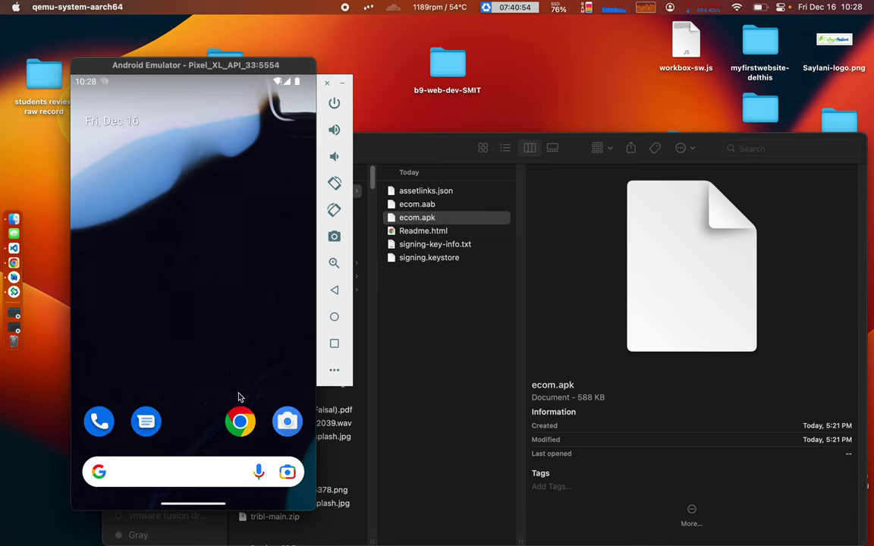
left_click_drag(242, 394, 231, 232)
left_click(286, 305)
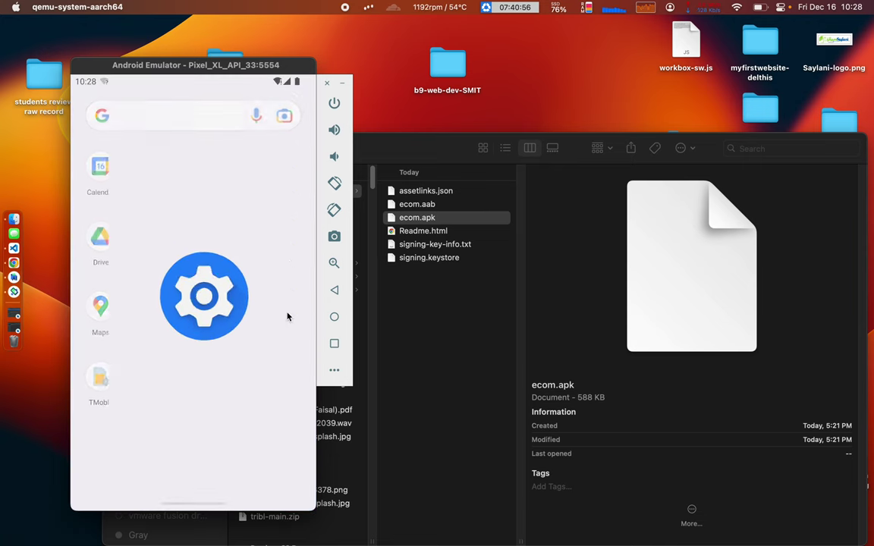
left_click(172, 263)
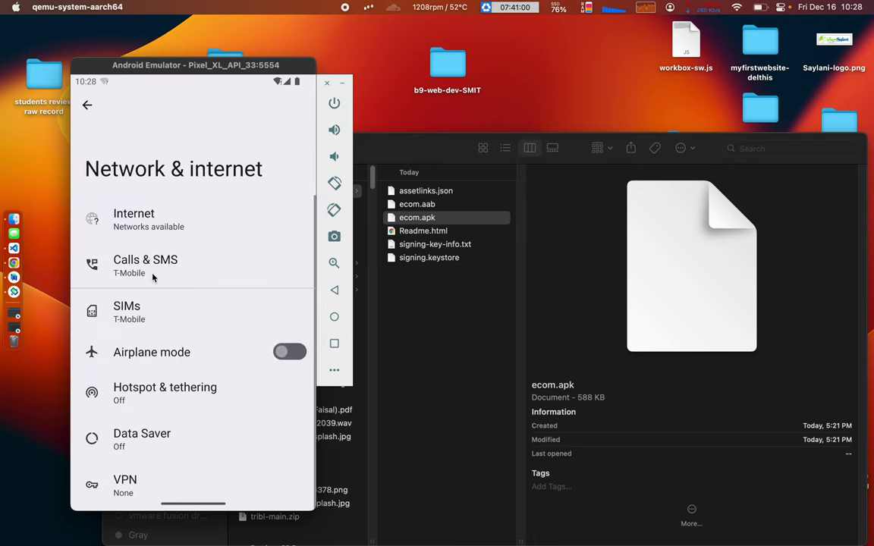
left_click(143, 390)
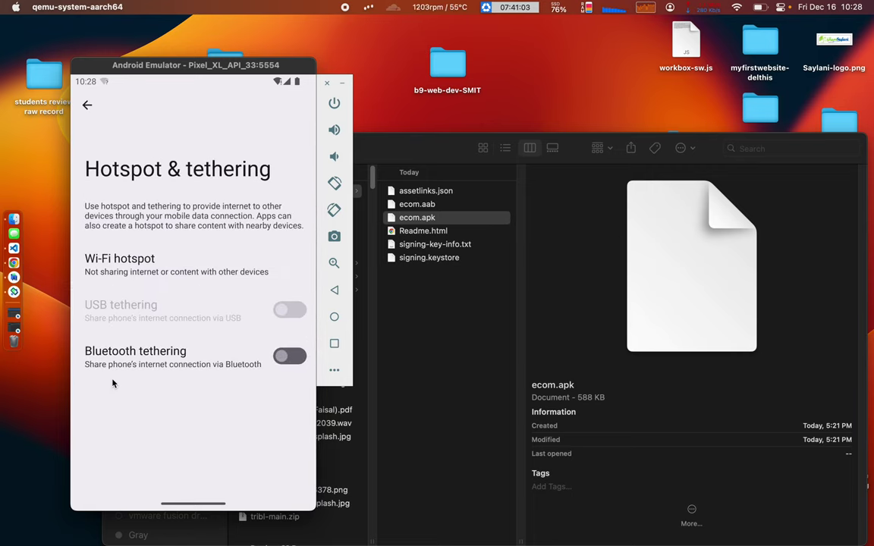
left_click(87, 106)
left_click(157, 223)
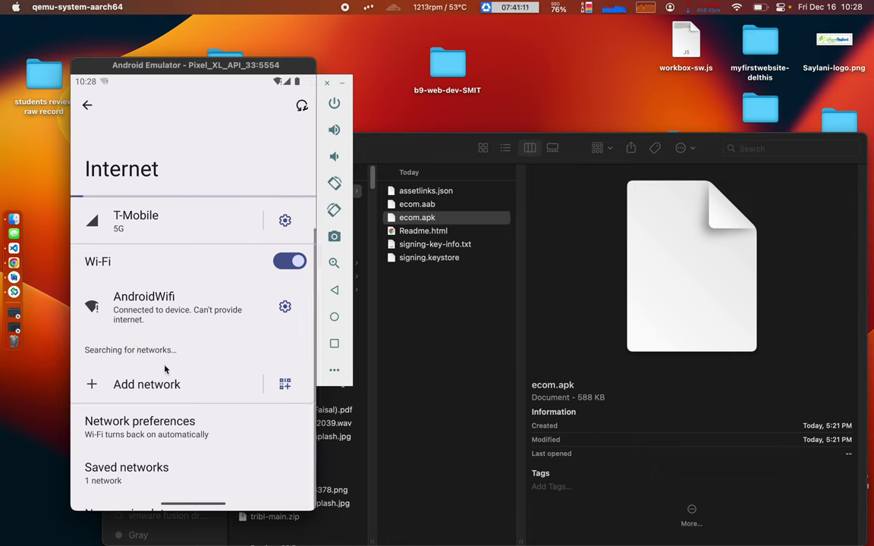
Step: Examine the AndroidWifi network details down to the IP, gateway and DNS entries, and return to the internet settings
left_click_drag(166, 367, 189, 390)
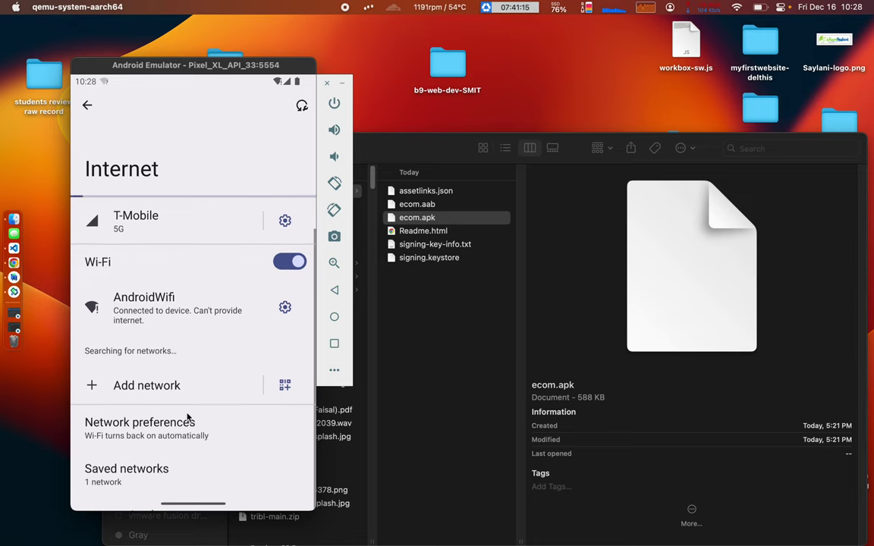
left_click(283, 310)
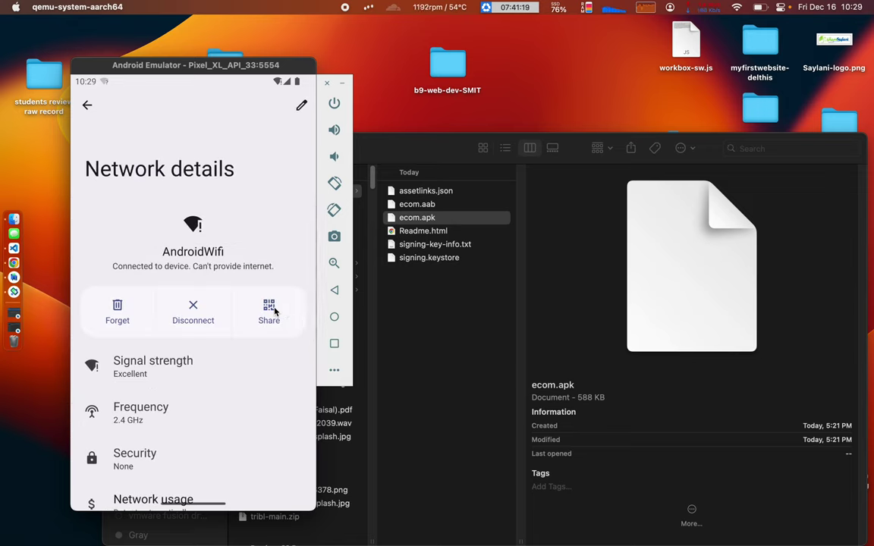
scroll(200, 238, "down", 5)
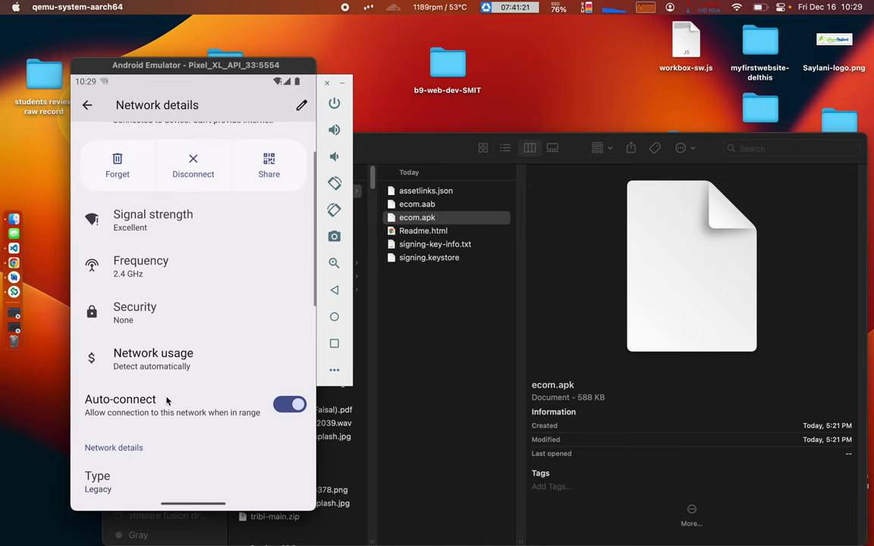
left_click_drag(159, 402, 195, 345)
left_click_drag(189, 400, 236, 152)
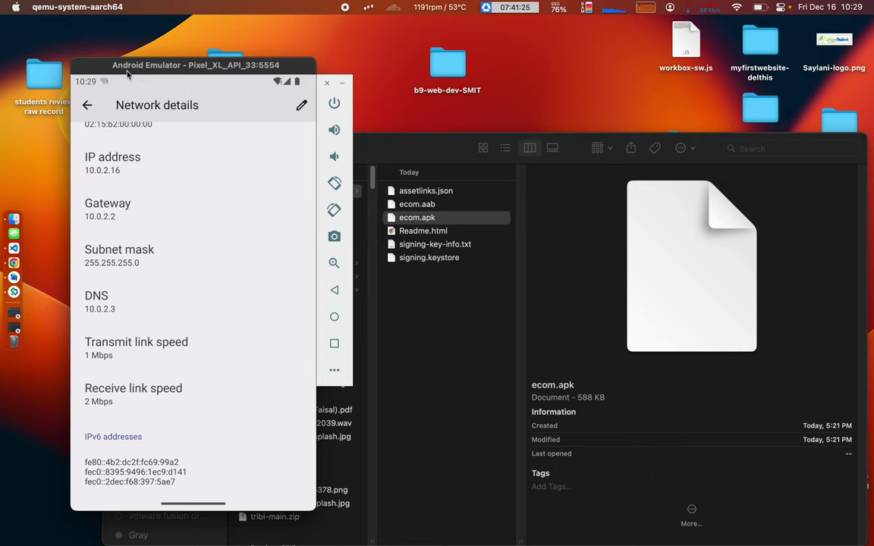
left_click(88, 105)
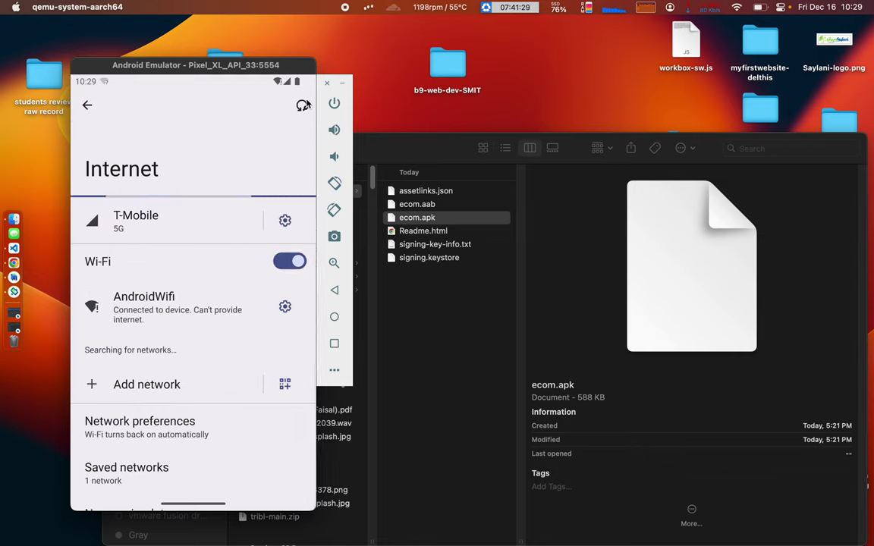
Step: Reset the emulator's internet connectivity, turn off Wi-Fi and return to the home screen
left_click(302, 107)
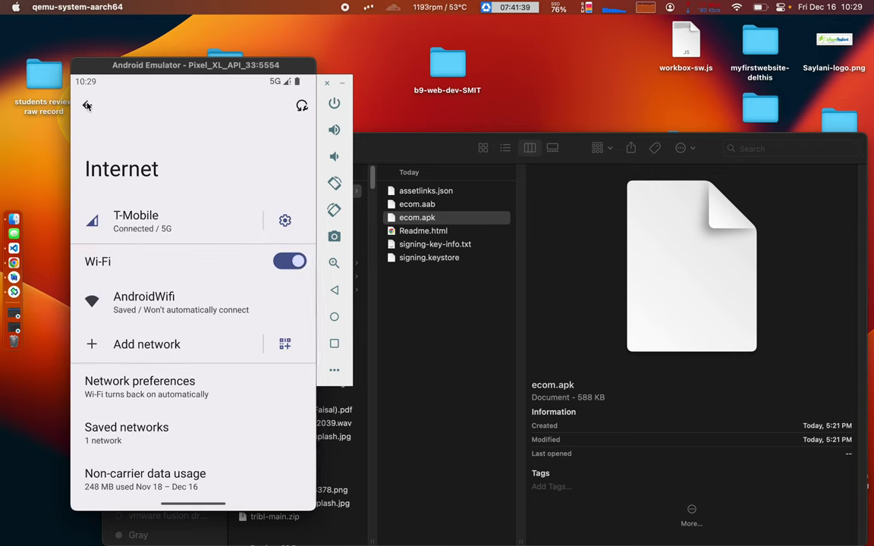
left_click(250, 262)
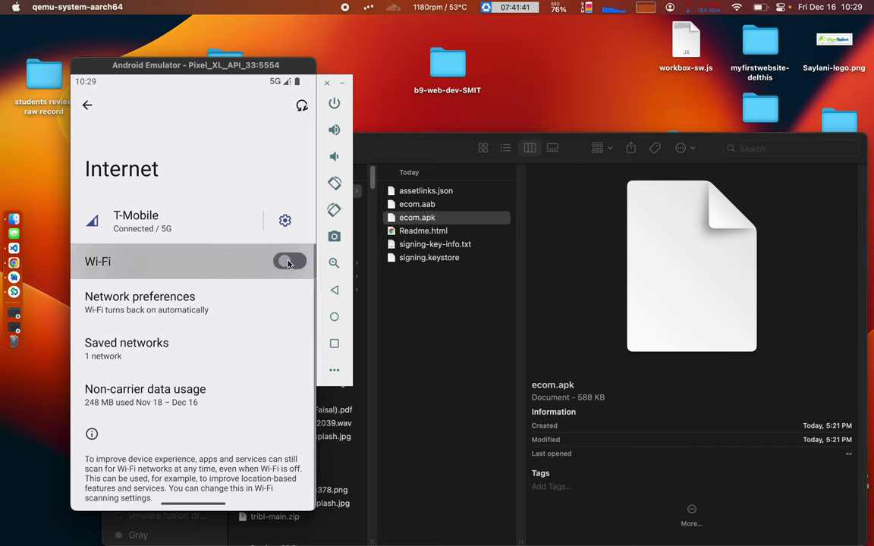
left_click(87, 107)
left_click(87, 106)
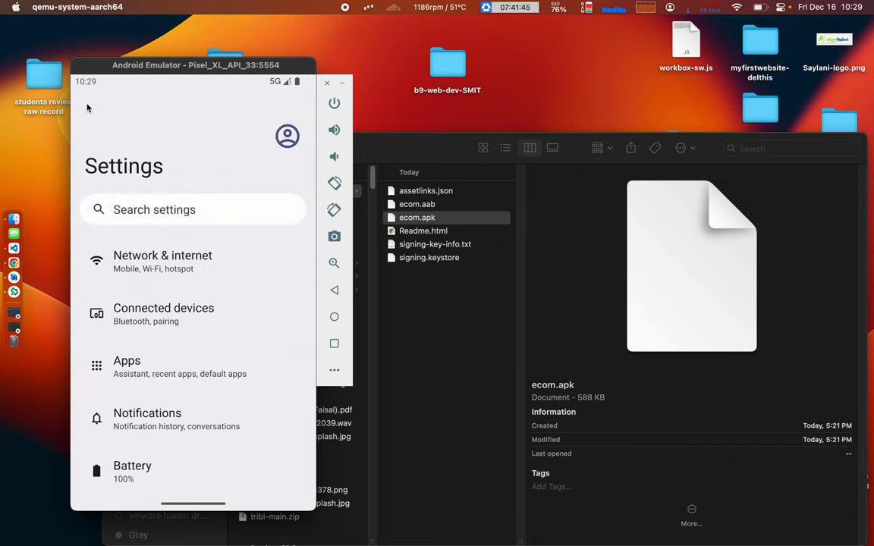
left_click_drag(182, 503, 180, 337)
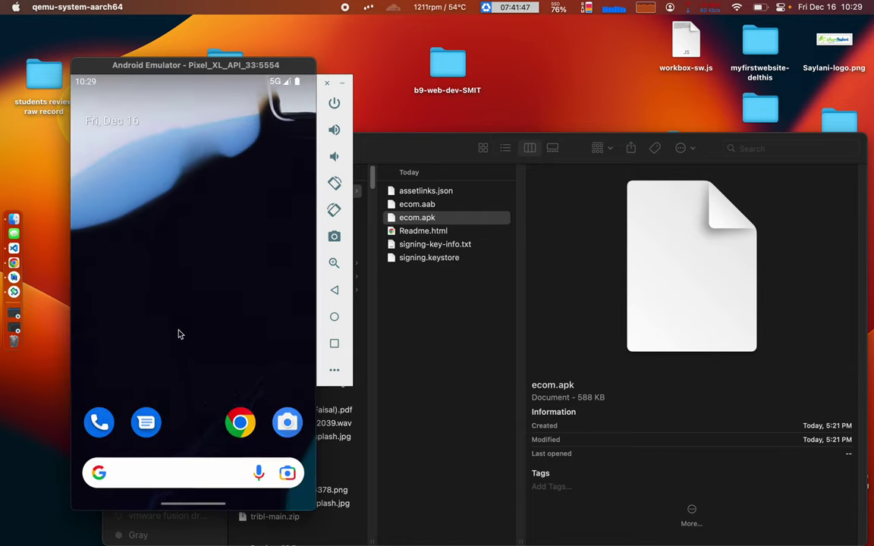
Step: Test the emulator's connection by searching for "aaa" in its Chrome browser
left_click(239, 425)
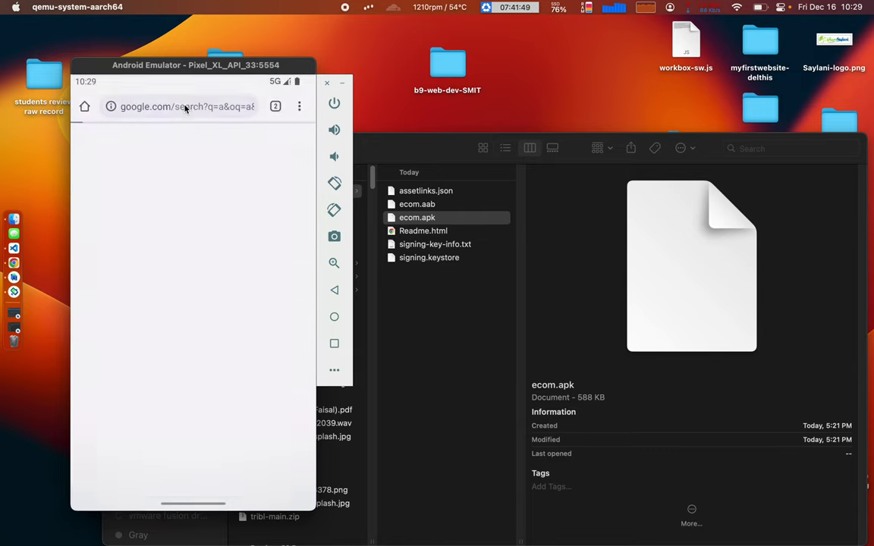
left_click(180, 112)
type("aaa")
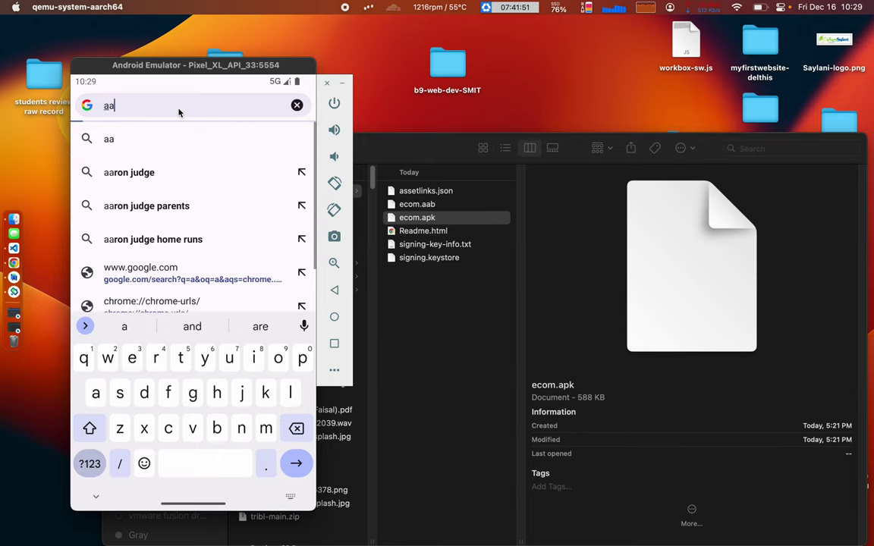
key("Return")
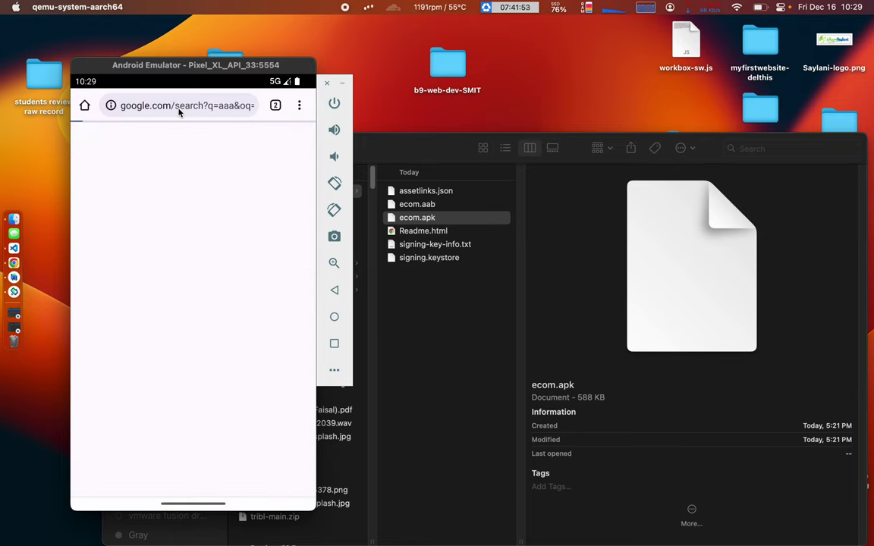
Step: Close the emulator without saving its state and wipe the data of the Pixel XL API 33 virtual device
left_click(327, 85)
left_click(363, 245)
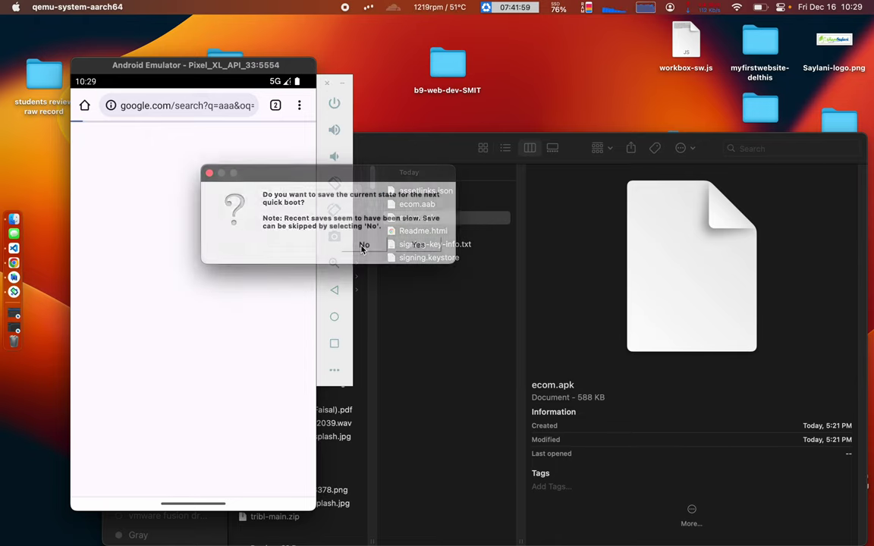
left_click(30, 301)
left_click(366, 131)
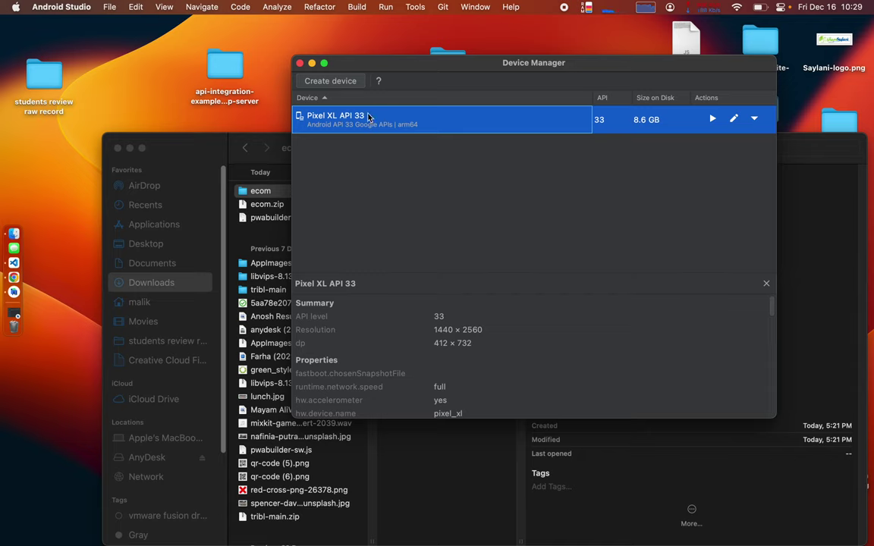
left_click(754, 119)
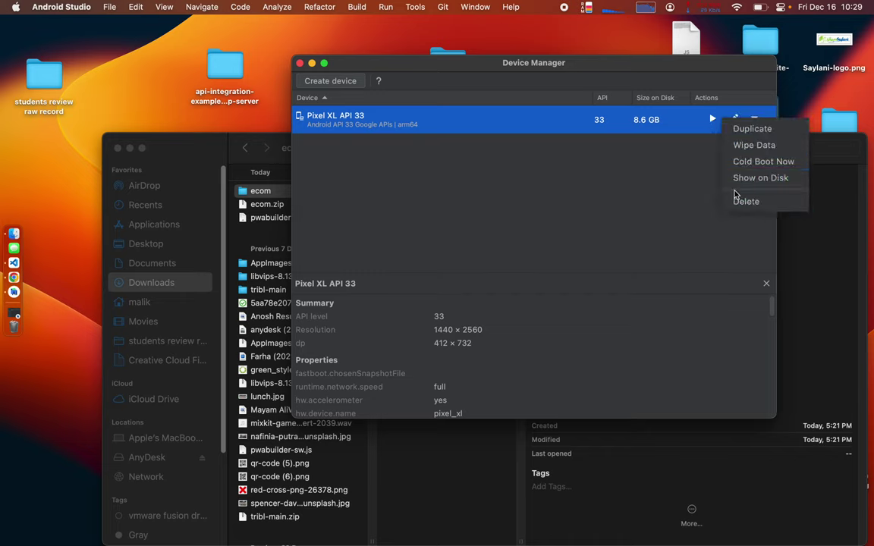
left_click(754, 146)
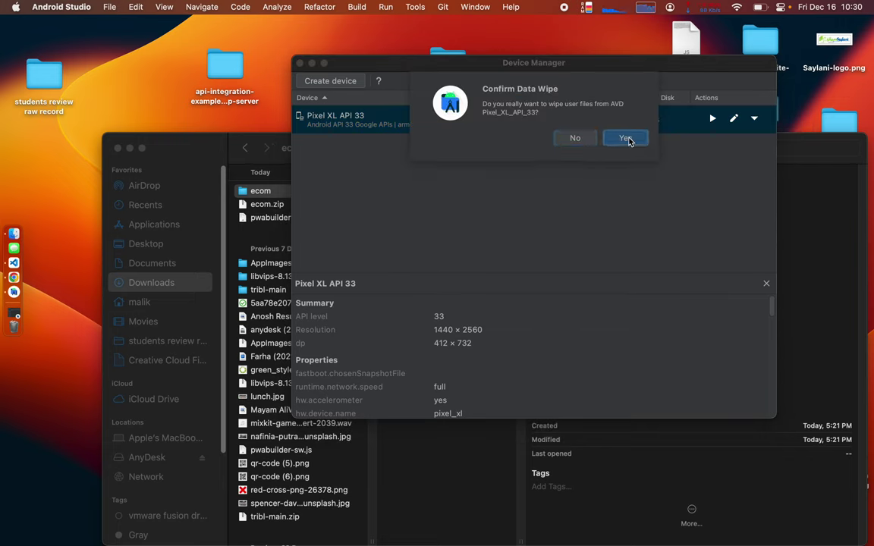
left_click(625, 139)
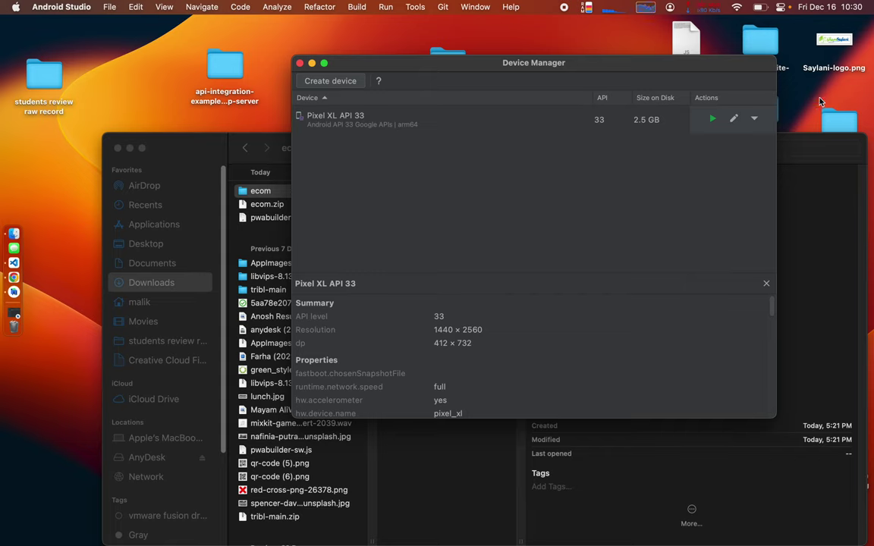
Step: Cold boot the Pixel XL API 33 device and move its emulator window to the upper-left corner of the desktop
left_click(754, 119)
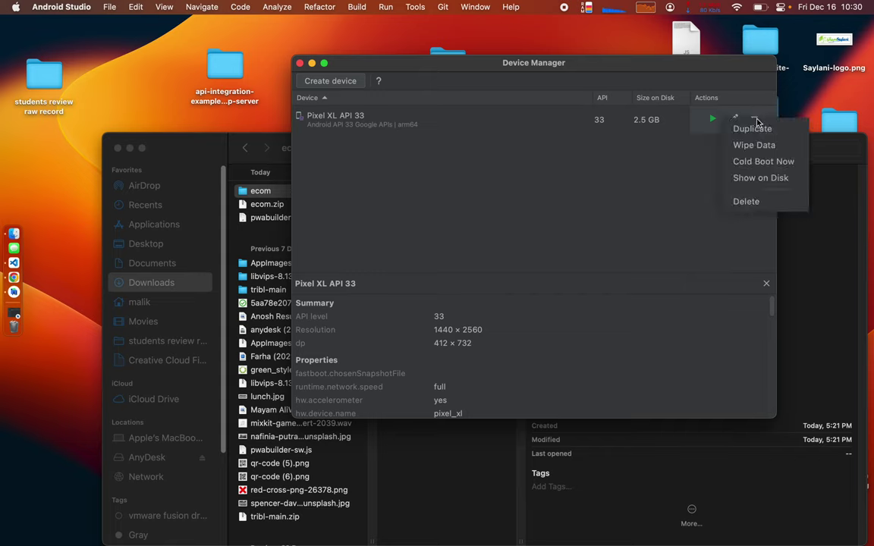
left_click(754, 162)
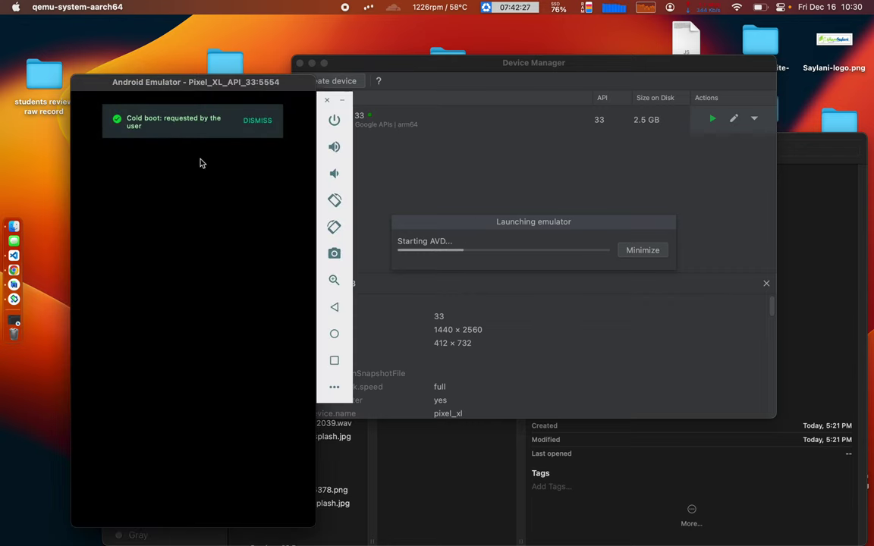
left_click(258, 121)
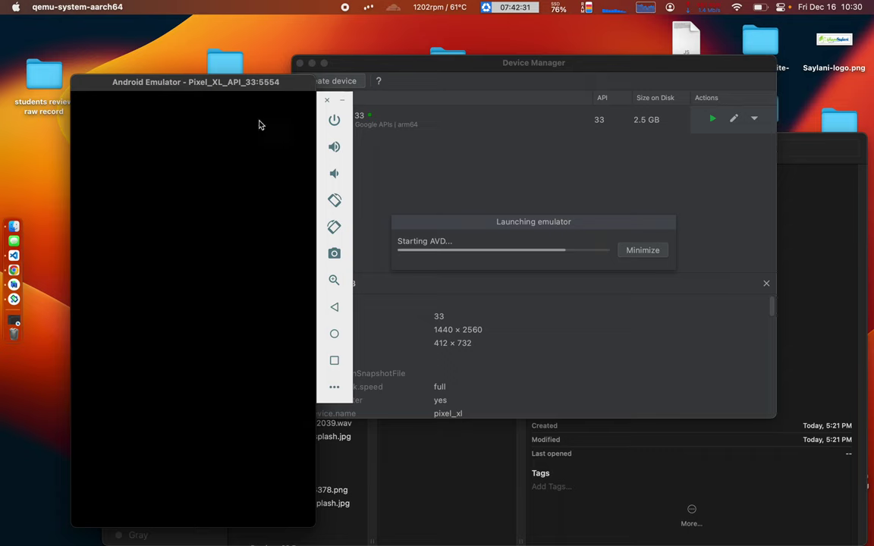
left_click_drag(189, 81, 188, 59)
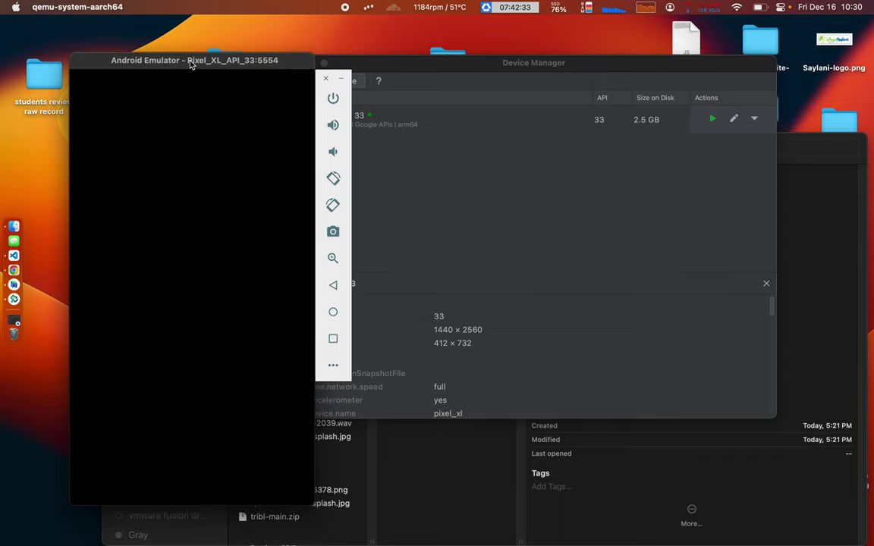
left_click_drag(222, 68, 162, 20)
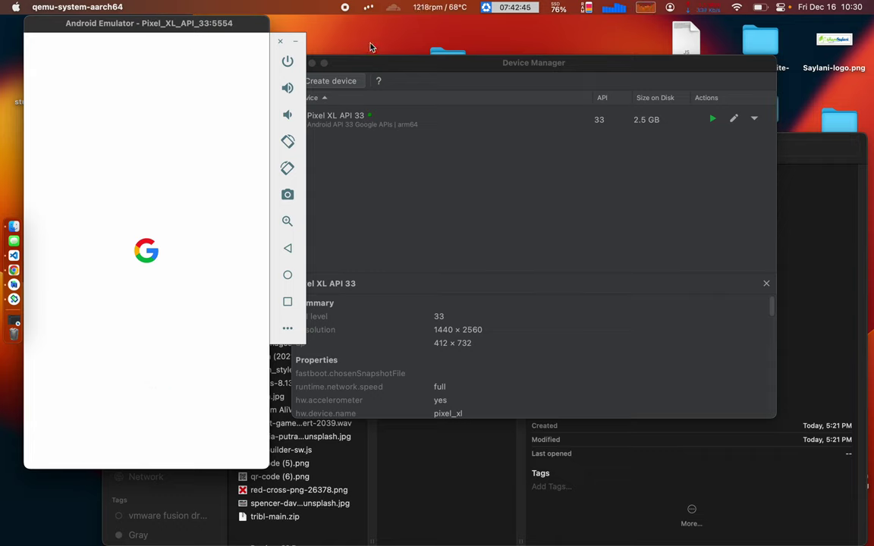
Step: Close the Device Manager and move the Finder window with ecom.apk clear of the emulator
left_click(394, 64)
left_click_drag(376, 66, 423, 67)
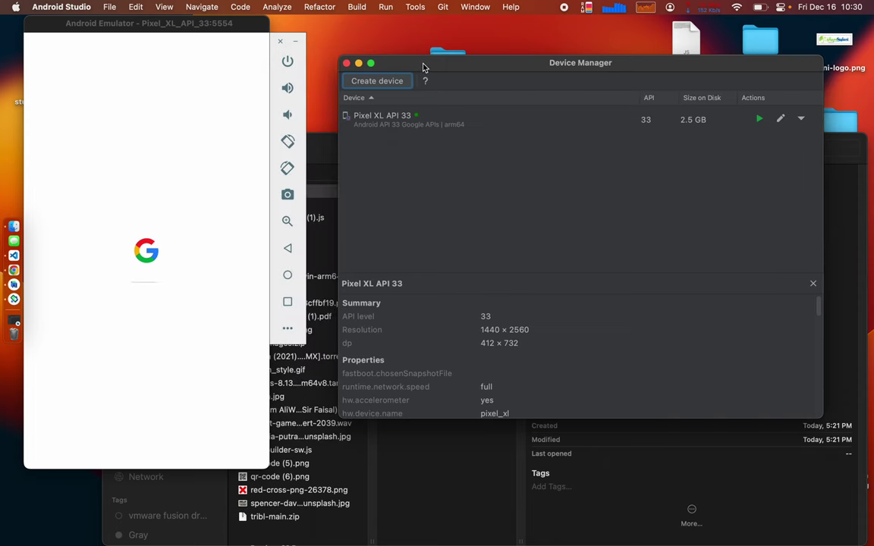
left_click(345, 63)
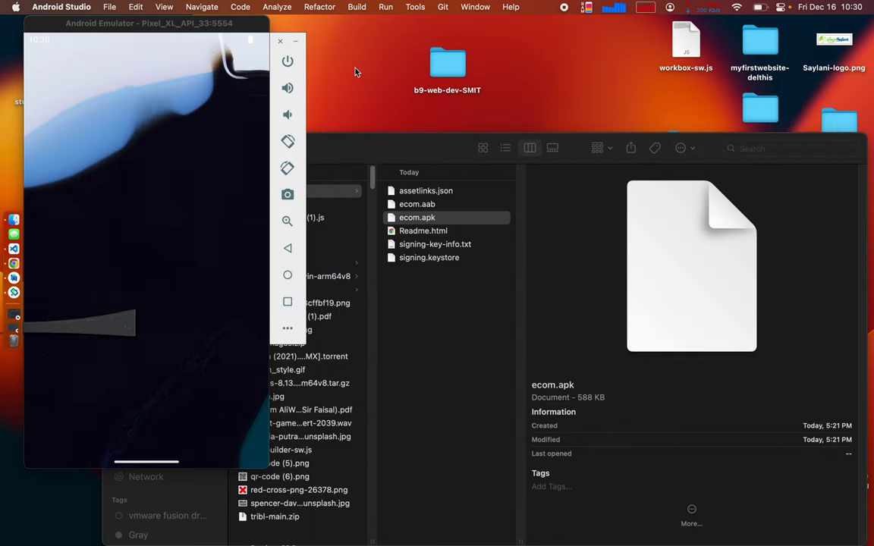
left_click(349, 146)
left_click_drag(351, 144, 492, 147)
Step: Open Chrome in the emulator, accept its welcome terms and check the quick settings while it loads
left_click(194, 379)
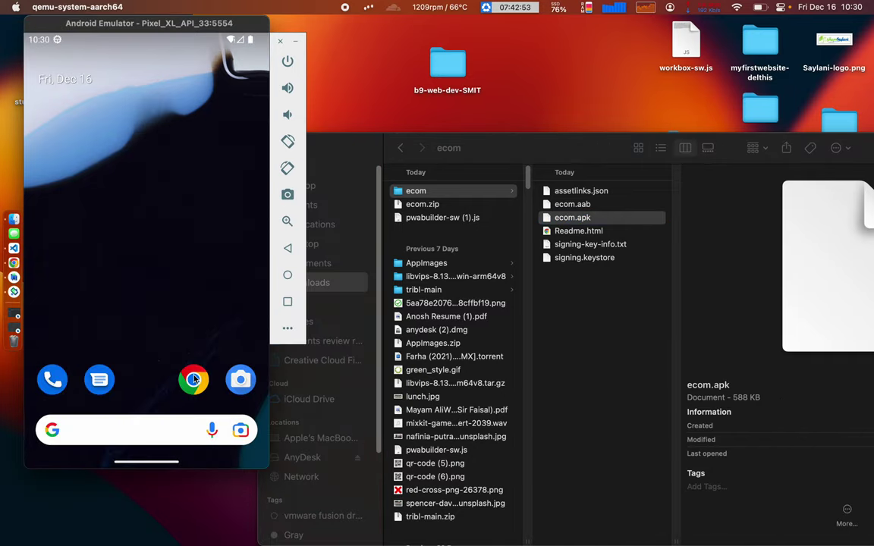
left_click(194, 381)
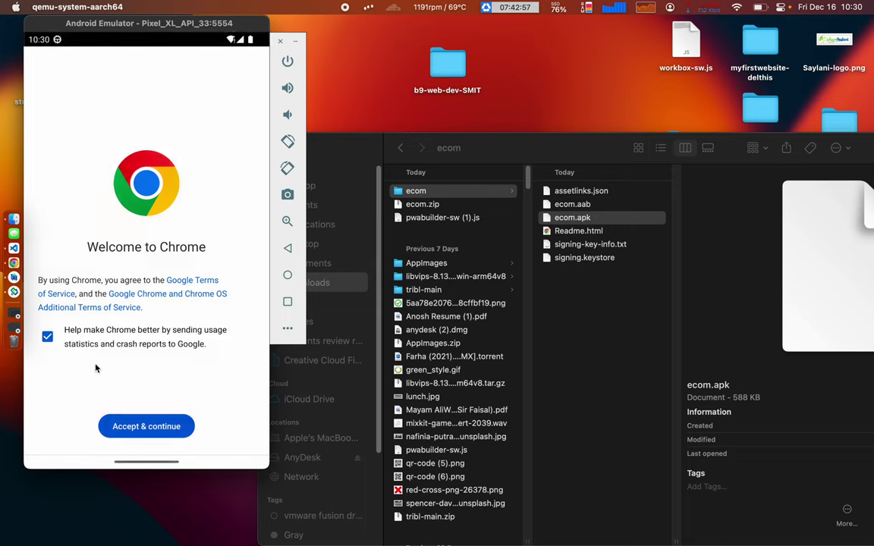
left_click(139, 430)
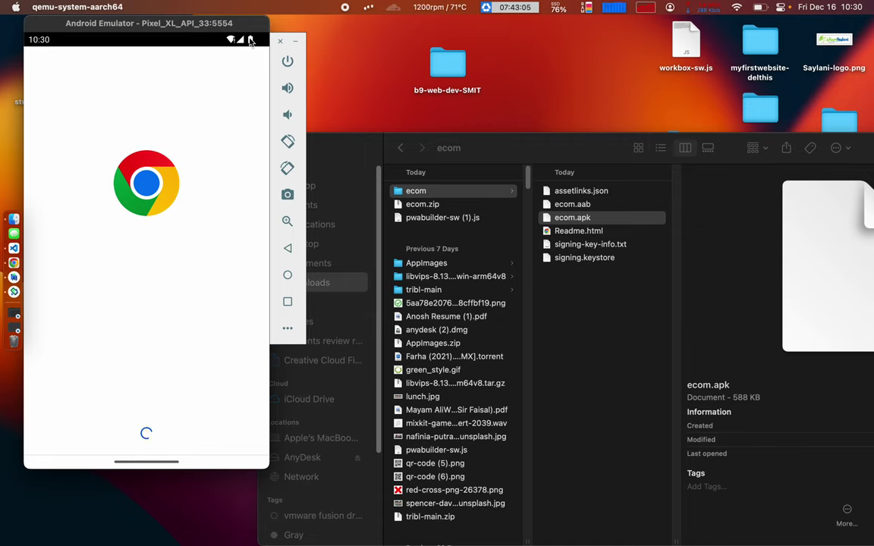
left_click_drag(246, 42, 234, 279)
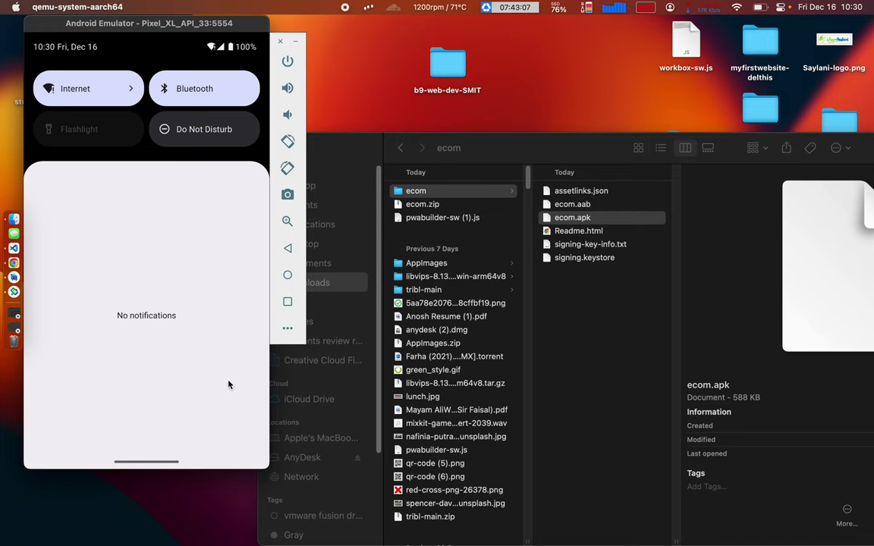
left_click_drag(140, 417, 139, 271)
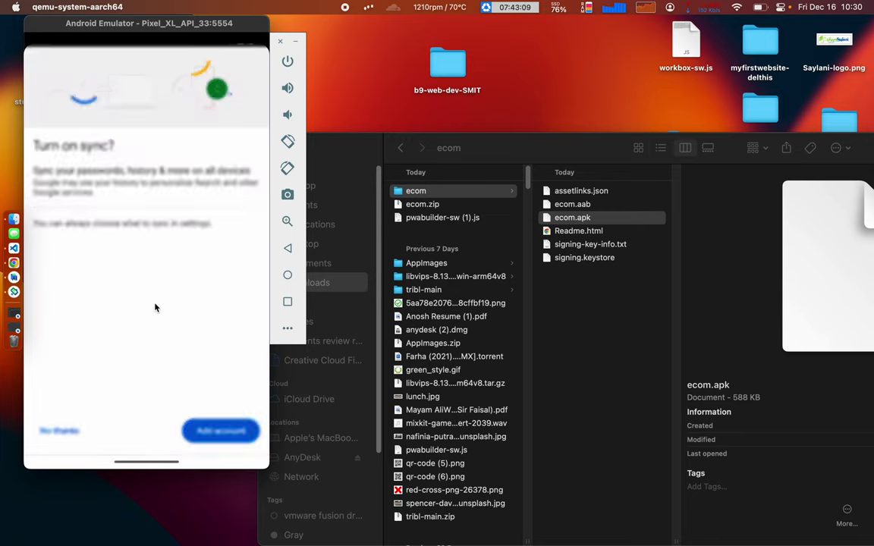
Step: Check the computer's own connection with a search for "aaa" in a new desktop Chrome tab, and return to the emulator
key("ctrl+Right")
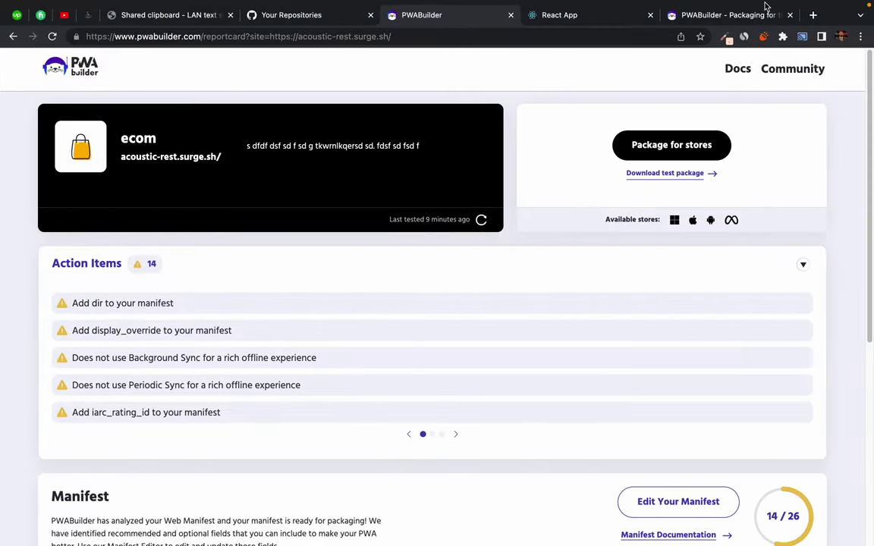
left_click(812, 15)
type("aaa")
key("Return")
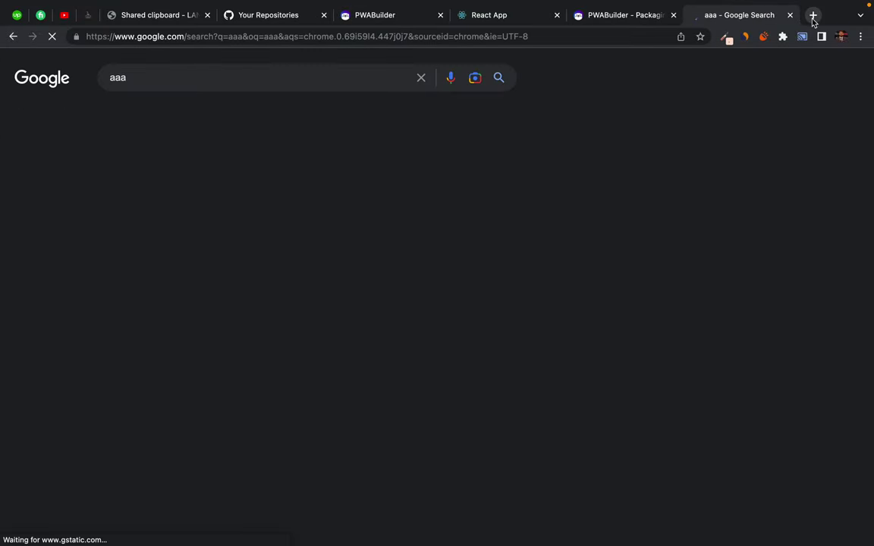
left_click(622, 14)
key("ctrl+Left")
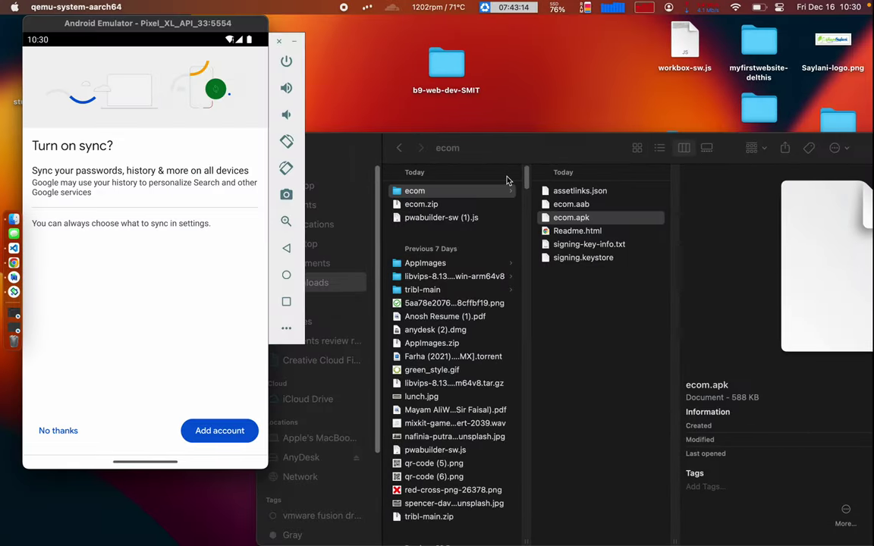
Step: Decline sync in the emulator's Chrome, shift the emulator window down slightly and leave Chrome
left_click(59, 432)
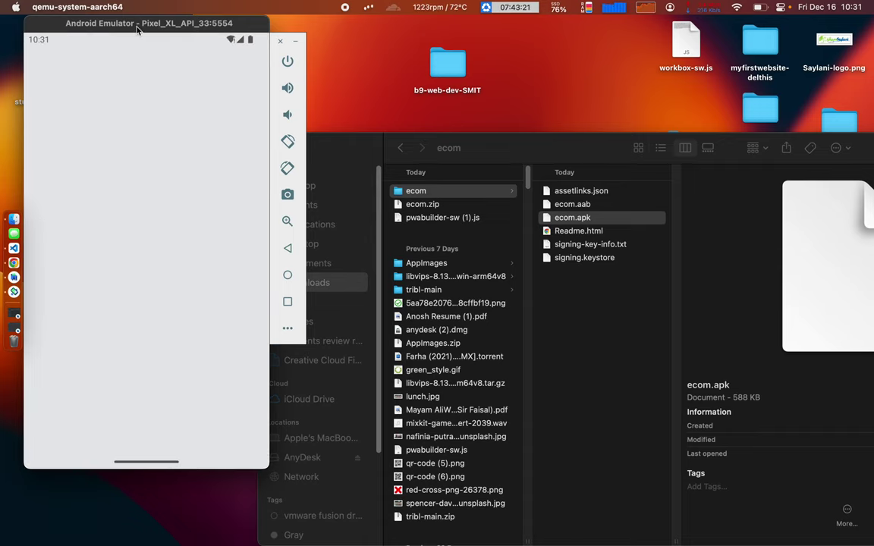
left_click_drag(138, 29, 127, 54)
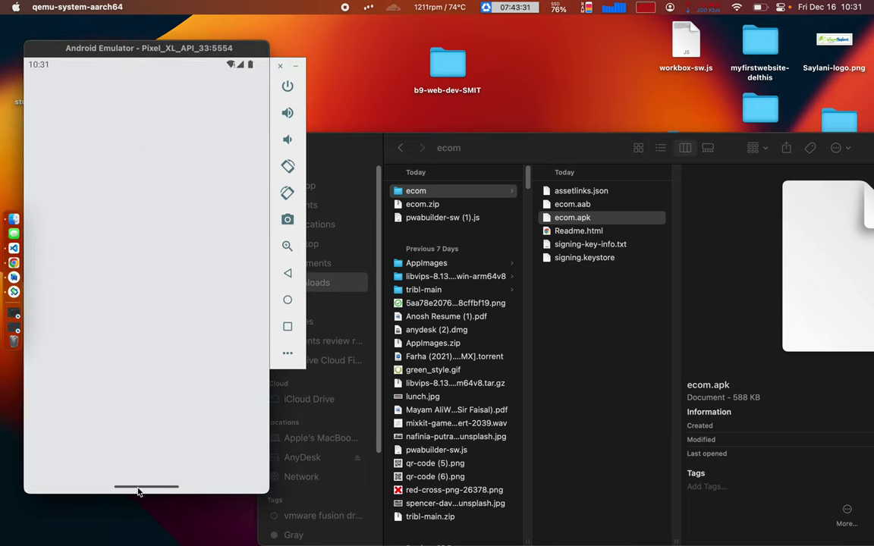
left_click_drag(140, 491, 147, 226)
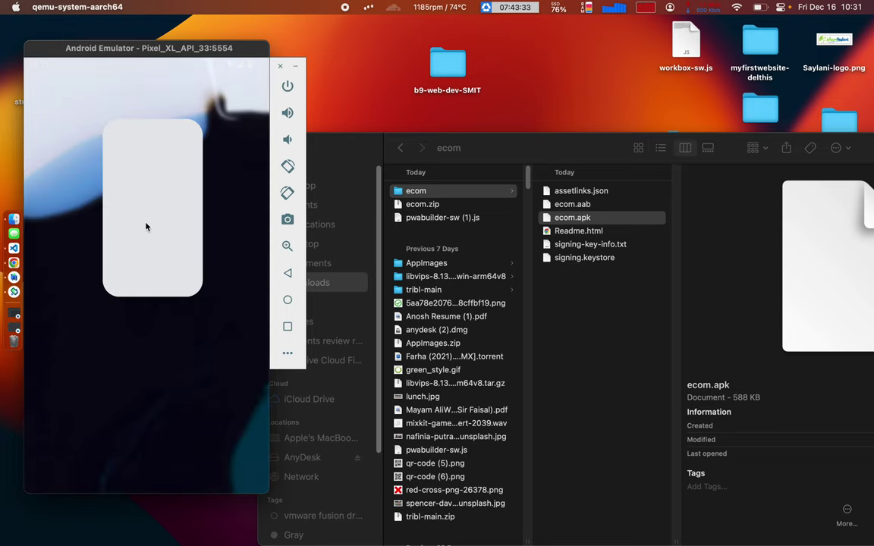
Step: Test the emulator's internet with a Chrome search for "aaa", close the emulator and centre the Finder window on the ecom files
left_click(157, 225)
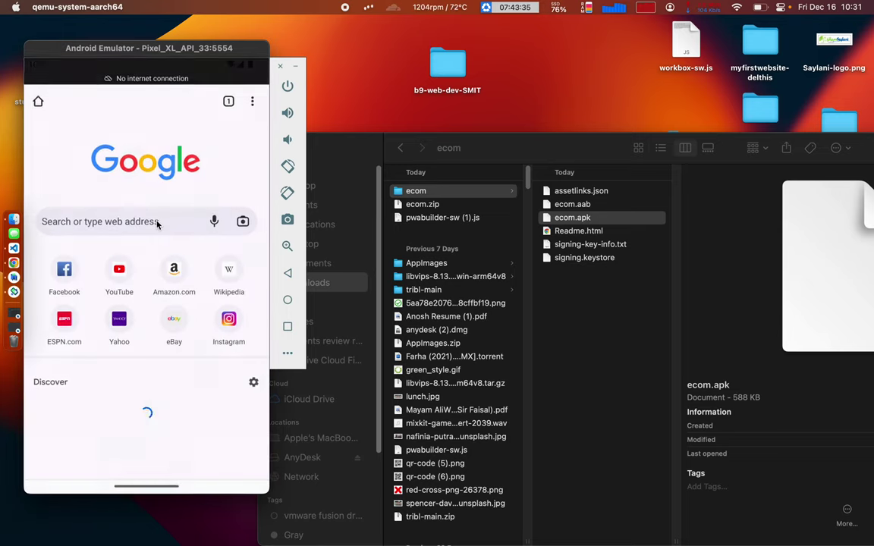
left_click(138, 221)
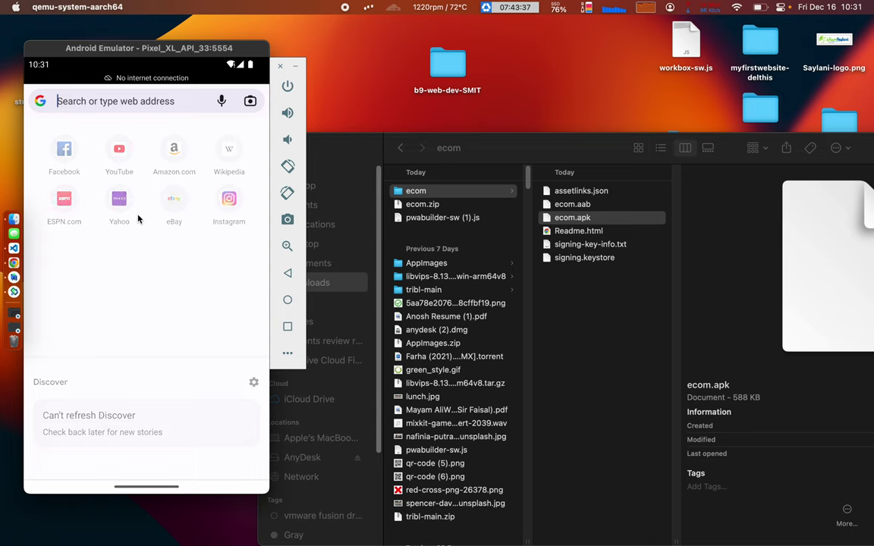
type("aaa")
key("Return")
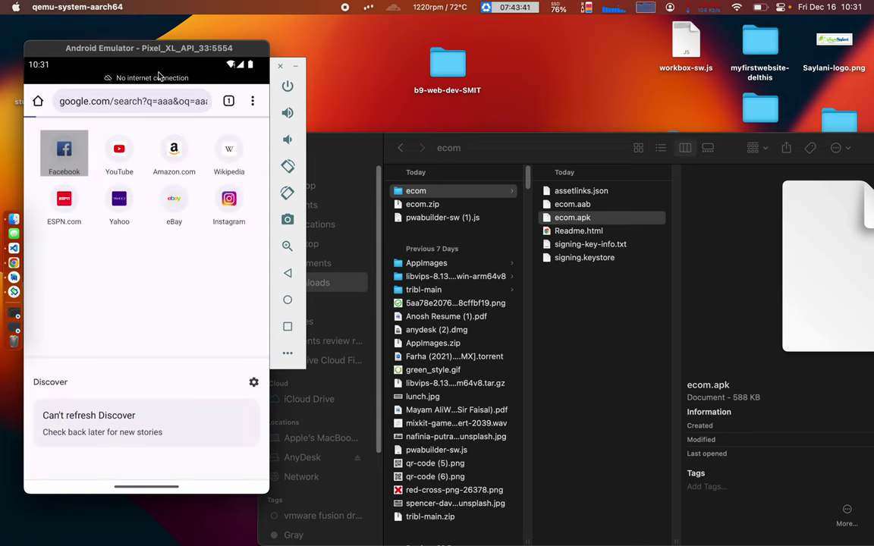
left_click(280, 69)
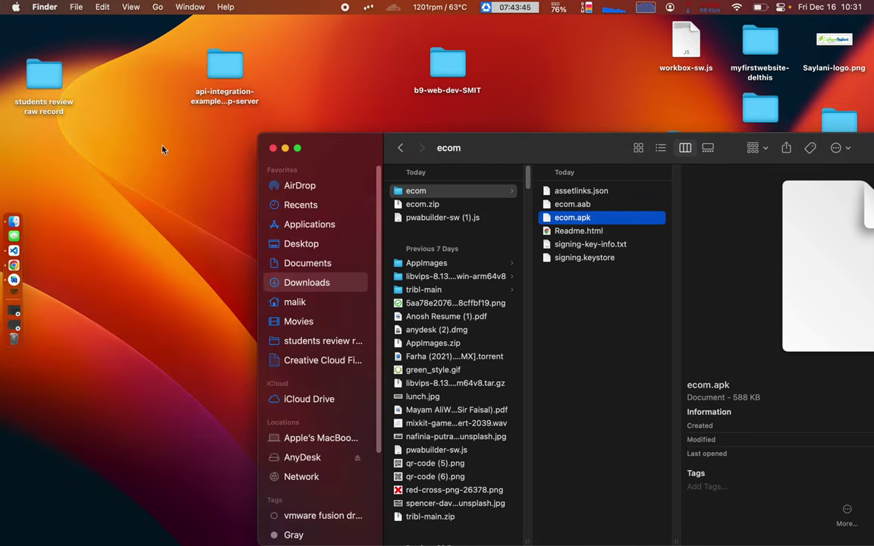
double_click(363, 151)
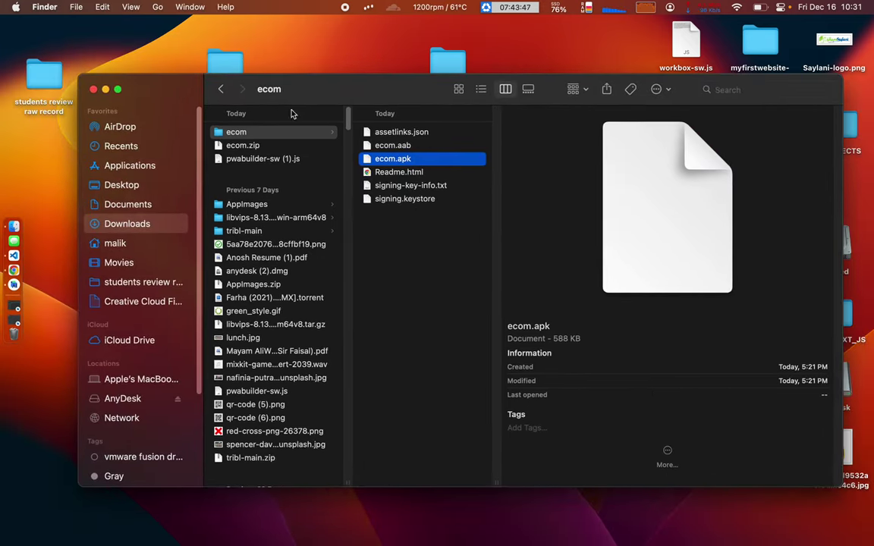
Step: Read the PWABuilder documentation on publishing PWAs to the Google Play Store, down to the section on deploying assetlinks.json
key("ctrl+Right")
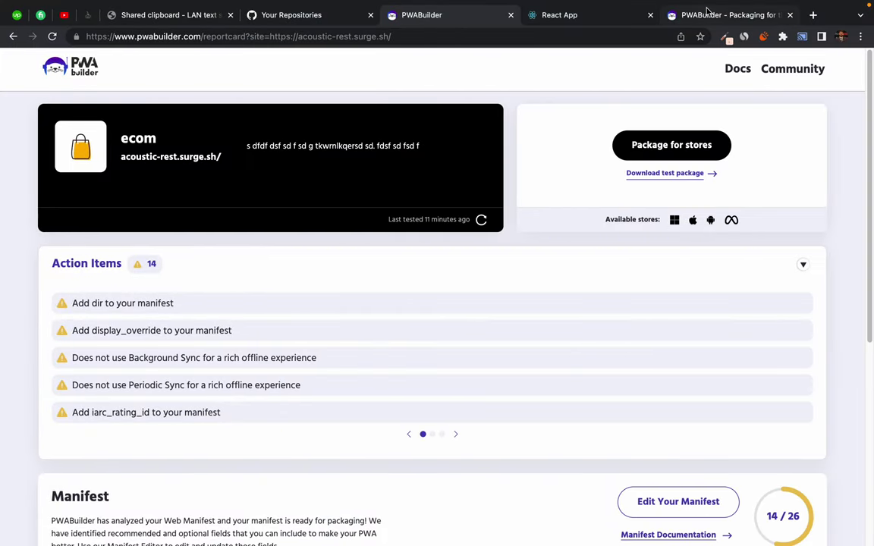
left_click(710, 15)
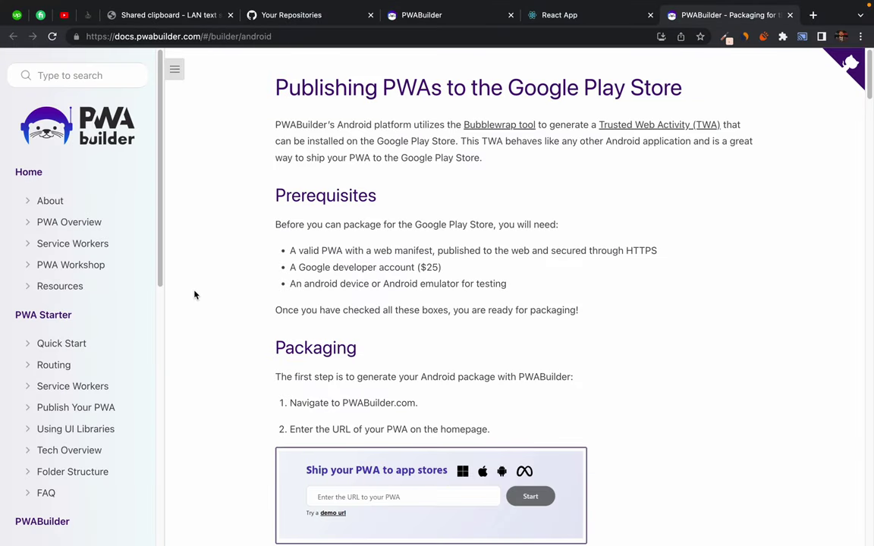
scroll(207, 394, "down", 1)
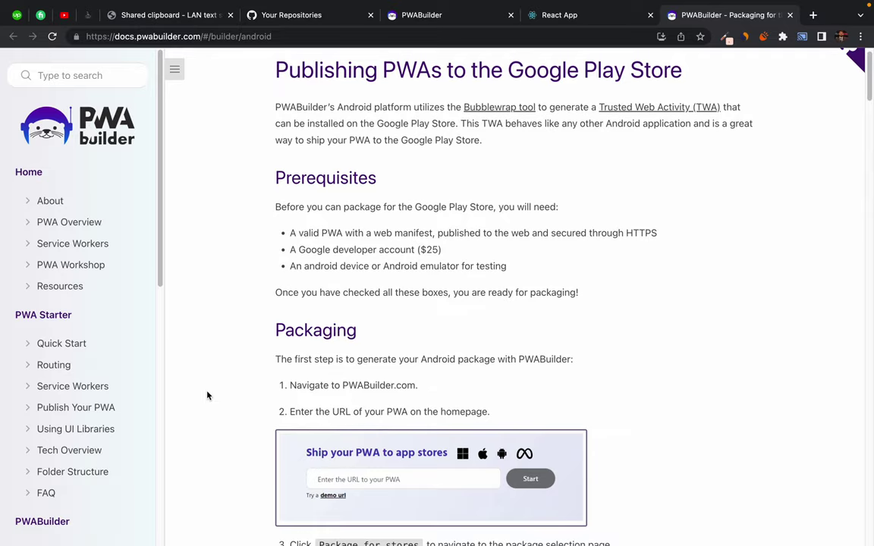
scroll(208, 394, "down", 10)
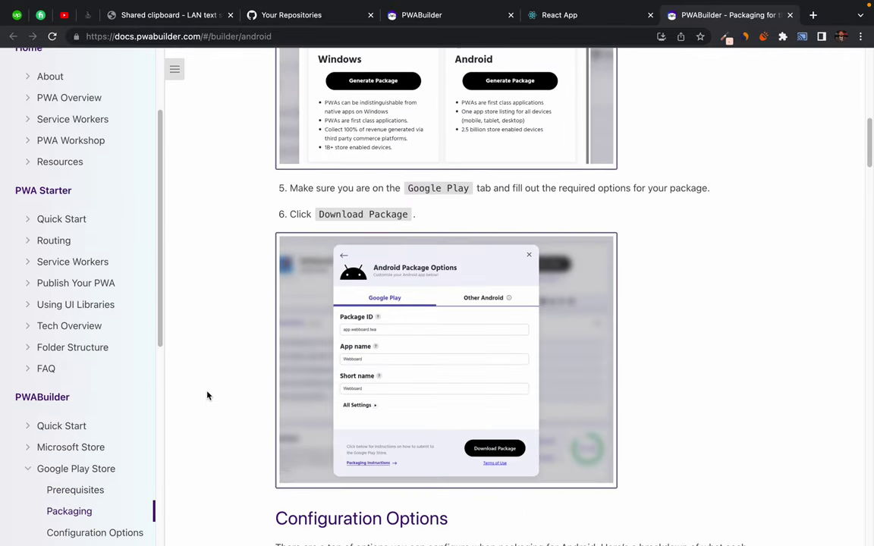
scroll(207, 395, "down", 15)
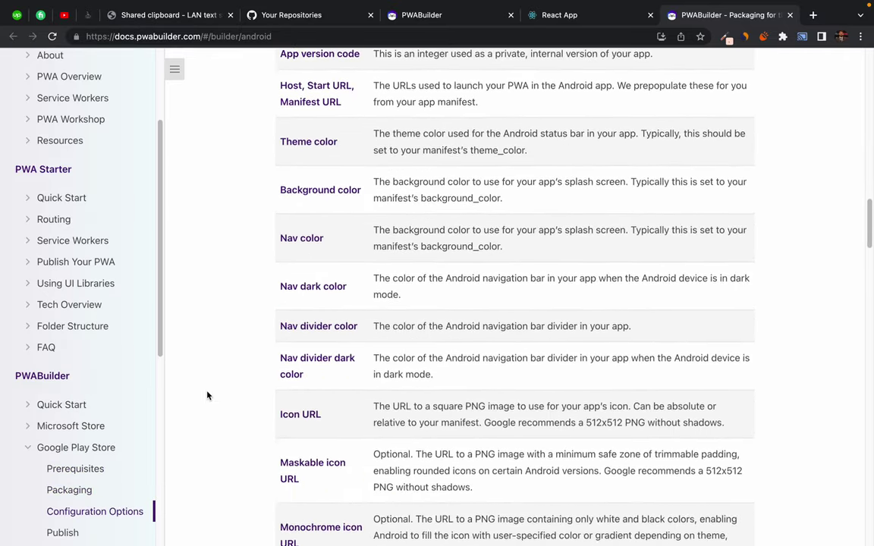
scroll(207, 395, "down", 10)
scroll(208, 395, "down", 15)
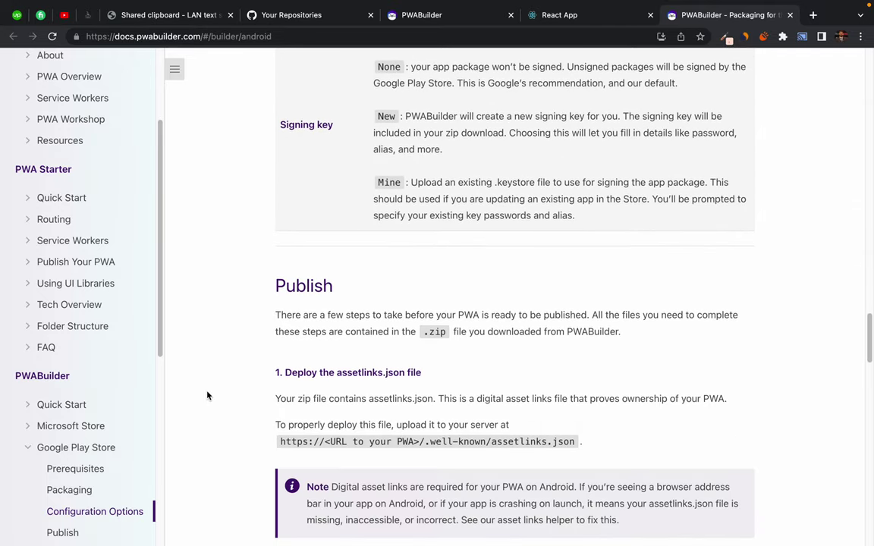
scroll(207, 395, "down", 5)
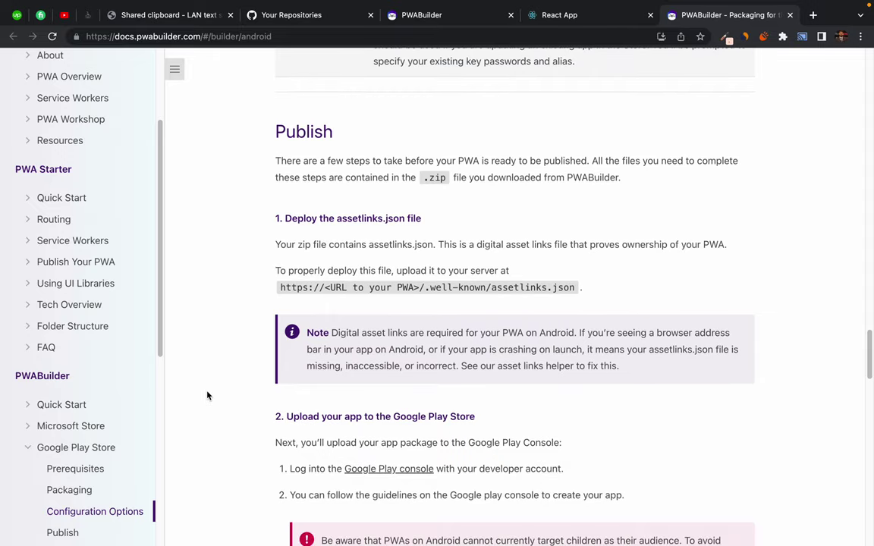
scroll(207, 395, "down", 1)
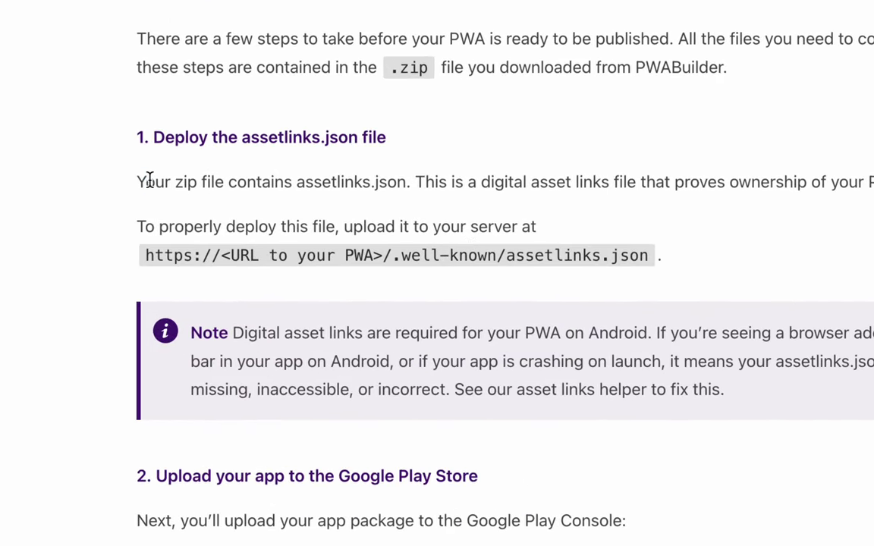
Step: Study the required .well-known/assetlinks.json upload path in the documentation and preview assetlinks.json in Finder's ecom folder
left_click_drag(144, 181, 612, 255)
left_click(661, 304)
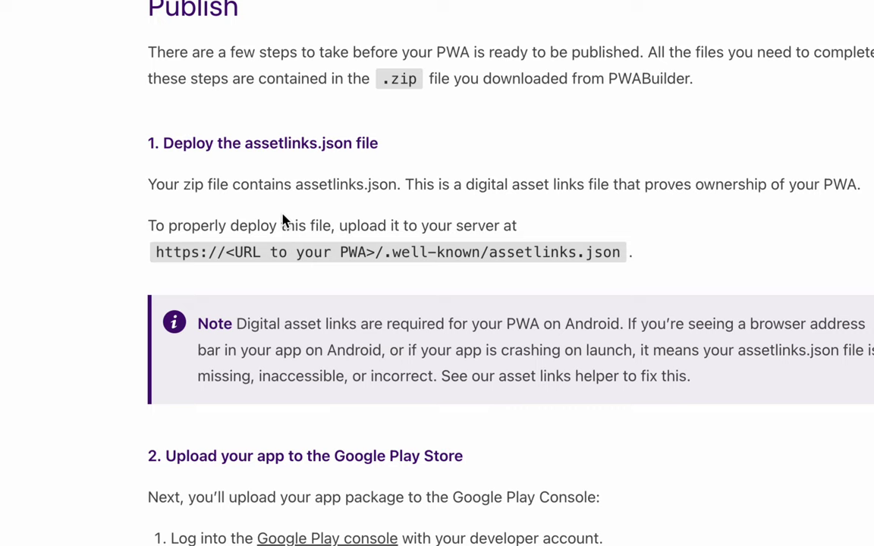
left_click_drag(238, 185, 637, 254)
left_click(680, 260)
left_click_drag(384, 255, 616, 258)
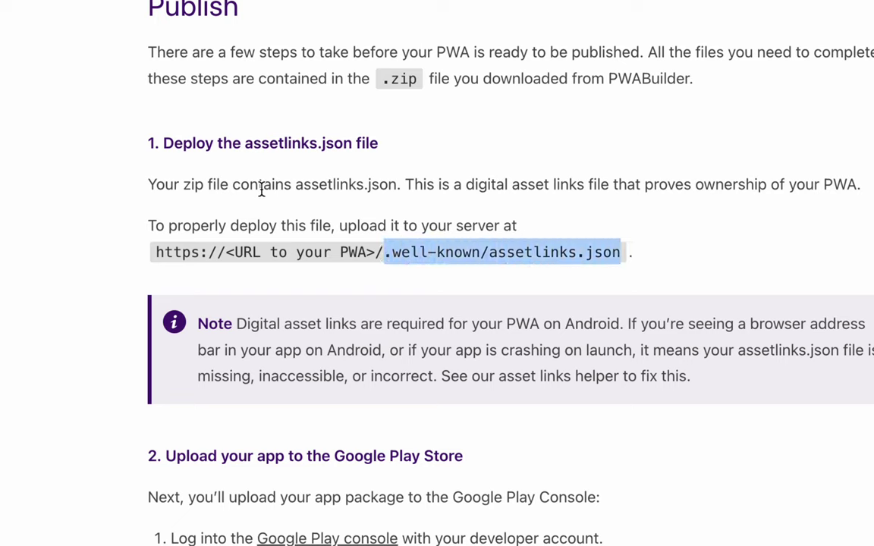
left_click_drag(295, 187, 396, 187)
left_click(396, 186)
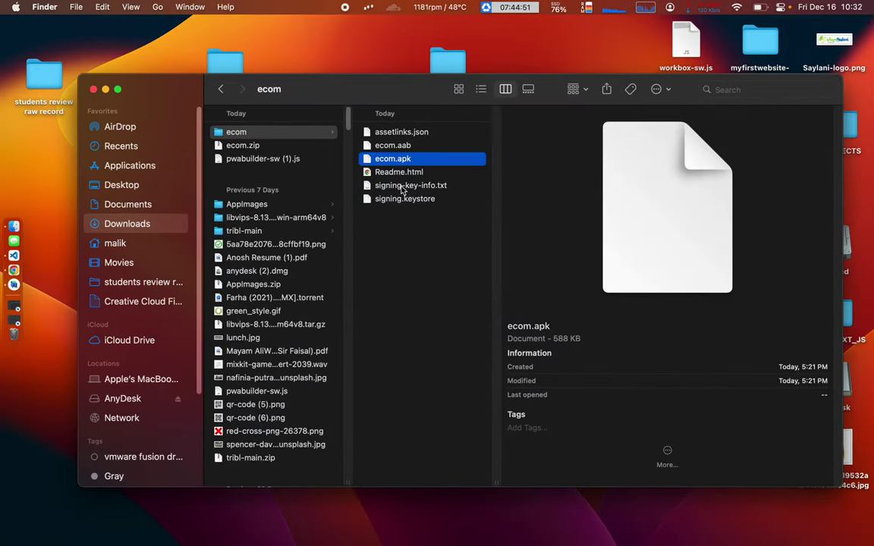
left_click(396, 136)
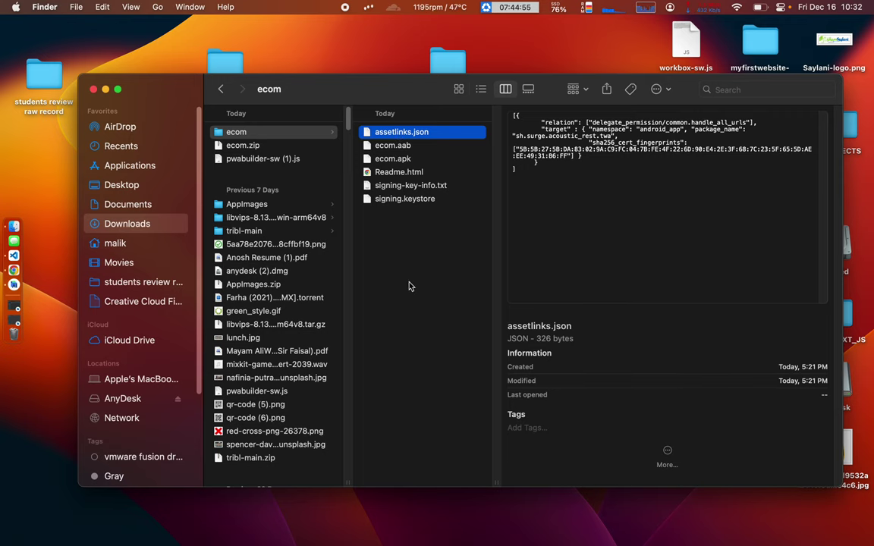
Step: Switch to VS Code and create a .well-known folder inside the web project's public folder
key("ctrl+Right")
key("ctrl+Right")
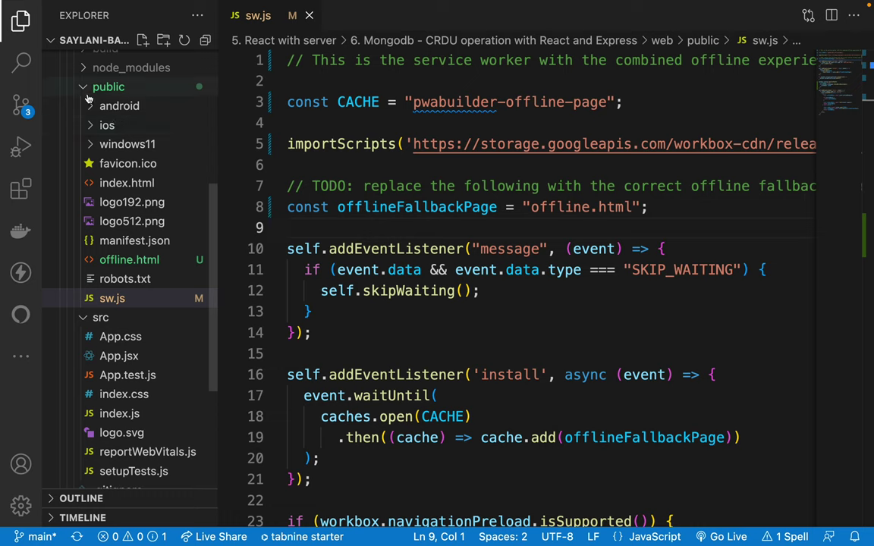
left_click(112, 301)
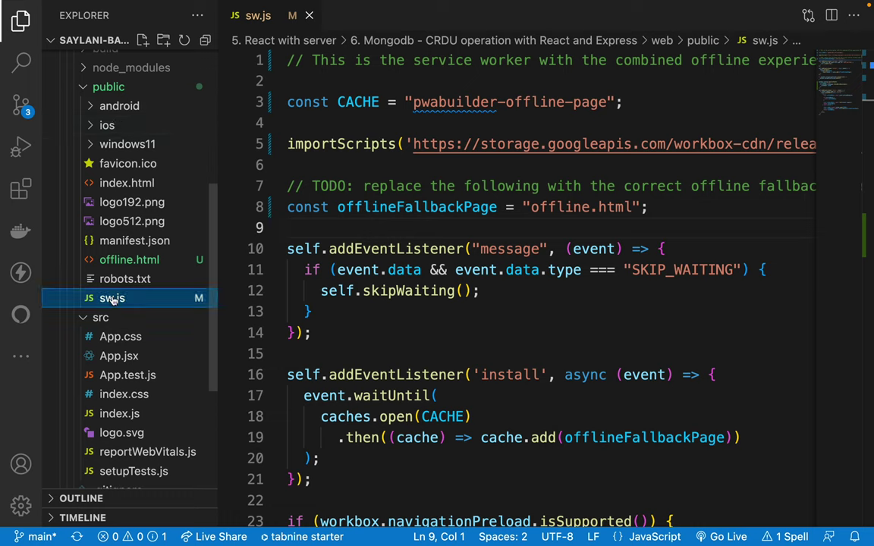
left_click(163, 40)
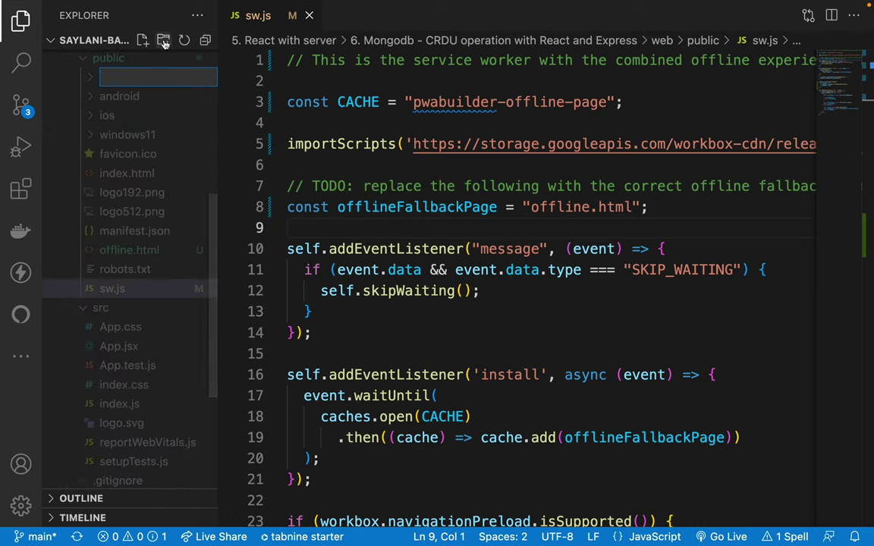
key("super+v")
key("Return")
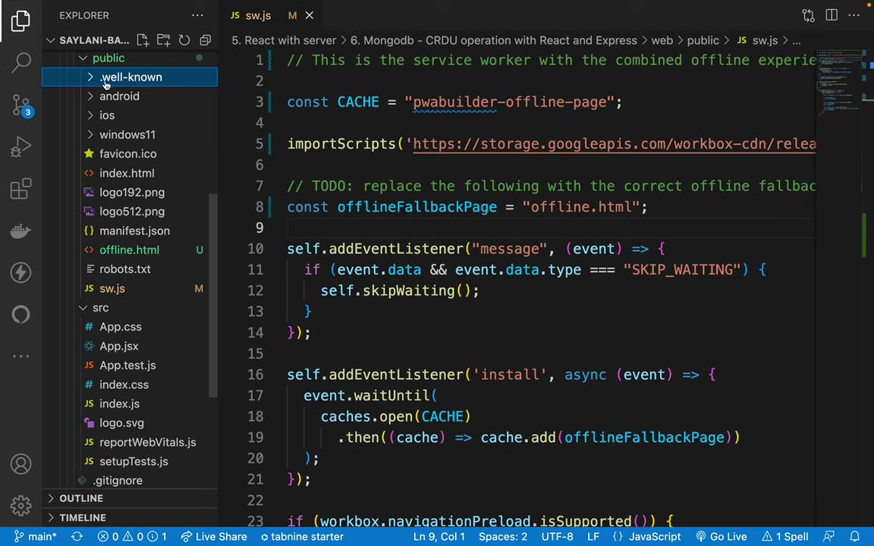
Step: Expand the .well-known folder and copy assetlinks.json into it from the downloaded ecom folder
scroll(110, 195, "up", 5)
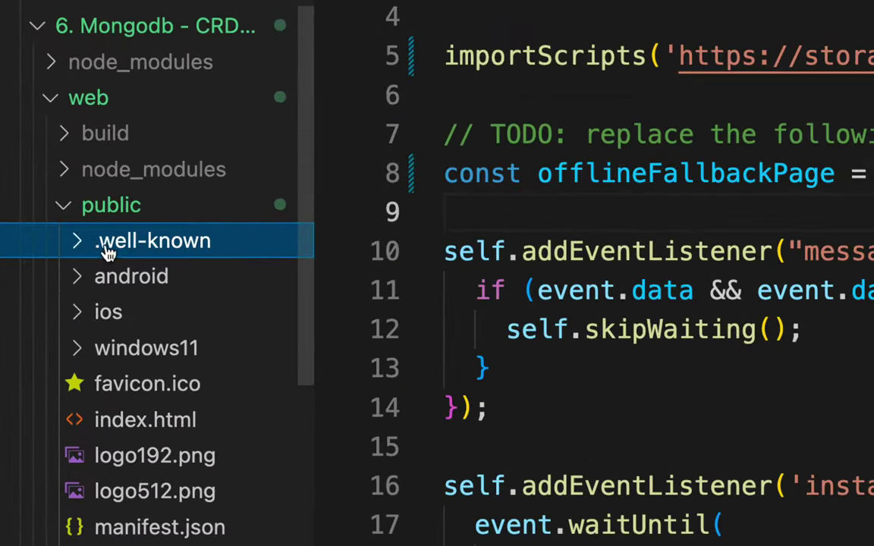
left_click(85, 244)
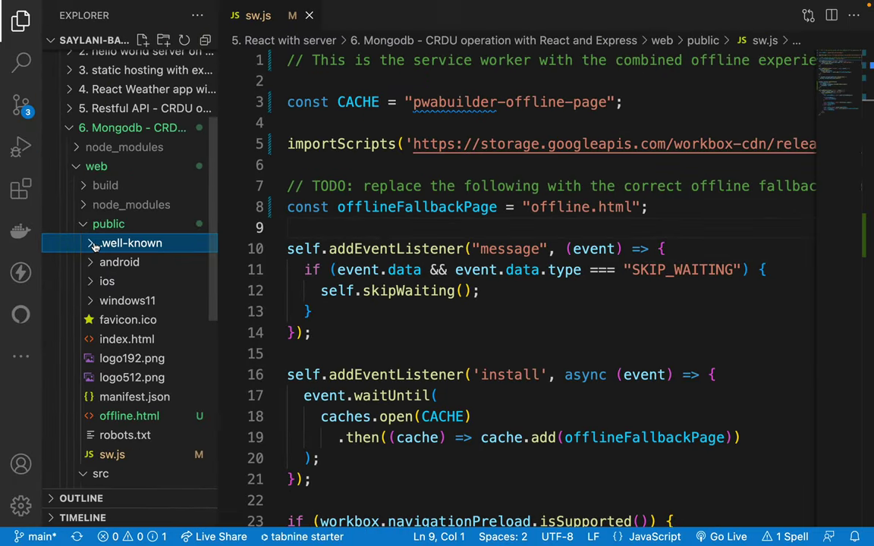
key("ctrl+Left")
key("ctrl+Left")
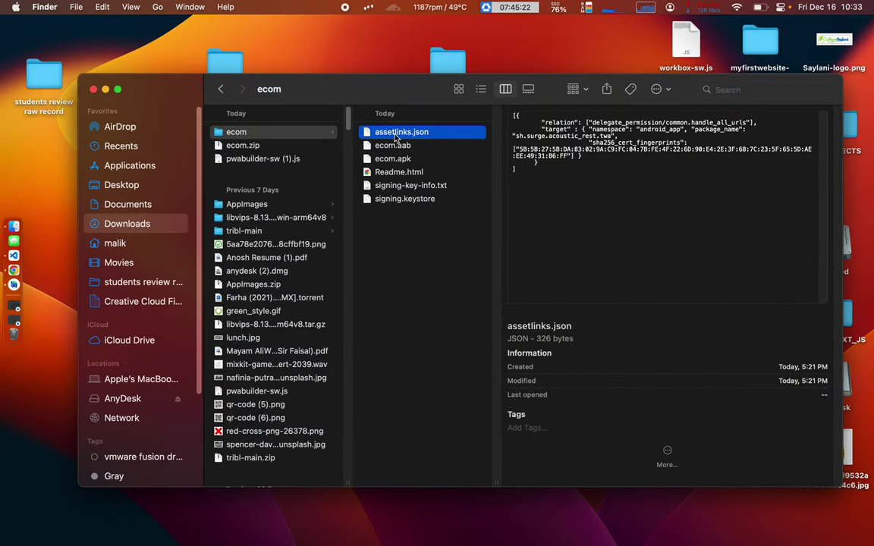
left_click_drag(395, 136, 133, 244)
key("ctrl+Right")
key("ctrl+Right")
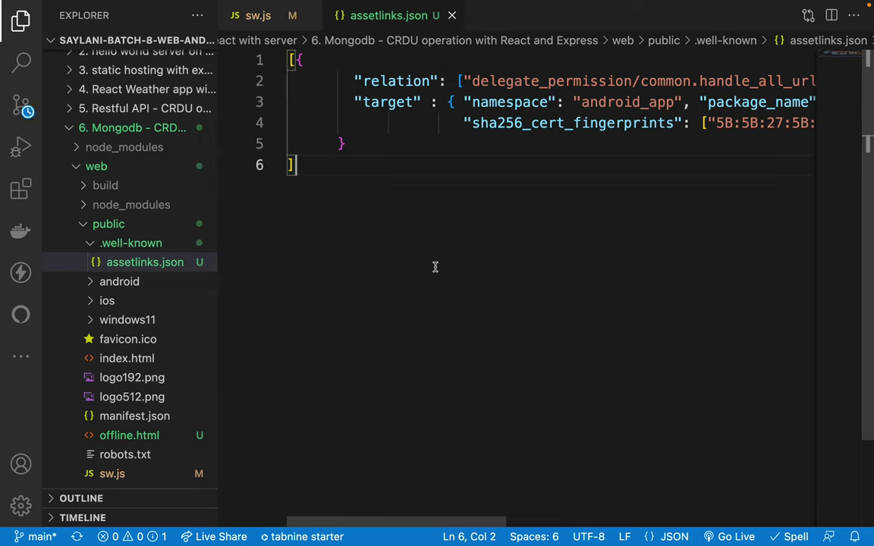
Step: Review the package name and certificate fingerprint entries in assetlinks.json, and close the file without editing it
scroll(496, 244, "right", 5)
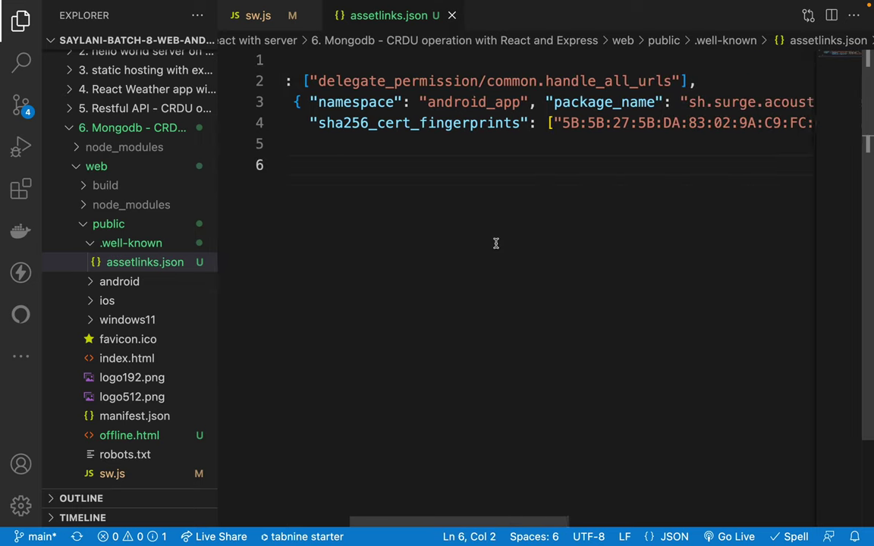
scroll(495, 243, "right", 10)
scroll(495, 243, "left", 10)
scroll(455, 189, "left", 2)
left_click(382, 123)
scroll(606, 106, "right", 10)
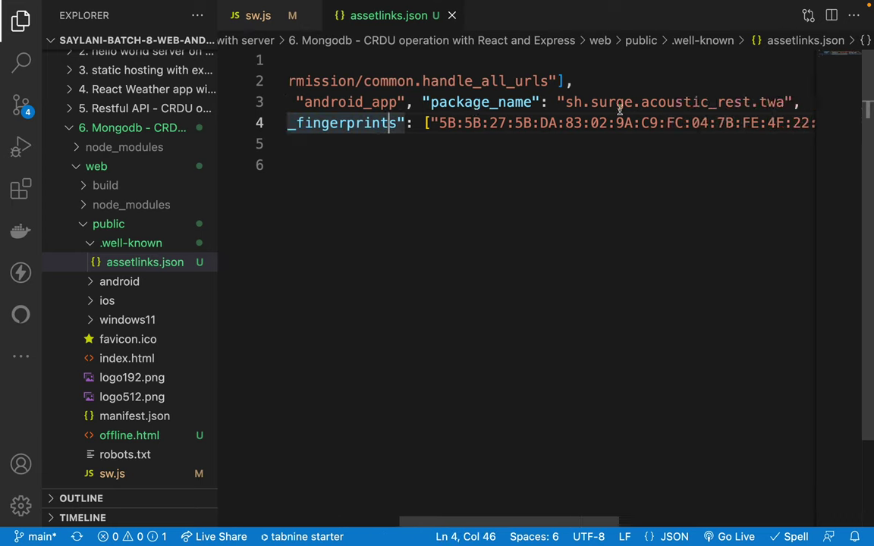
scroll(619, 111, "left", 5)
left_click_drag(412, 105, 558, 100)
left_click(558, 101)
scroll(374, 189, "left", 8)
left_click(373, 189)
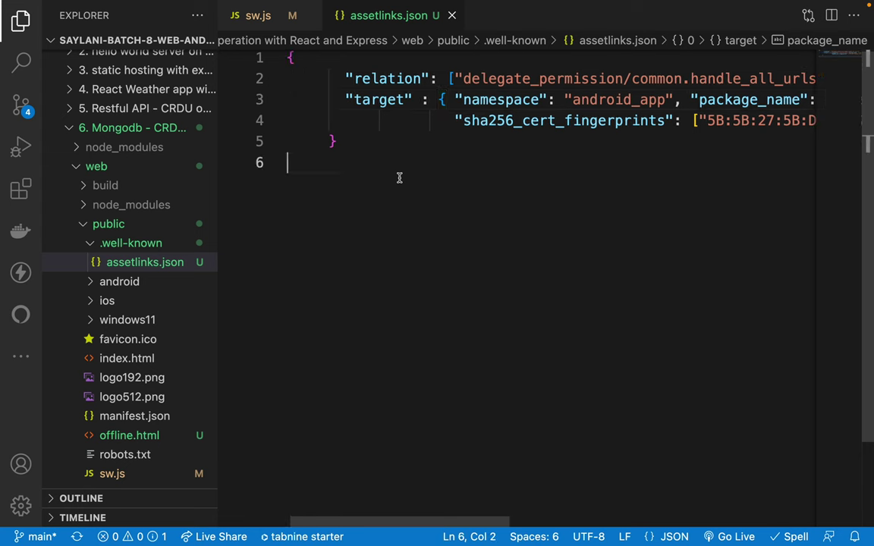
middle_click(413, 13)
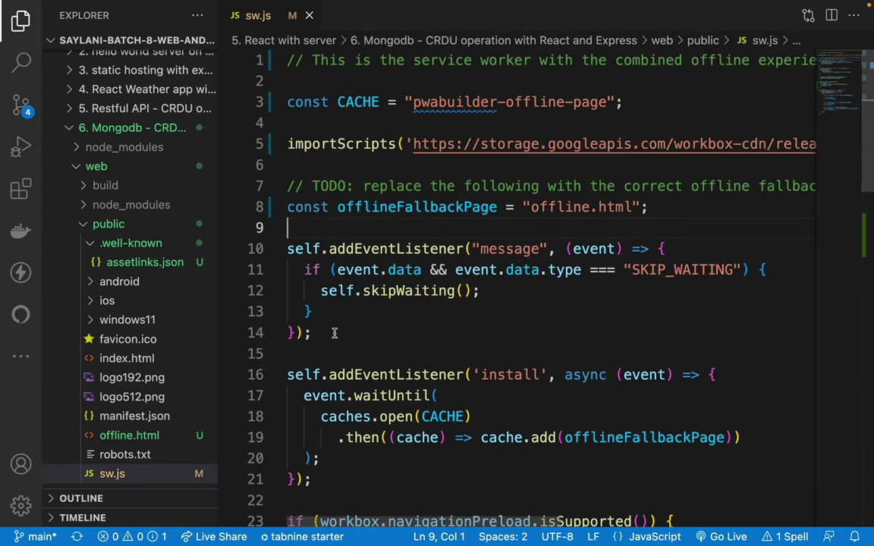
Step: Open the terminal in the web folder and rebuild the app with npm run build
key("ctrl+grave")
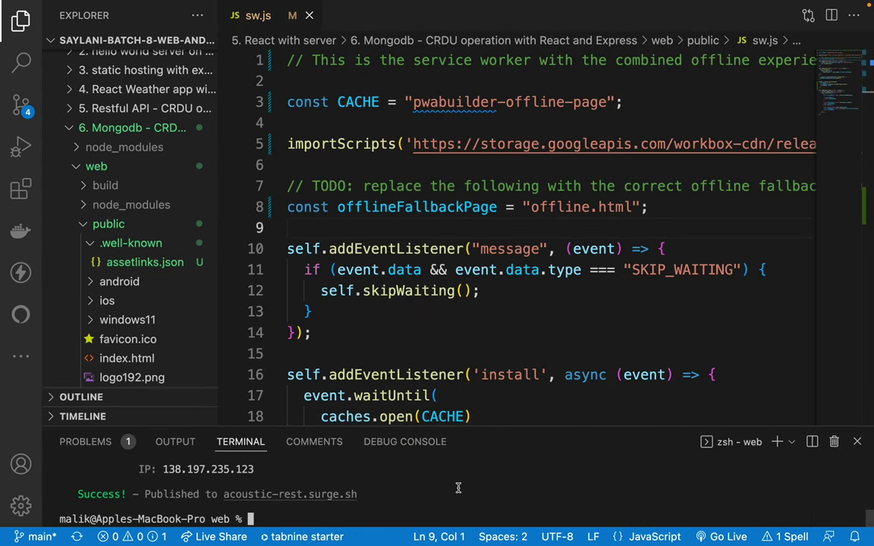
type("npm run buidl")
key("BackSpace")
key("BackSpace")
key("BackSpace")
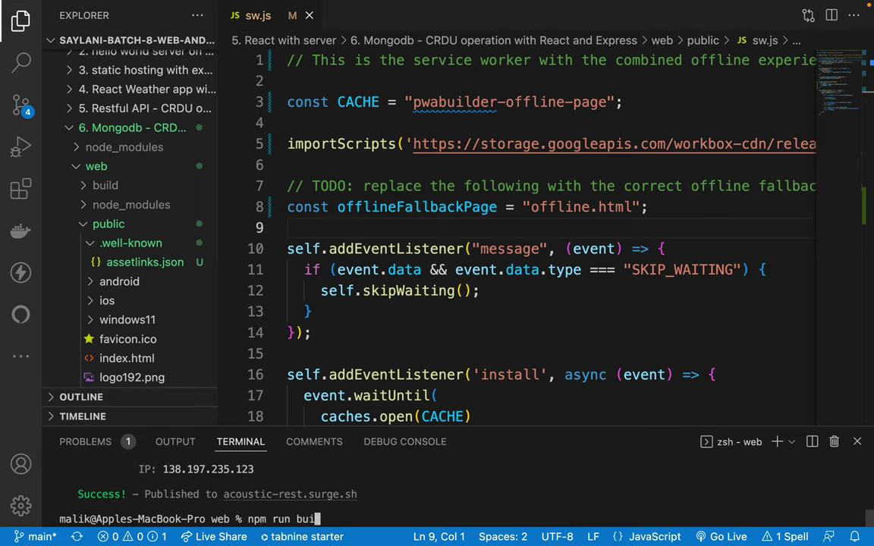
type("ild")
key("Return")
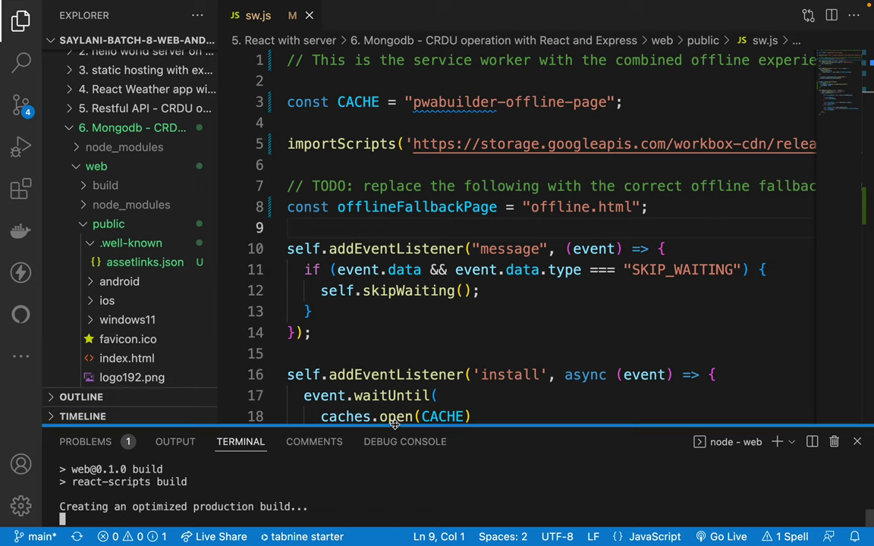
Step: Enlarge the terminal area and widen the file explorer in the VS Code window
left_click_drag(394, 423, 390, 362)
scroll(209, 201, "down", 3)
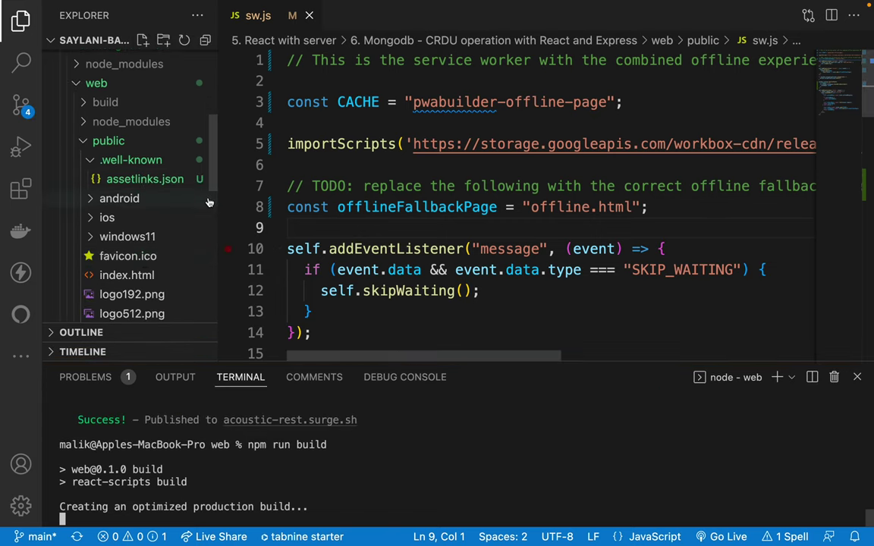
left_click_drag(218, 196, 237, 193)
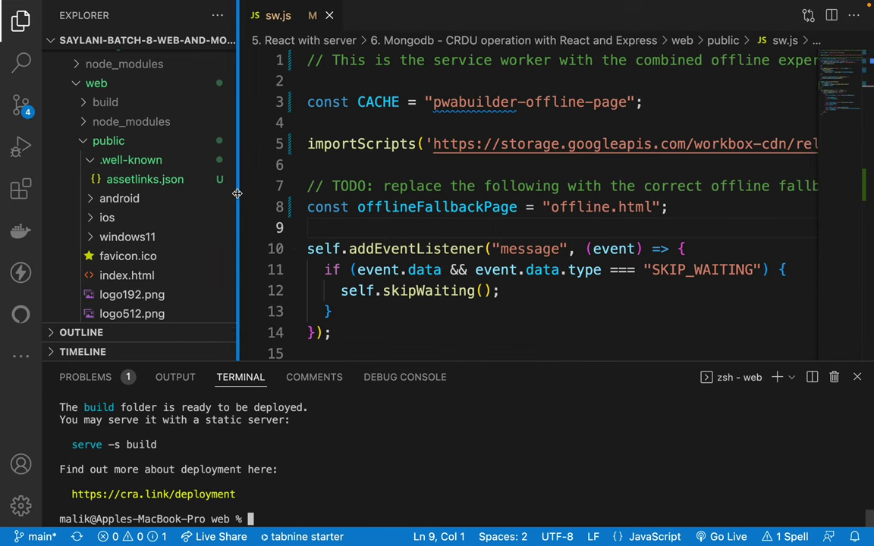
type("surge")
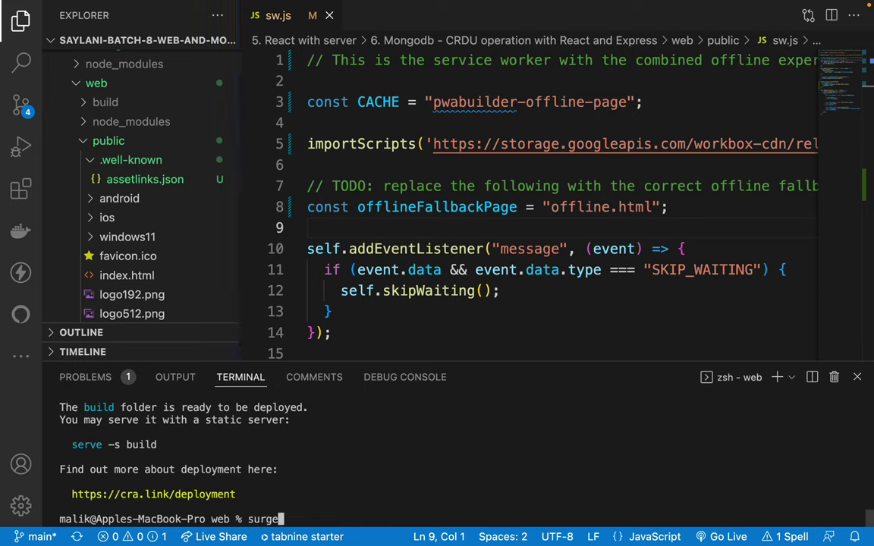
key("Return")
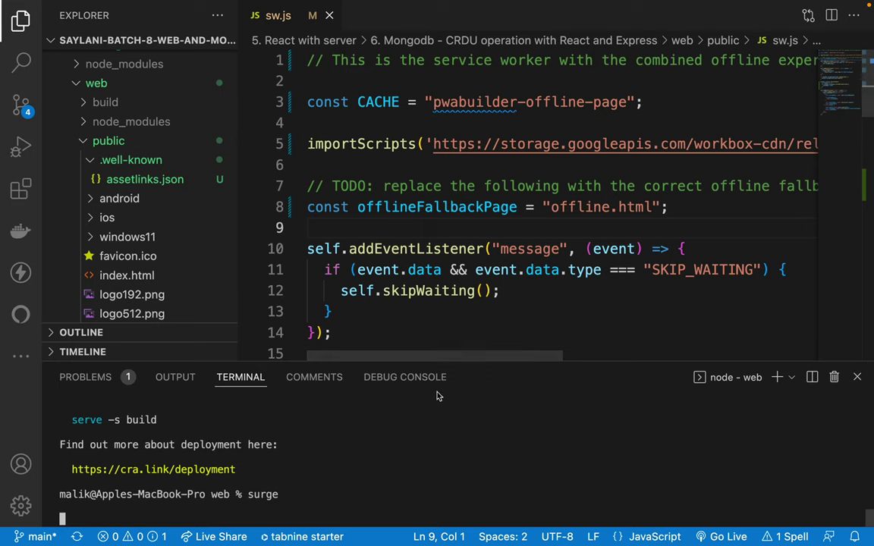
type("build")
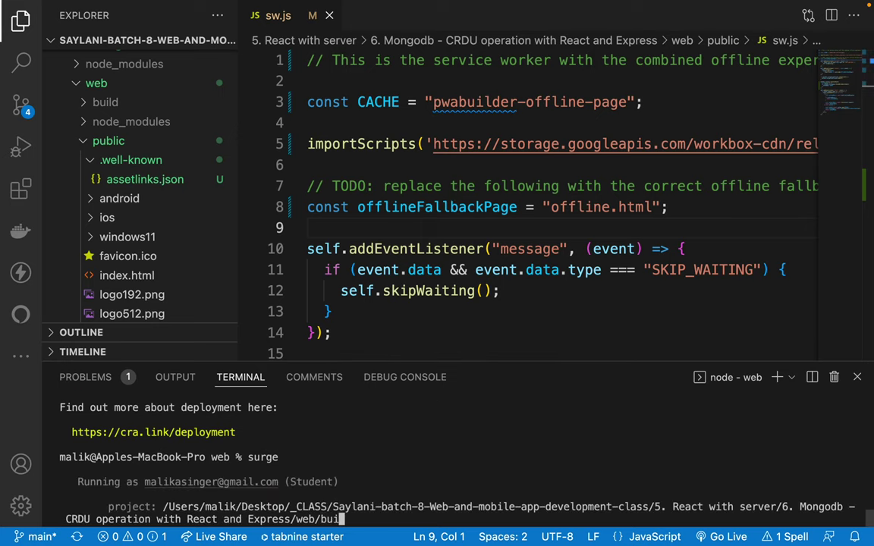
key("Return")
key("ctrl+Right")
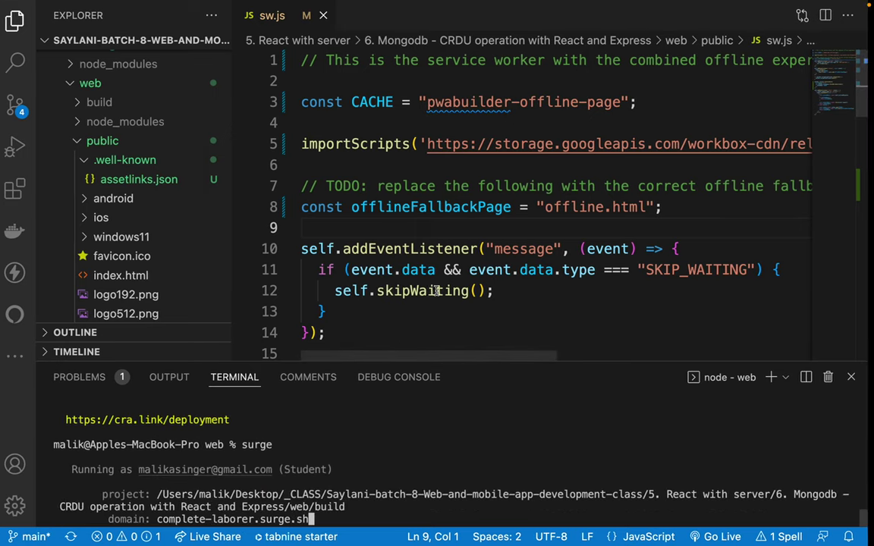
left_click(552, 18)
left_click(434, 40)
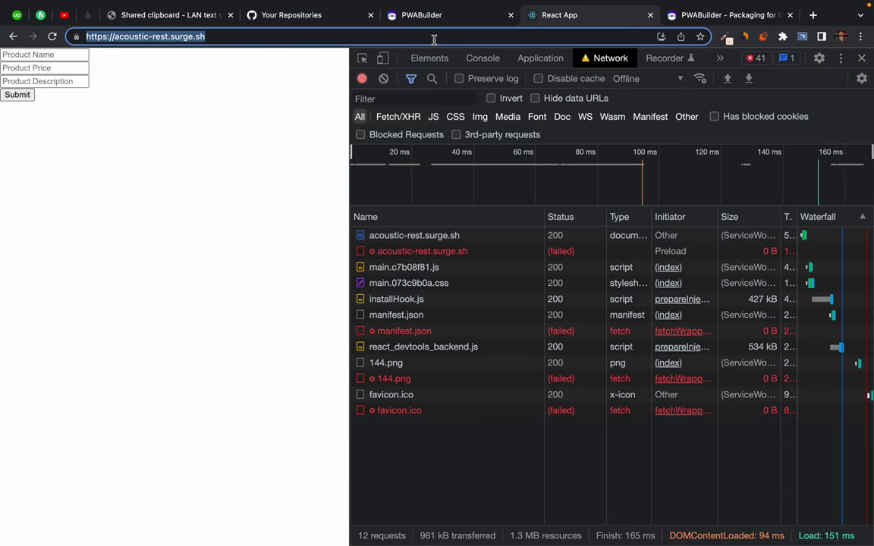
key("ctrl+Right")
key("Return")
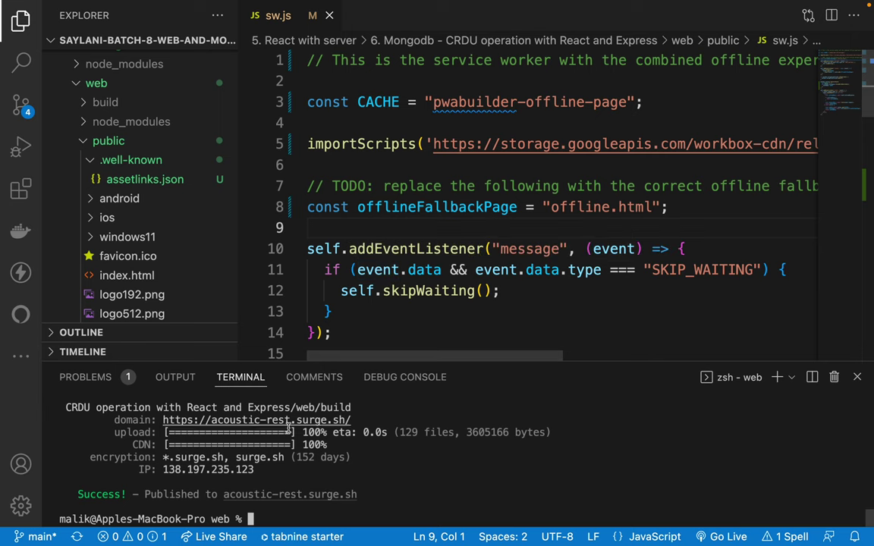
Step: Switch to Chrome and copy the path /.well-known/assetlinks.json from the PWABuilder Android publishing instructions
key("ctrl+Left")
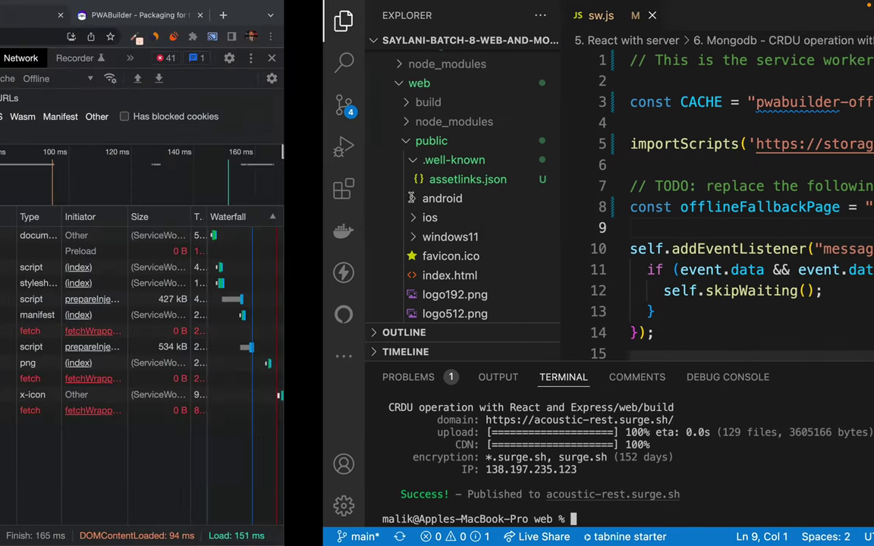
key("ctrl+Tab")
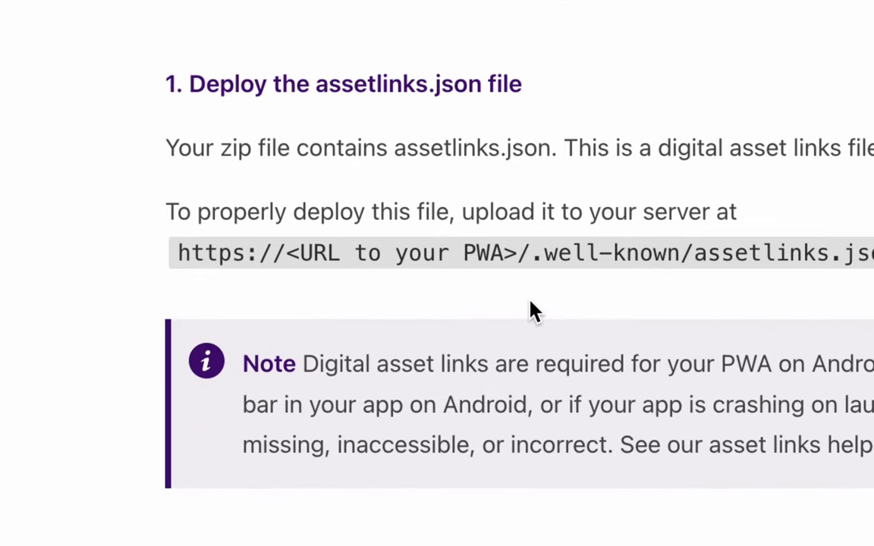
left_click_drag(522, 265, 806, 273)
key("super+c")
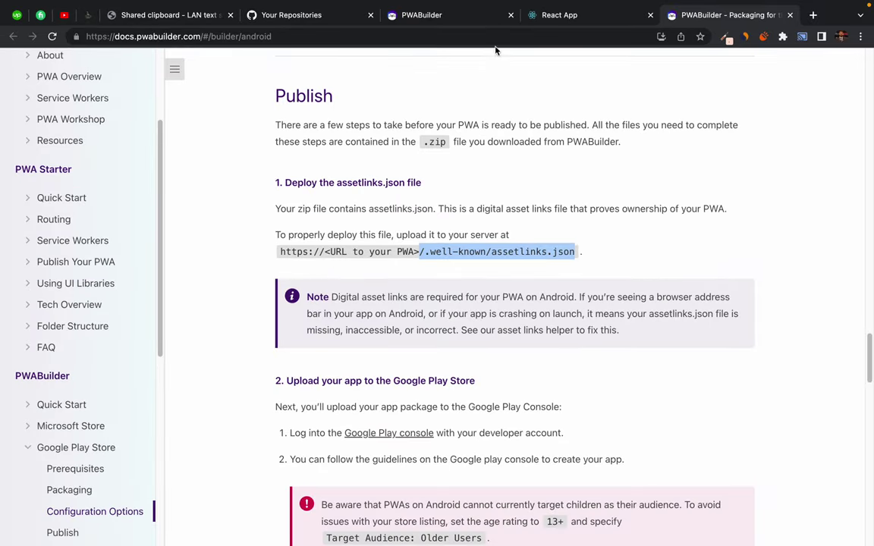
left_click(561, 17)
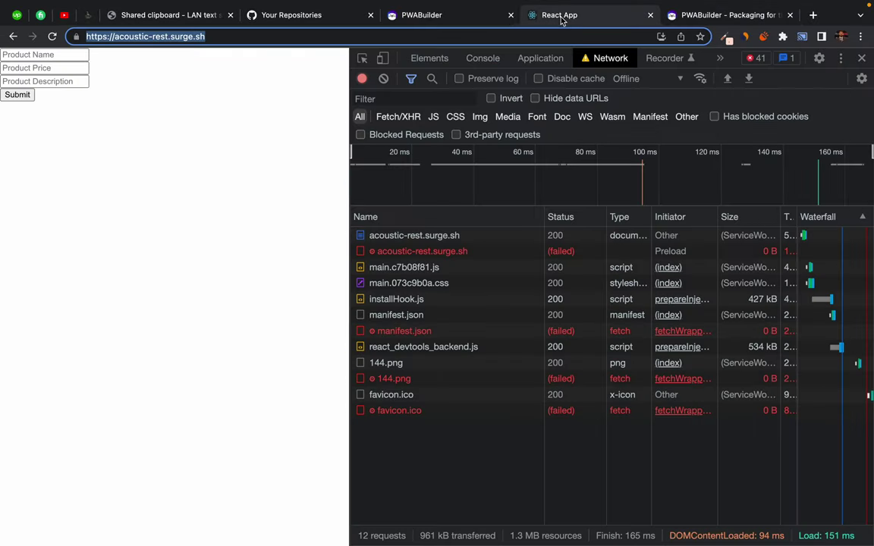
left_click(238, 36)
key("super+v")
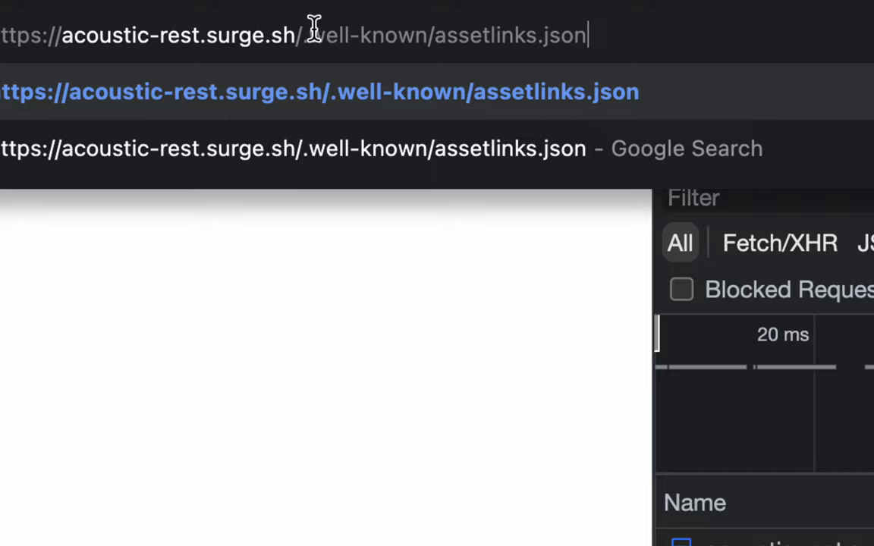
left_click_drag(295, 34, 601, 39)
left_click(602, 40)
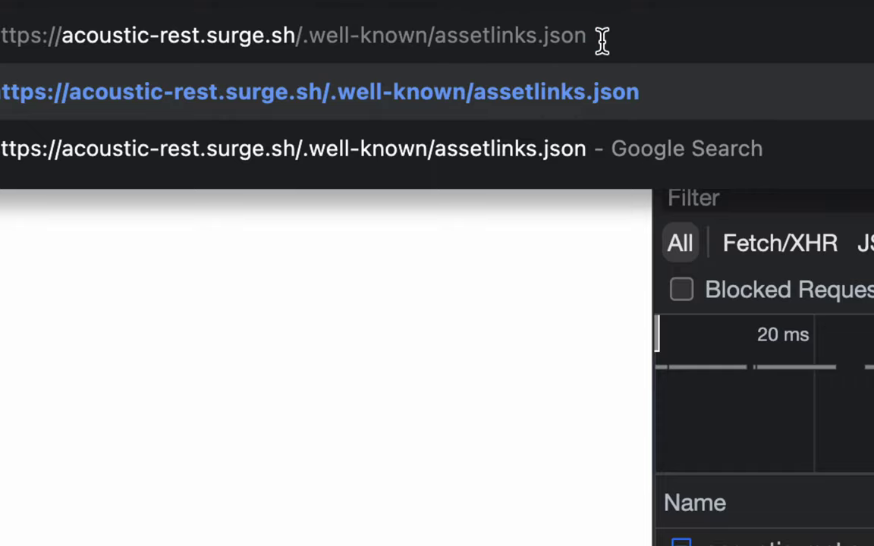
key("Return")
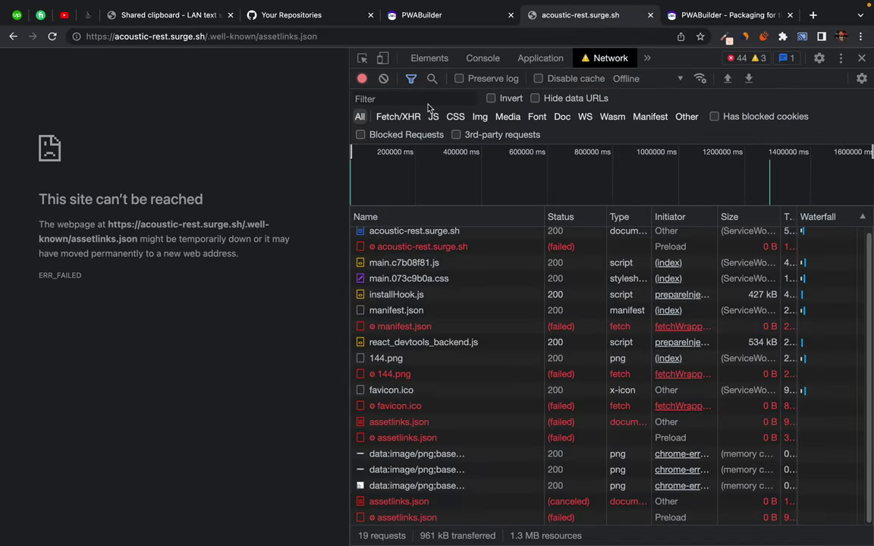
Step: Set the network throttling from Offline to No throttling and load the assetlinks.json address again
left_click(629, 78)
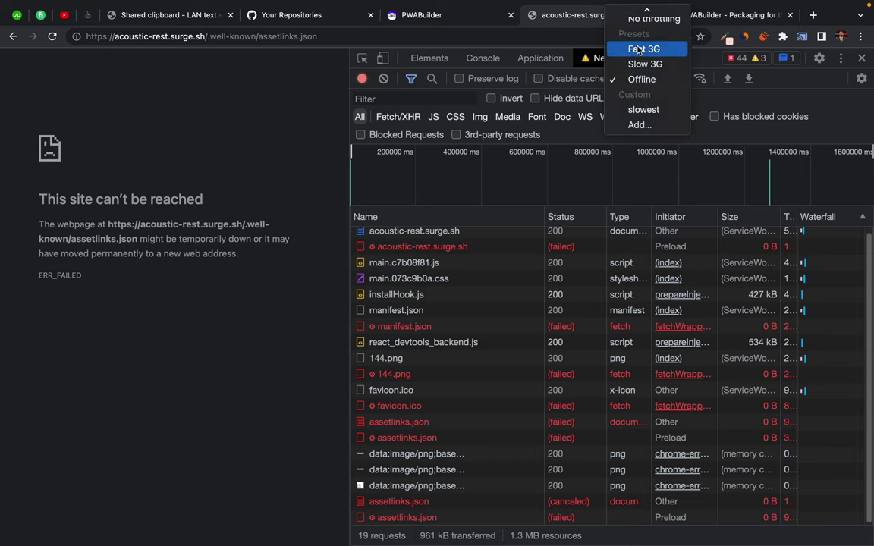
left_click(653, 19)
left_click(53, 38)
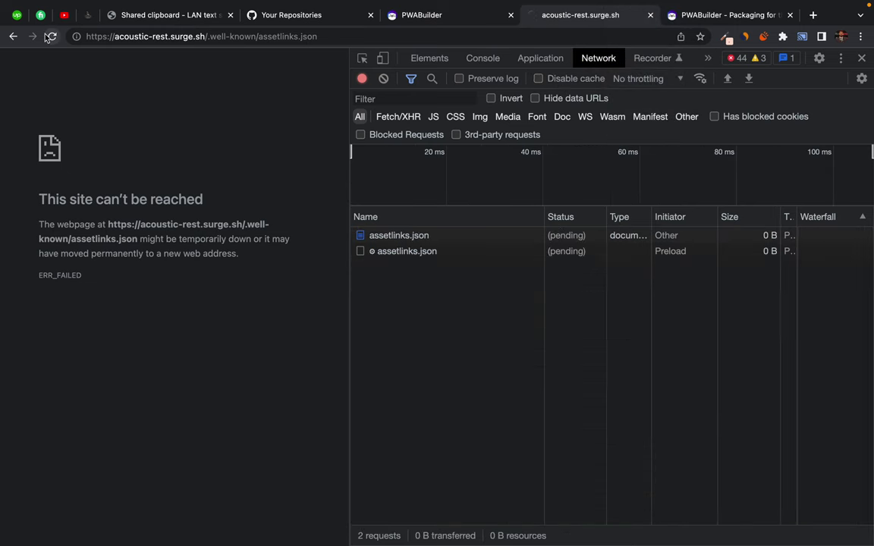
left_click(297, 36)
key("Return")
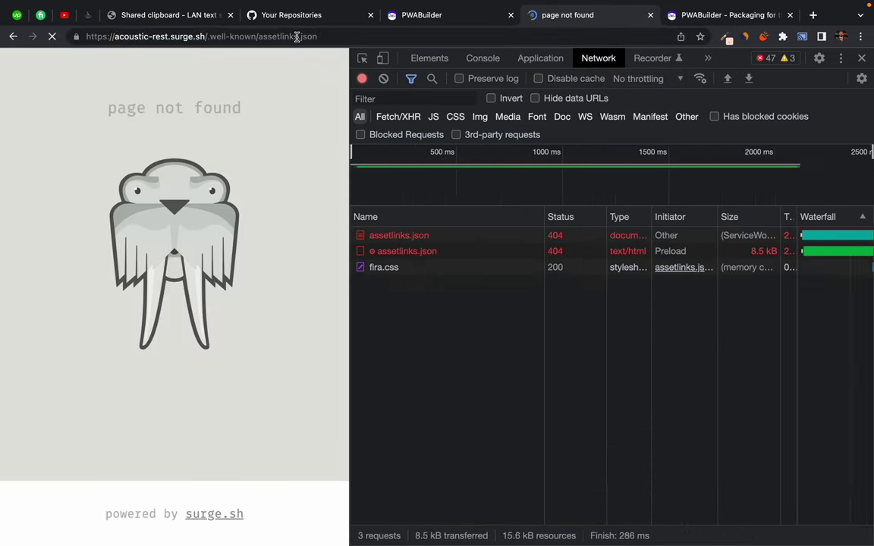
Step: Hard-reload the assetlinks.json address and examine the headers of its network request
left_click_drag(350, 90, 544, 91)
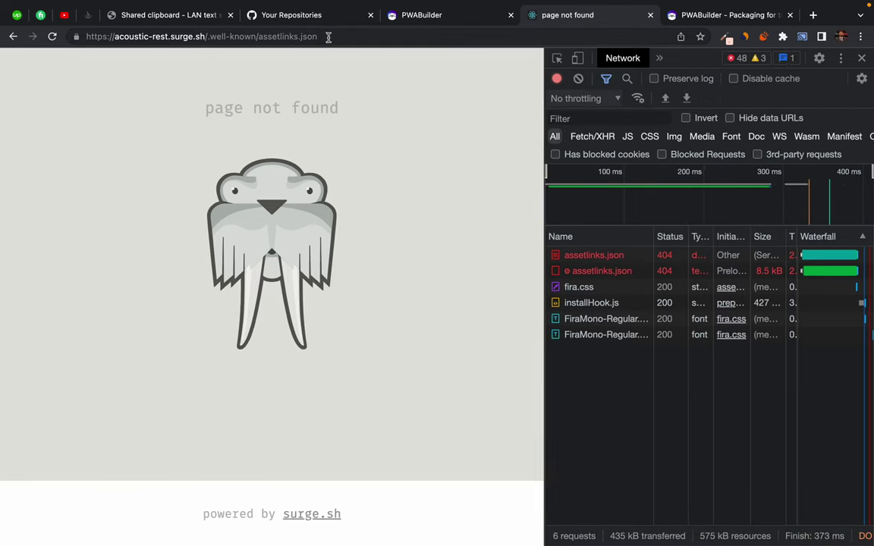
right_click(53, 38)
left_click(76, 93)
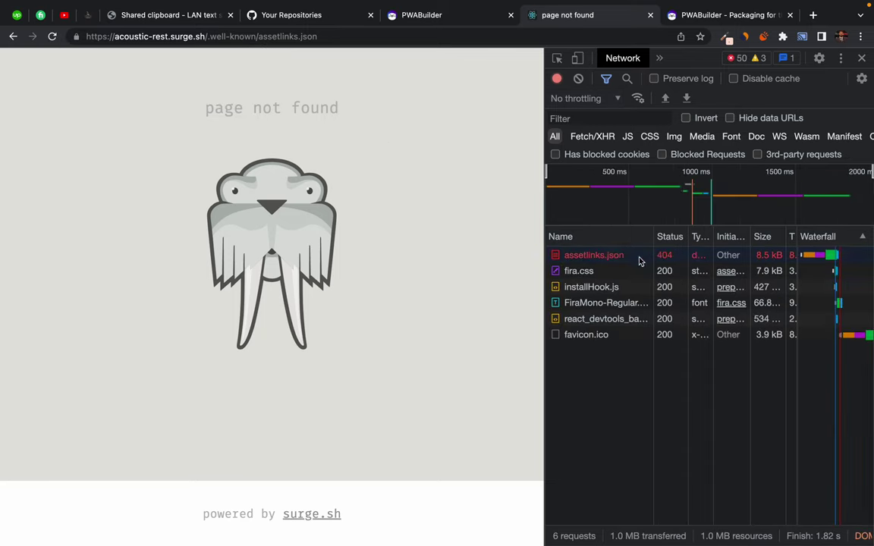
left_click(594, 255)
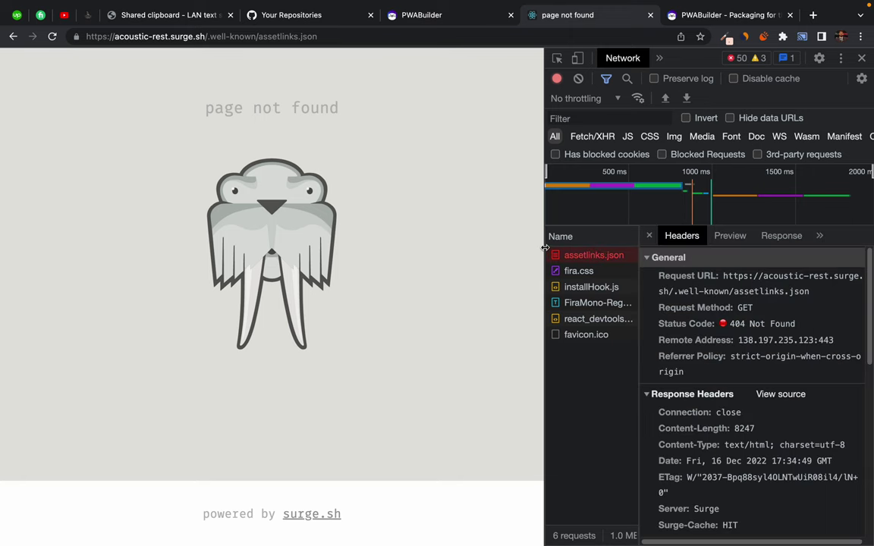
left_click_drag(545, 247, 382, 264)
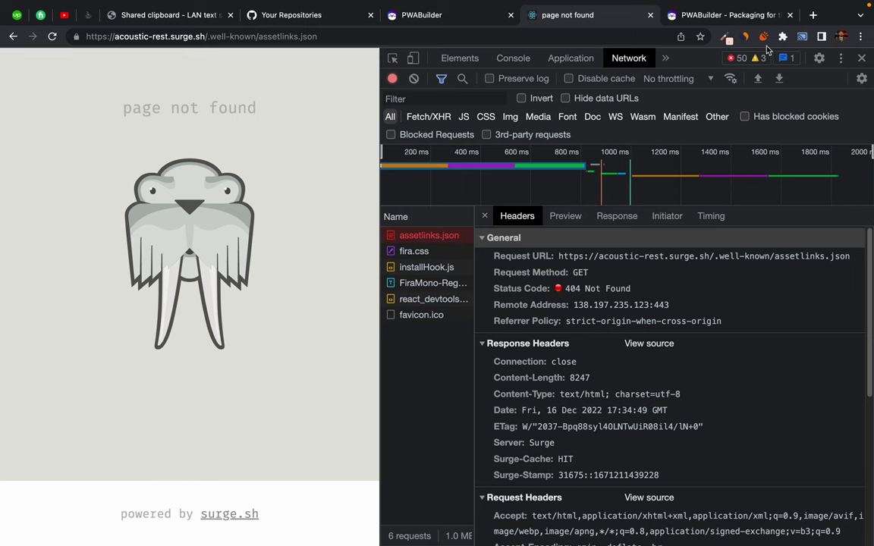
Step: Recheck the assetlinks.json deployment instructions in the PWABuilder docs and the original file in the downloaded ecom folder
left_click(732, 16)
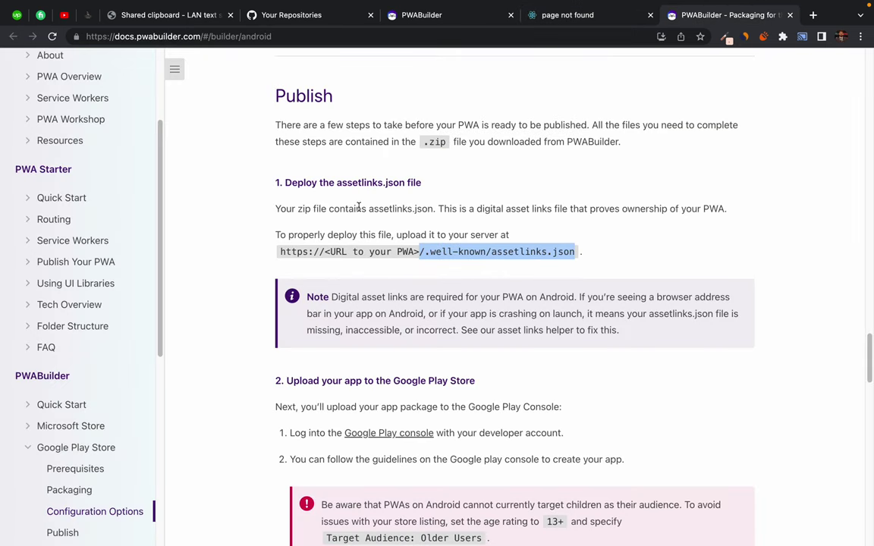
left_click(445, 17)
left_click(550, 18)
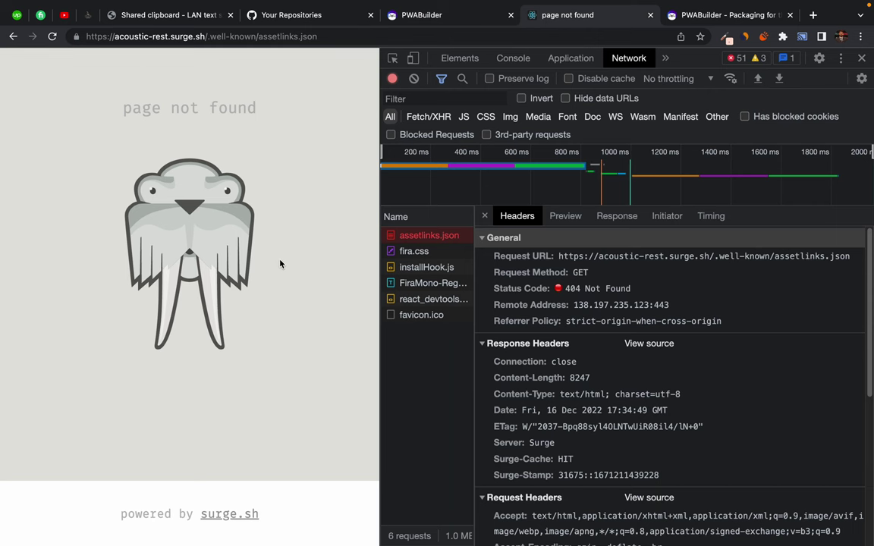
key("ctrl+Left")
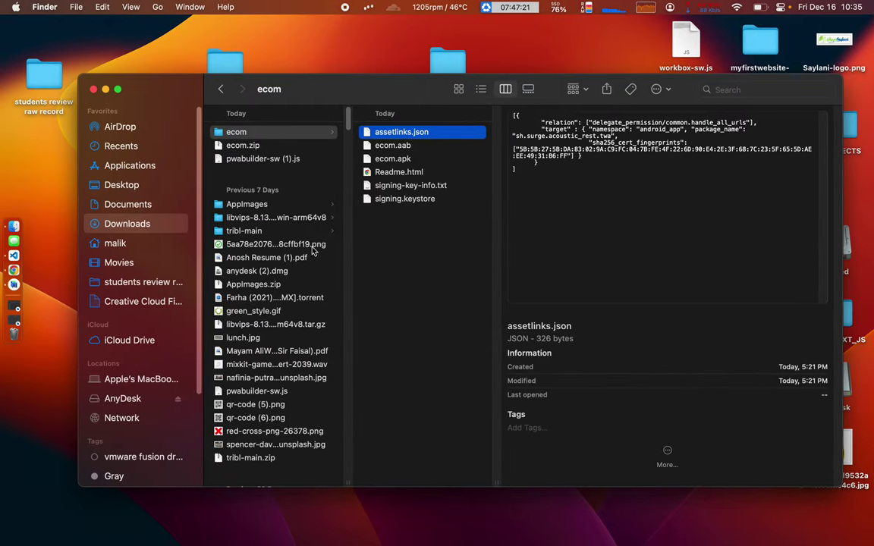
Step: Switch to VS Code and inspect the web project's build folder for the .well-known folder and its assetlinks.json
key("ctrl+Right")
key("ctrl+Right")
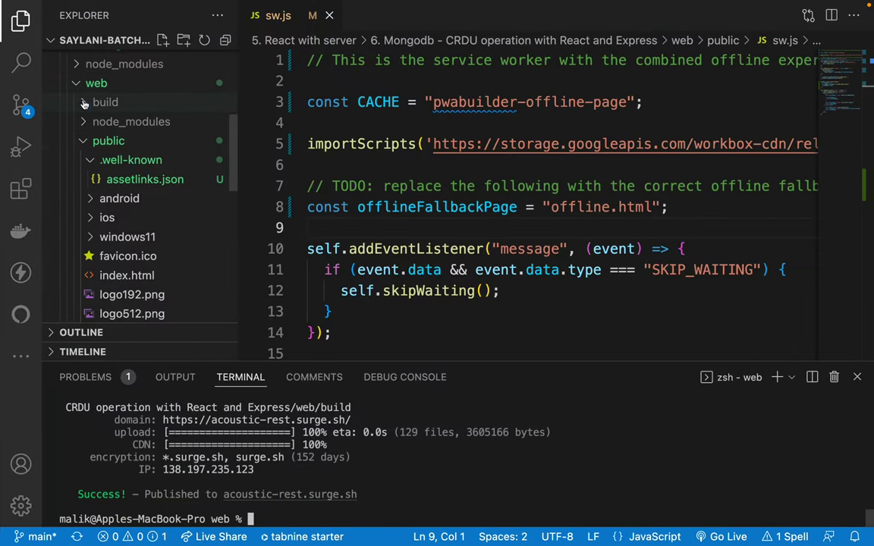
left_click(83, 104)
left_click(94, 126)
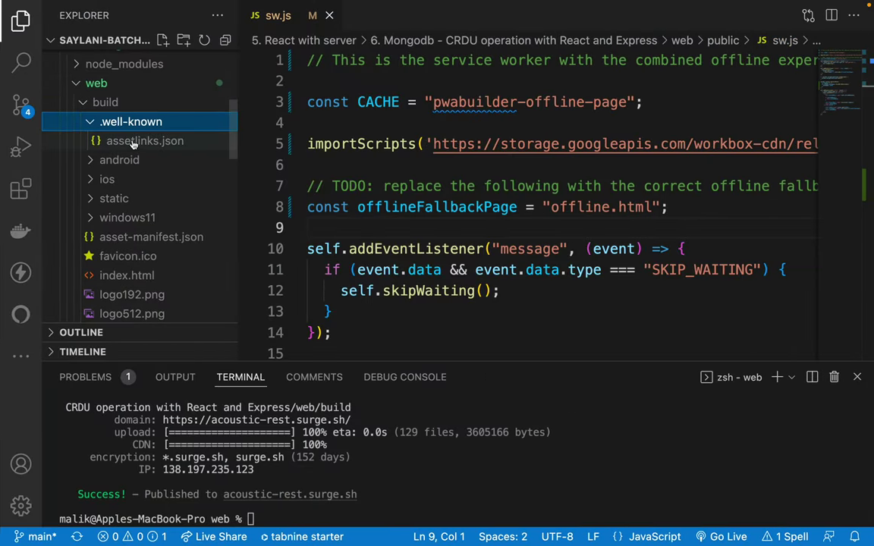
left_click(91, 124)
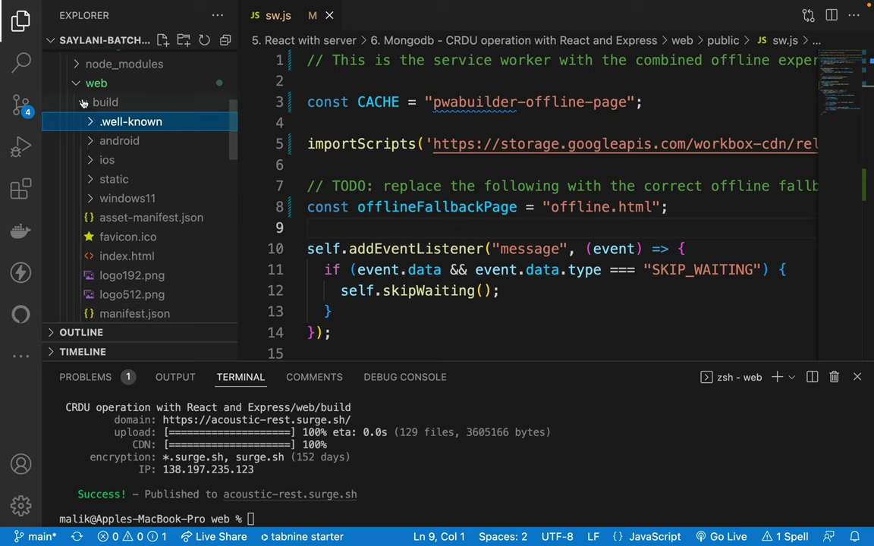
left_click(83, 104)
left_click(84, 104)
scroll(129, 190, "down", 3)
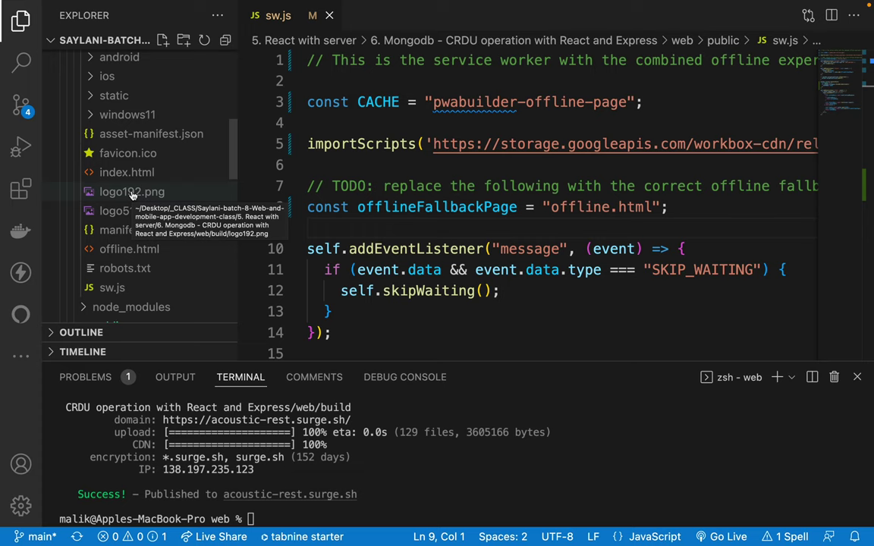
scroll(132, 195, "down", 3)
scroll(132, 196, "up", 3)
scroll(132, 196, "up", 3)
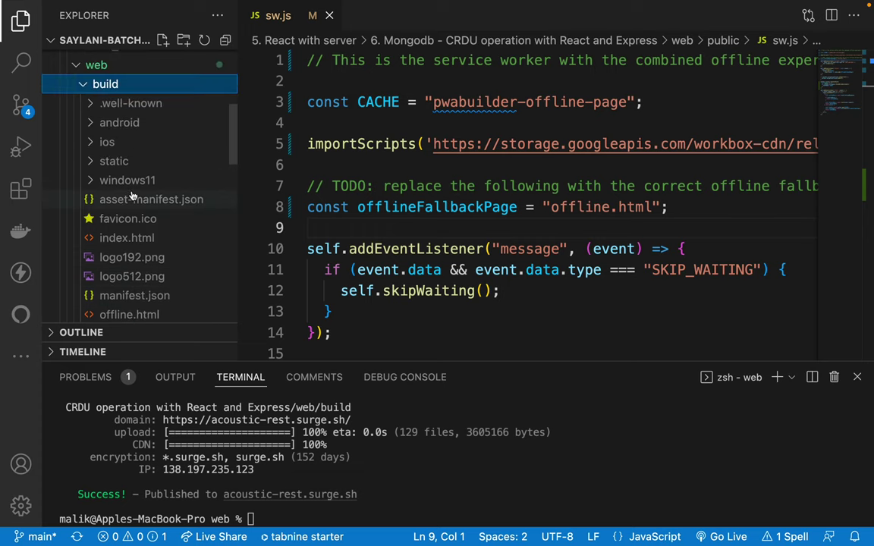
left_click(79, 85)
Step: Check the project path and domain in the Surge deployment output against the assetlinks.json address requested in Chrome
key("ctrl+Left")
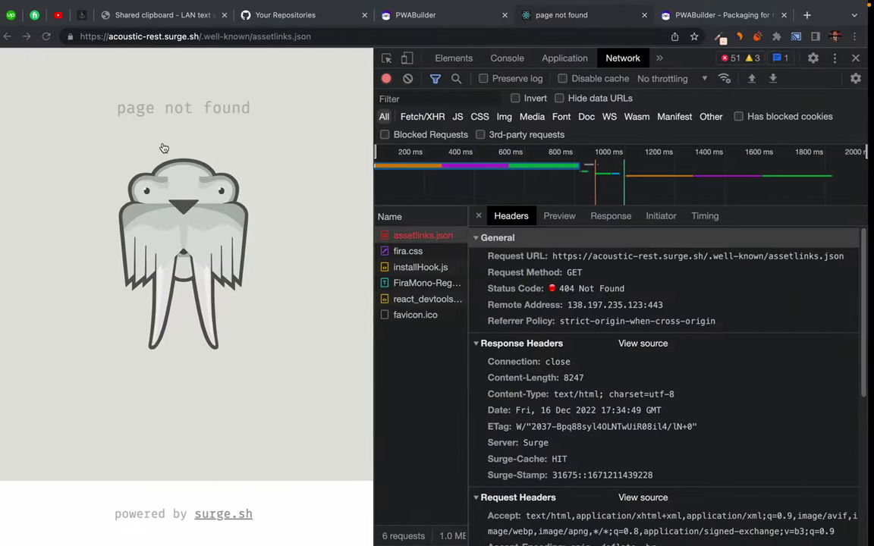
key("ctrl+Right")
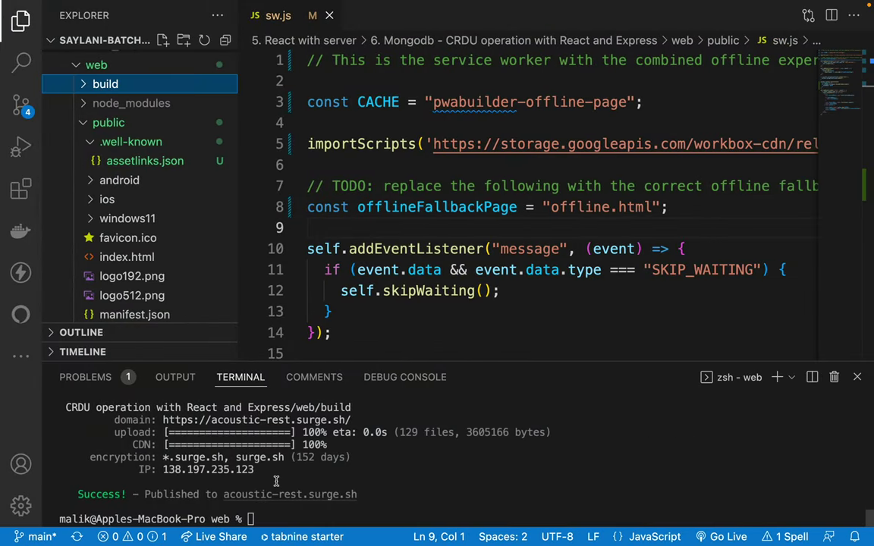
scroll(363, 463, "up", 3)
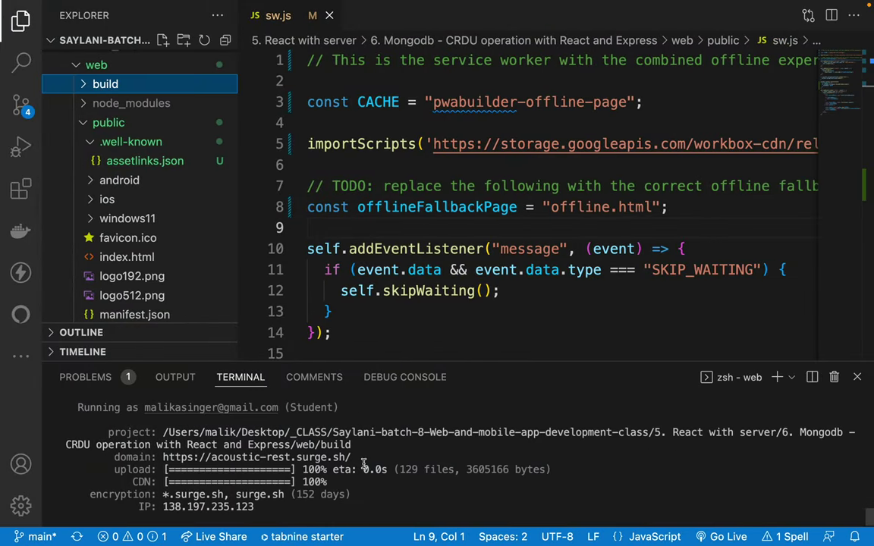
scroll(363, 463, "down", 3)
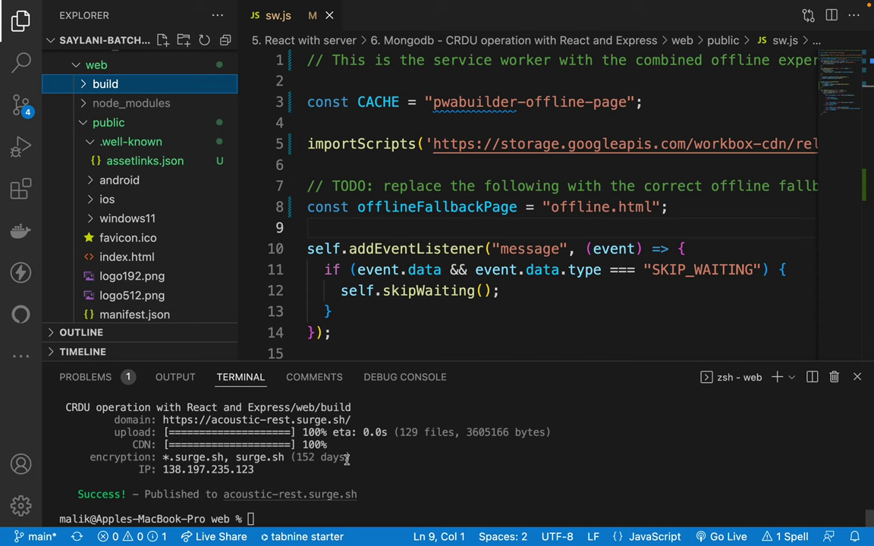
key("ctrl+Left")
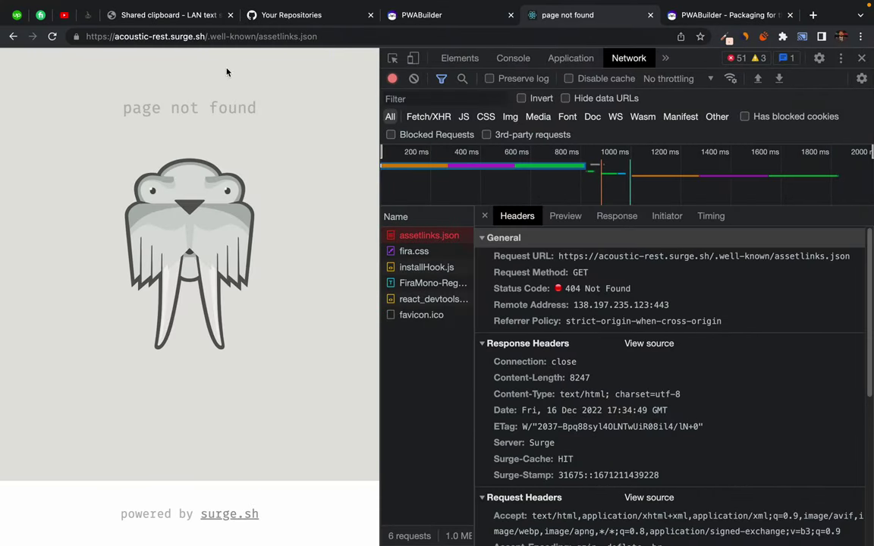
Step: Copy the live assetlinks.json address, close its tab and load the same address in a new tab
left_click(172, 38)
key("super+c")
key("BackSpace")
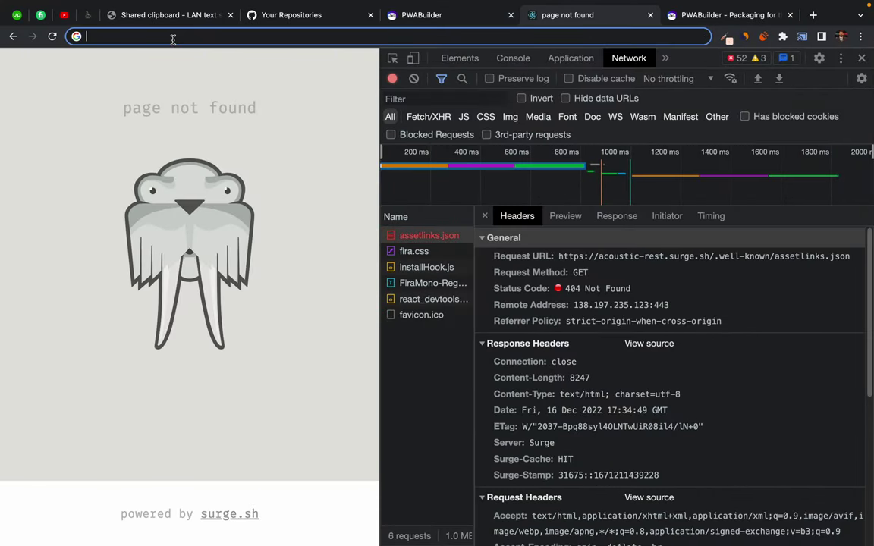
left_click(650, 15)
key("super+t")
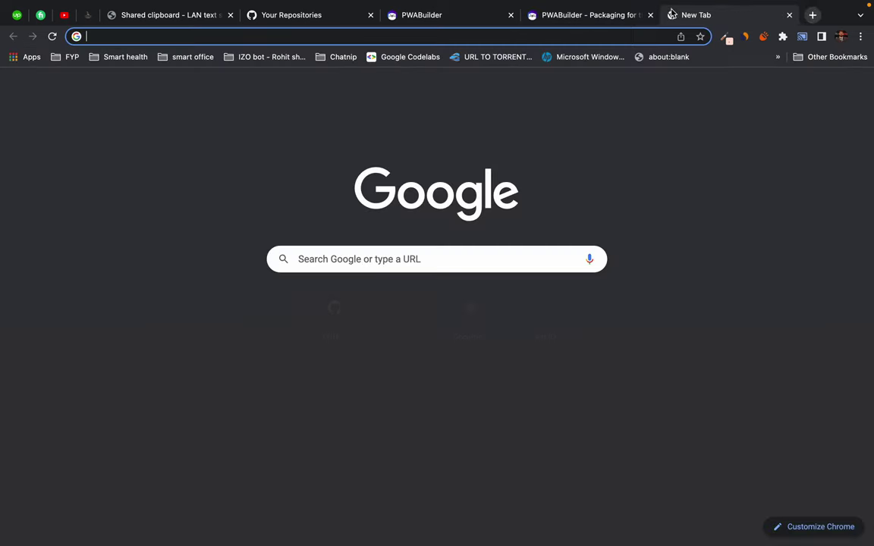
key("super+v")
key("Return")
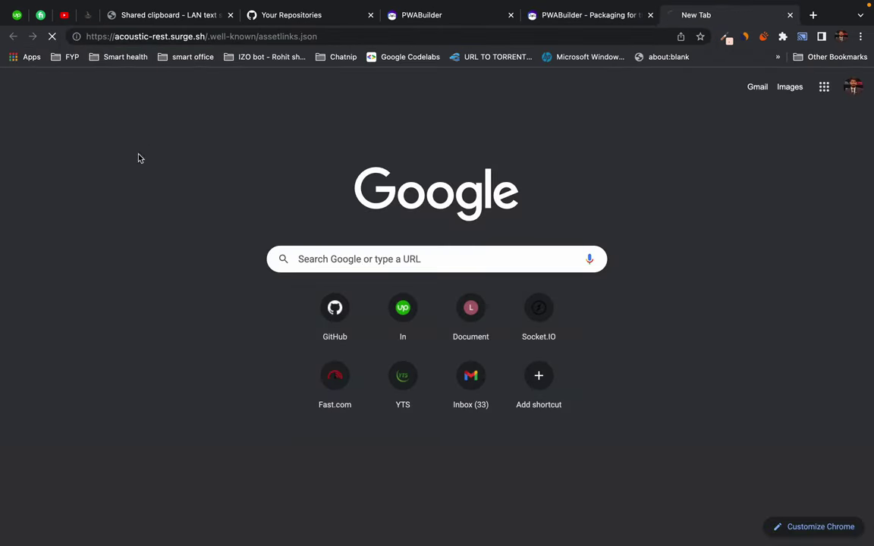
Step: Inspect the page's network activity in DevTools, clearing the request log and reloading the assetlinks.json address
right_click(109, 173)
left_click(129, 306)
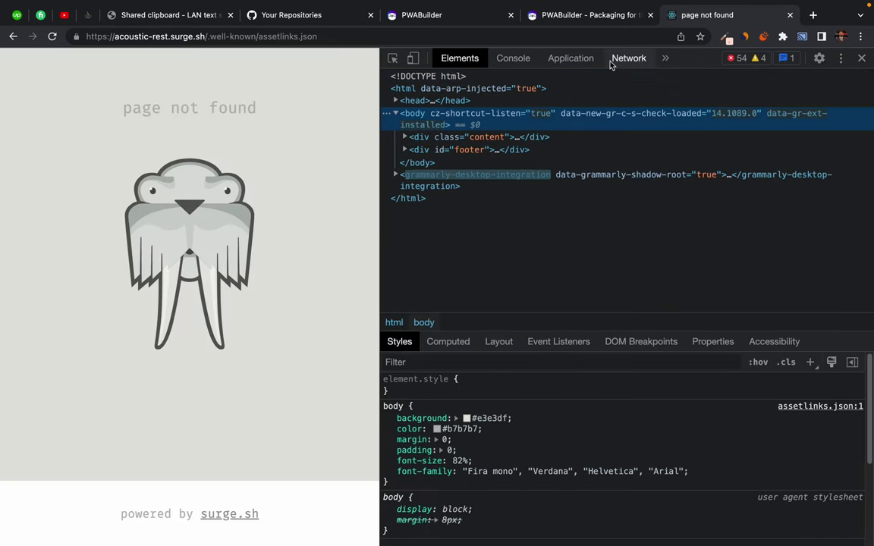
left_click(626, 57)
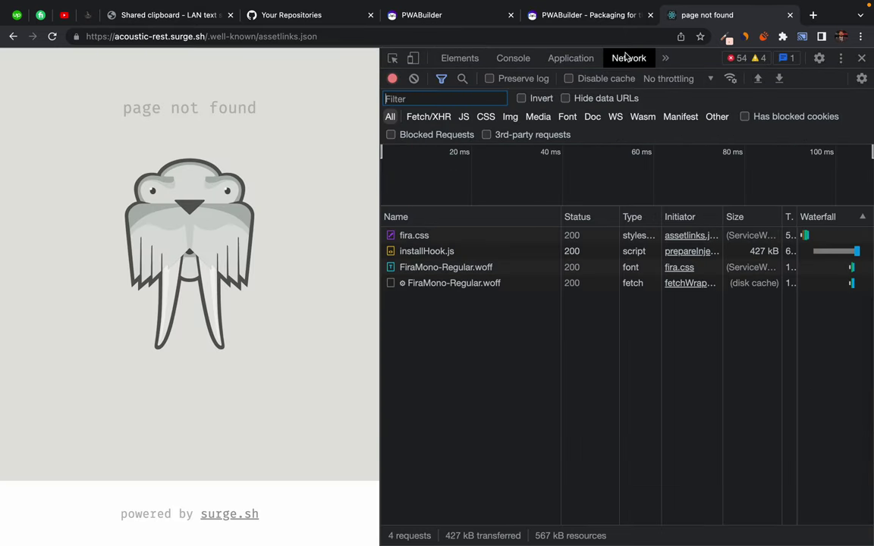
left_click(415, 78)
left_click(52, 36)
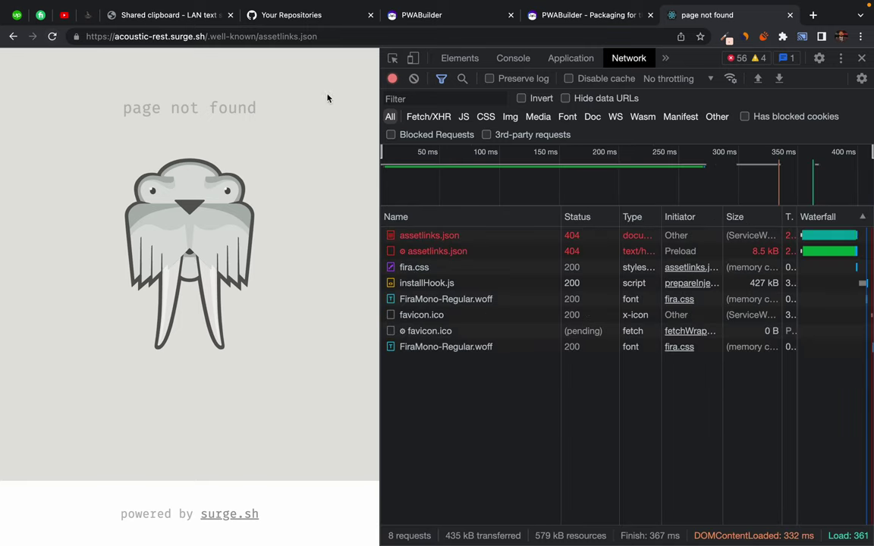
Step: Load the root page of acoustic-rest.surge.sh to check the site, and return to the assetlinks.json address
left_click_drag(209, 36, 444, 35)
key("BackSpace")
key("Return")
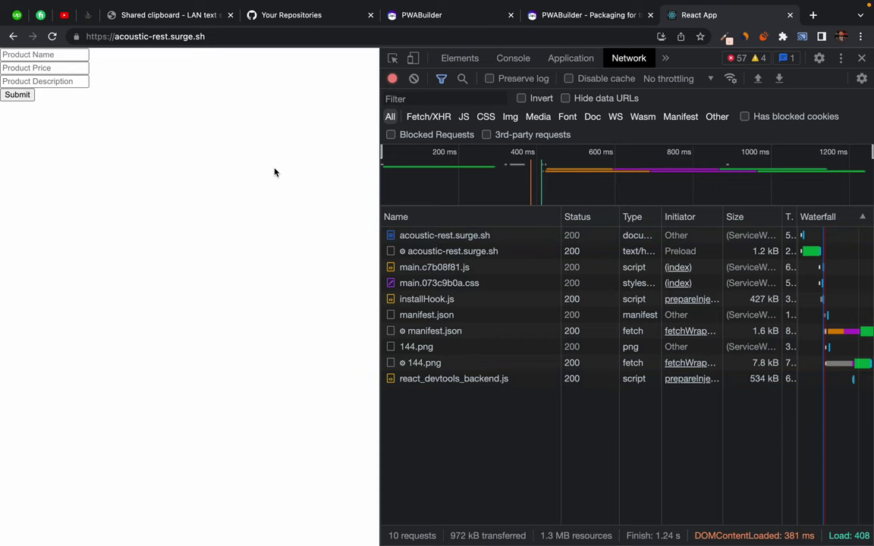
key("super+bracketleft")
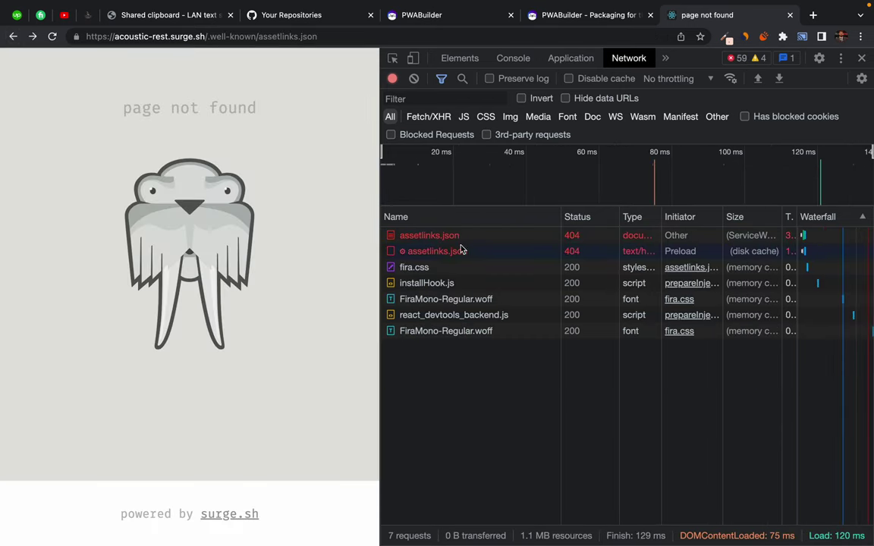
Step: Compare the headers of the two assetlinks.json network requests, widening the request list
left_click(431, 252)
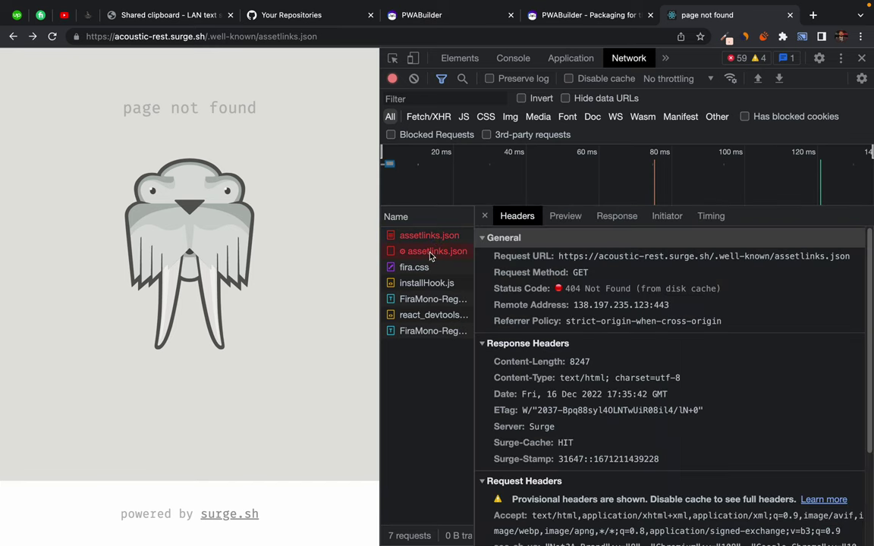
left_click(573, 218)
left_click(503, 218)
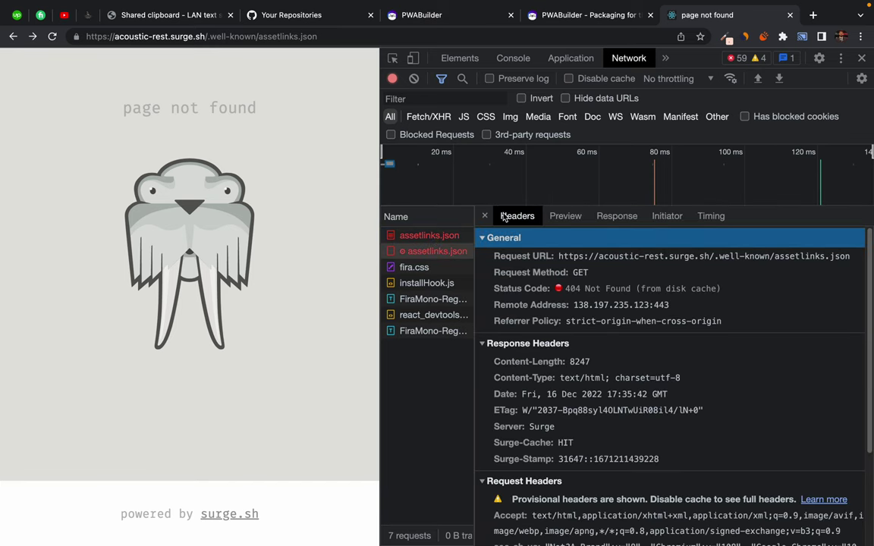
left_click(430, 236)
left_click_drag(474, 251, 566, 250)
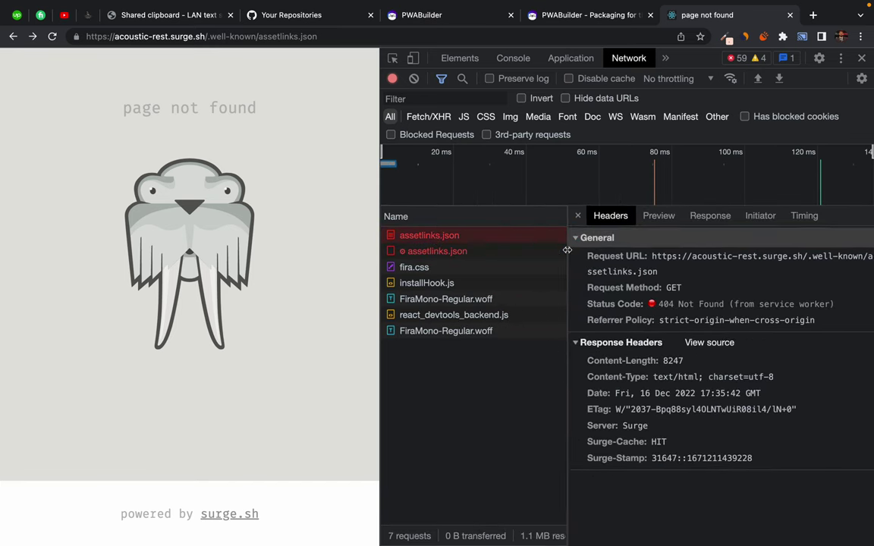
left_click(449, 252)
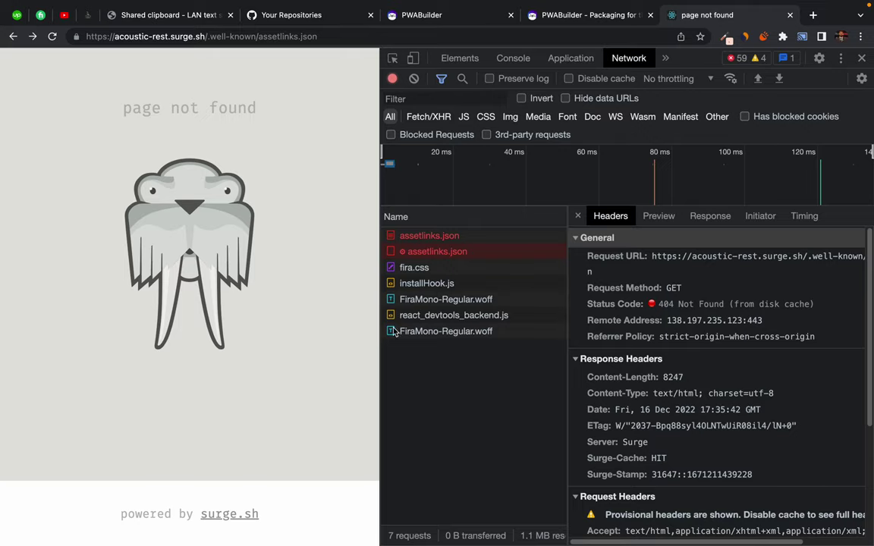
Step: Switch to VS Code and review the cache and offline fallback code at the start of sw.js
key("ctrl+Left")
key("ctrl+Right")
key("ctrl+Right")
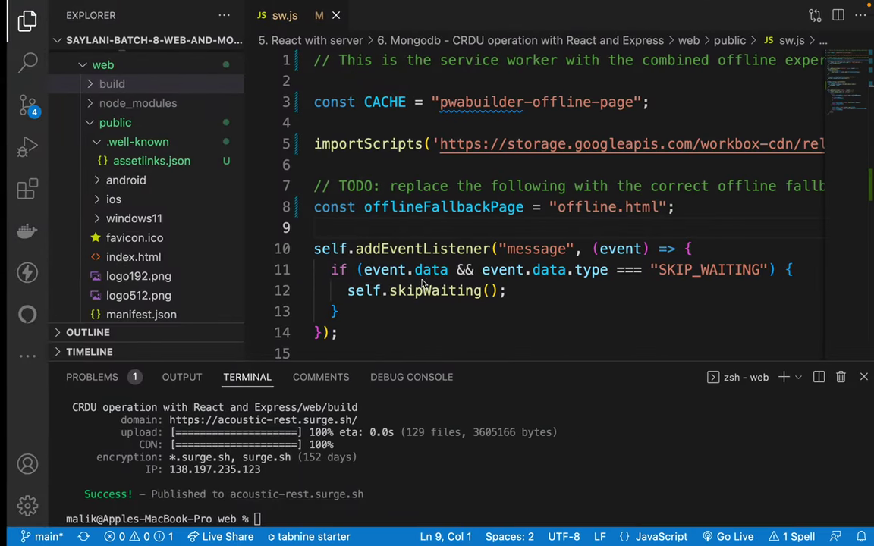
left_click_drag(357, 85, 444, 221)
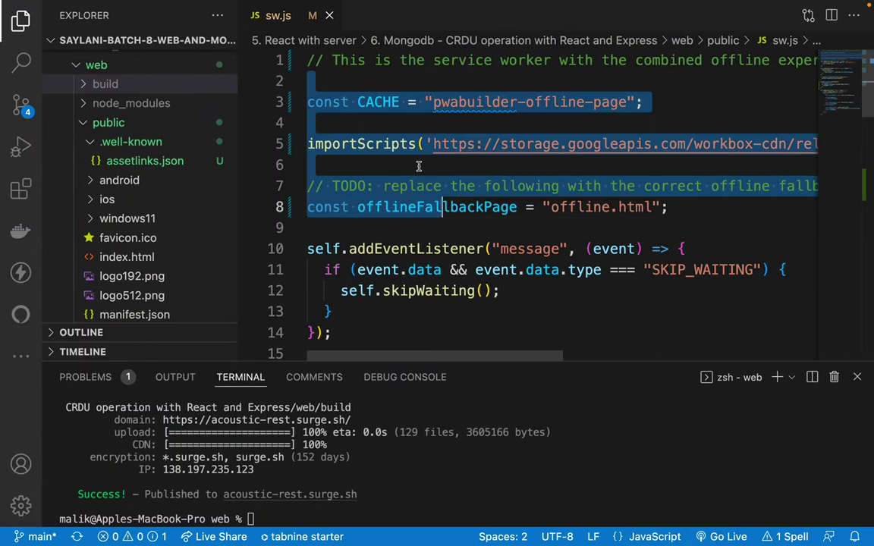
left_click(477, 207)
scroll(163, 262, "down", 3)
scroll(163, 261, "up", 5)
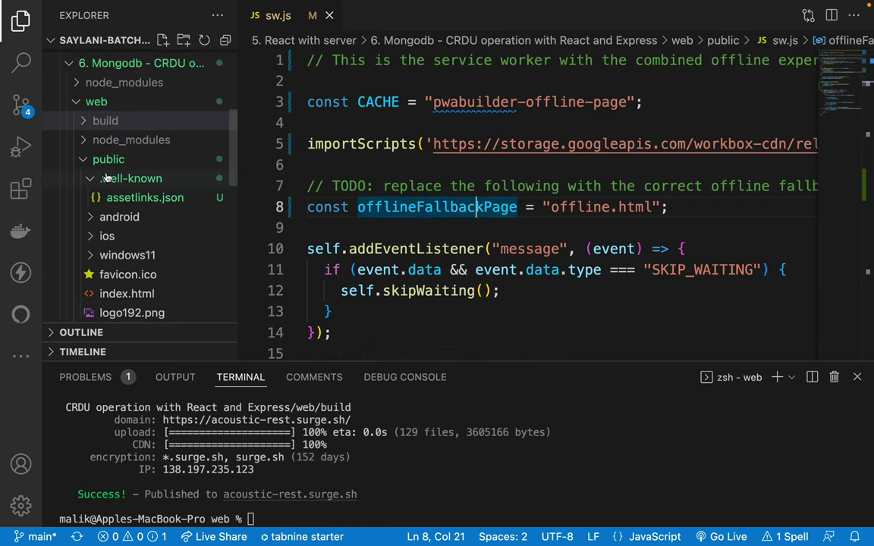
Step: Examine the contents of the web project's build folder, view its robots.txt and close that file
left_click(103, 121)
scroll(118, 174, "down", 1)
scroll(118, 174, "down", 5)
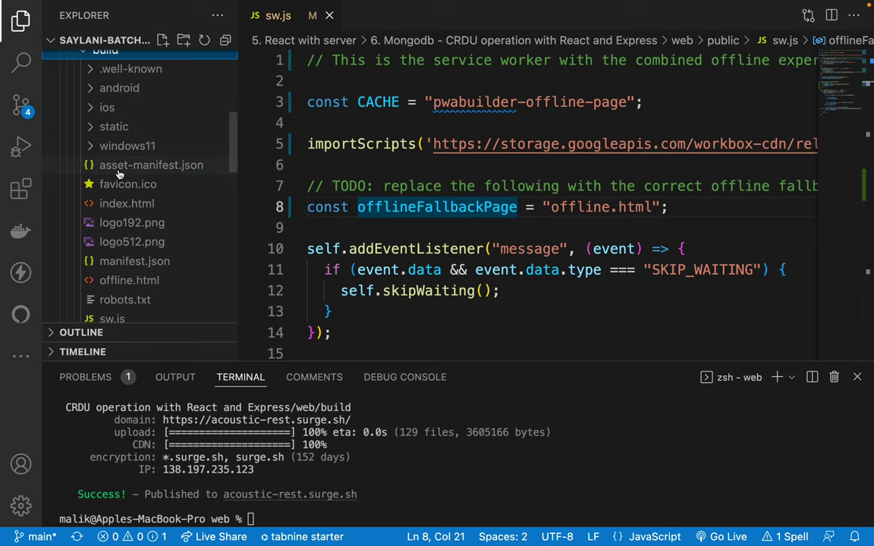
scroll(119, 173, "down", 2)
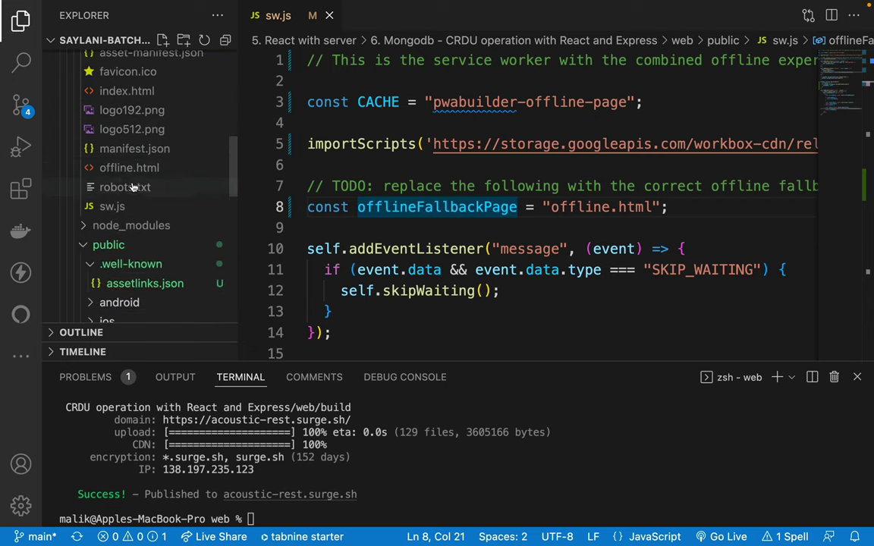
left_click(129, 185)
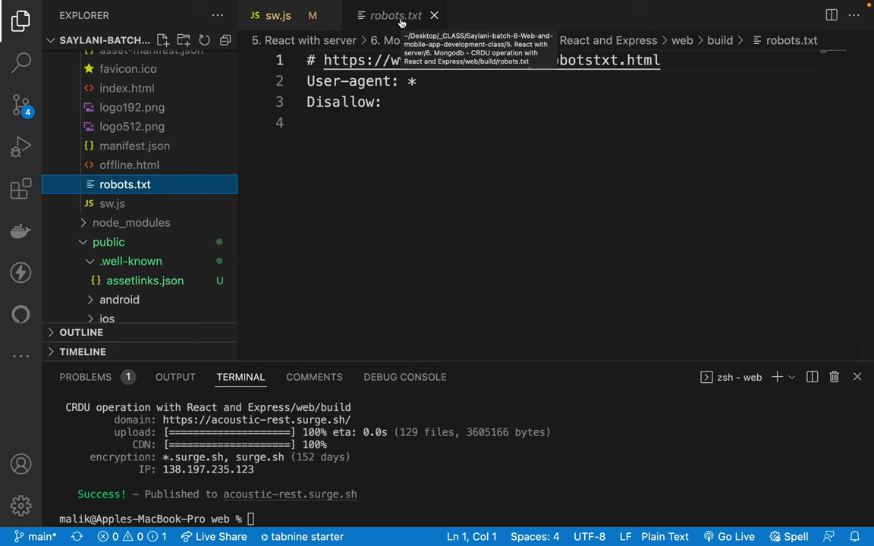
key("super+w")
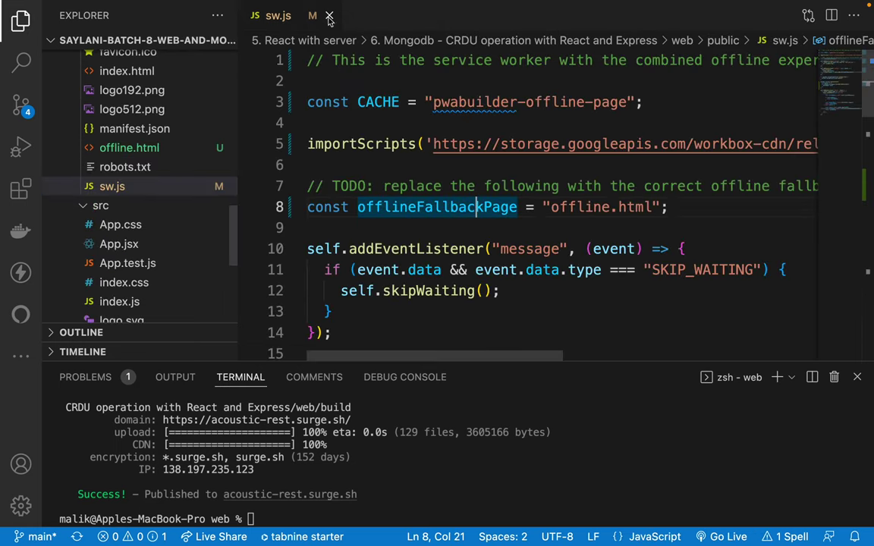
Step: Find and open assetlinks.json in the .well-known folder under public
left_click(138, 205)
scroll(139, 204, "down", 3)
scroll(139, 203, "up", 8)
scroll(129, 208, "up", 5)
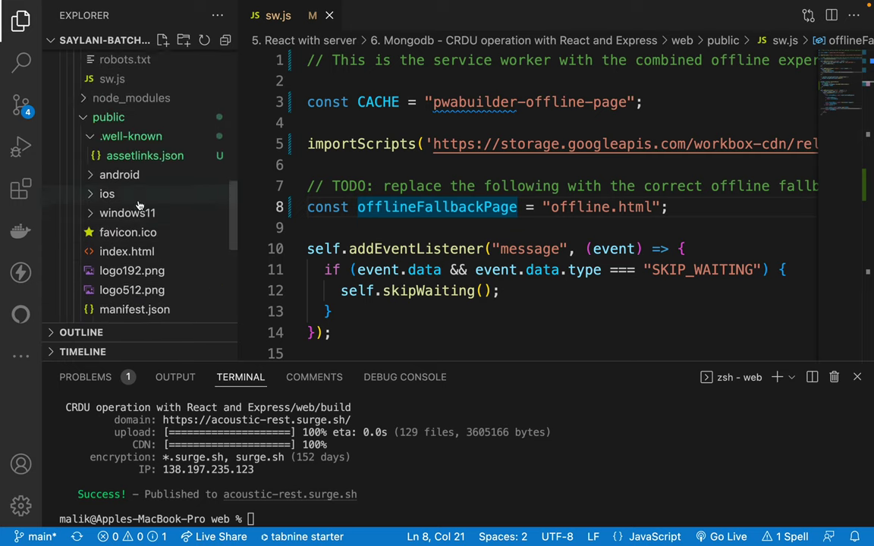
left_click(129, 210)
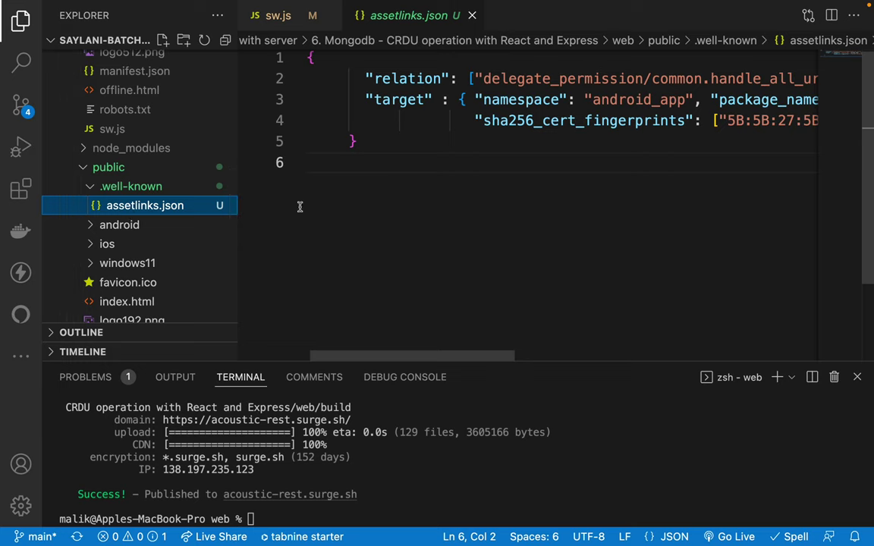
Step: Re-enter the name of the assetlinks folder under public as .well-known and expand the folder
left_click(135, 187)
key("Return")
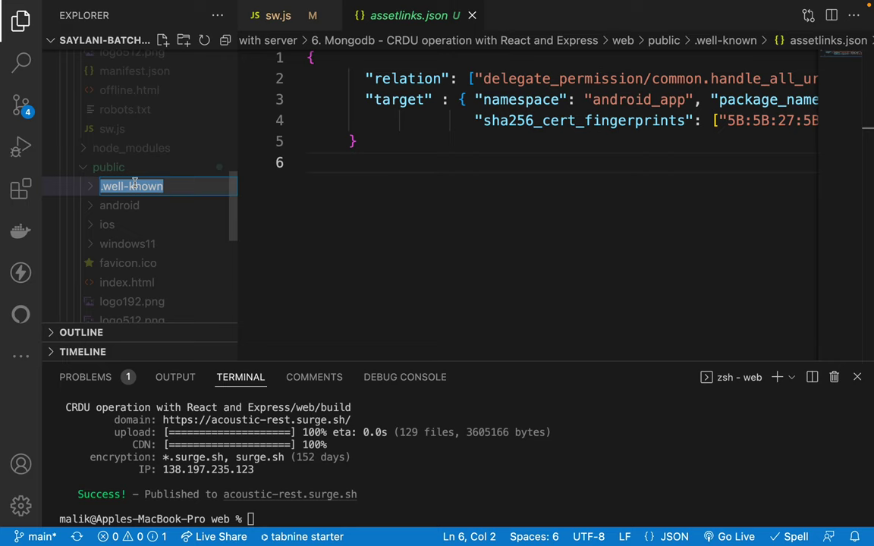
key("BackSpace")
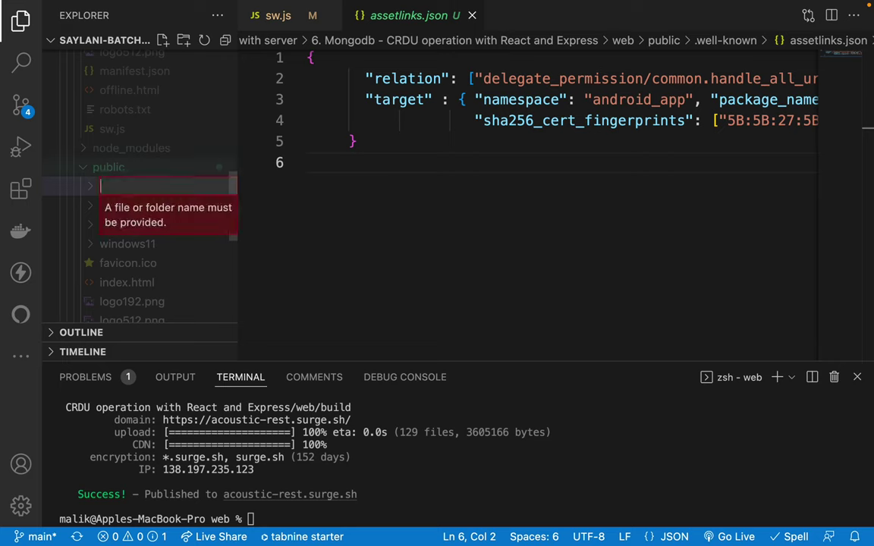
type(".well-known")
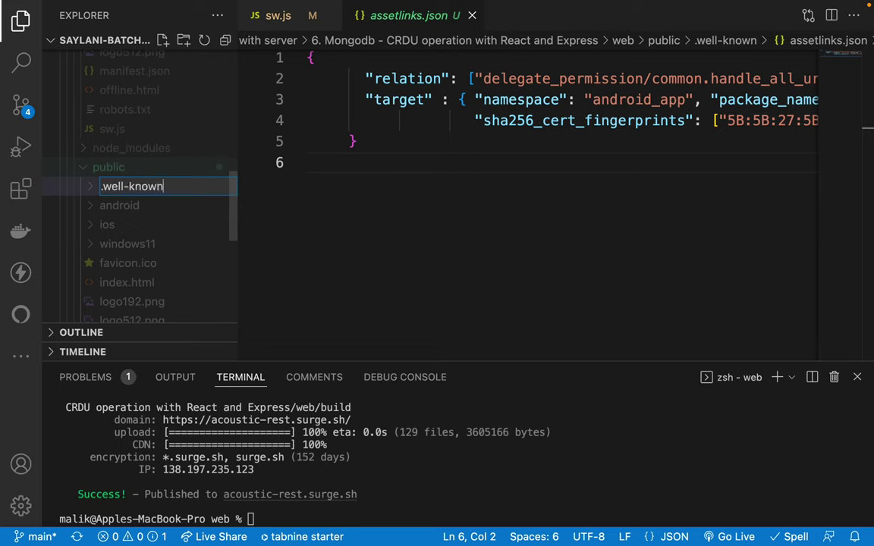
key("Return")
left_click(90, 188)
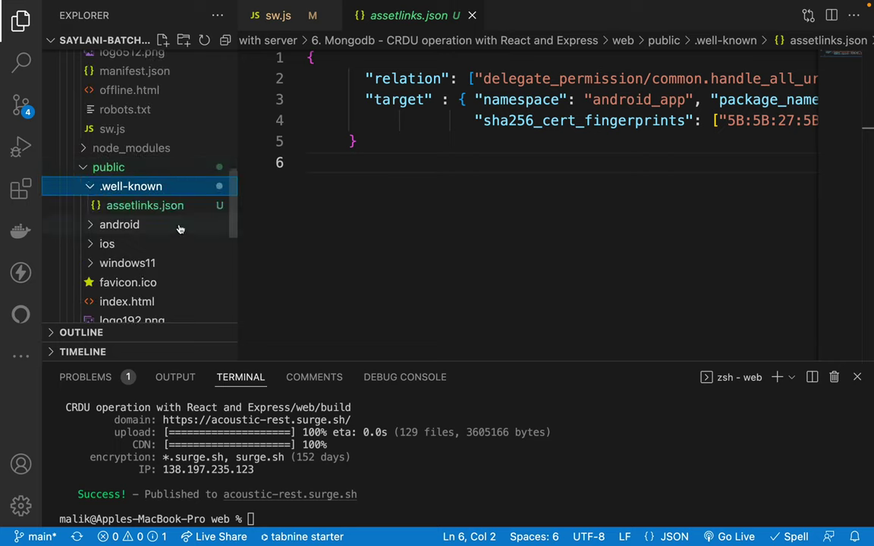
Step: Rebuild the web project in the terminal with npm run build
scroll(180, 227, "down", 2)
left_click(327, 208)
left_click(440, 467)
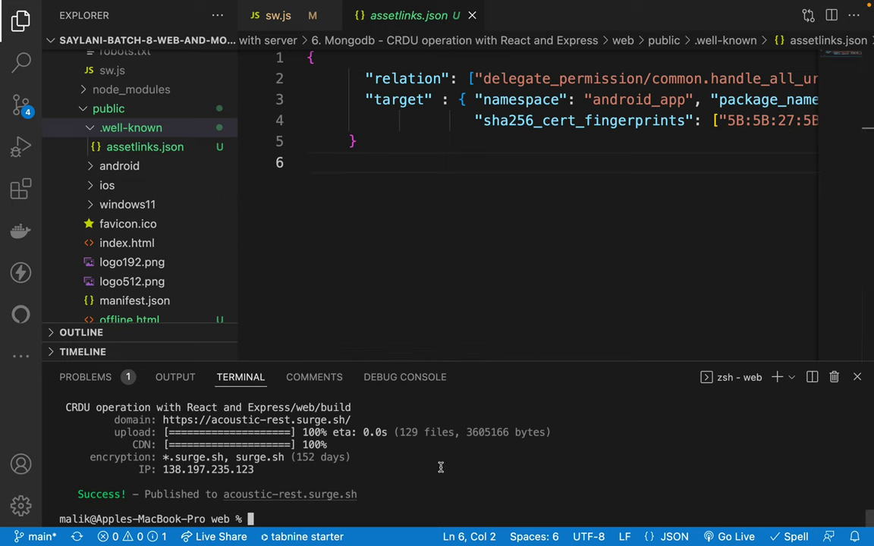
type("npm run build")
key("Return")
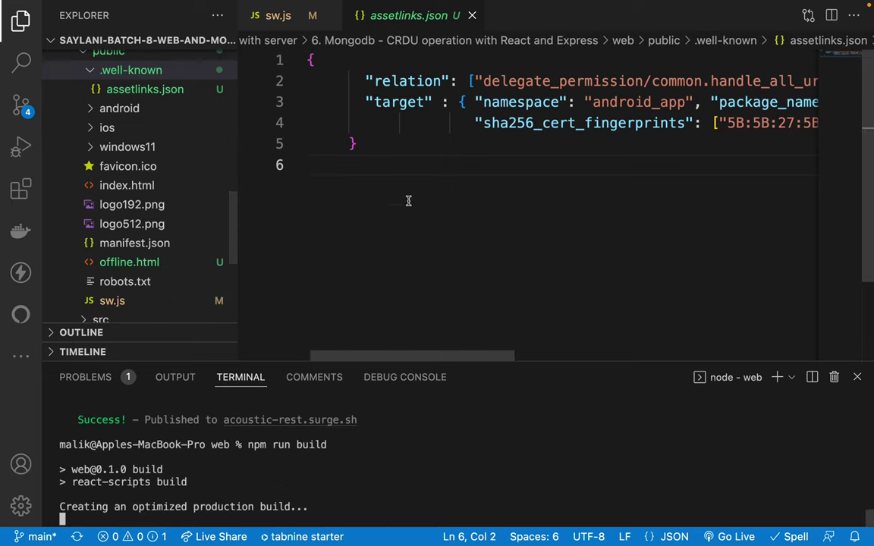
Step: Delete the web project's build folder and generate a fresh one with npm run build
scroll(127, 170, "up", 3)
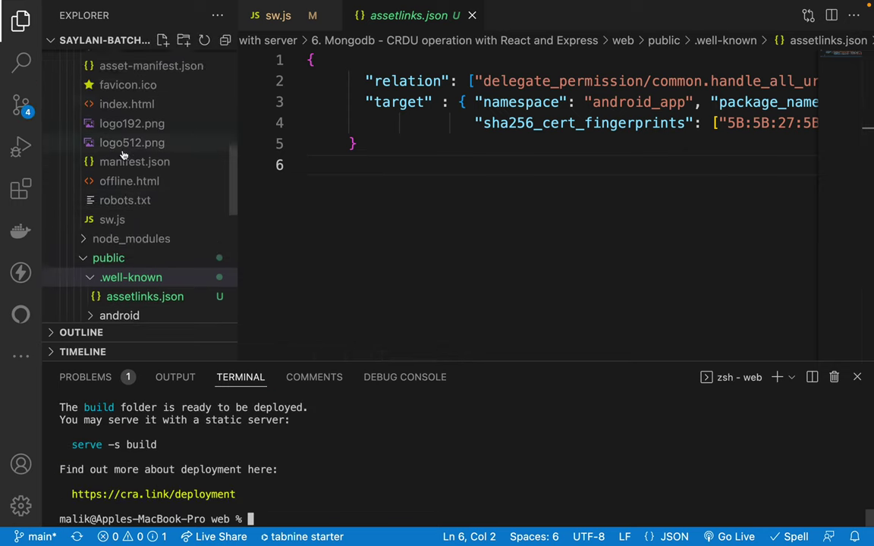
scroll(121, 137, "up", 5)
left_click(106, 119)
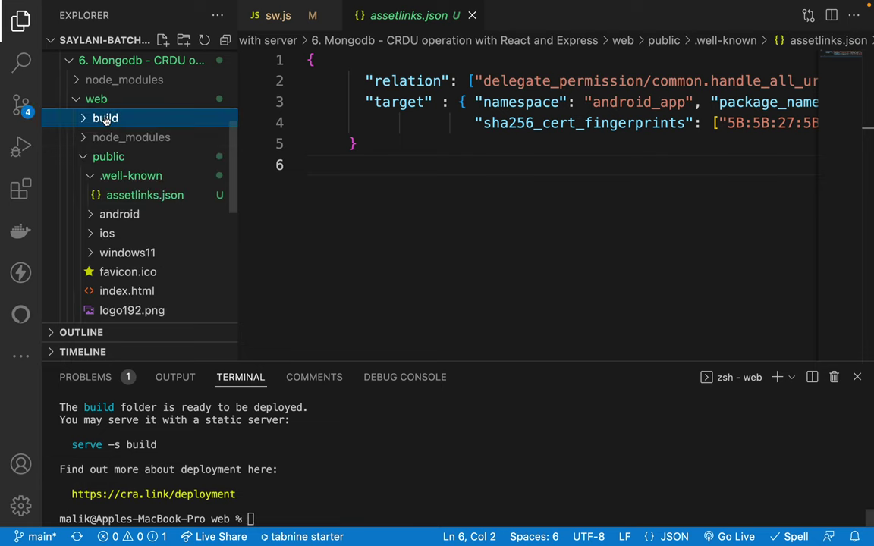
key("super+BackSpace")
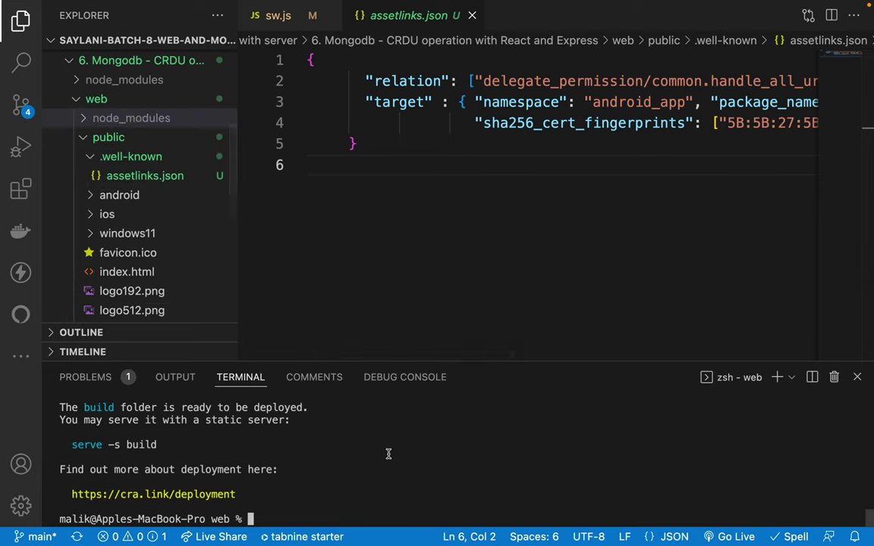
left_click(390, 455)
type("npm run build")
key("Return")
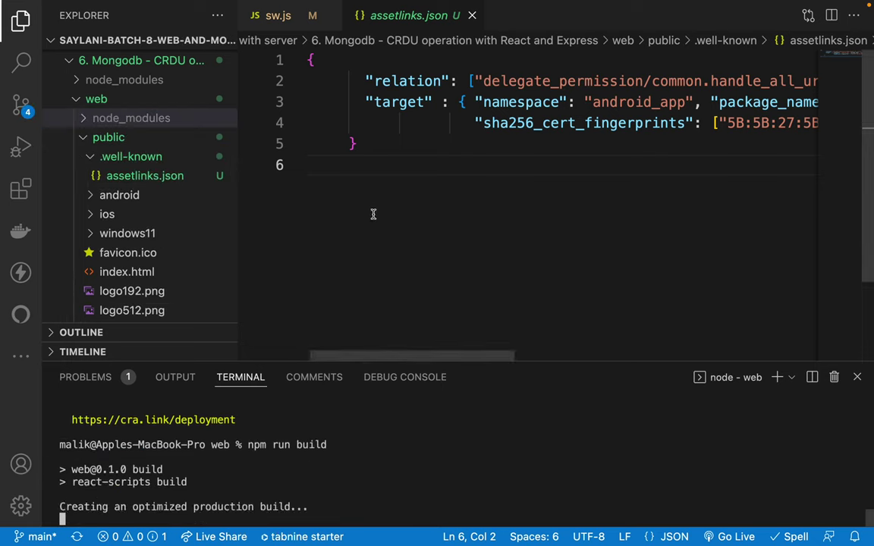
Step: Open assetlinks.json from the new build's .well-known folder and check its package name and certificate fingerprint lines
left_click(85, 119)
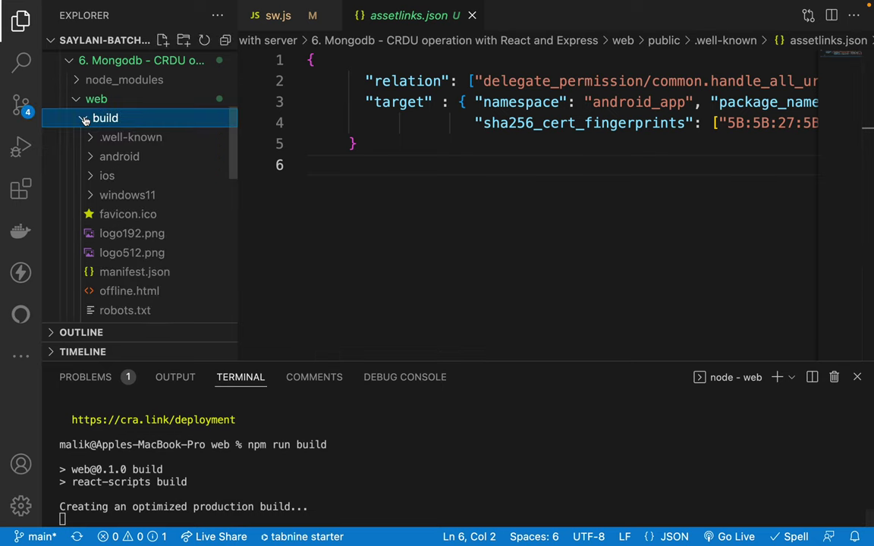
left_click(91, 139)
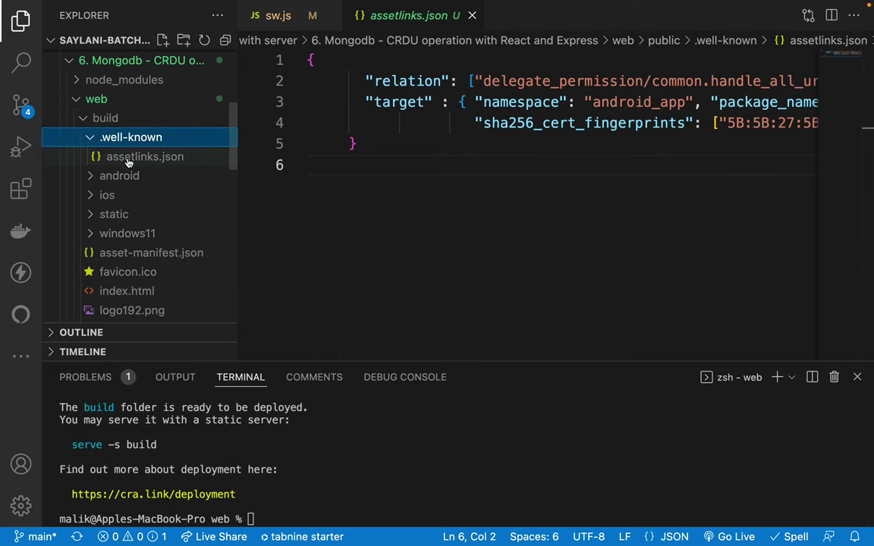
left_click(127, 159)
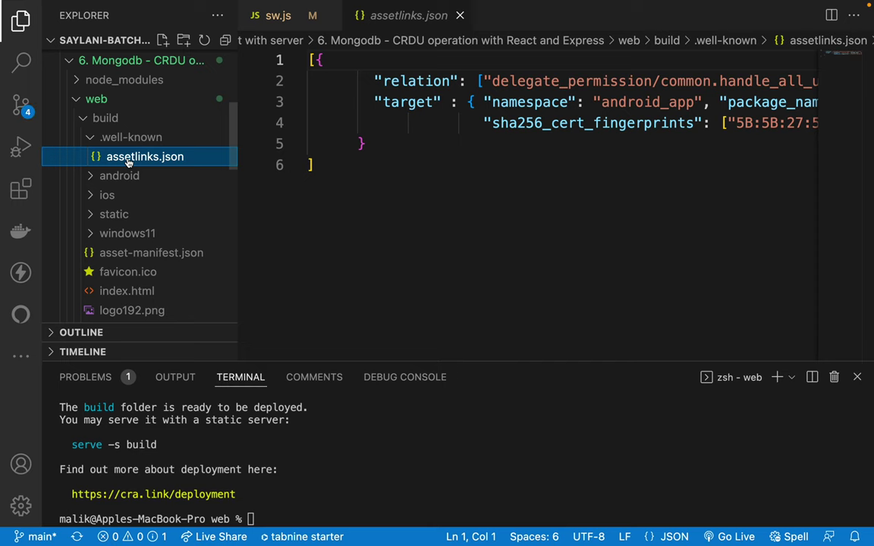
scroll(387, 208, "right", 10)
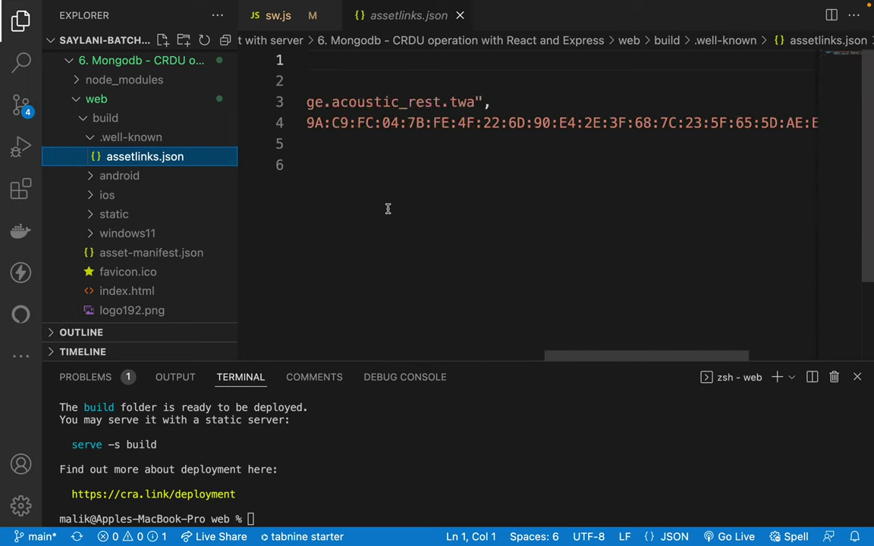
Step: Switch to Chrome, reload the live .well-known/assetlinks.json page, and inspect the headers and preview of its network requests
scroll(388, 208, "left", 10)
key("super+Tab")
left_click(52, 37)
left_click(51, 36)
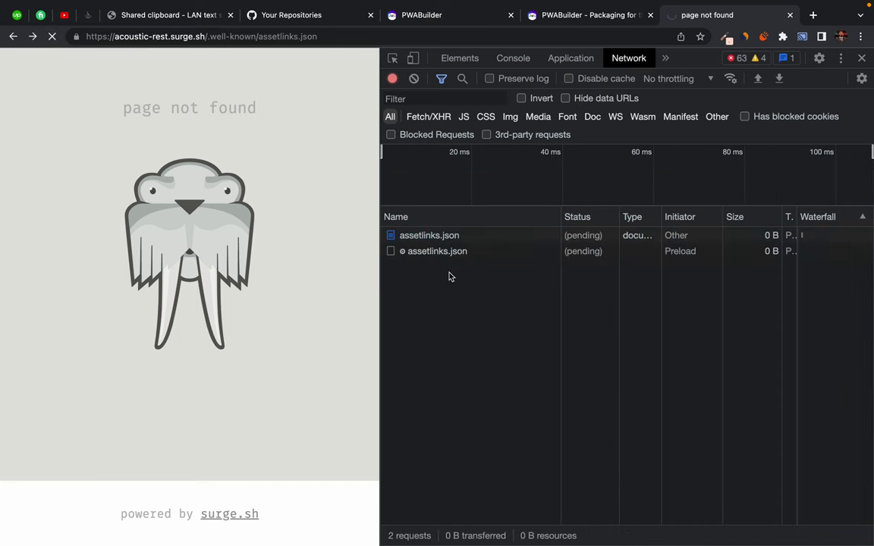
left_click(485, 251)
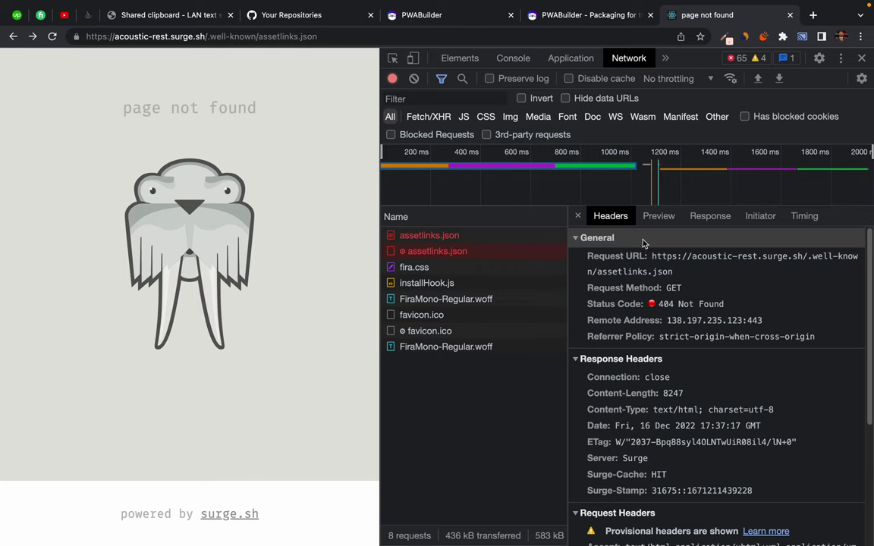
left_click(663, 218)
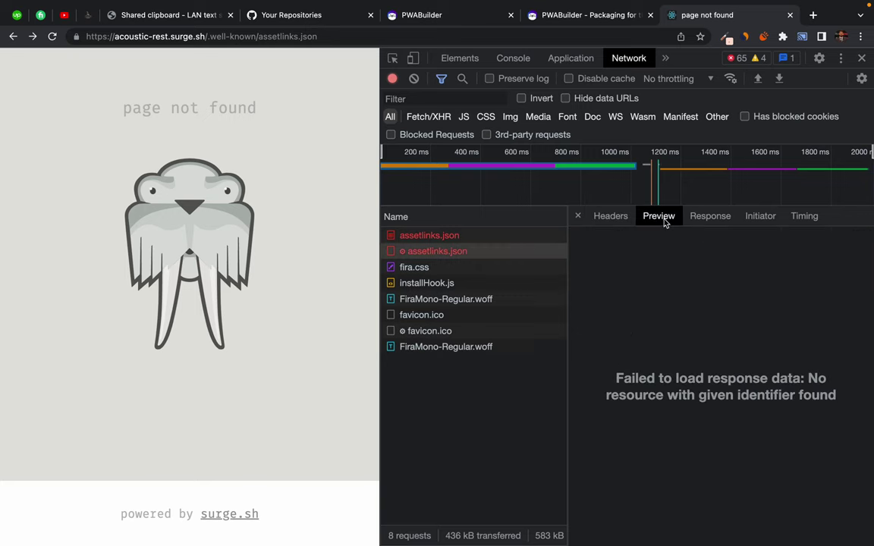
left_click(618, 217)
left_click(447, 235)
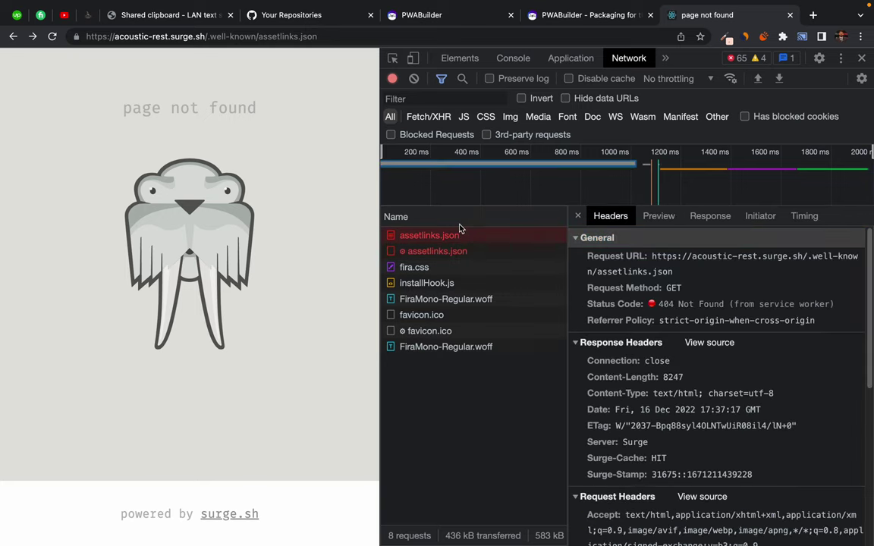
Step: Return to VS Code and start the web project's local development server with npm start
key("ctrl+Right")
left_click(338, 475)
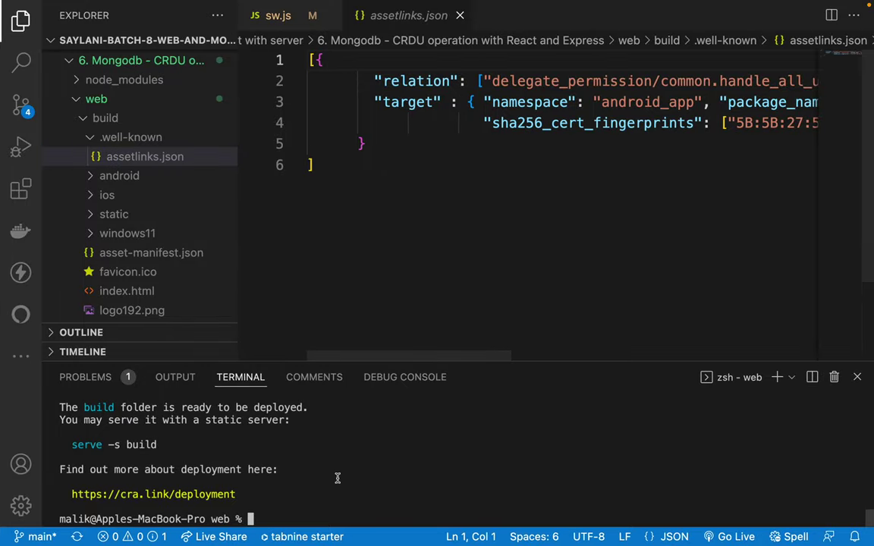
type("npm start")
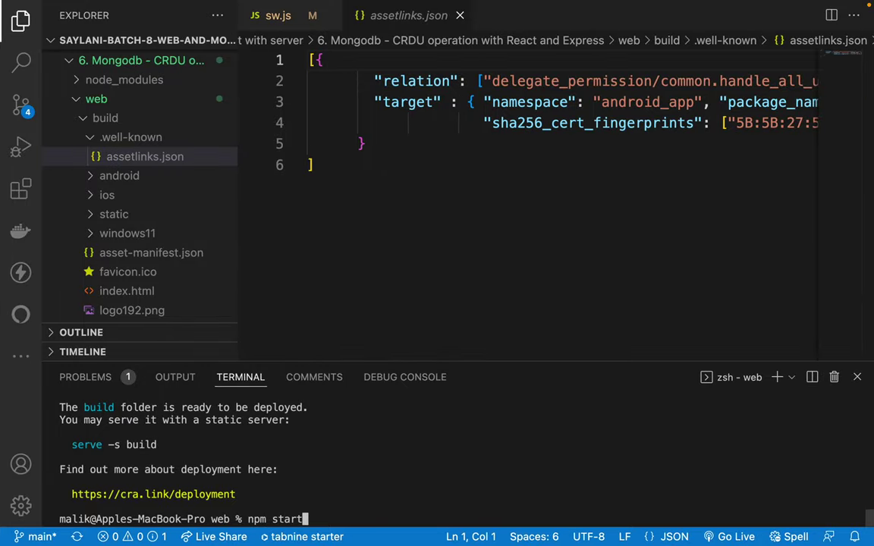
key("Return")
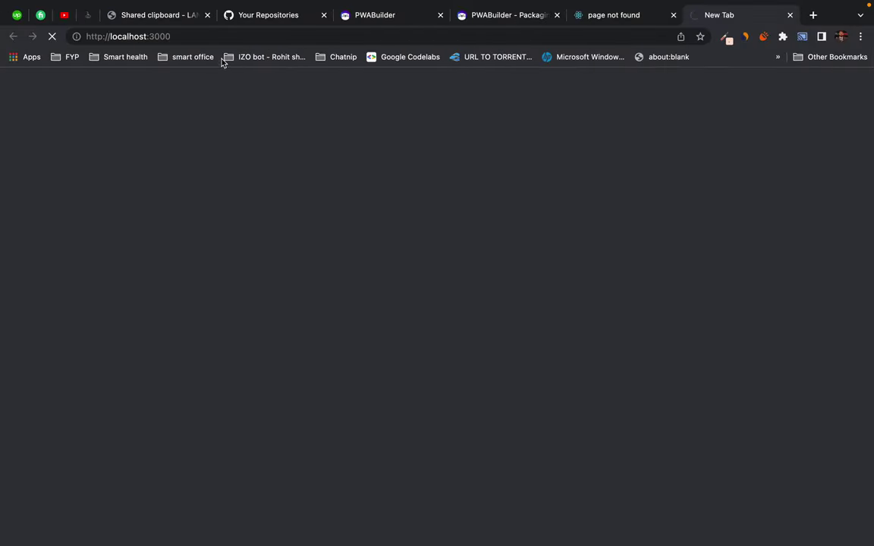
Step: Try to open the path /.wel-known on localhost:3000 in the browser
left_click(195, 34)
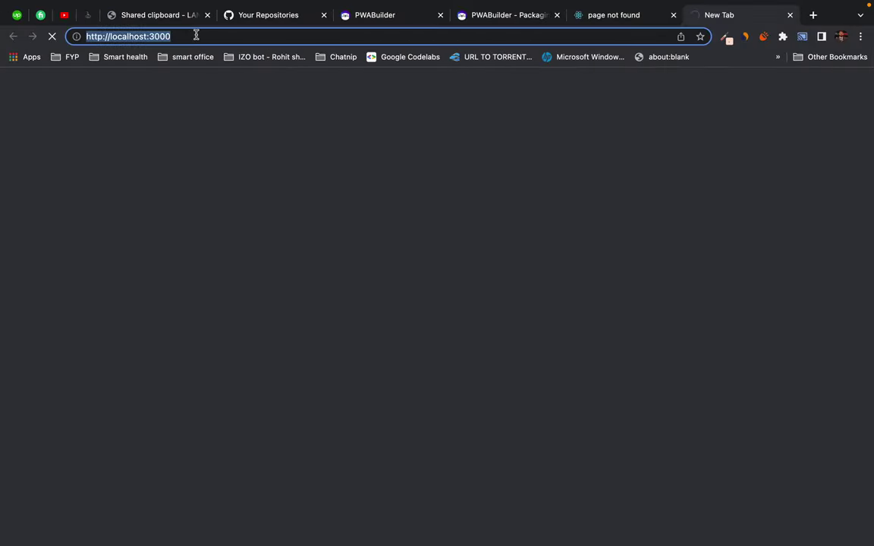
left_click(216, 35)
type("/")
type(".we")
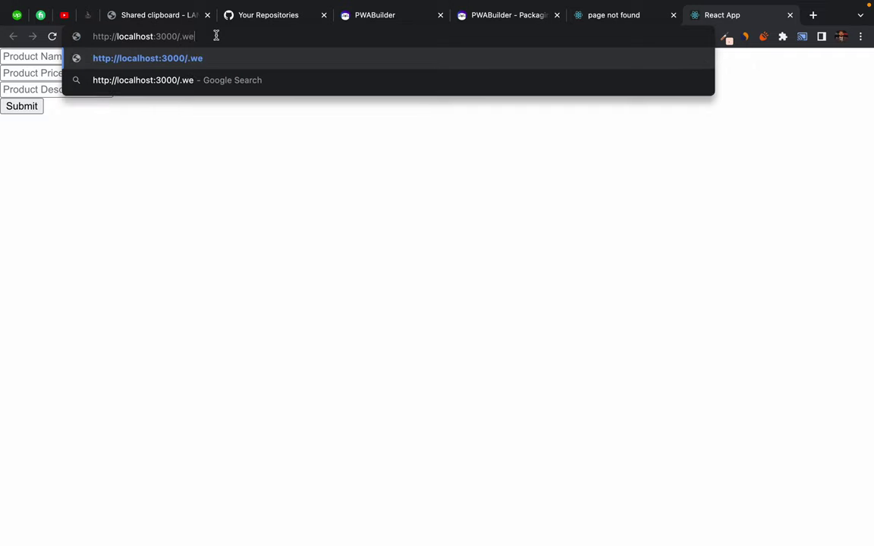
type("l-no")
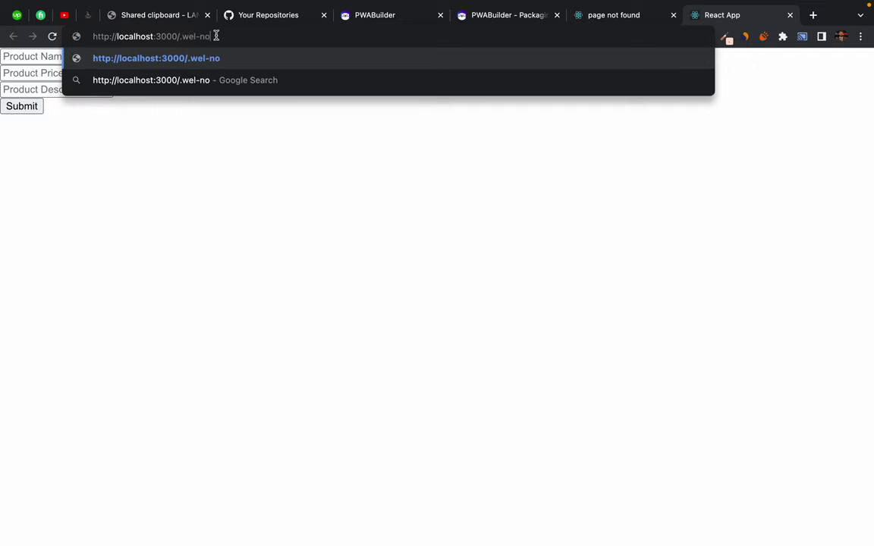
key("BackSpace")
key("BackSpace")
type("known")
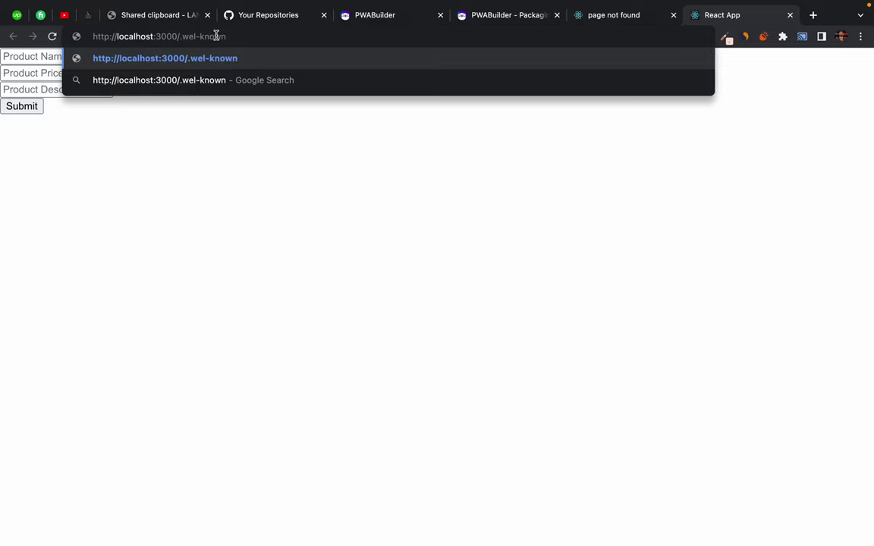
key("Return")
left_click(242, 36)
type("/")
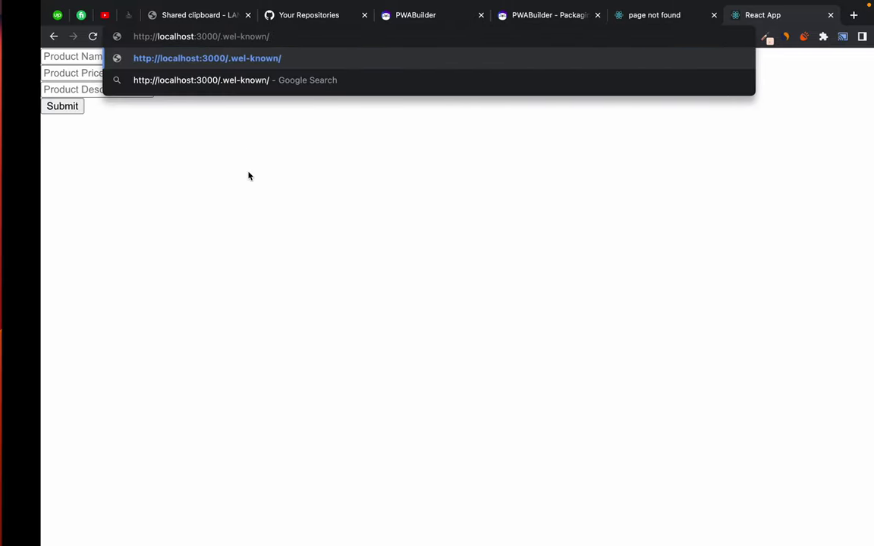
Step: Load .well-known/assetlinks.json on localhost:3000 using the path copied from the live site's address, view its contents, and close the local page
left_click(610, 11)
left_click_drag(206, 36, 425, 49)
key("super+c")
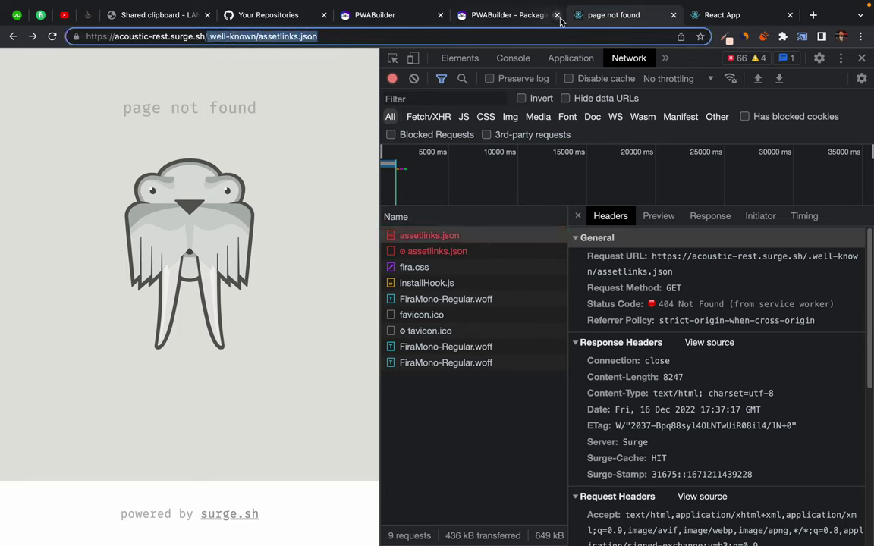
left_click(485, 15)
key("super+9")
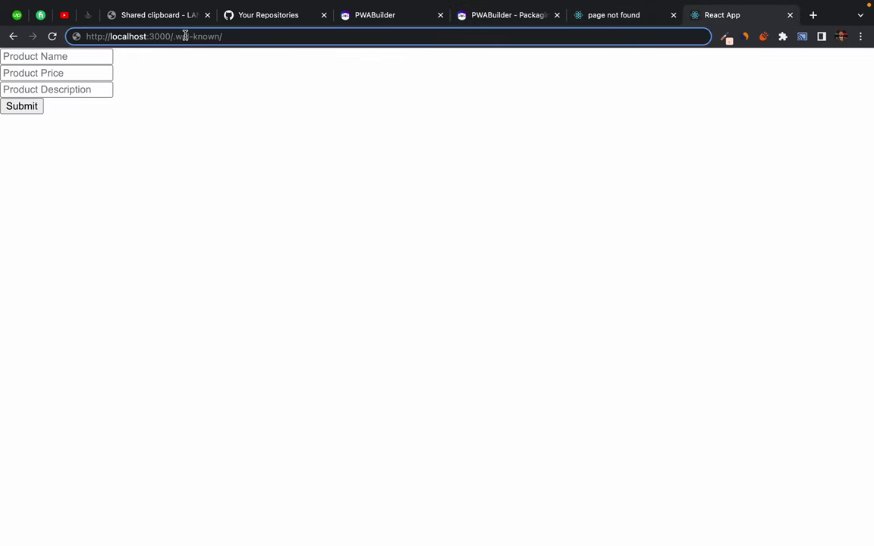
left_click_drag(171, 36, 284, 35)
key("BackSpace")
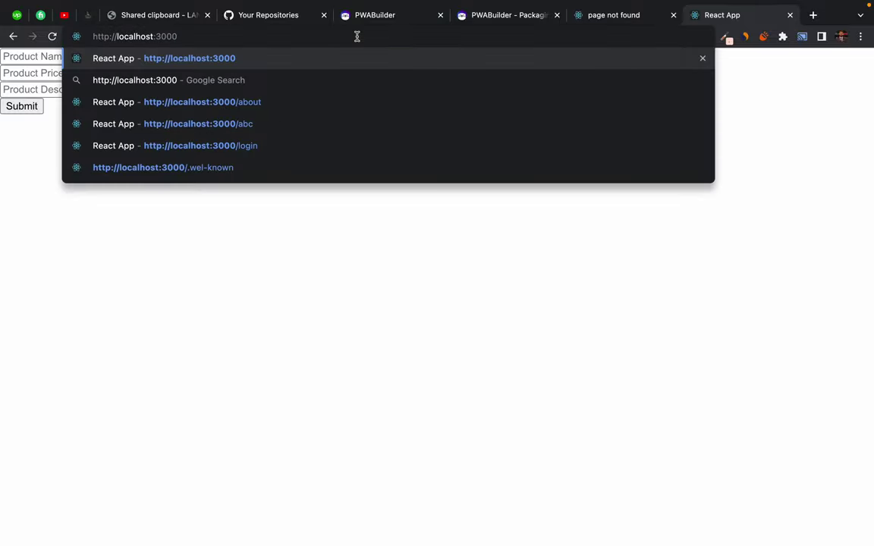
key("super+v")
key("Return")
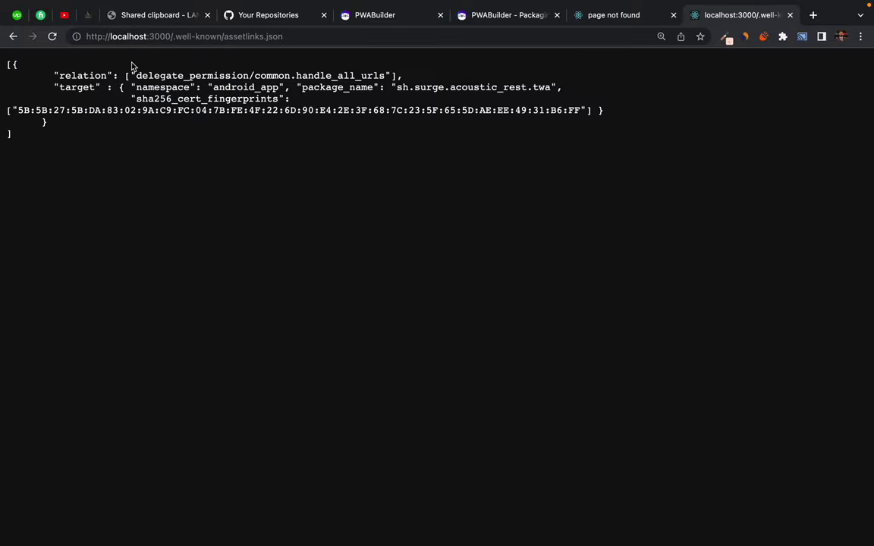
key("super+a")
left_click(282, 209)
key("super+w")
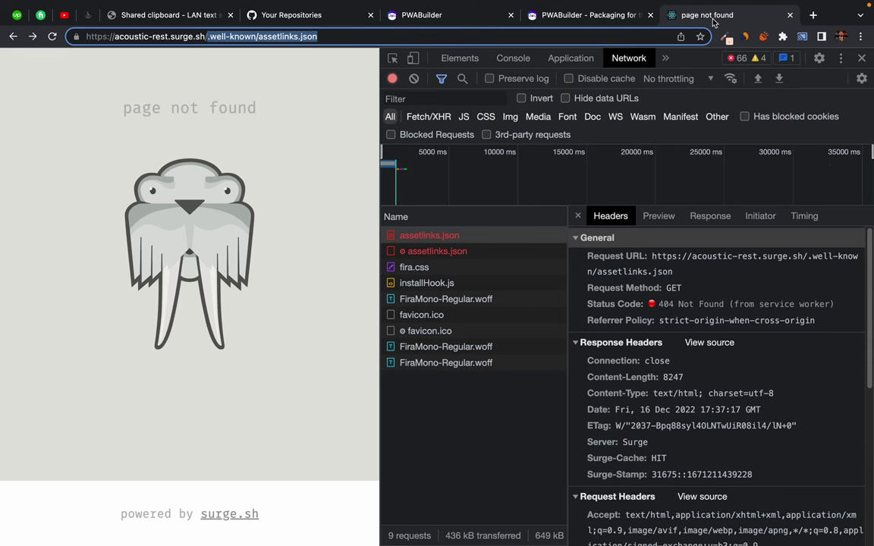
Step: Disable the network cache, reload the live assetlinks.json page, and inspect the headers of its assetlinks.json request
left_click(51, 36)
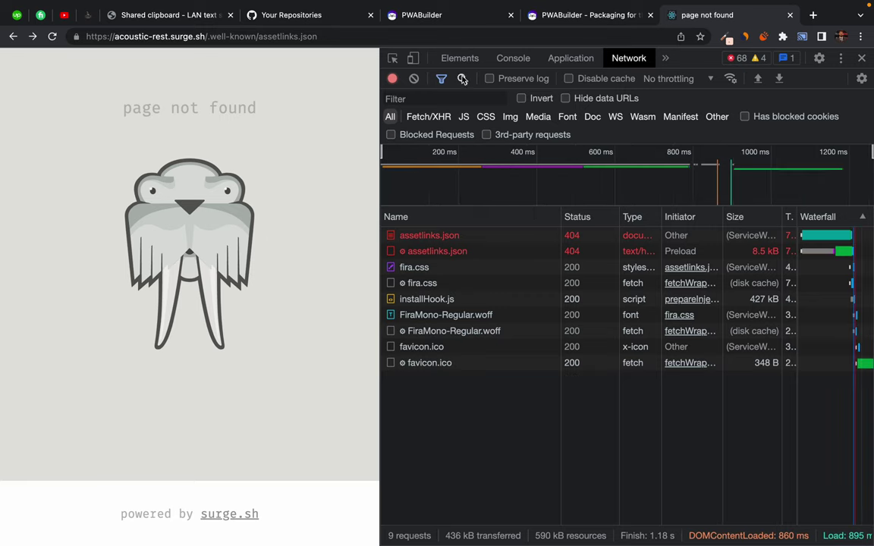
left_click(568, 79)
left_click(52, 37)
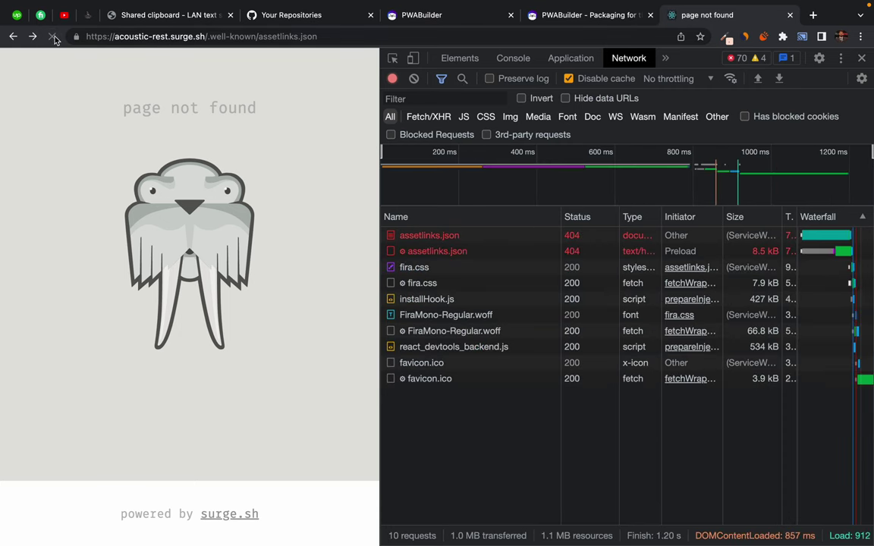
left_click(440, 237)
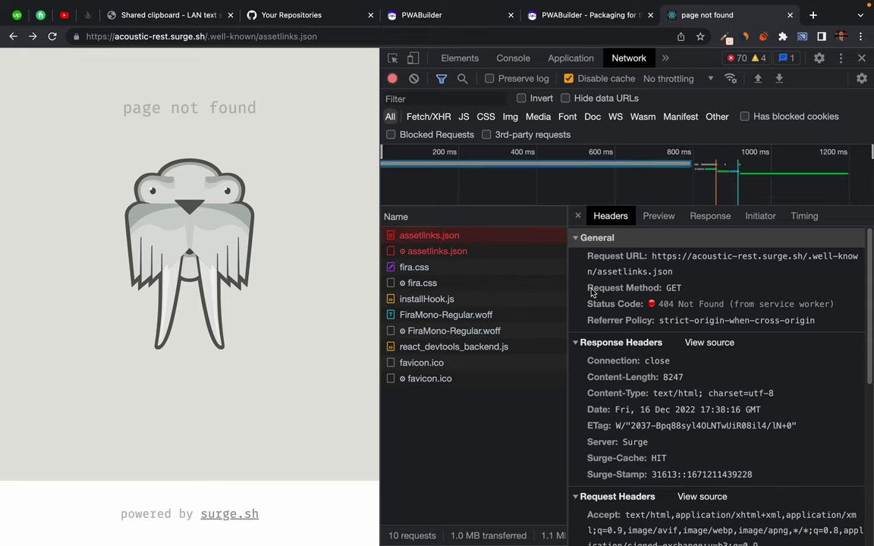
Step: Switch back to VS Code and place the cursor at the end of the build's assetlinks.json file
key("ctrl+Left")
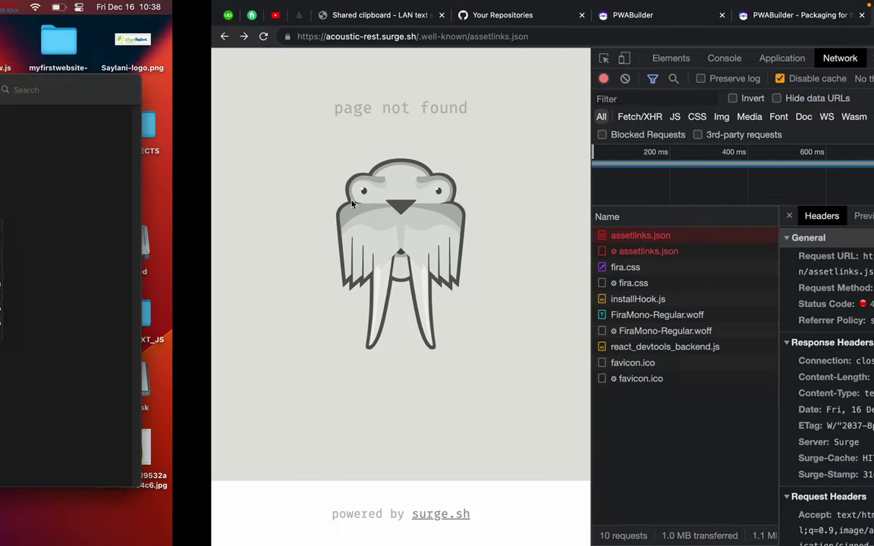
key("ctrl+Right")
key("ctrl+Right")
left_click(357, 259)
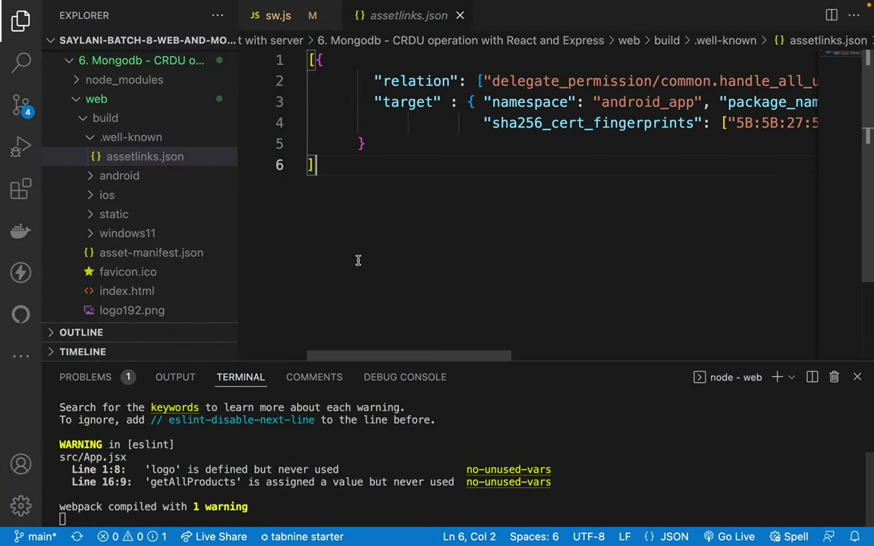
Step: Stop the running development server and start a Surge deployment of the web project's build folder from the terminal
key("ctrl+c")
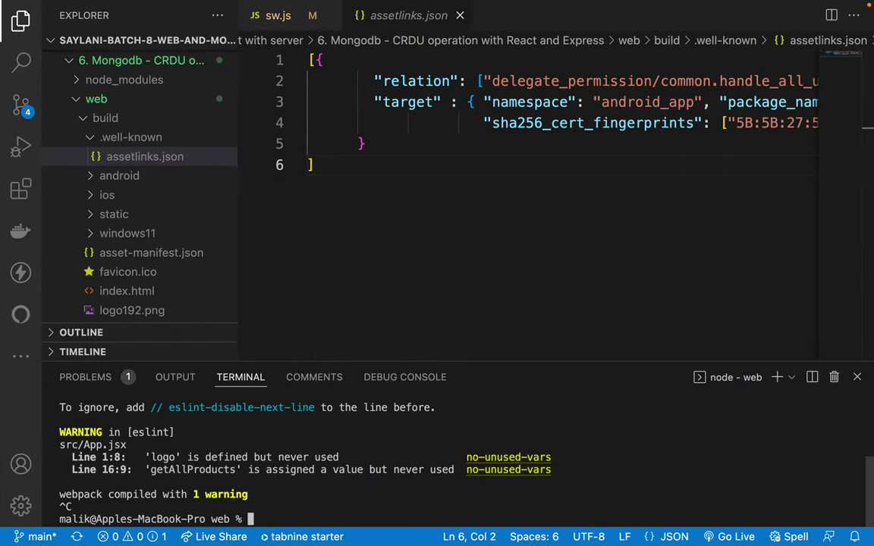
key("Return")
key("Return")
type("npm run build")
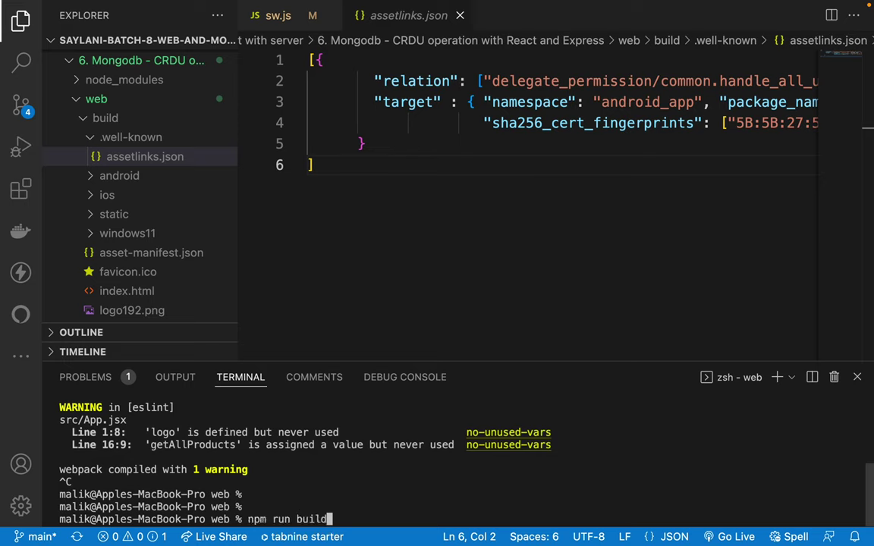
key("ctrl+u")
type("surge")
key("Return")
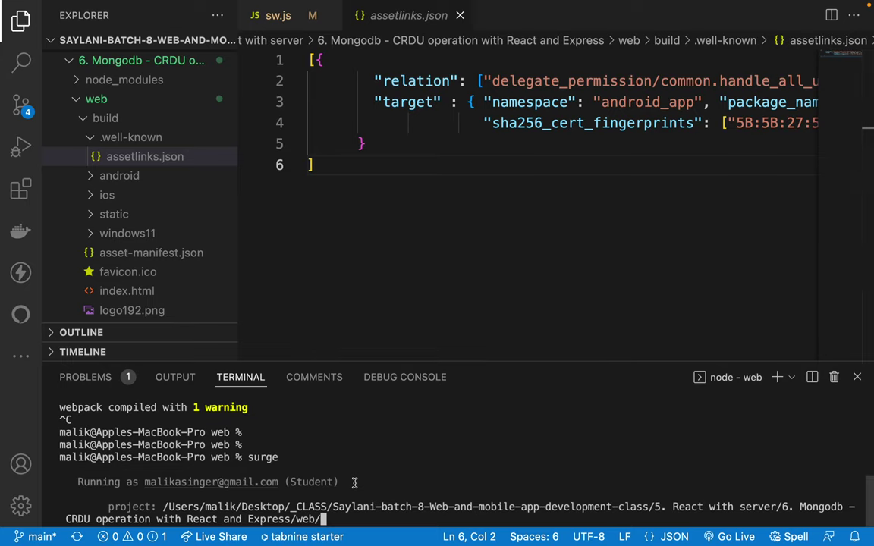
type("build")
key("Return")
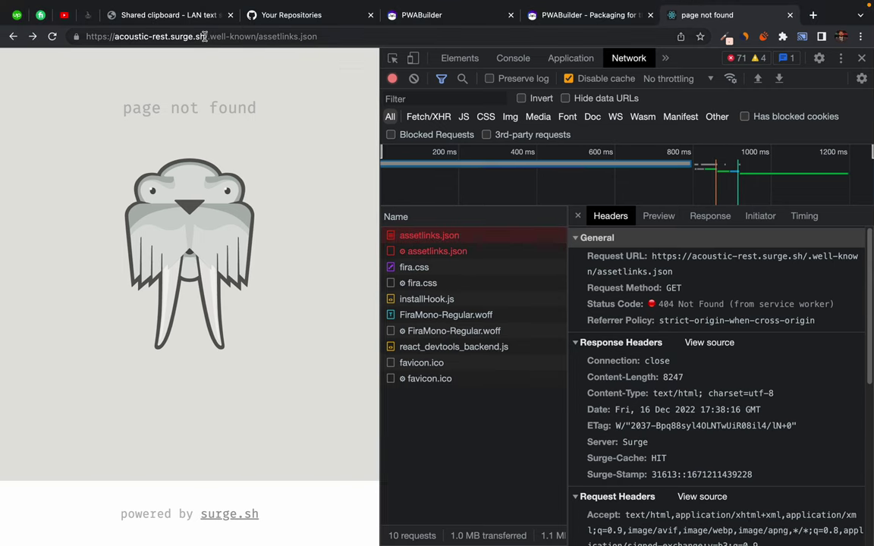
Step: Copy the domain acoustic-rest.surge.sh from the browser address and publish the Surge deployment to it
left_click_drag(204, 36, 110, 37)
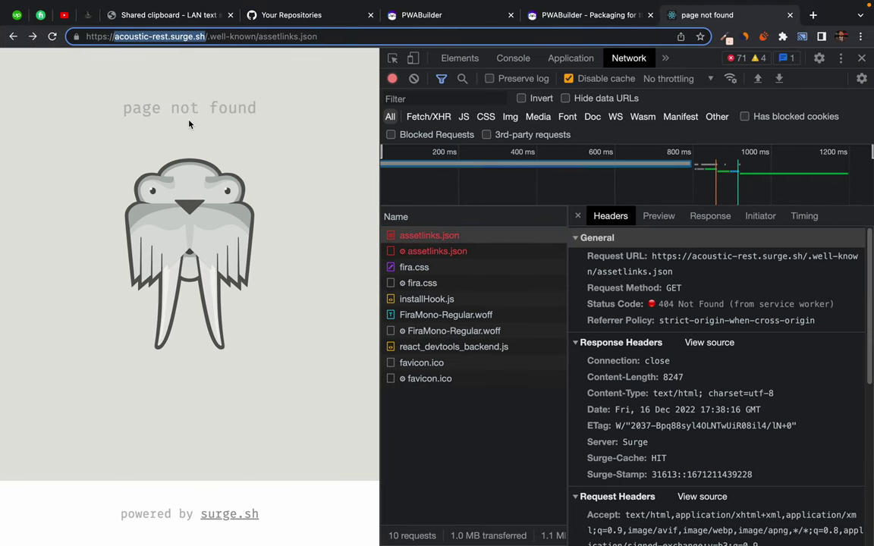
key("ctrl+Right")
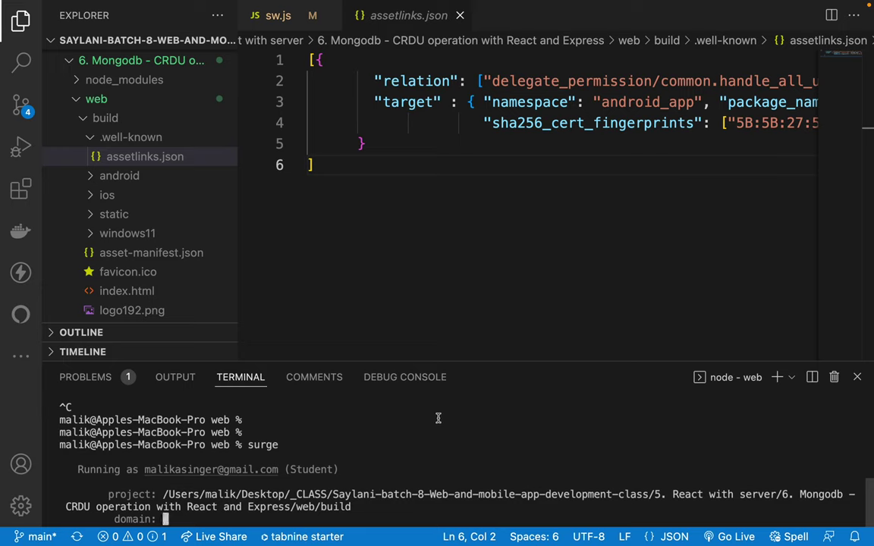
key("super+v")
key("Return")
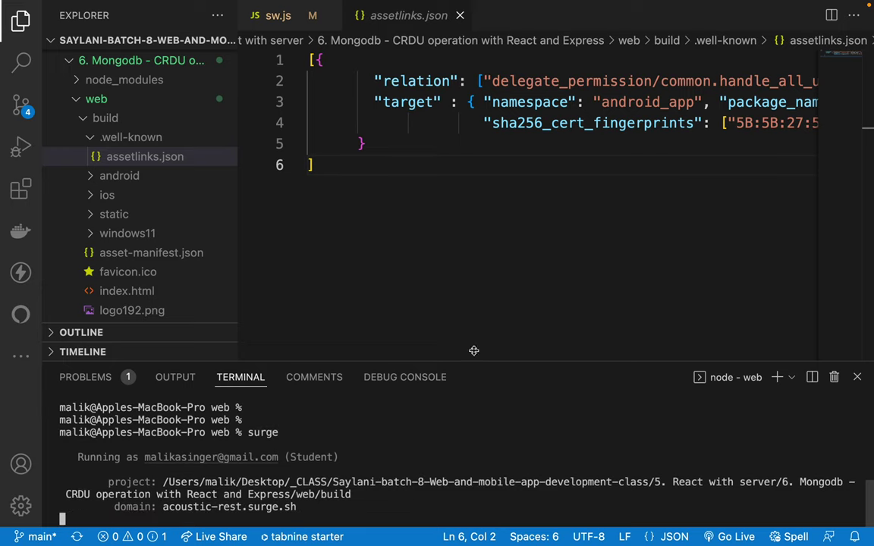
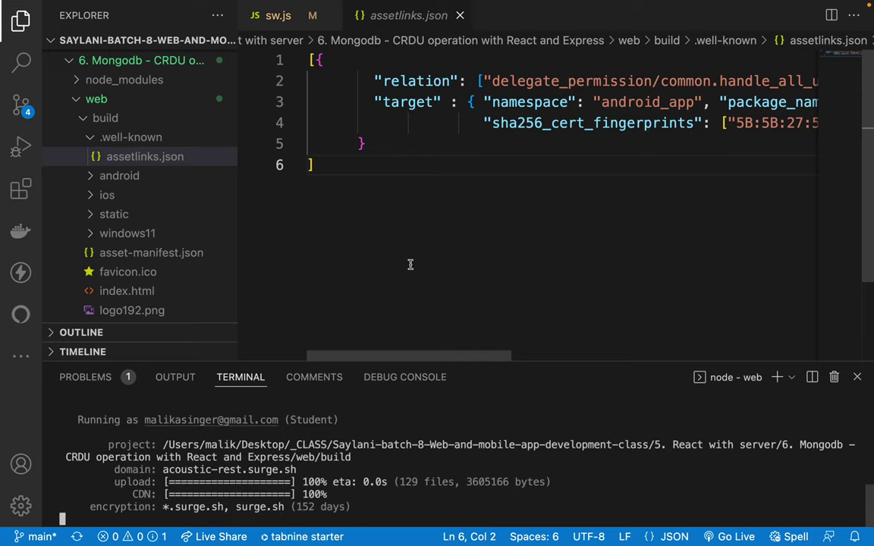
Step: Switch to the browser and reload the deployed .well-known/assetlinks.json page several times to check it
key("ctrl+Left")
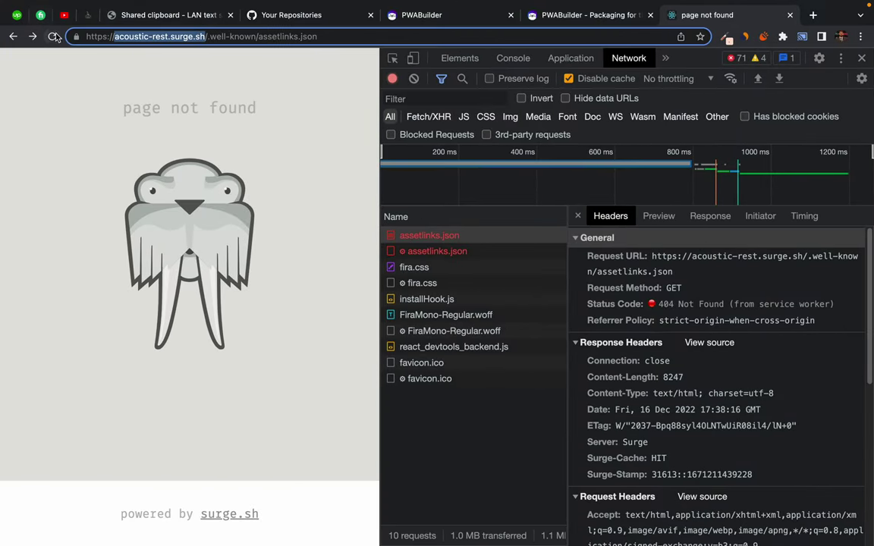
left_click(54, 37)
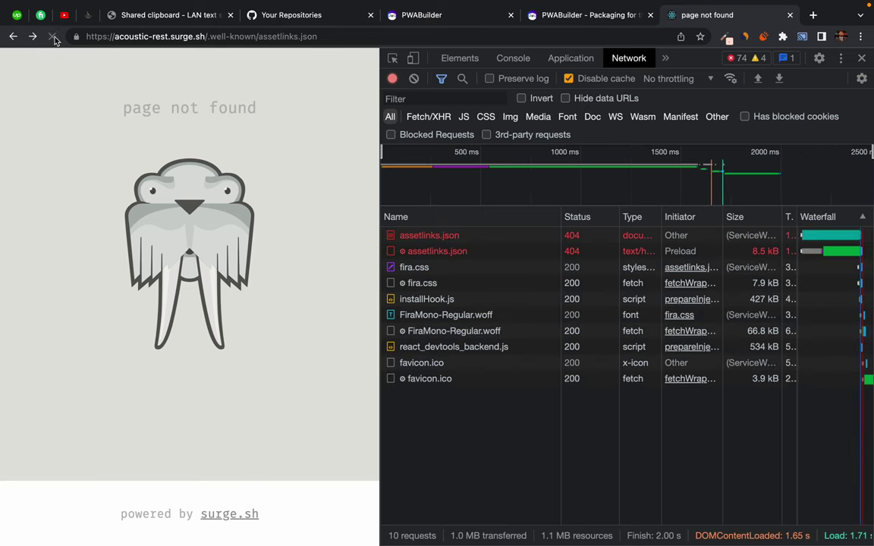
left_click(53, 37)
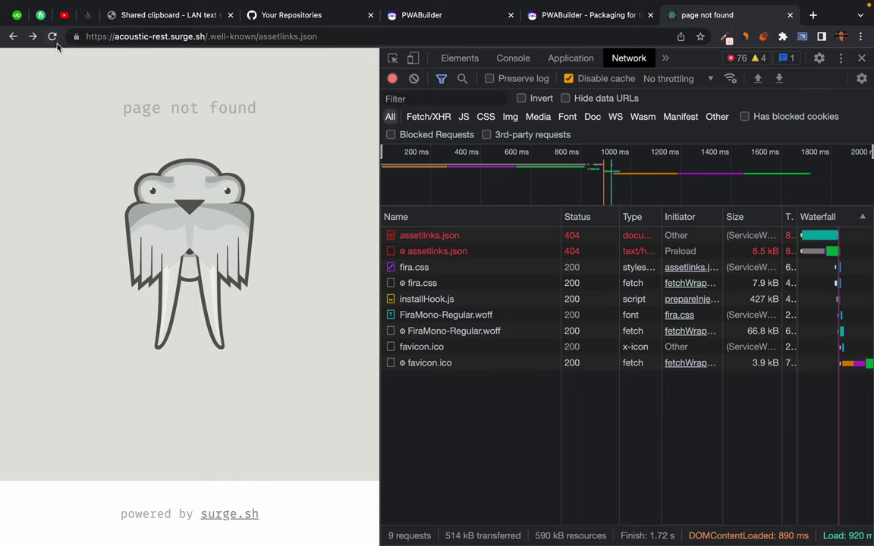
left_click(52, 37)
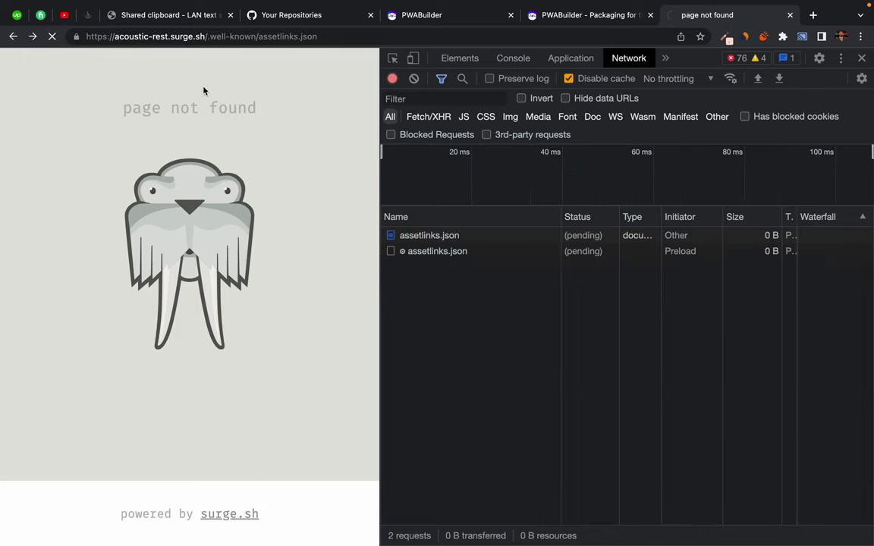
Step: Switch to VS Code, collapse the .well-known folder and review the other files in the build folder
key("ctrl+Right")
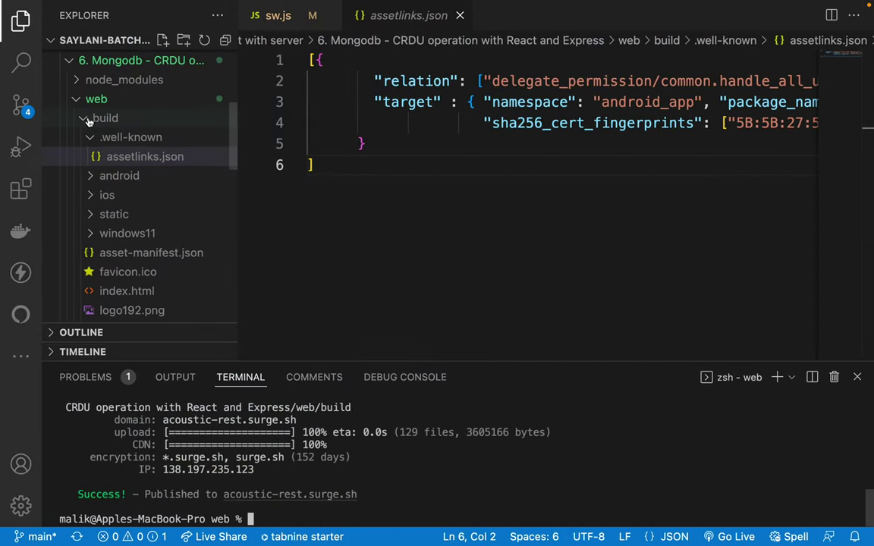
left_click(90, 137)
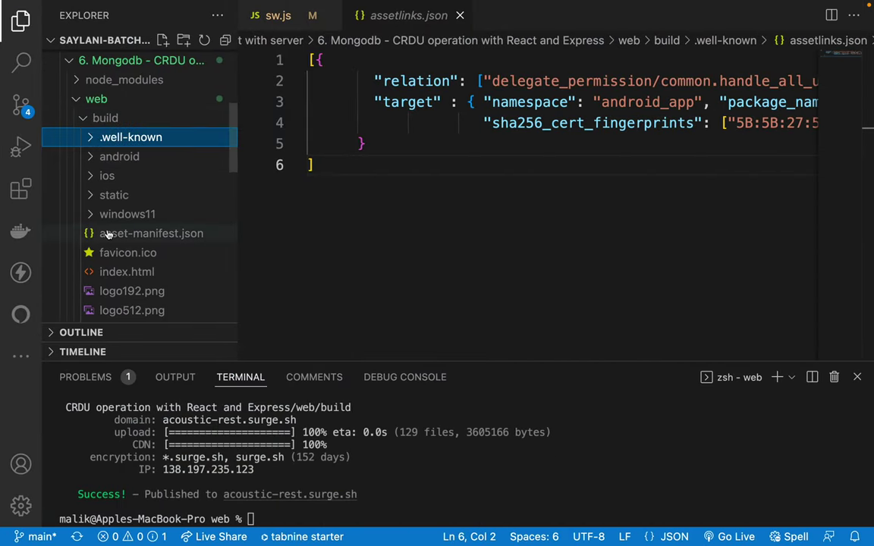
scroll(108, 235, "down", 3)
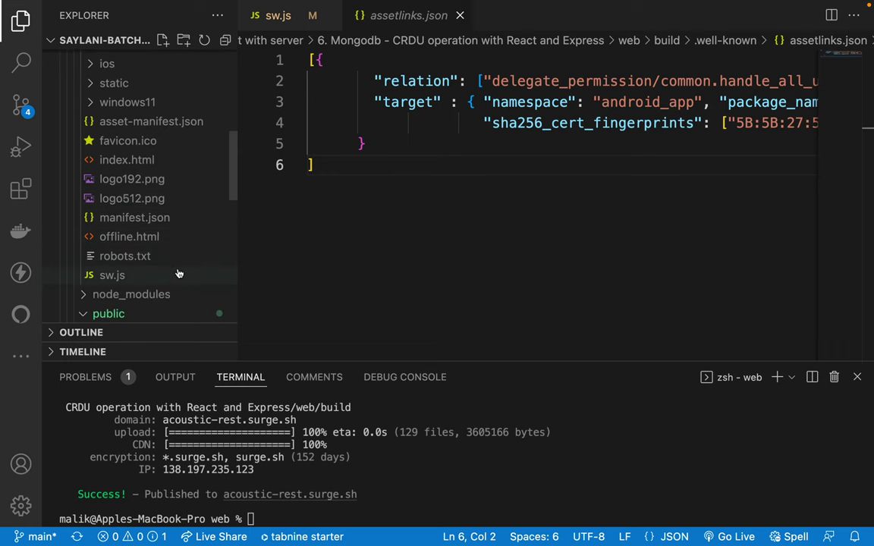
Step: Return to the browser and open offline.html on the acoustic-rest.surge.sh site
key("ctrl+Left")
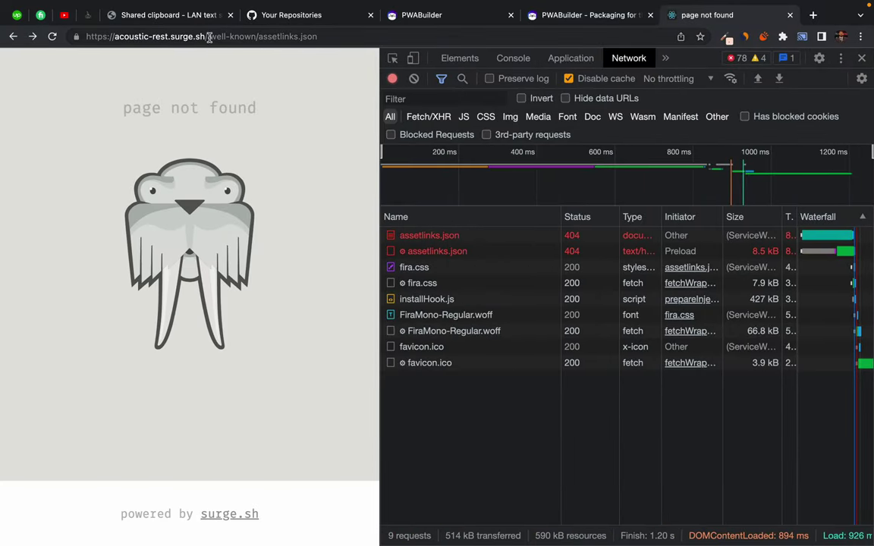
left_click_drag(209, 37, 566, 54)
key("BackSpace")
type("offline.html")
key("Return")
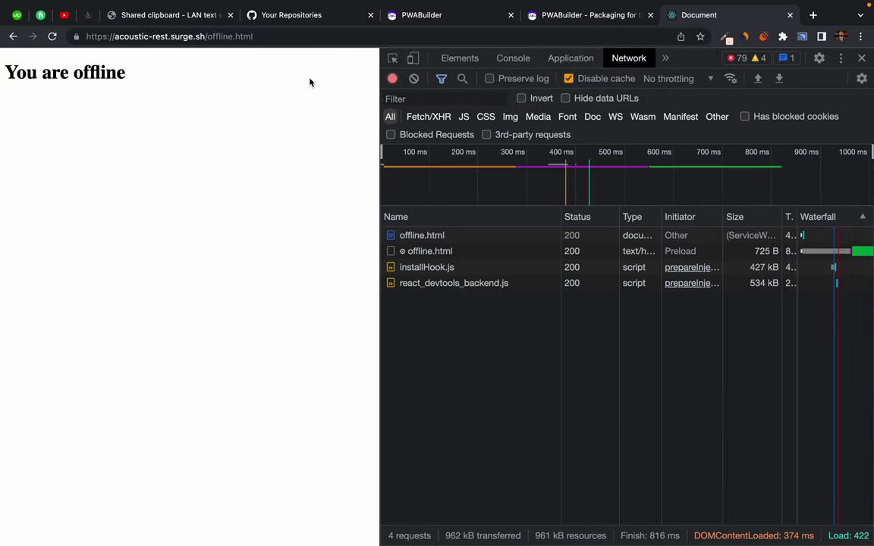
Step: Replace the path in the site address with .well-known and load it
left_click_drag(208, 39, 337, 39)
key("BackSpace")
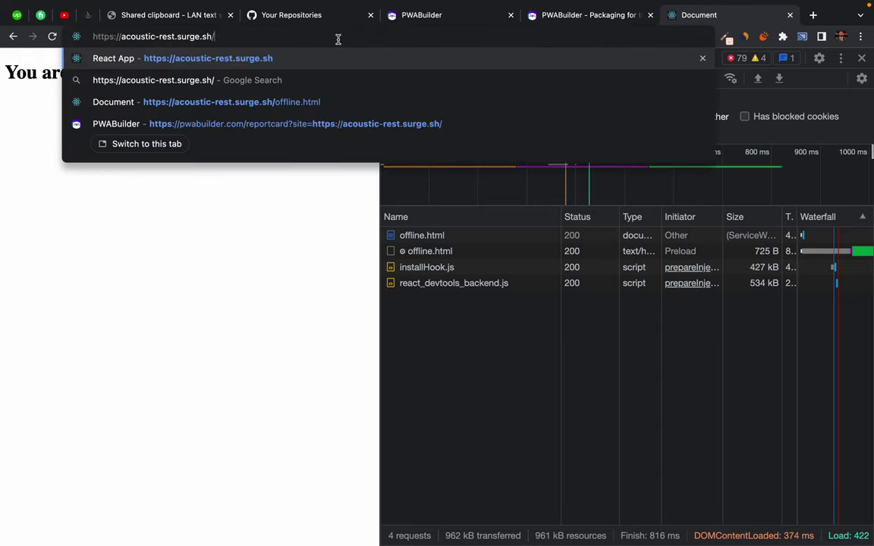
type(".well-known")
key("Return")
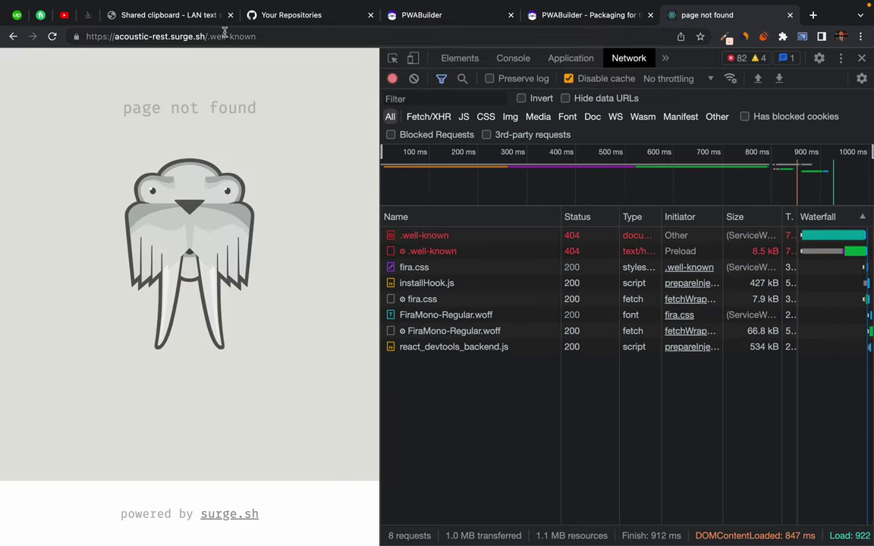
Step: Search Google in a new tab for ".well-known is not working in surge" and skim the results
left_click_drag(210, 36, 278, 40)
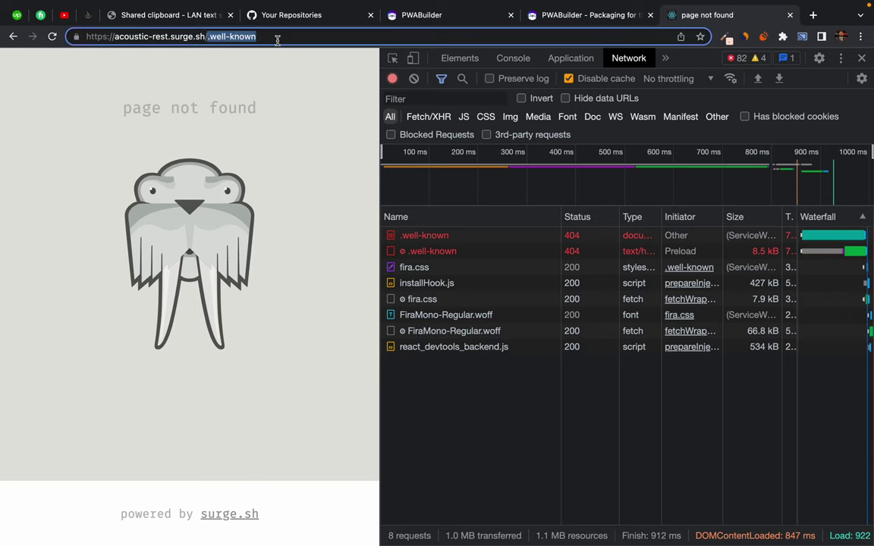
key("super+c")
key("super+t")
key("super+v")
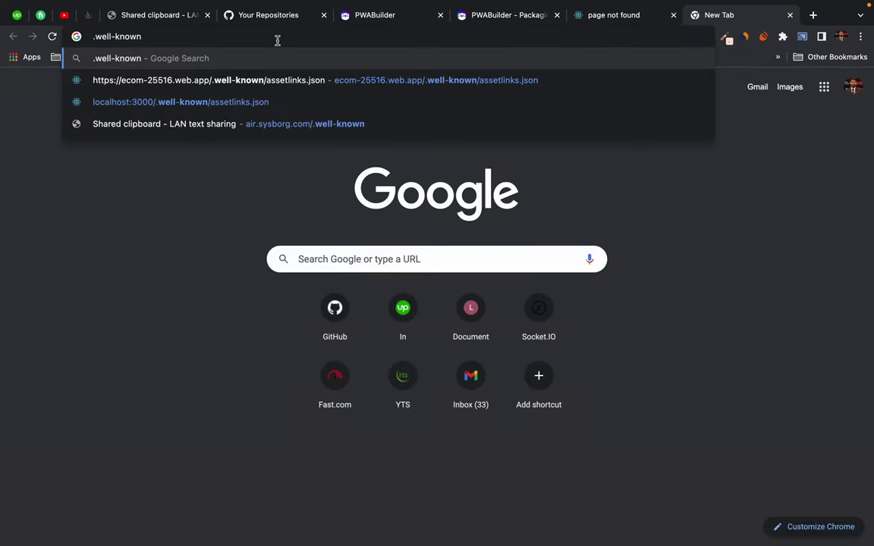
type("is not working in surge")
key("Return")
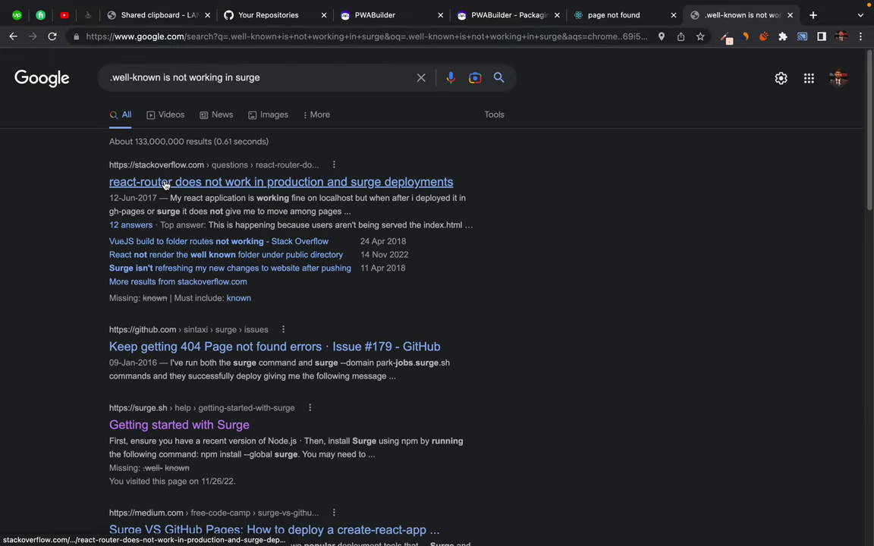
scroll(118, 326, "down", 5)
scroll(117, 326, "down", 3)
scroll(114, 330, "up", 8)
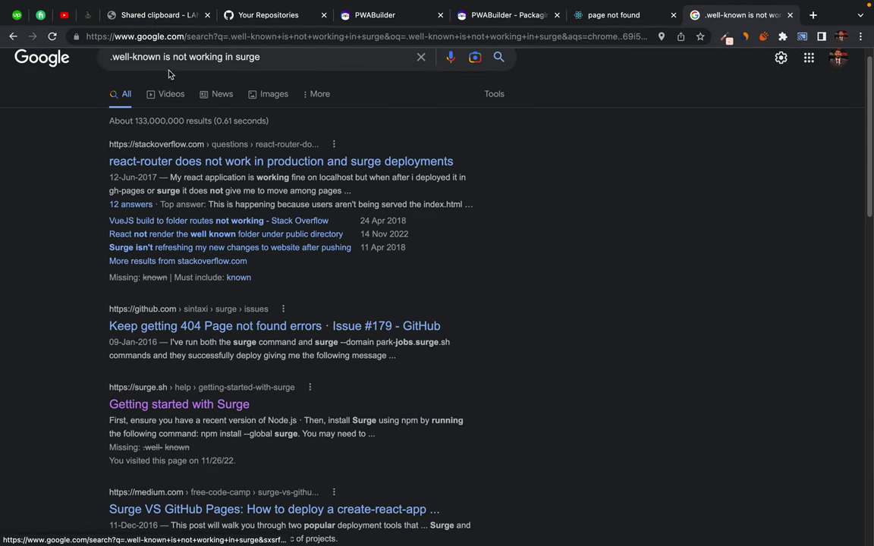
scroll(167, 64, "up", 1)
Step: Refine the Google search to ".well-known is not working in surge.sh" and skim the results
left_click(273, 75)
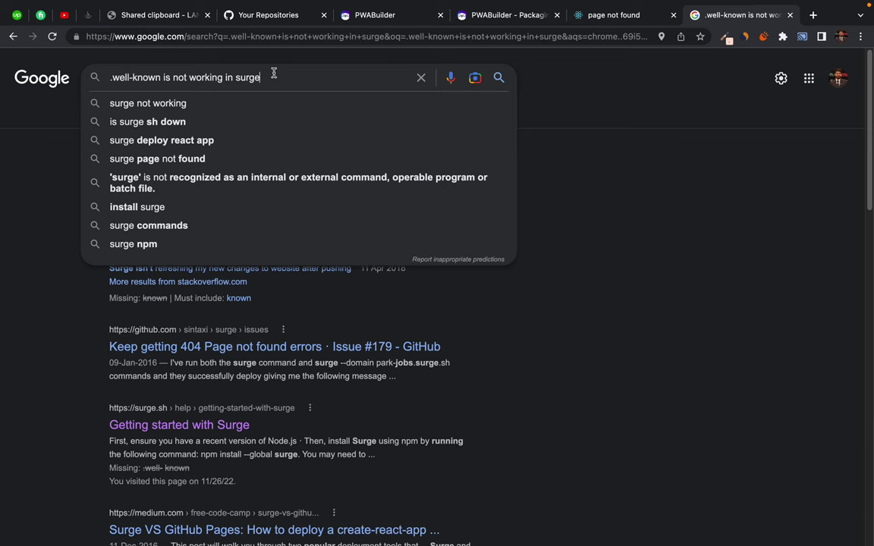
type(".h")
key("Return")
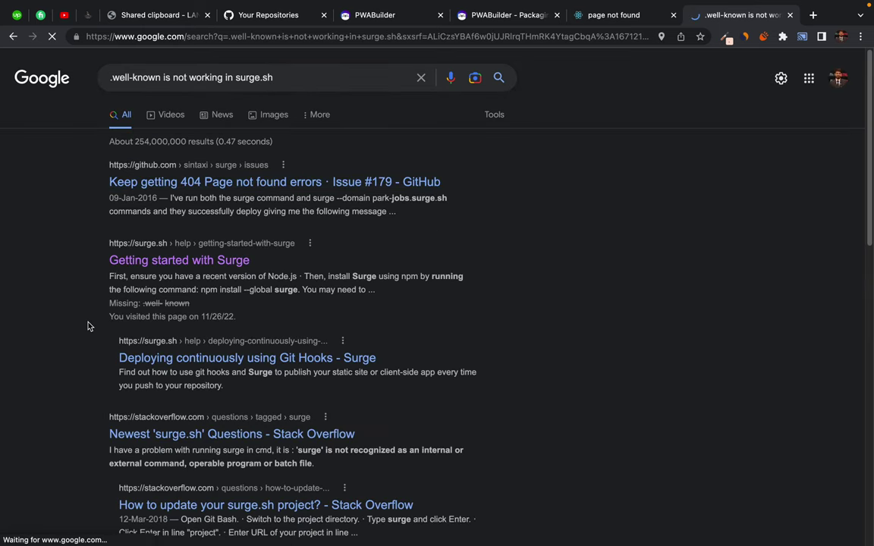
scroll(88, 326, "down", 1)
scroll(88, 327, "down", 1)
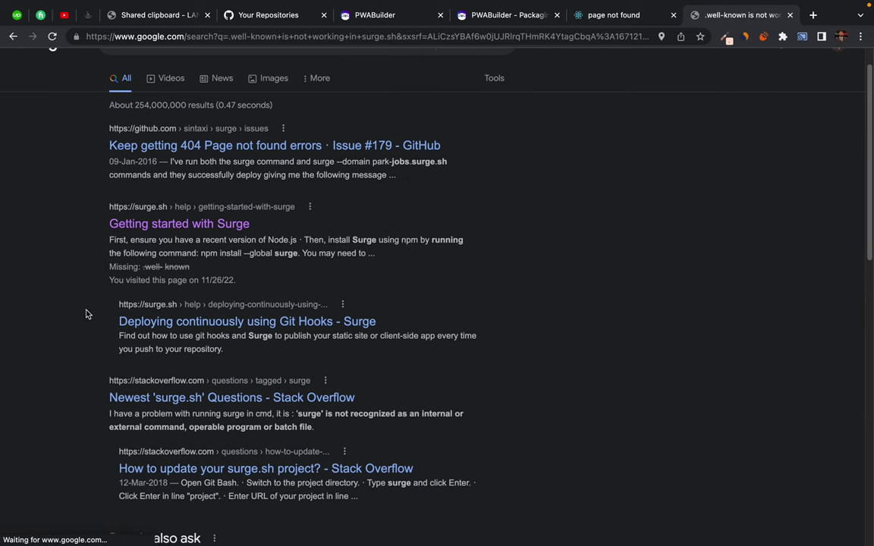
scroll(68, 356, "down", 3)
scroll(63, 372, "down", 5)
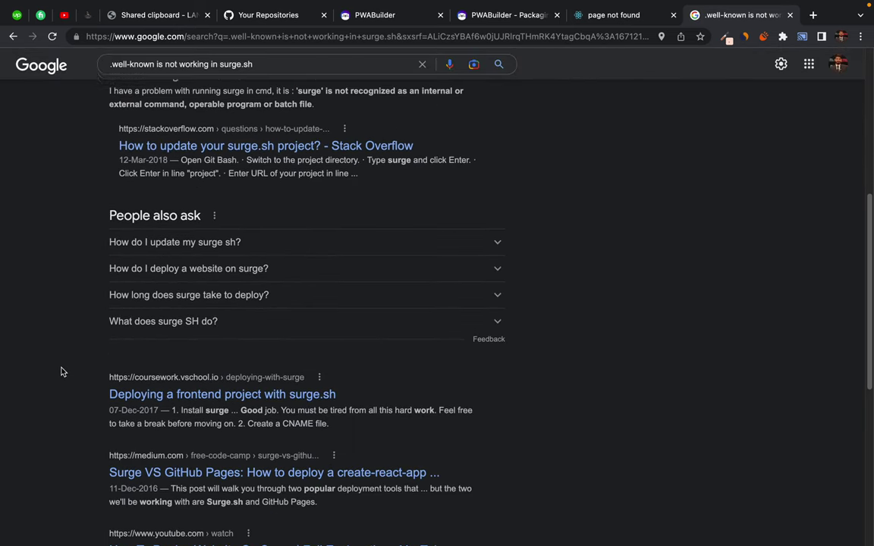
scroll(63, 371, "down", 3)
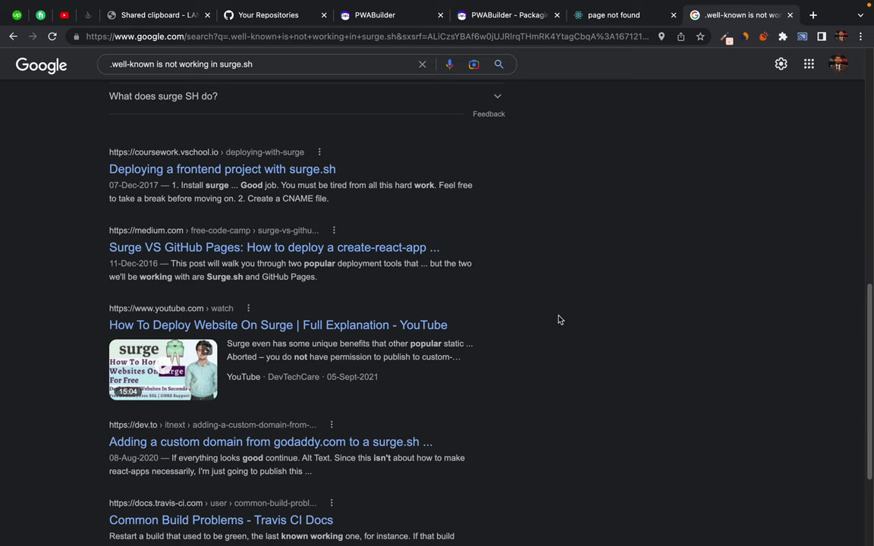
scroll(558, 319, "up", 8)
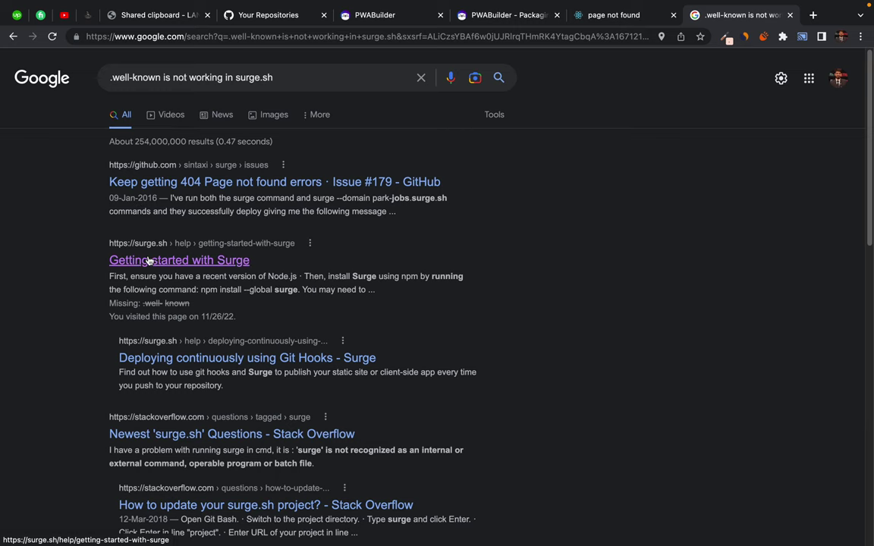
Step: Open the "Getting started with Surge" result in a new tab and read through the help page
left_click(149, 260, "super")
left_click(749, 18)
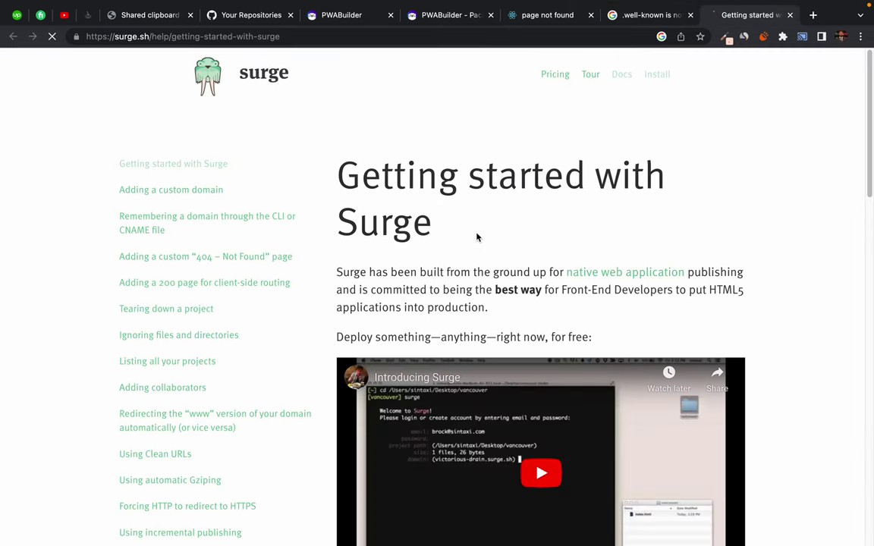
scroll(410, 229, "down", 3)
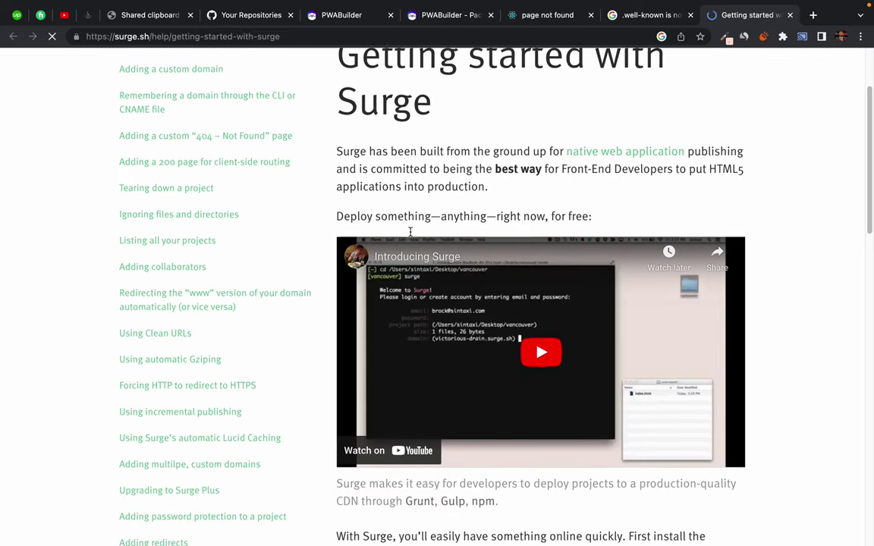
scroll(410, 231, "down", 5)
left_click_drag(368, 230, 591, 230)
left_click(523, 318)
scroll(417, 350, "down", 2)
scroll(417, 350, "down", 7)
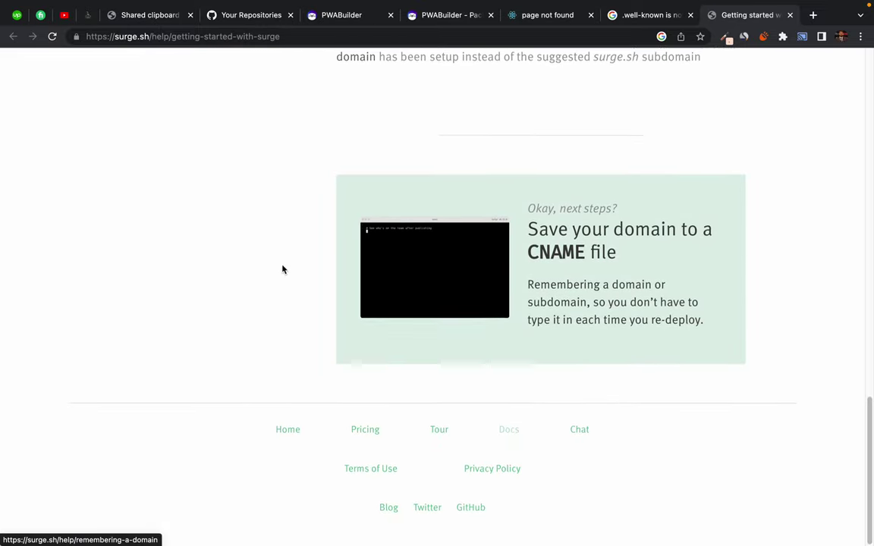
scroll(316, 287, "up", 15)
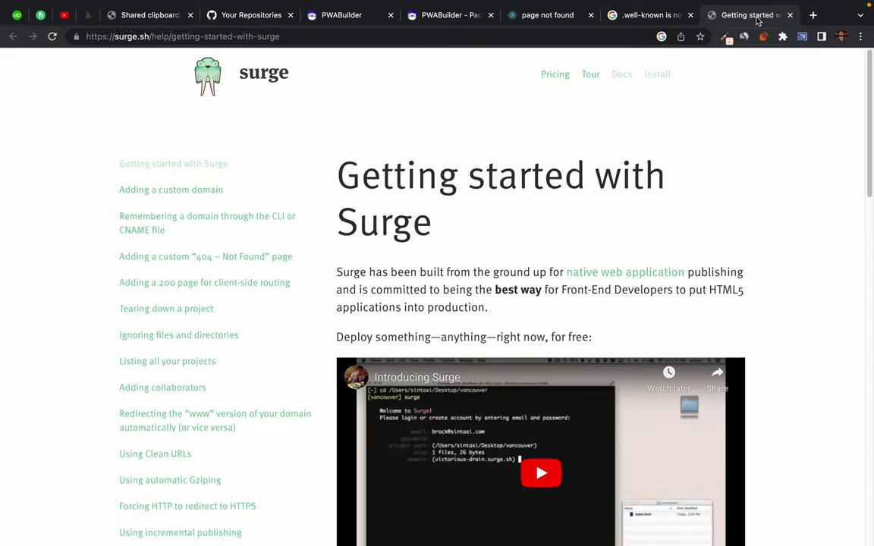
Step: Close the Surge help and Google search tabs and return to the deployed site's .well-known page
key("super+w")
key("super+w")
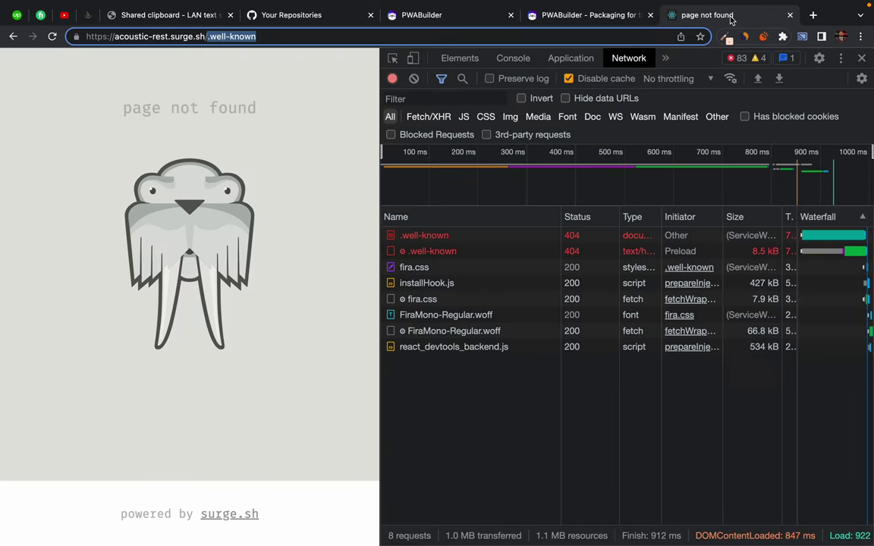
left_click(234, 65)
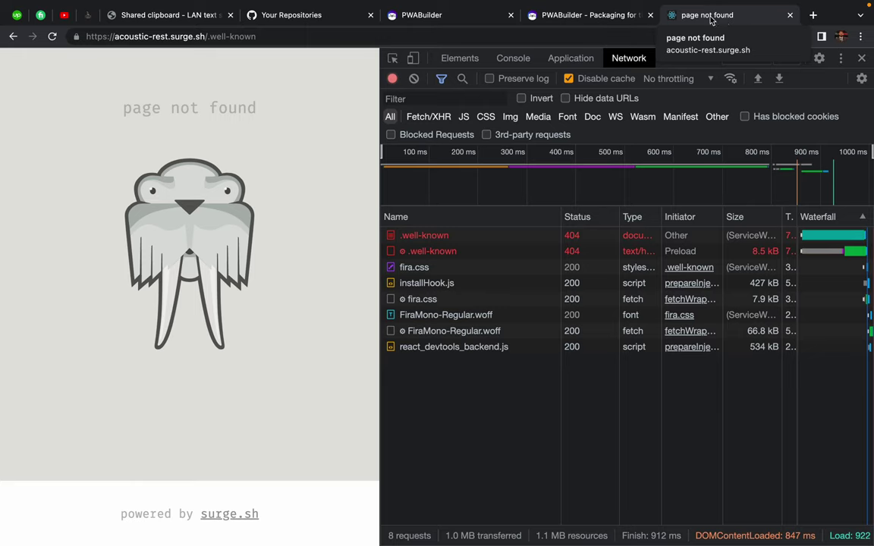
Step: Close the deployed site's not-found page and review the PWABuilder instructions for deploying the assetlinks.json file
key("super+w")
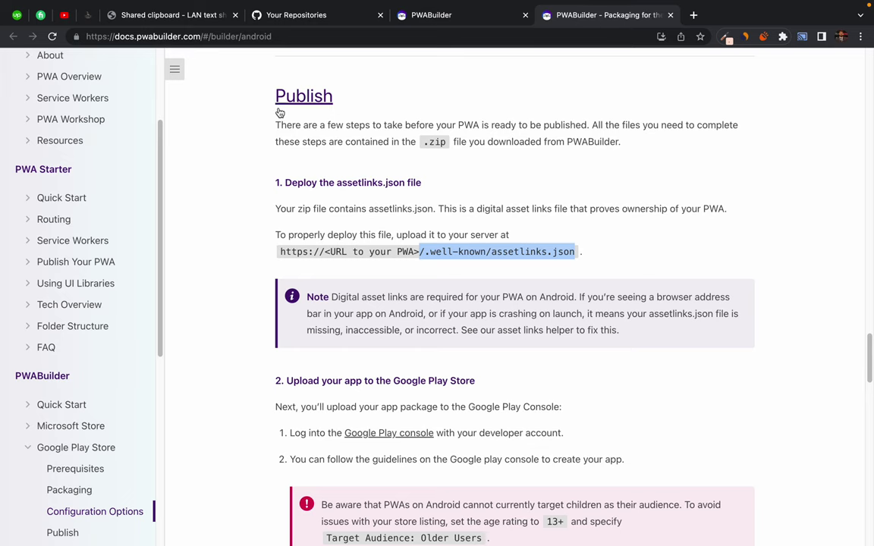
left_click_drag(249, 93, 552, 157)
left_click(553, 156)
scroll(383, 252, "down", 5)
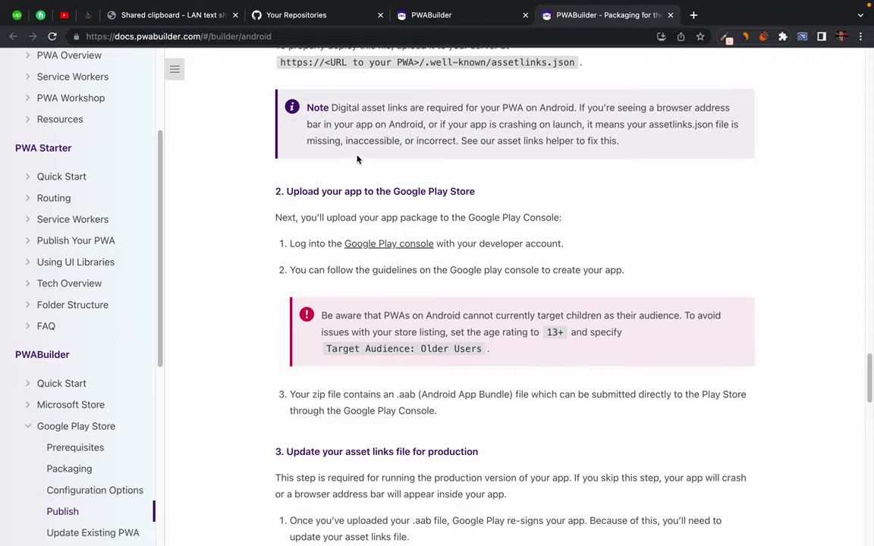
scroll(296, 159, "up", 3)
scroll(318, 265, "down", 3)
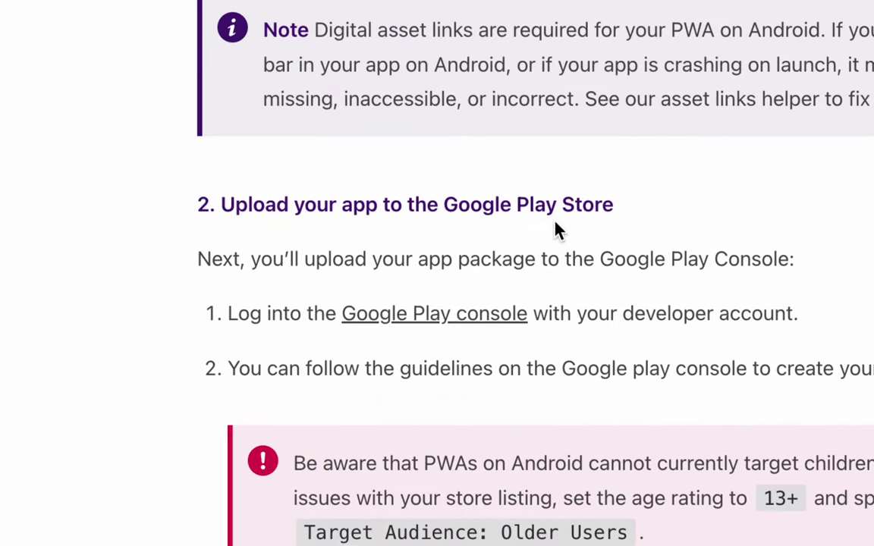
Step: Read the Publish instructions on uploading the app's .aab file to the Google Play Store
scroll(602, 282, "down", 3)
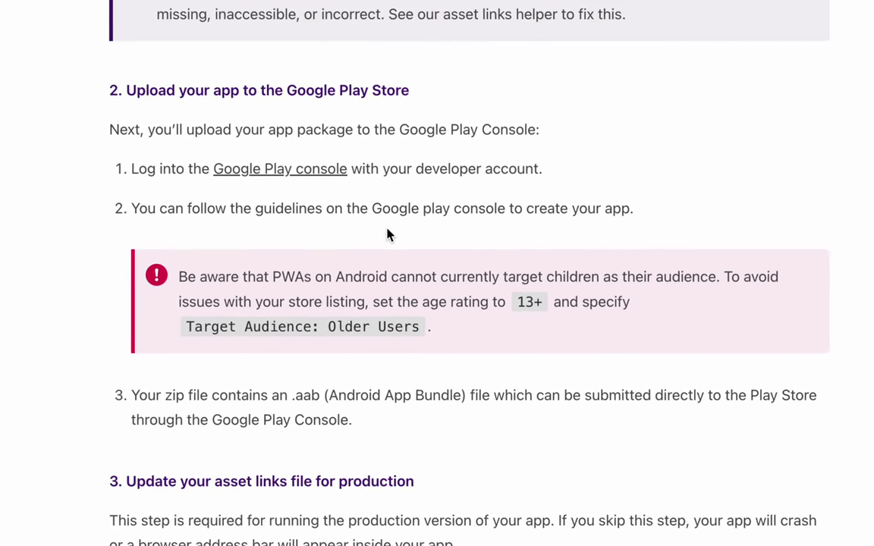
left_click_drag(111, 130, 543, 409)
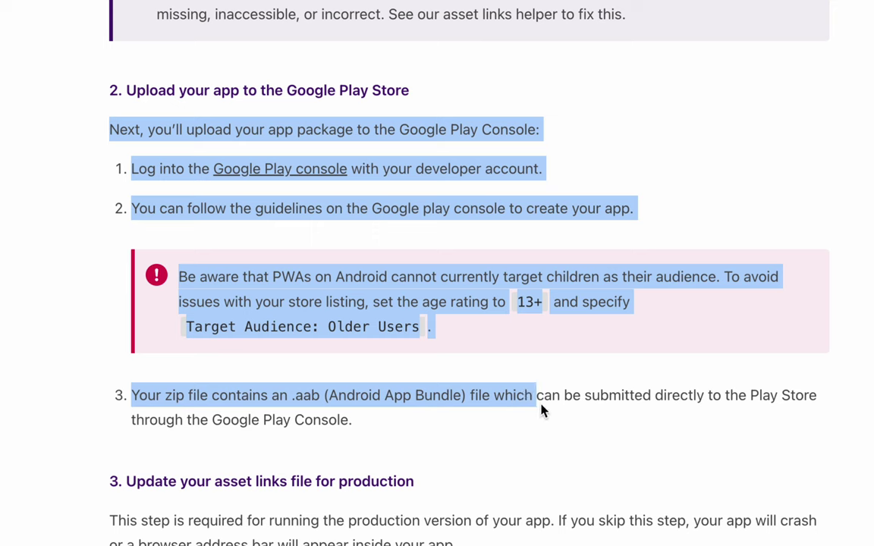
left_click(302, 420)
scroll(296, 448, "down", 2)
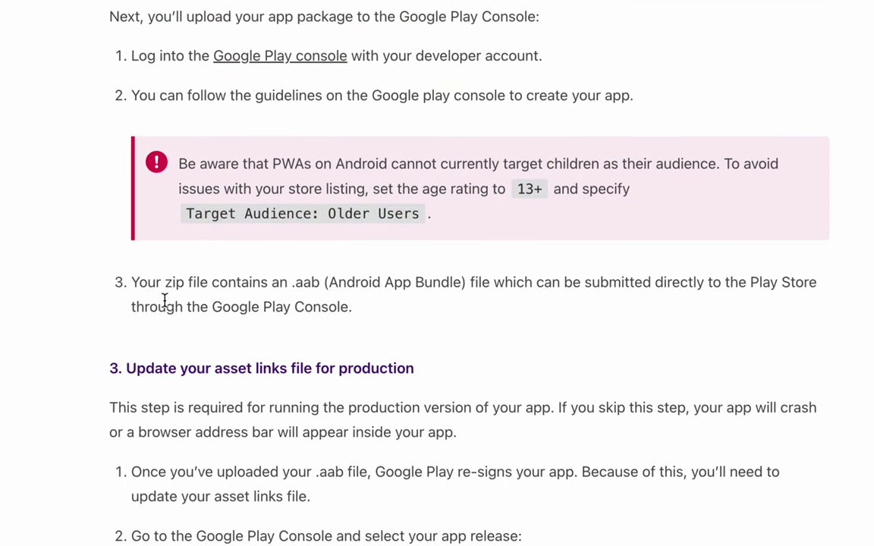
left_click_drag(131, 284, 238, 281)
double_click(238, 282)
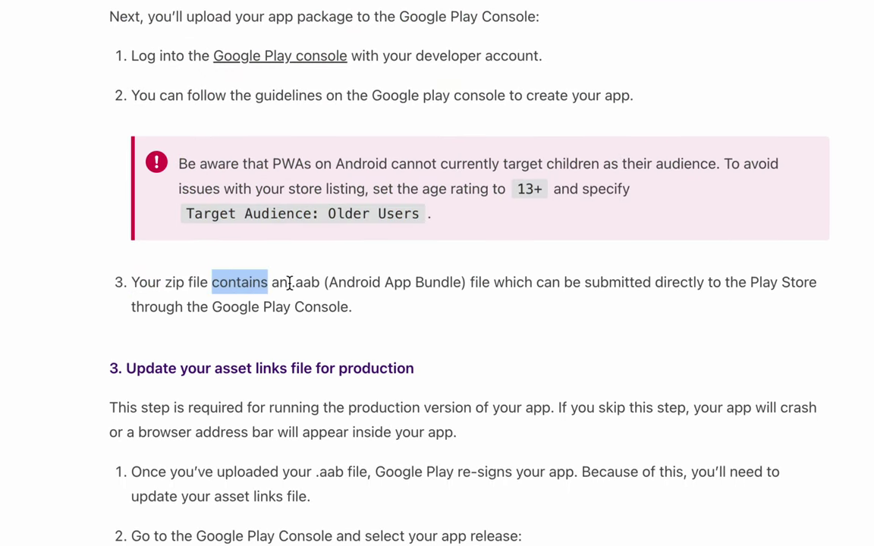
double_click(303, 282)
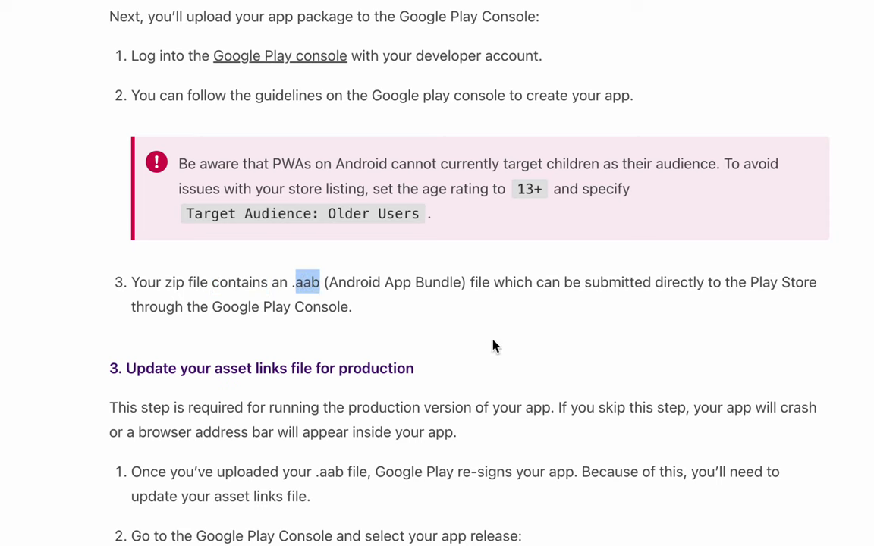
Step: Read the instructions for updating the asset links file for production and saving the signing key
scroll(317, 385, "down", 4)
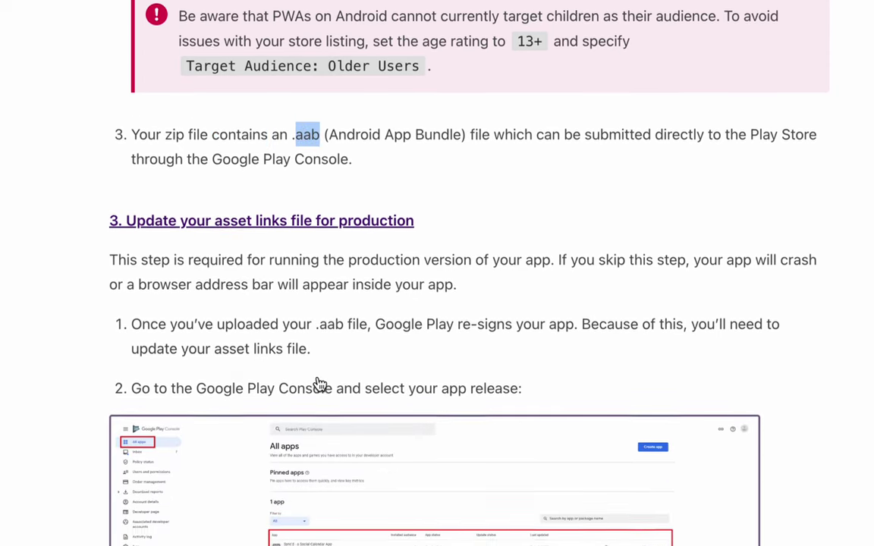
scroll(320, 384, "down", 1)
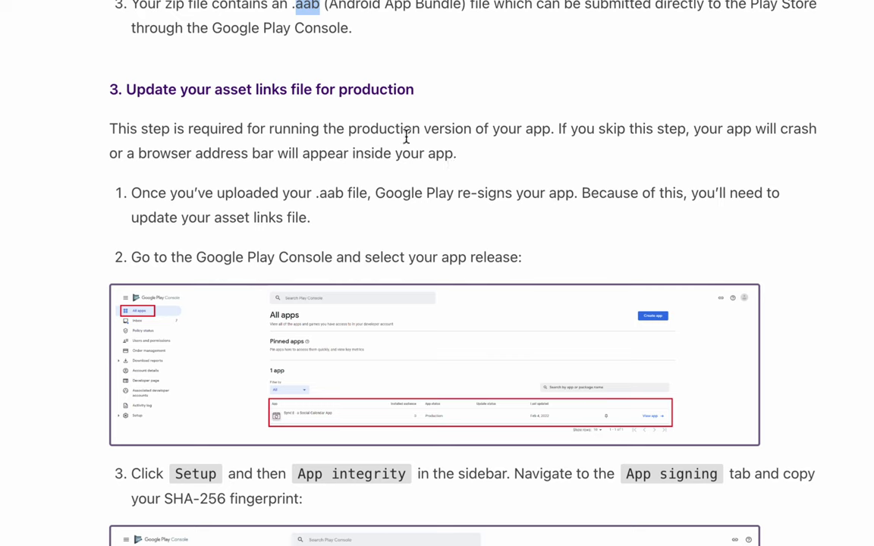
scroll(336, 343, "down", 7)
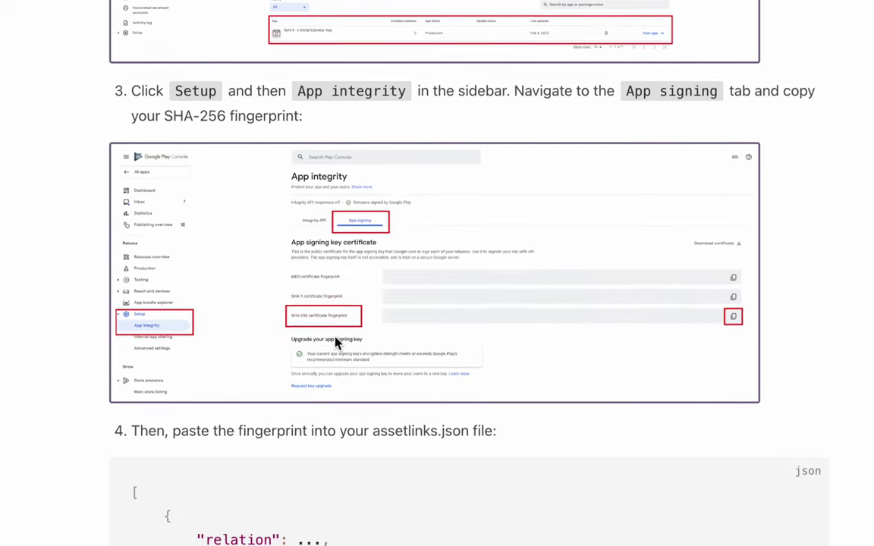
scroll(336, 343, "down", 7)
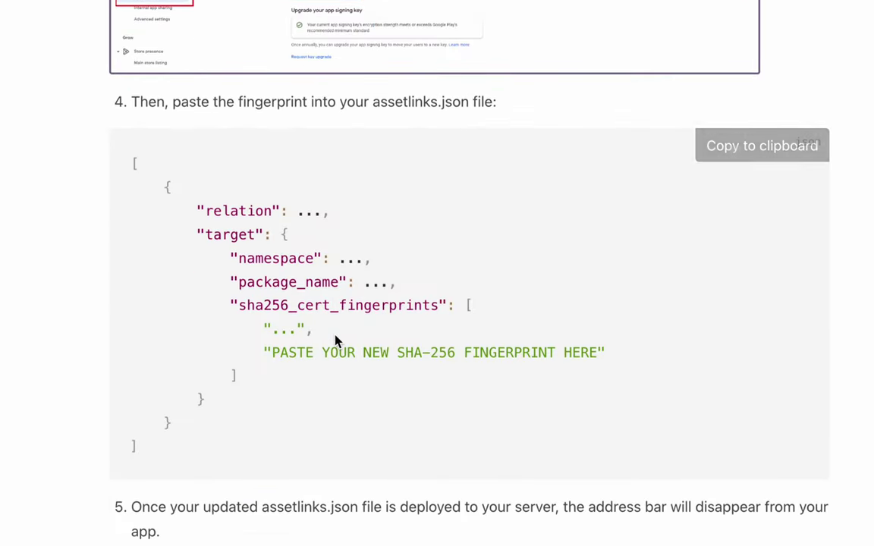
scroll(336, 341, "down", 5)
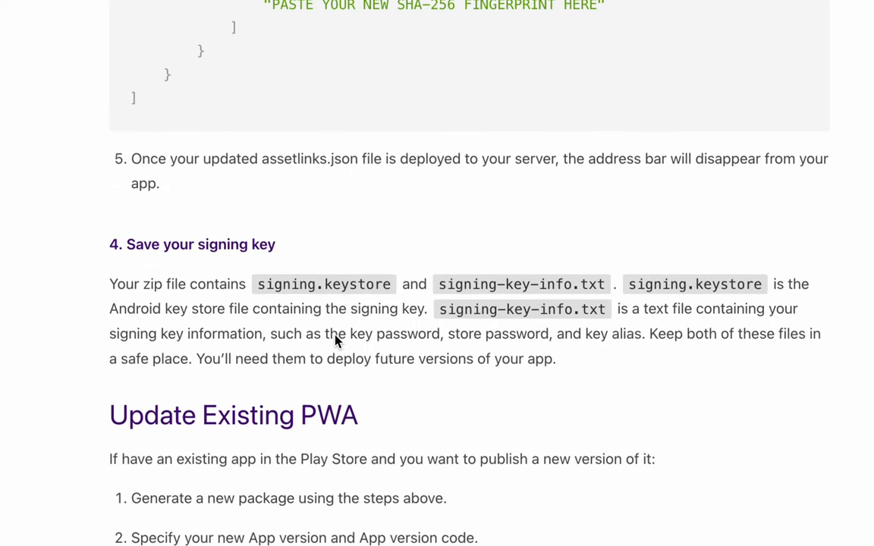
Step: Read the Update Existing PWA section on publishing a new version of an app already in the Play Store
scroll(315, 434, "down", 4)
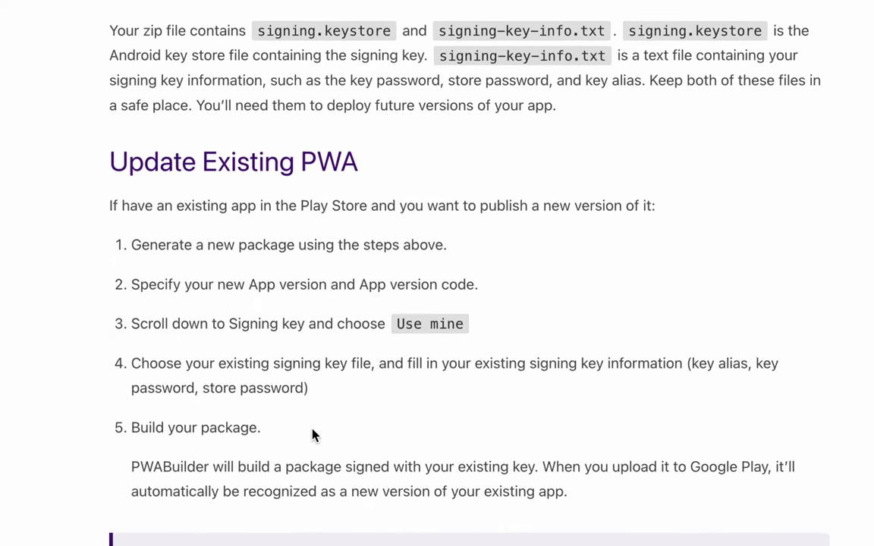
scroll(312, 433, "down", 4)
scroll(312, 429, "up", 2)
scroll(312, 430, "up", 3)
left_click_drag(81, 172, 577, 316)
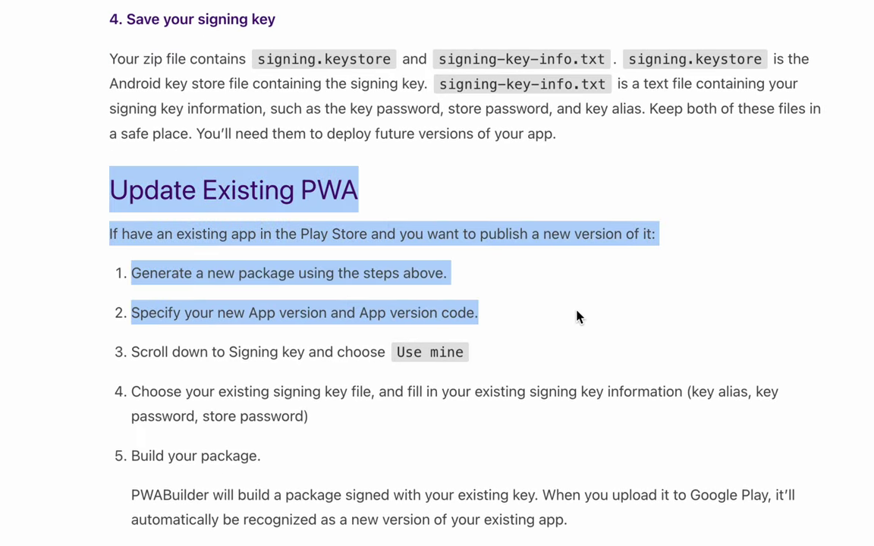
left_click(577, 317)
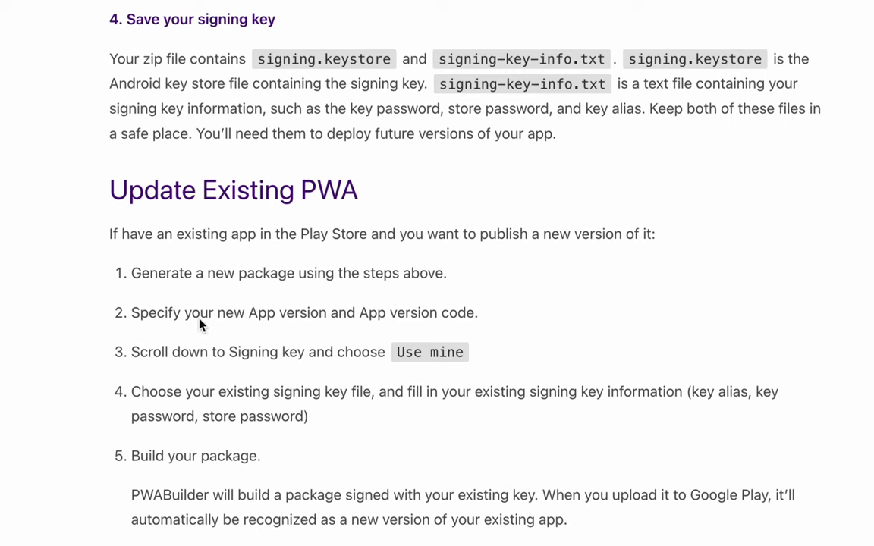
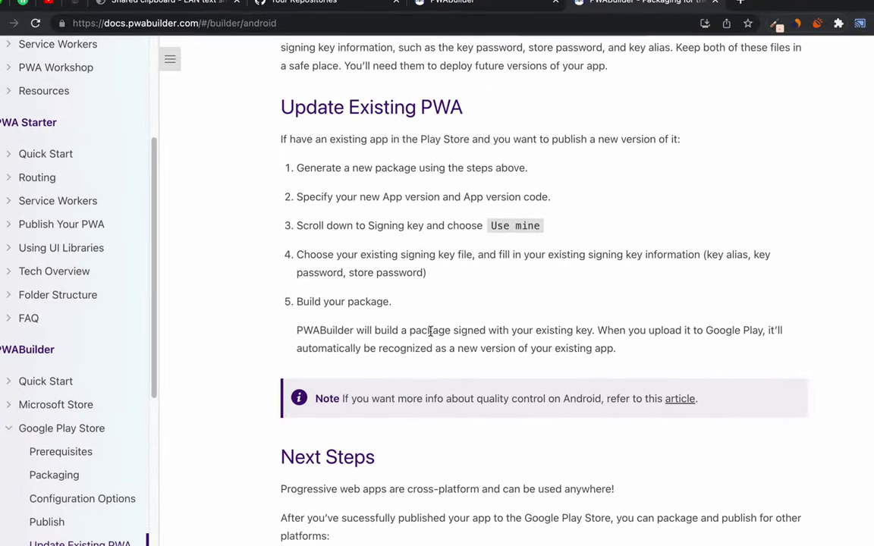
Step: Close the Android packaging docs and open the store packaging choices from the ecom report card
scroll(444, 377, "down", 2)
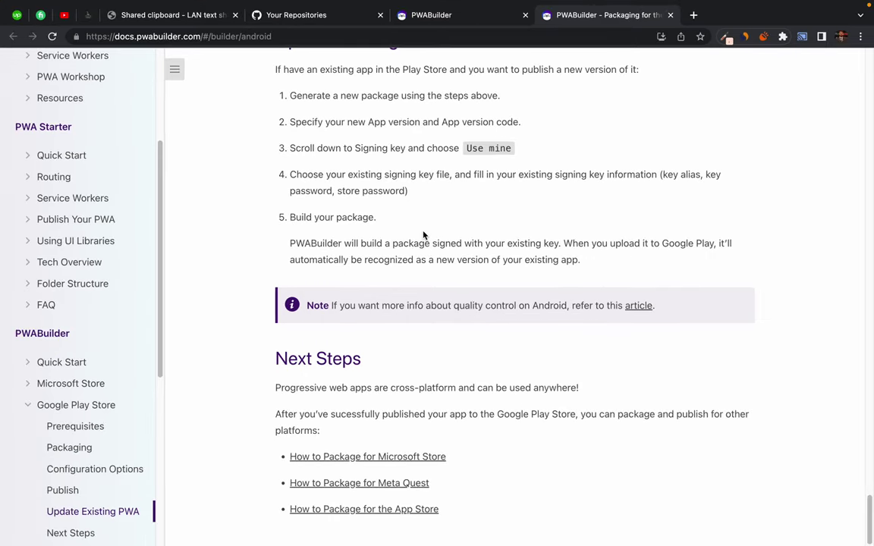
left_click(413, 15)
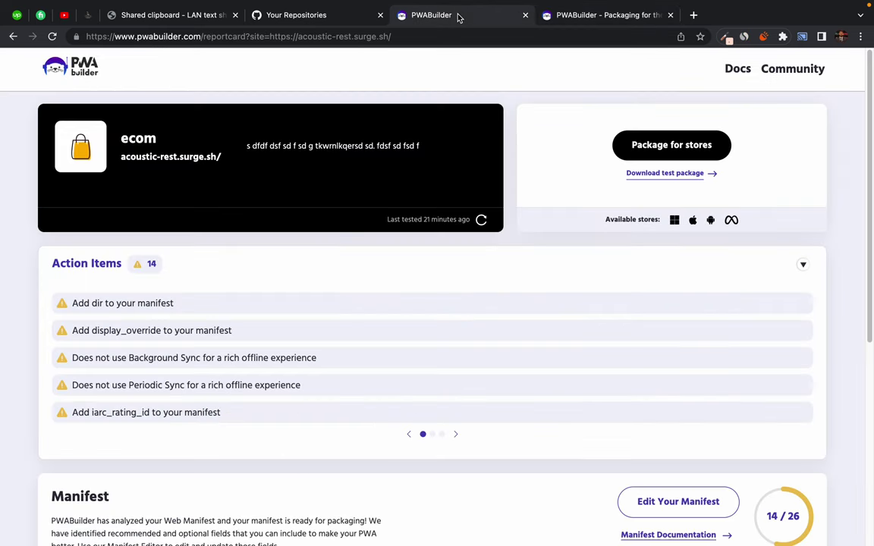
middle_click(614, 16)
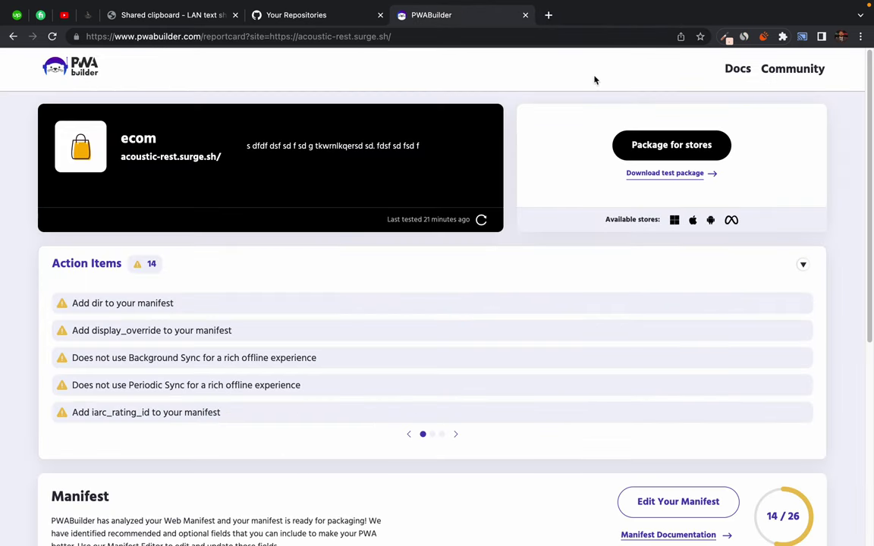
left_click(678, 147)
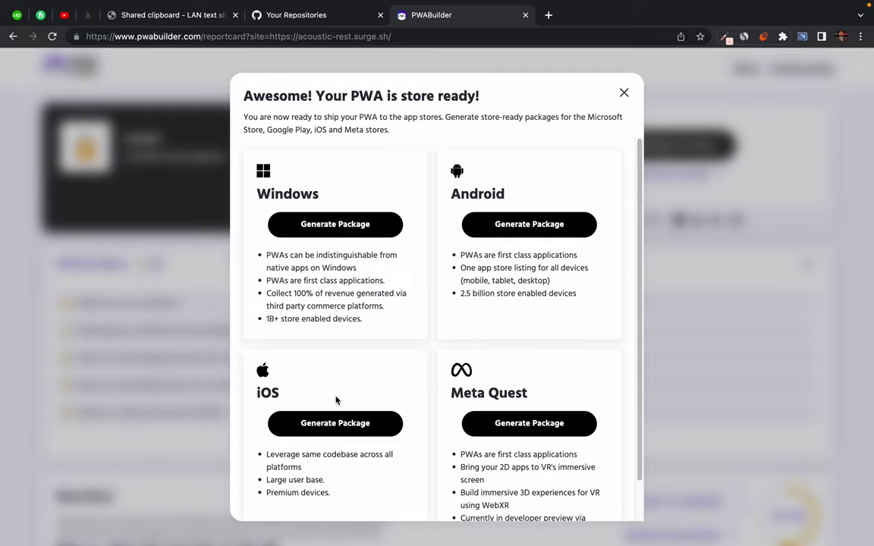
Step: Read through the listed benefits of the iOS package option
scroll(318, 413, "down", 2)
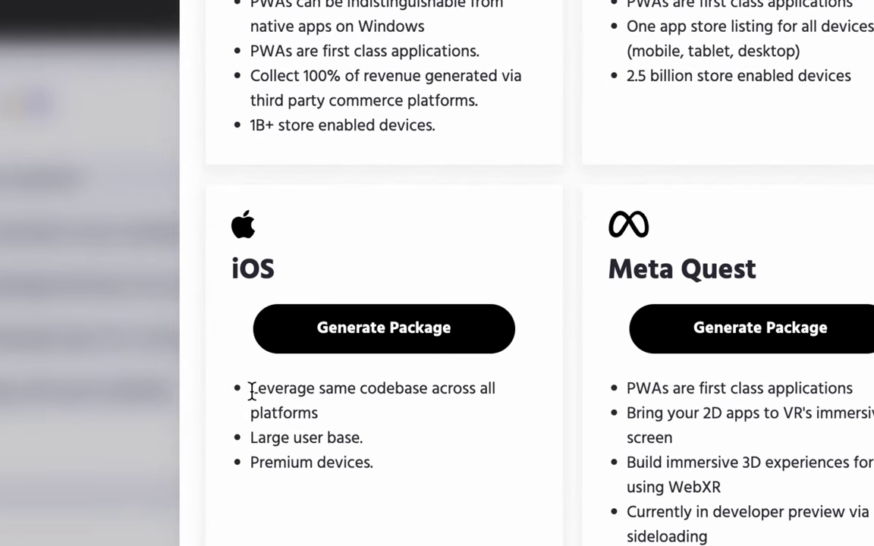
left_click_drag(251, 390, 322, 388)
left_click(370, 391)
double_click(370, 390)
double_click(446, 390)
left_click(273, 407)
double_click(273, 413)
double_click(267, 436)
left_click(338, 445)
triple_click(294, 462)
left_click(378, 464)
Step: Open the iOS package options, expand all settings to review them, and dismiss the Android download notice
left_click(395, 343)
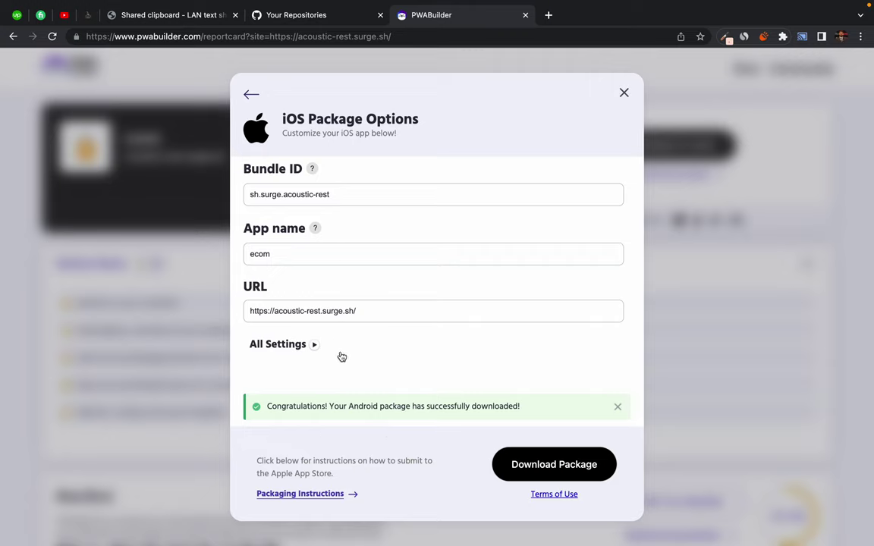
left_click(315, 346)
scroll(413, 347, "down", 5)
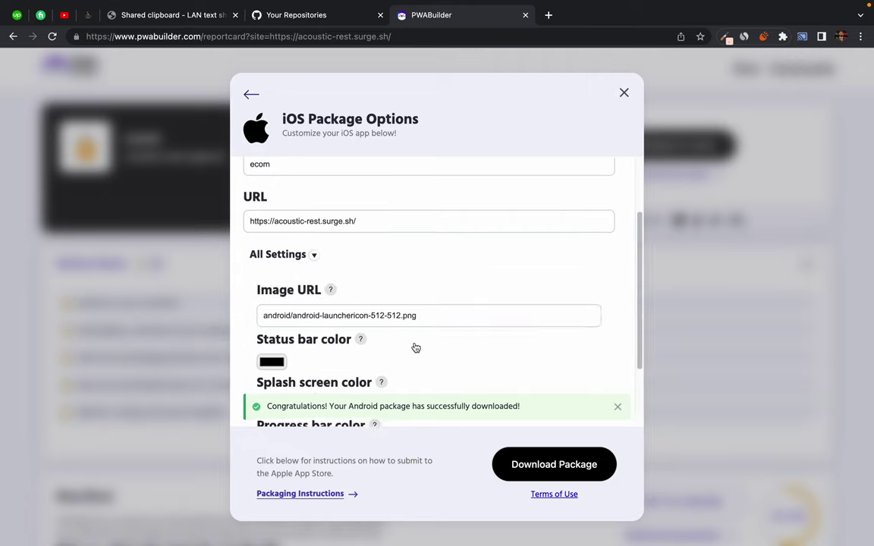
left_click(618, 407)
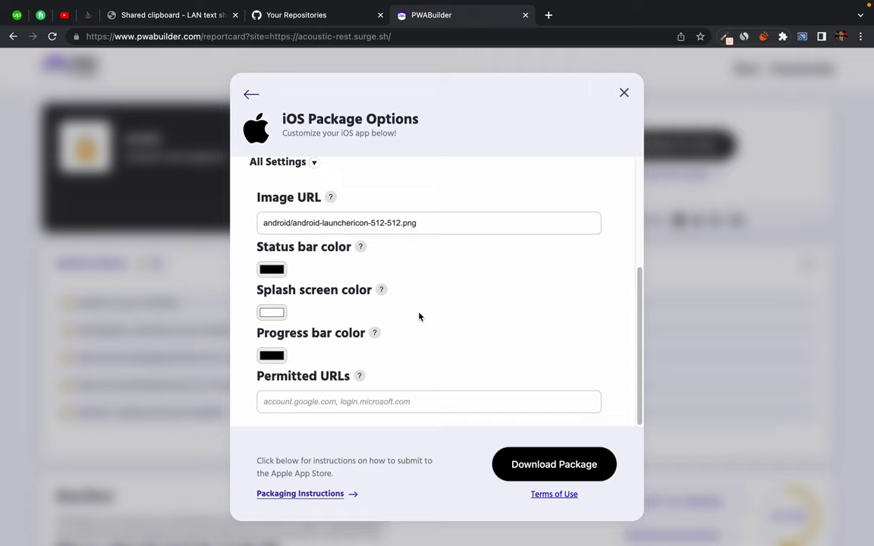
Step: Generate and download the iOS package for ecom with the prefilled settings
left_click(560, 466)
scroll(499, 326, "up", 5)
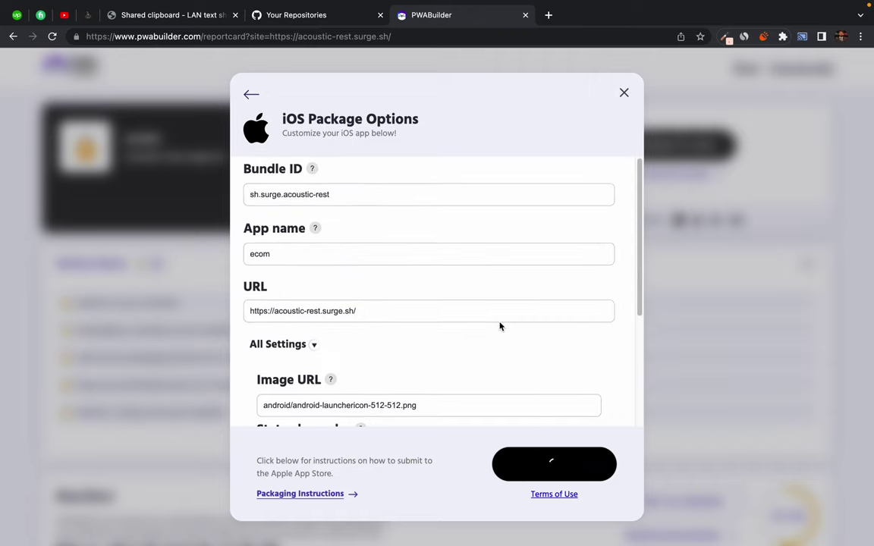
scroll(499, 326, "down", 5)
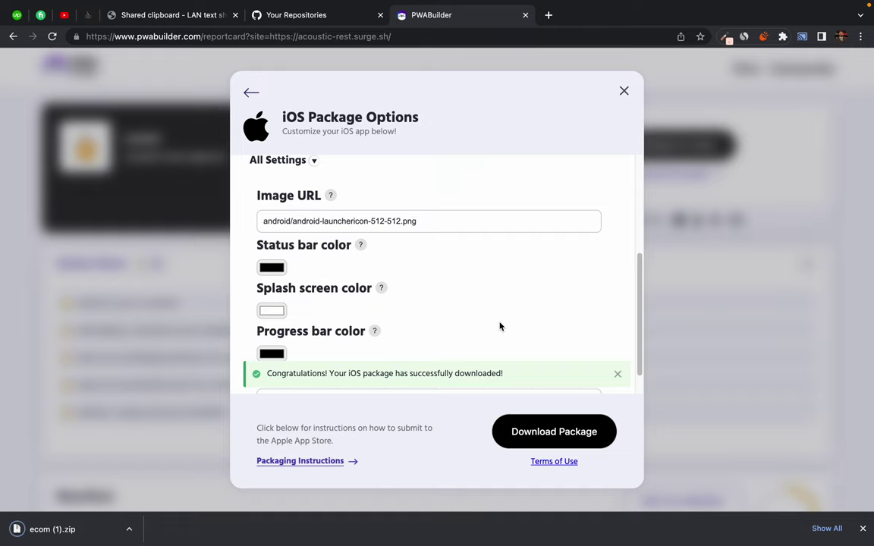
Step: Open the downloaded ecom (1).zip, check its src folder, and open next-steps.html in the browser
left_click(63, 537)
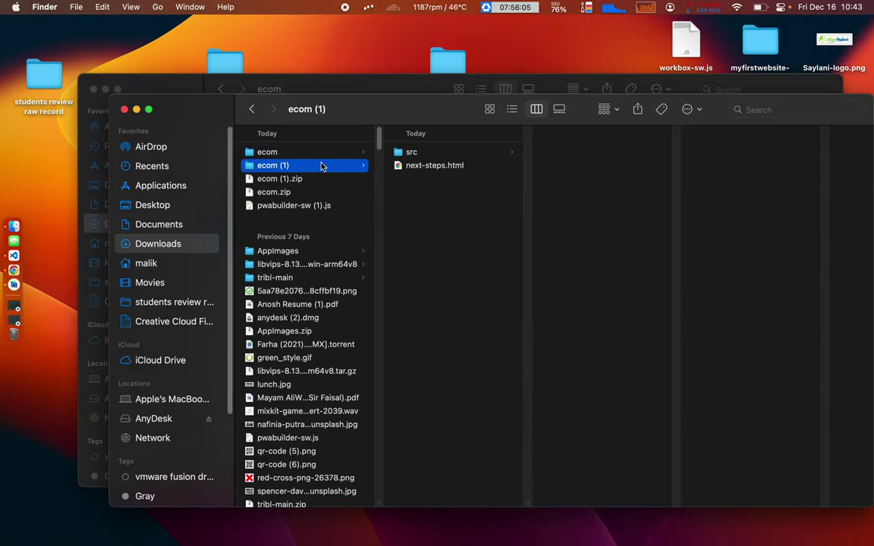
left_click(406, 152)
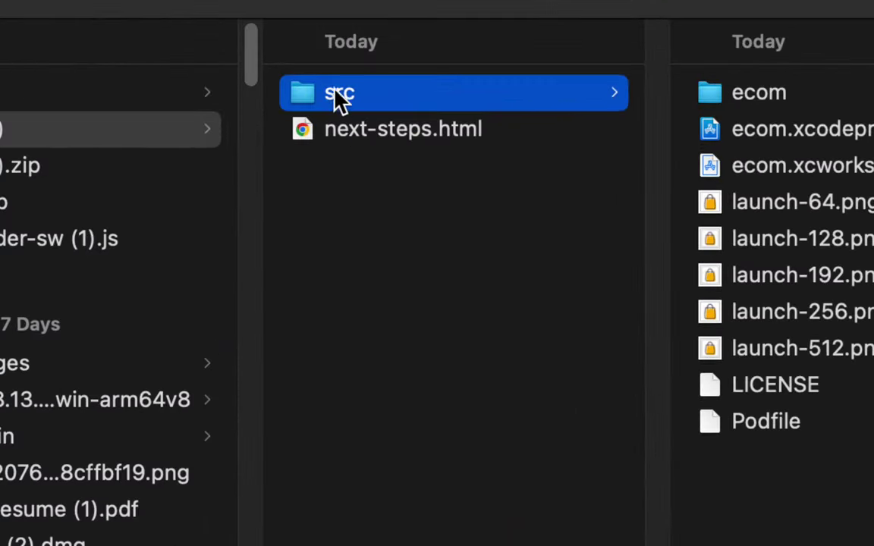
left_click(368, 135)
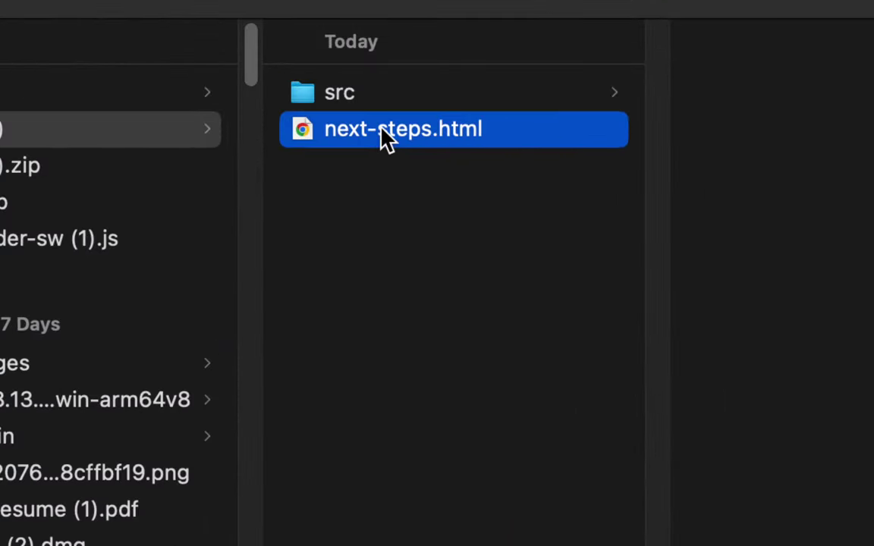
left_click(387, 135)
double_click(505, 137)
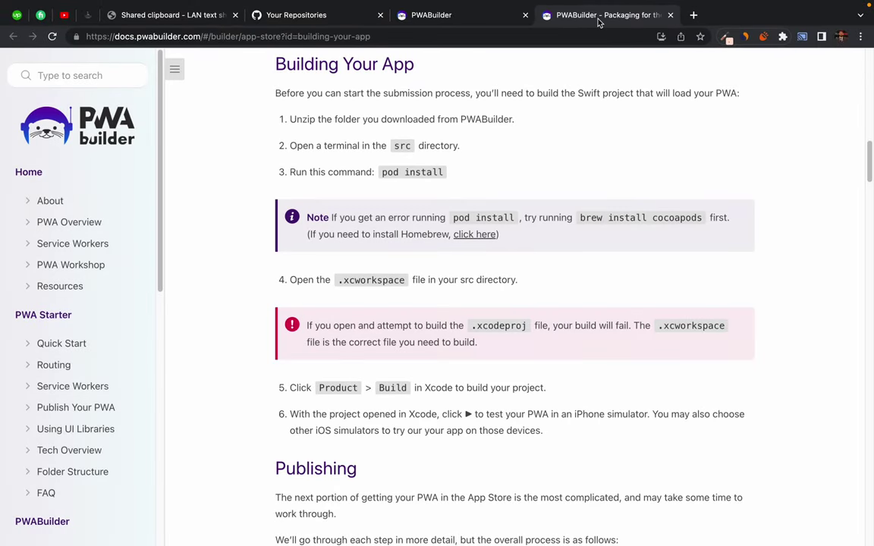
Step: Read the Building Your App introduction about building the Swift project before starting the submission process
left_click_drag(276, 93, 422, 92)
double_click(419, 92)
double_click(452, 93)
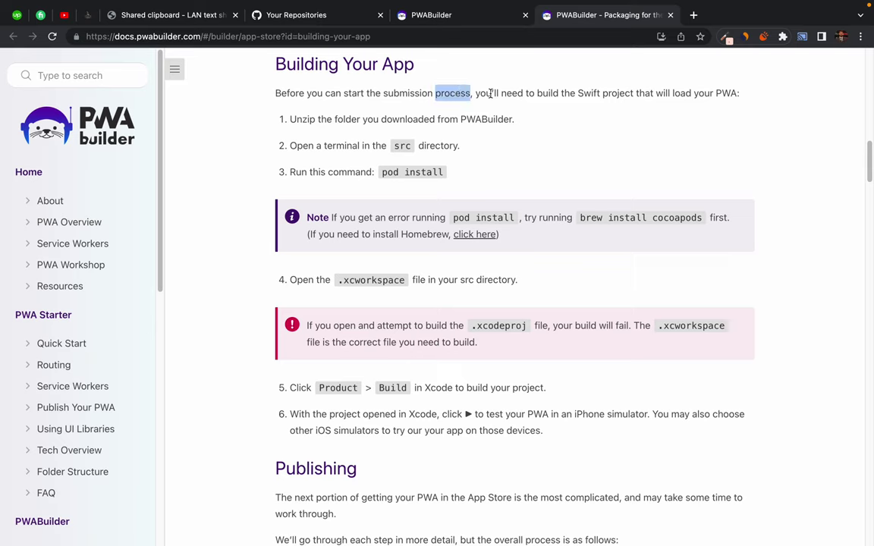
left_click_drag(489, 92, 596, 93)
double_click(618, 92)
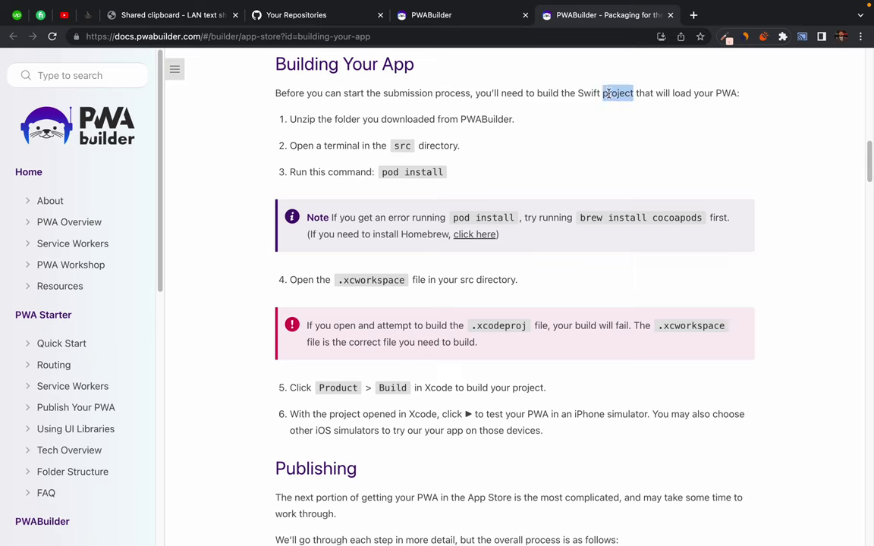
double_click(722, 92)
left_click(722, 92)
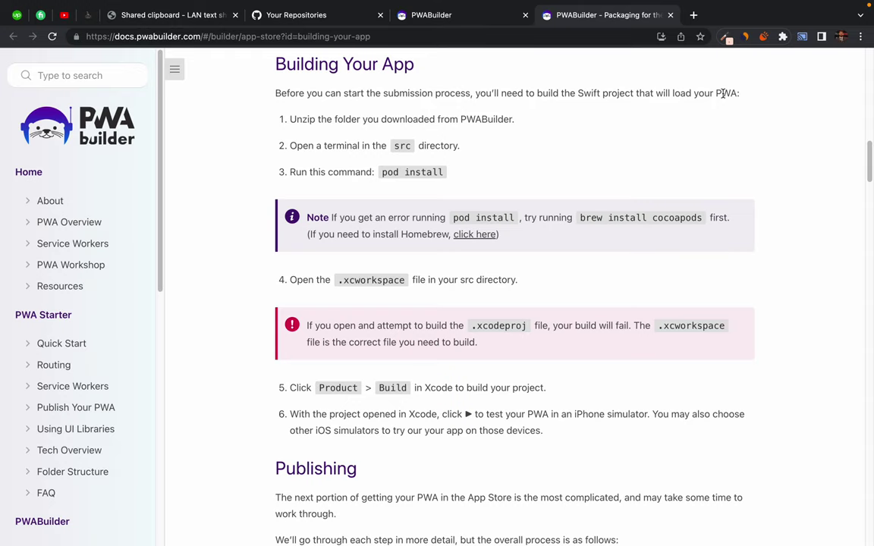
Step: Read the first three build steps covering unzipping the package, opening a terminal in src, and running pod install
left_click_drag(289, 119, 487, 119)
left_click(509, 122)
left_click_drag(330, 146, 485, 142)
left_click(413, 171)
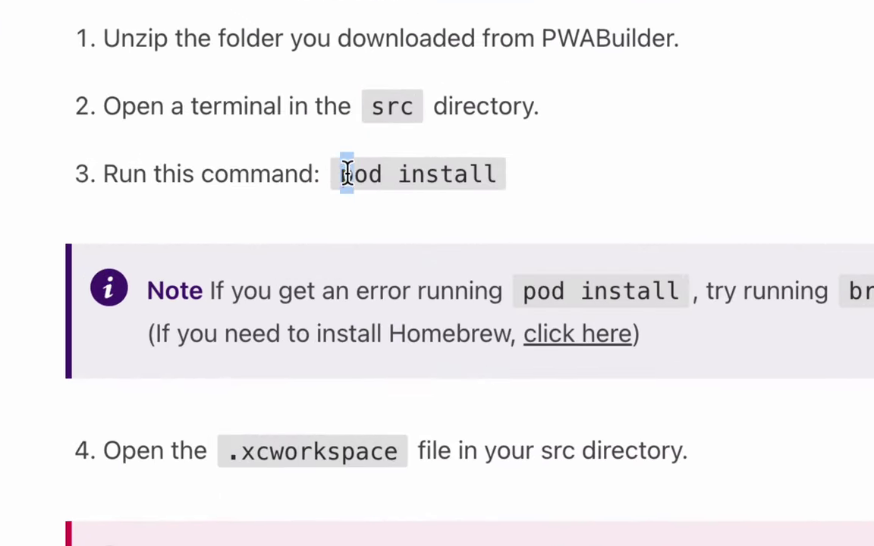
left_click_drag(381, 173, 450, 173)
left_click(487, 178)
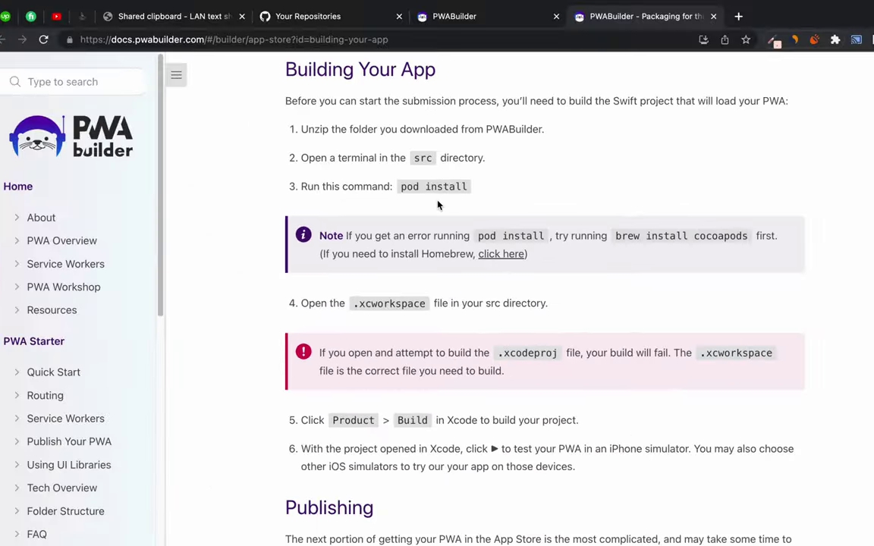
Step: Open a terminal at the src folder of ecom (1) from Finder and list its files with ls
key("ctrl+Left")
left_click(411, 154)
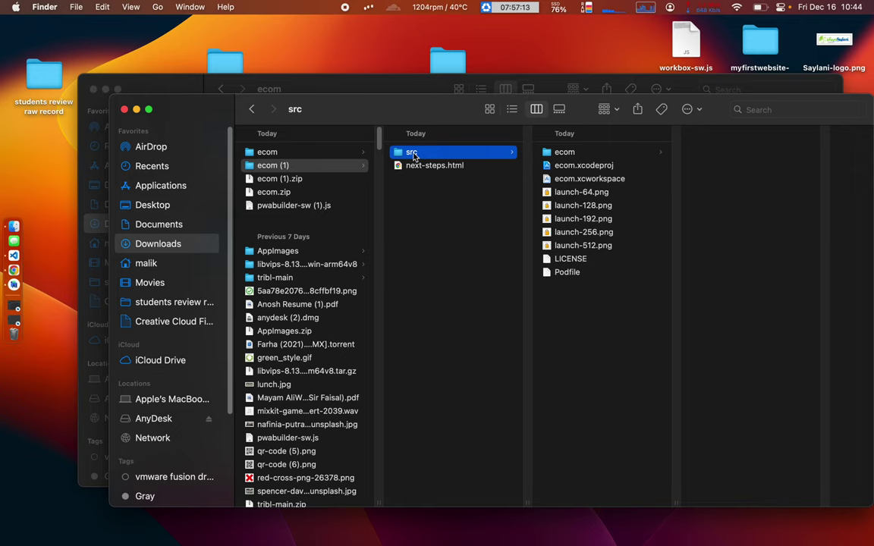
right_click(413, 155)
left_click(403, 188)
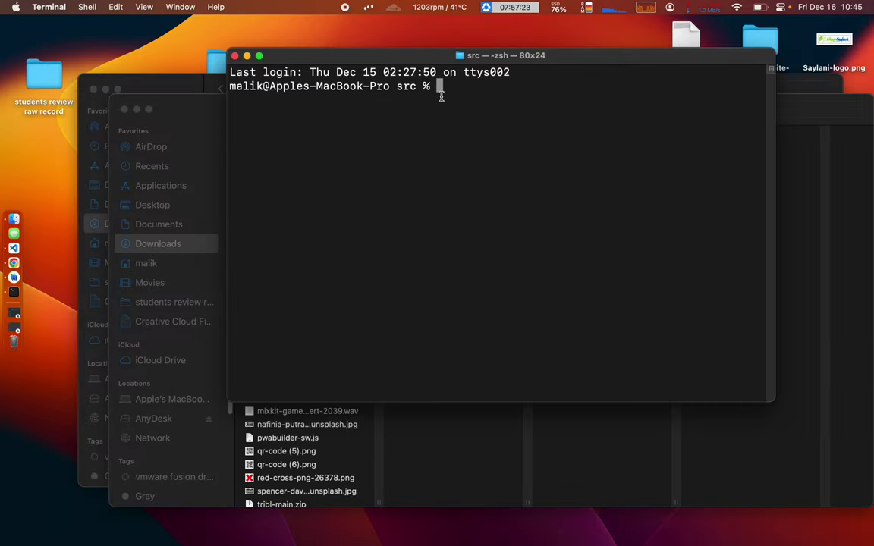
type("ls")
key("Return")
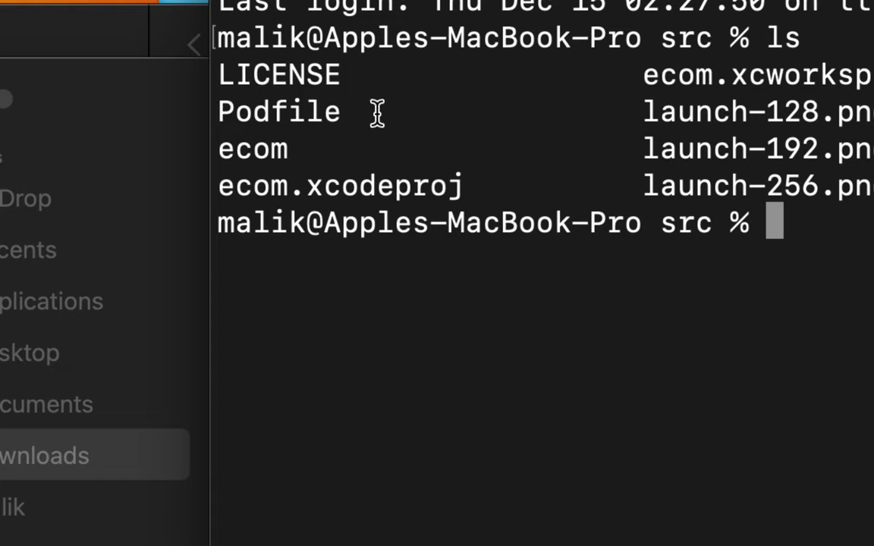
Step: Print the Podfile with cat and examine its contents, including the Firebase/Messaging pod entry
double_click(297, 112)
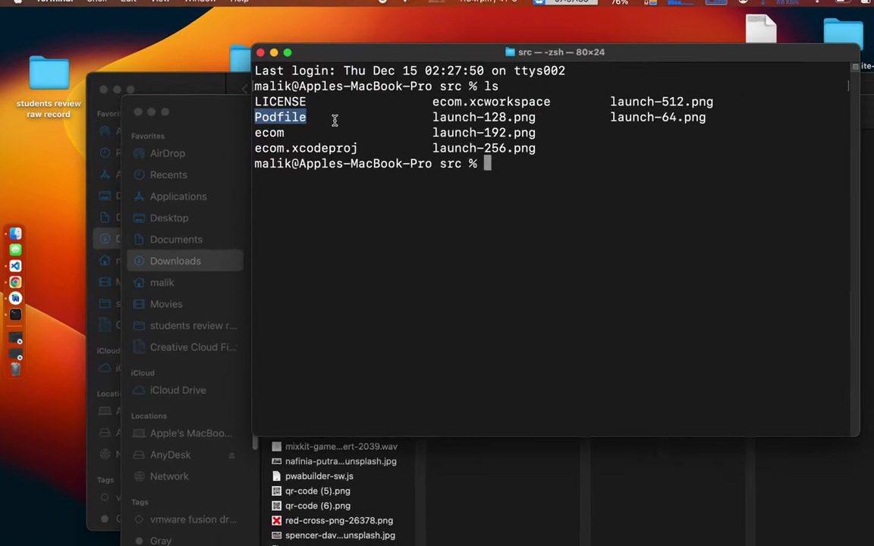
type("cat")
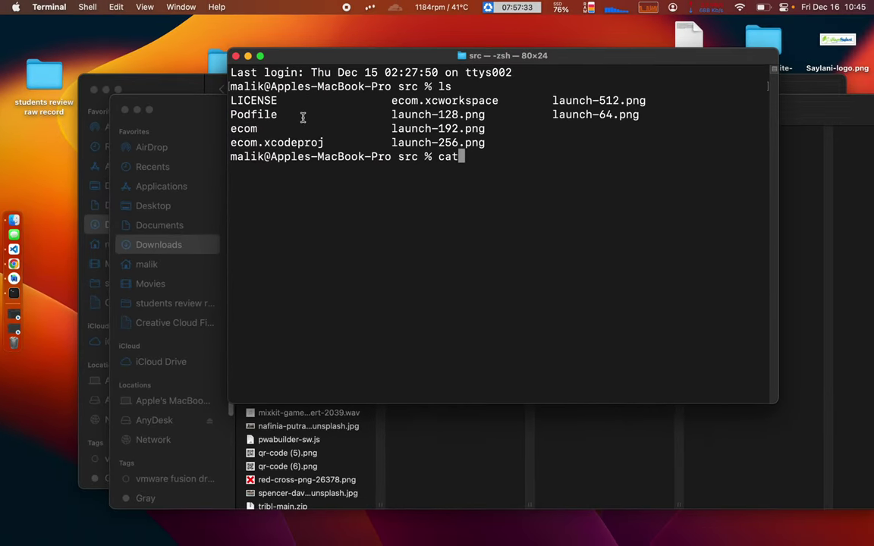
type(" Po")
key("Tab")
key("Return")
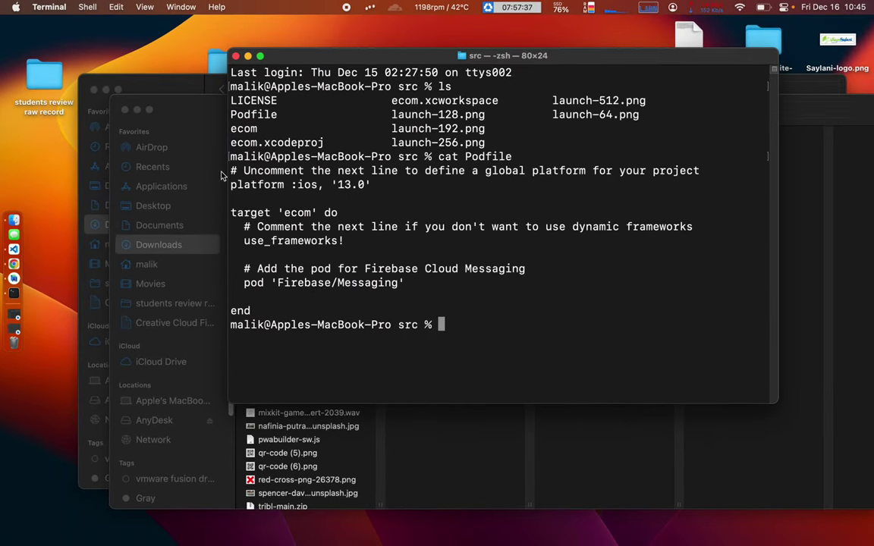
left_click_drag(229, 167, 397, 283)
left_click(296, 269)
left_click(397, 284)
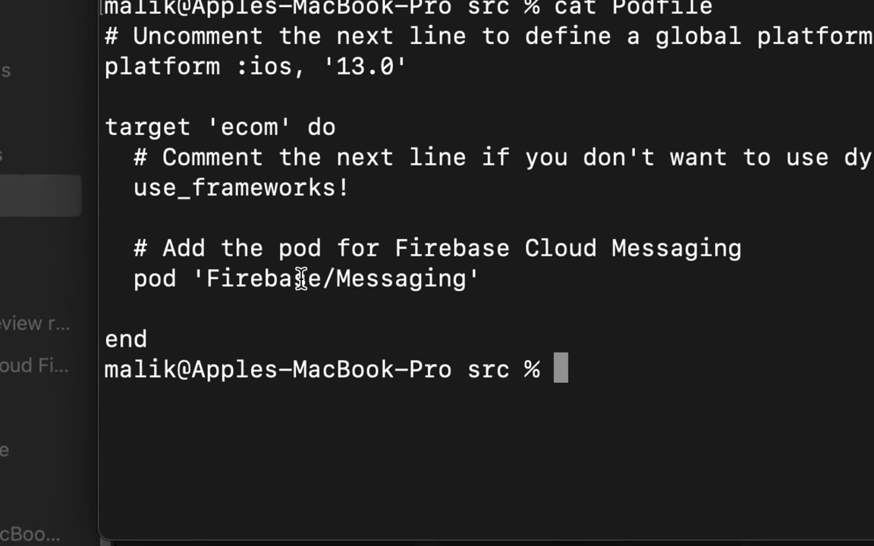
left_click_drag(271, 282, 370, 282)
left_click(380, 283)
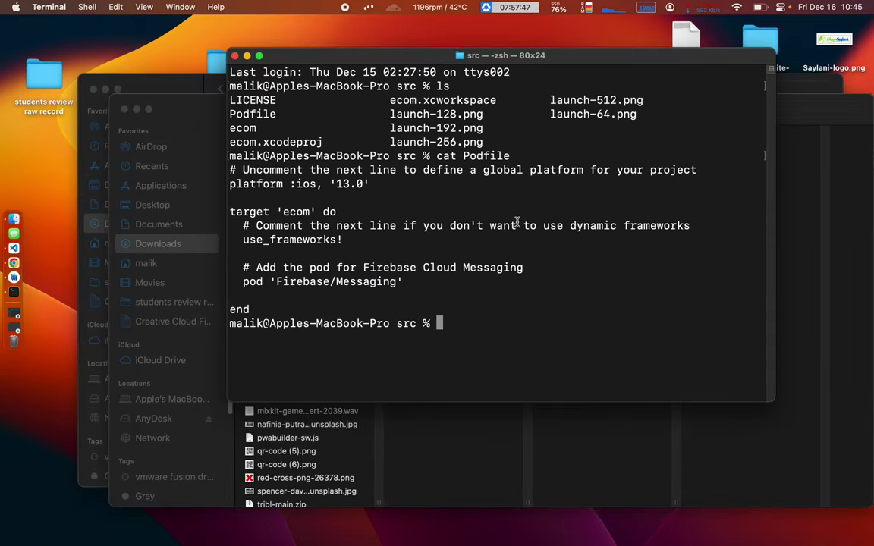
Step: Clear the terminal and enter the command pod install without running it
type("clear")
key("Return")
type("pod install")
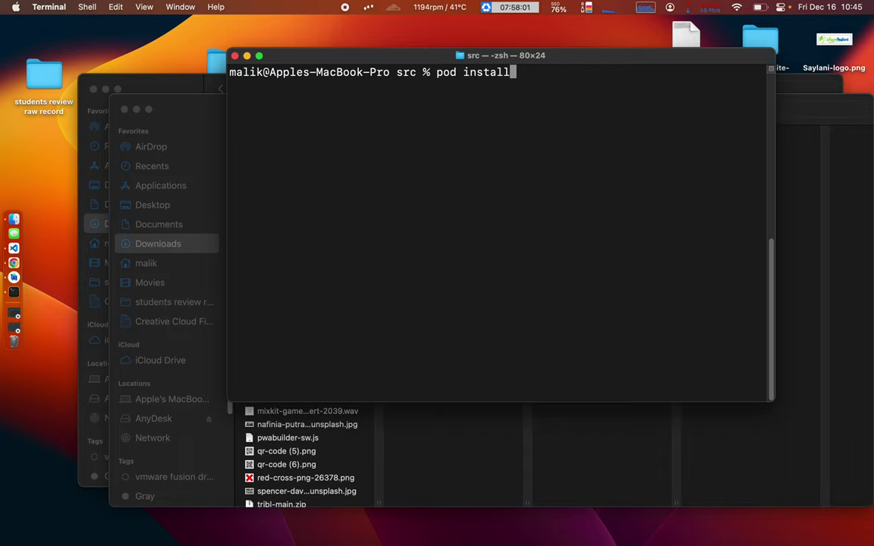
Step: Switch to Chrome, search the web for cocoa pod in a new tab, and open the CocoaPods.org site
key("ctrl+Right")
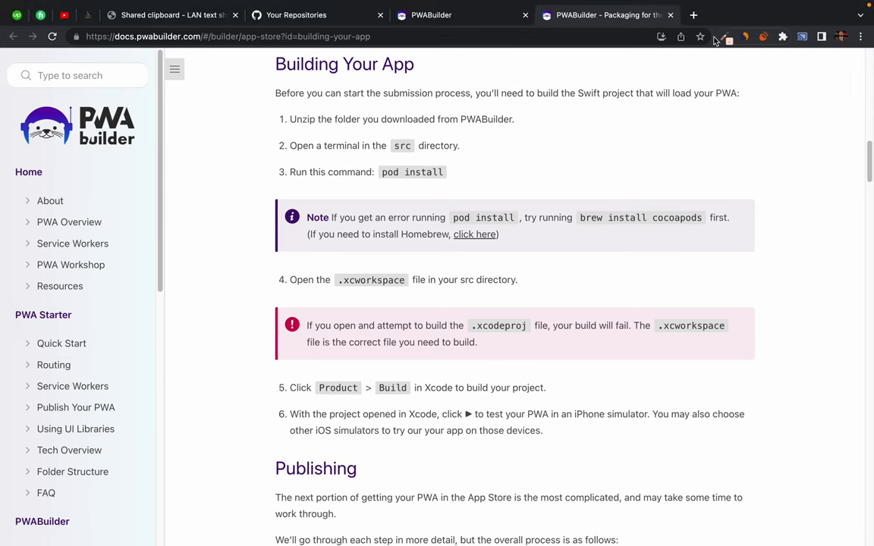
left_click(694, 15)
type("coc")
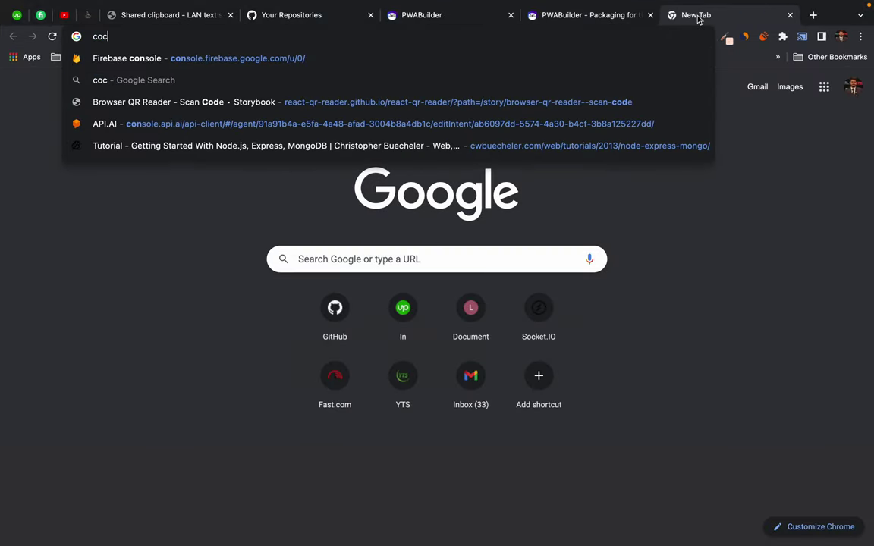
type("oa ")
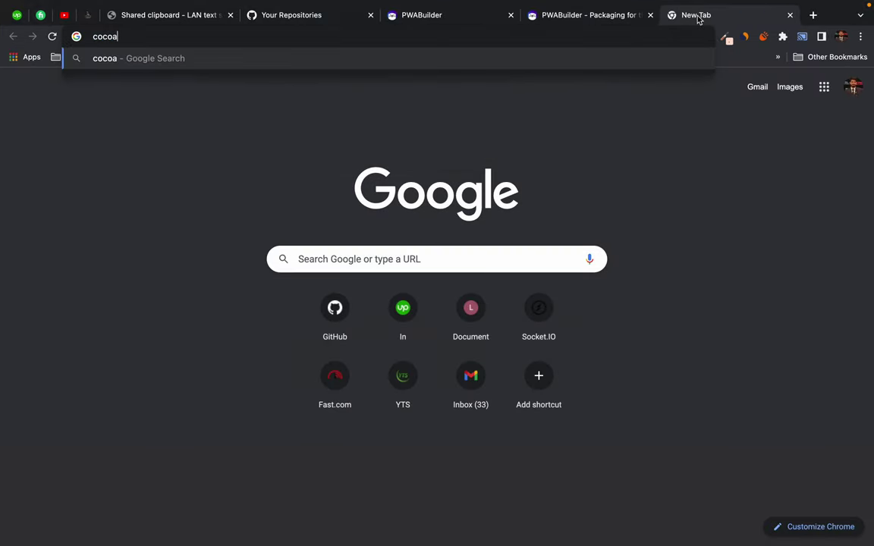
type("pod")
key("Return")
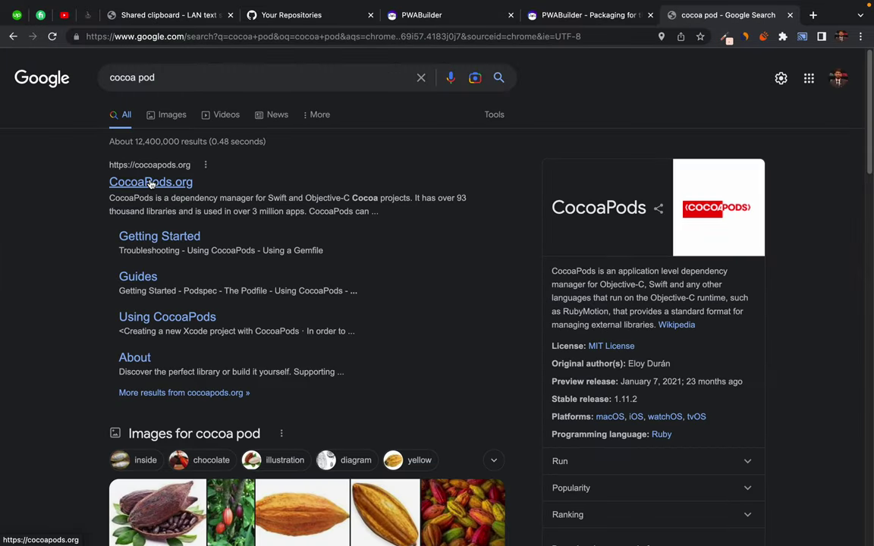
left_click(151, 182)
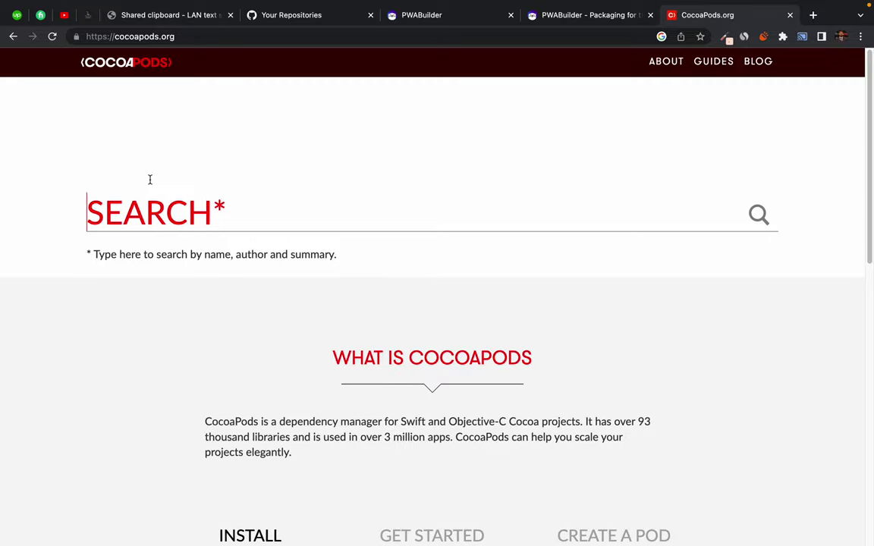
Step: Examine the sudo gem install cocoapods command in the CocoaPods install section, focusing on the gem tool
scroll(242, 365, "down", 3)
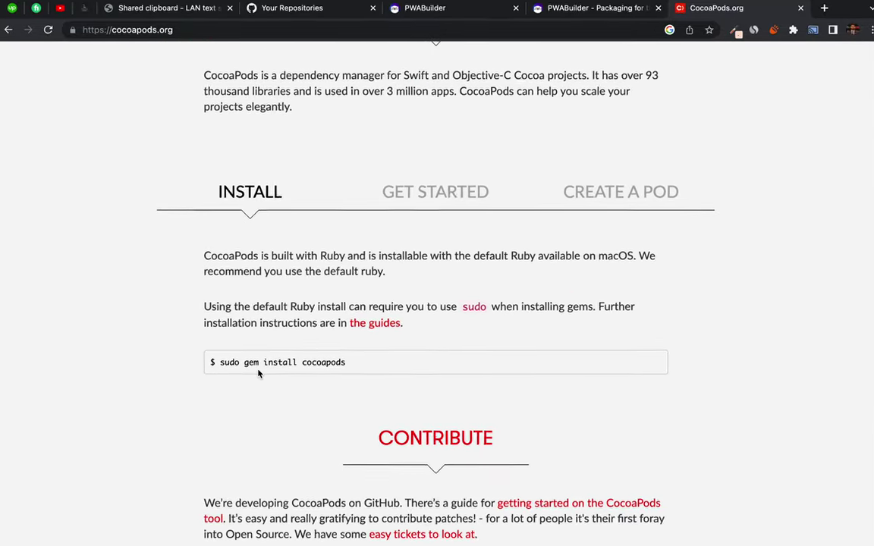
left_click_drag(217, 362, 364, 366)
left_click(364, 367)
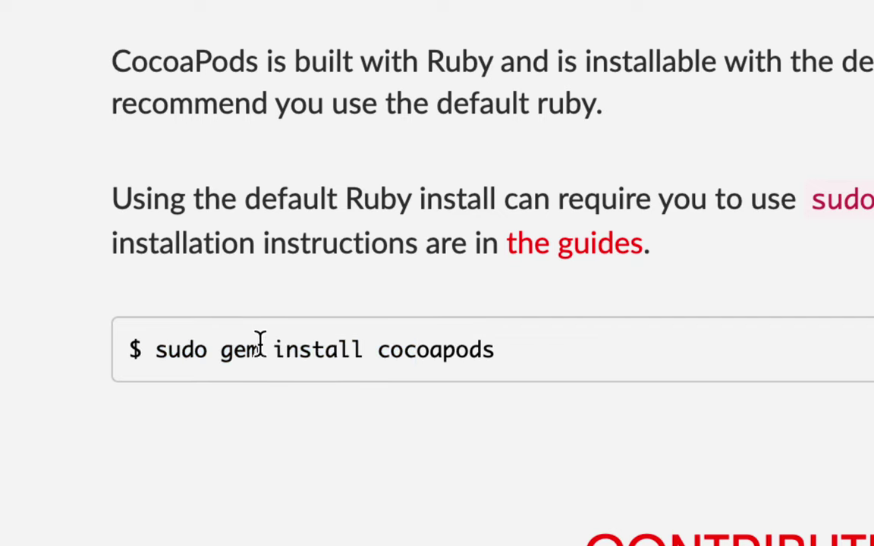
double_click(230, 351)
left_click(243, 352)
double_click(237, 351)
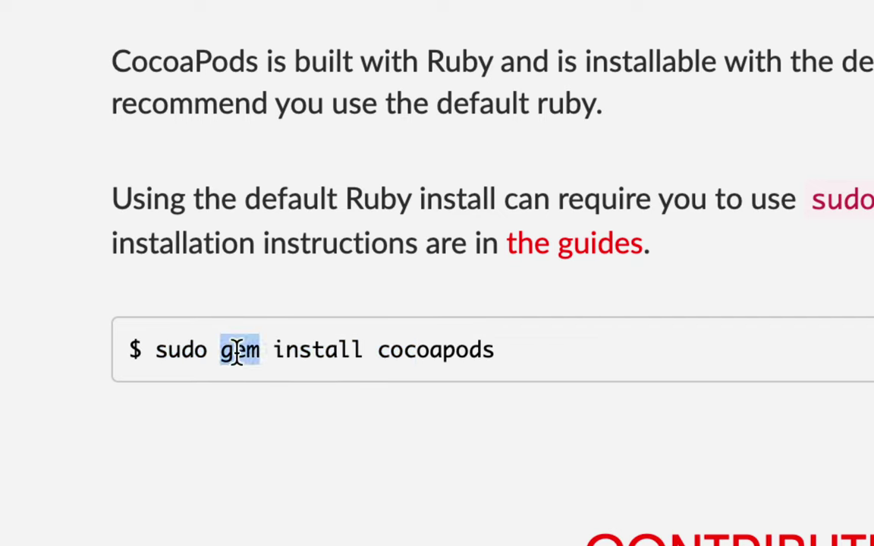
left_click(236, 351)
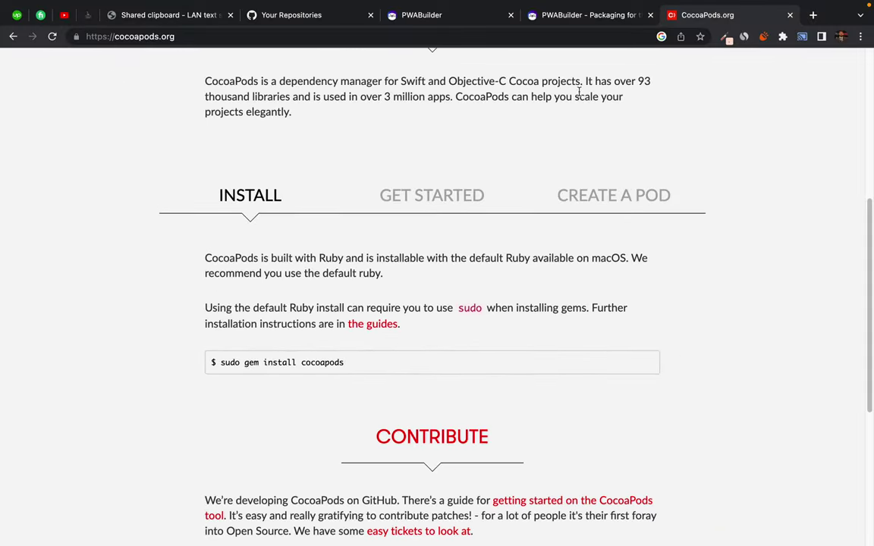
Step: Search the web for install gen in a new tab and recheck the install command on CocoaPods.org
left_click(812, 15)
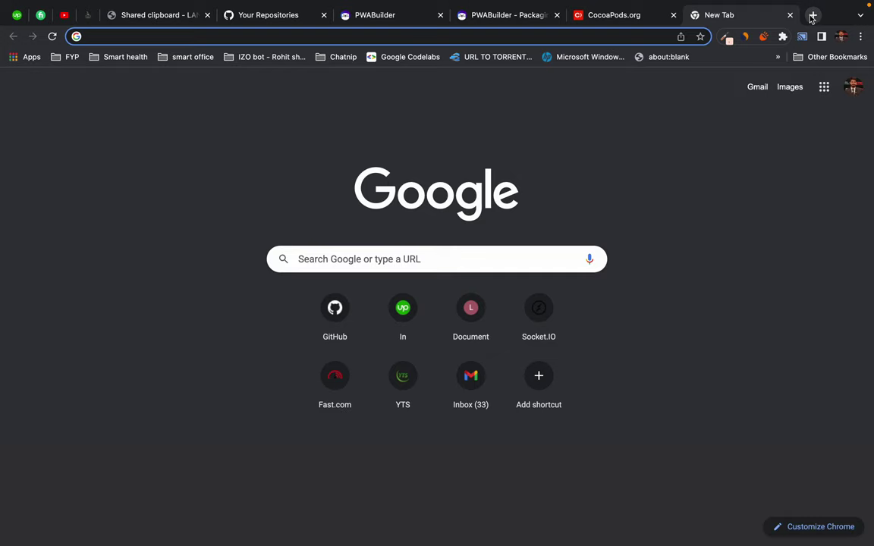
type("install gen")
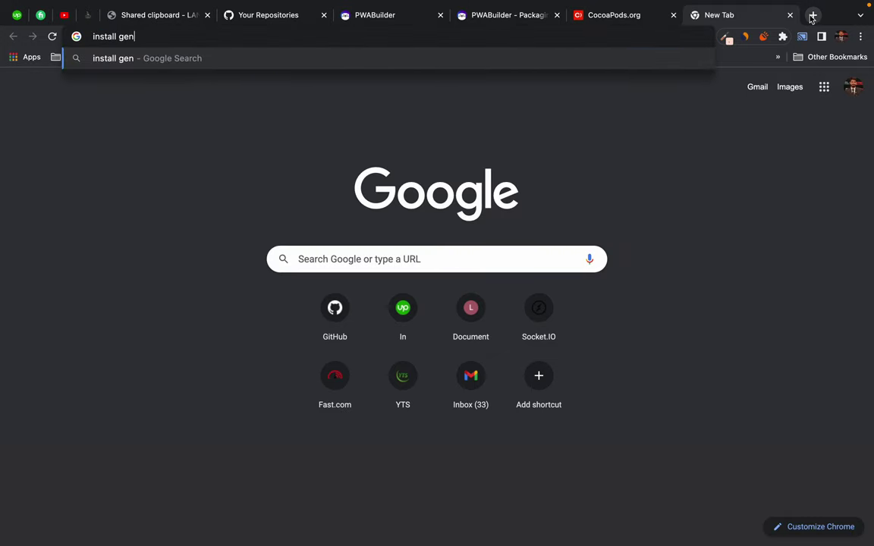
key("Return")
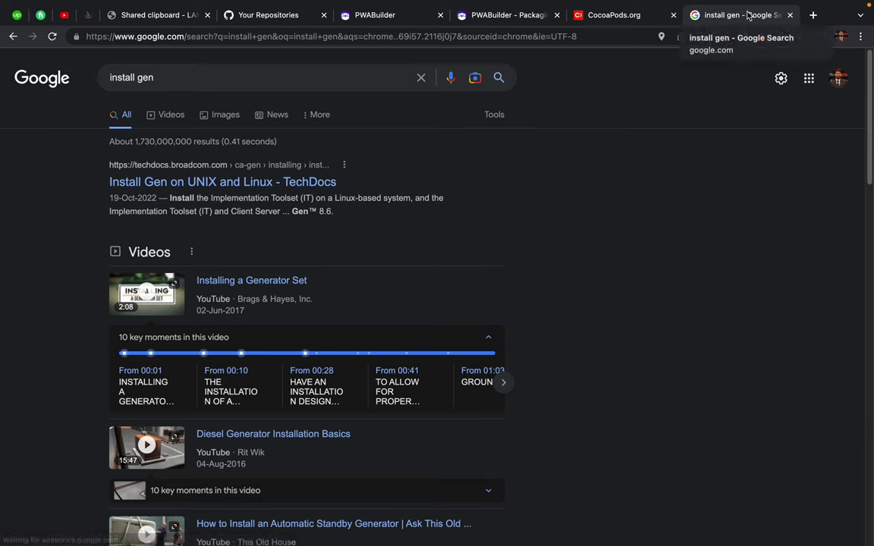
left_click(599, 21)
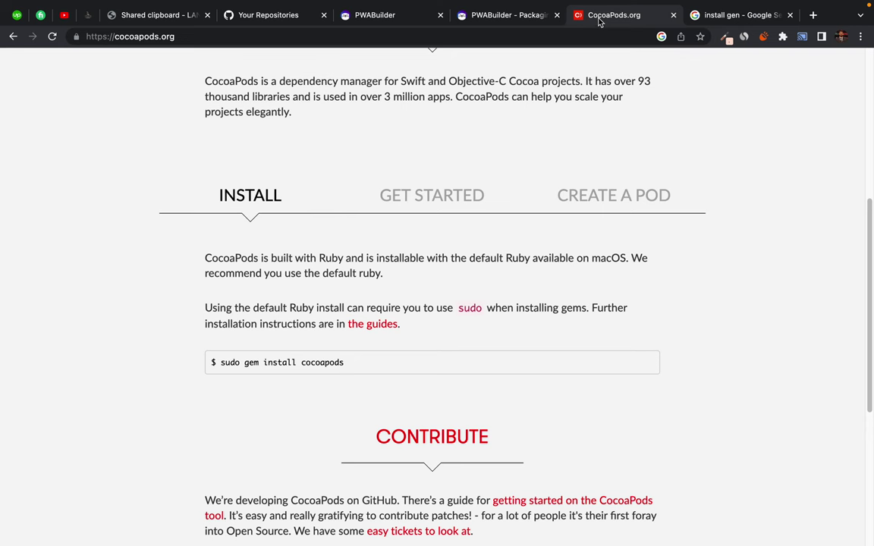
left_click_drag(205, 335, 331, 384)
left_click(177, 311)
left_click(690, 12)
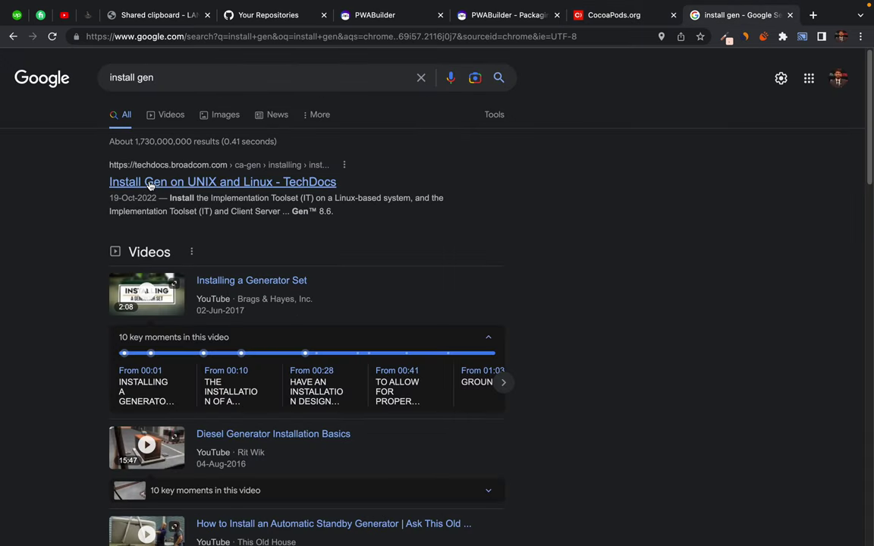
Step: Correct the web search to install gem and open the RubyGems Basics guide
left_click(161, 76)
key("BackSpace")
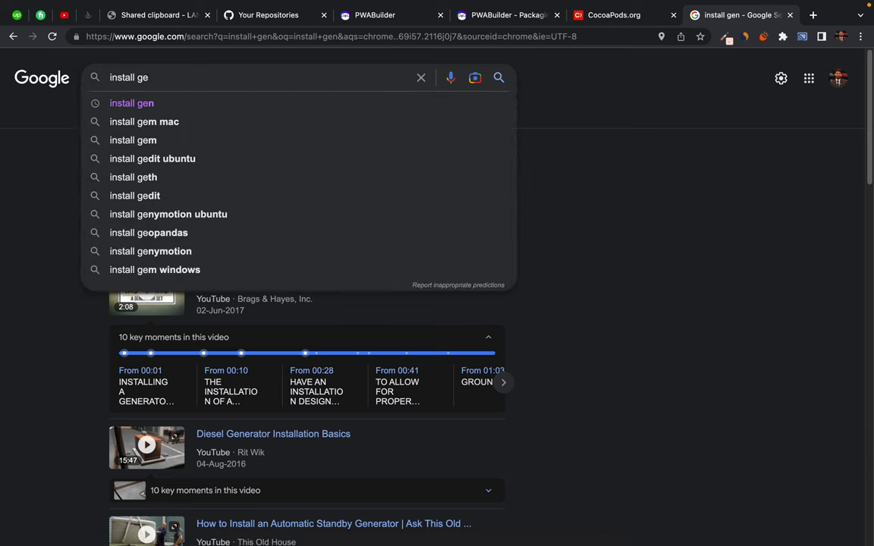
type("m packege")
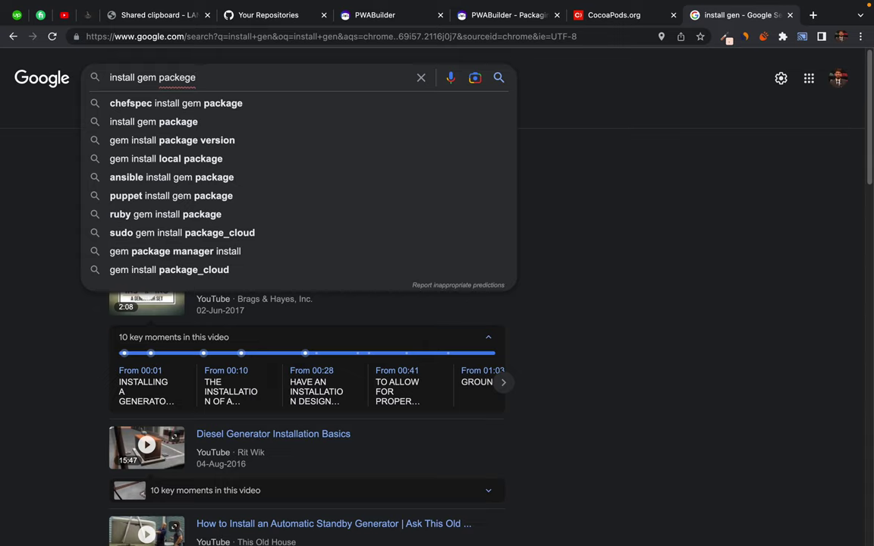
key("Down")
key("Down")
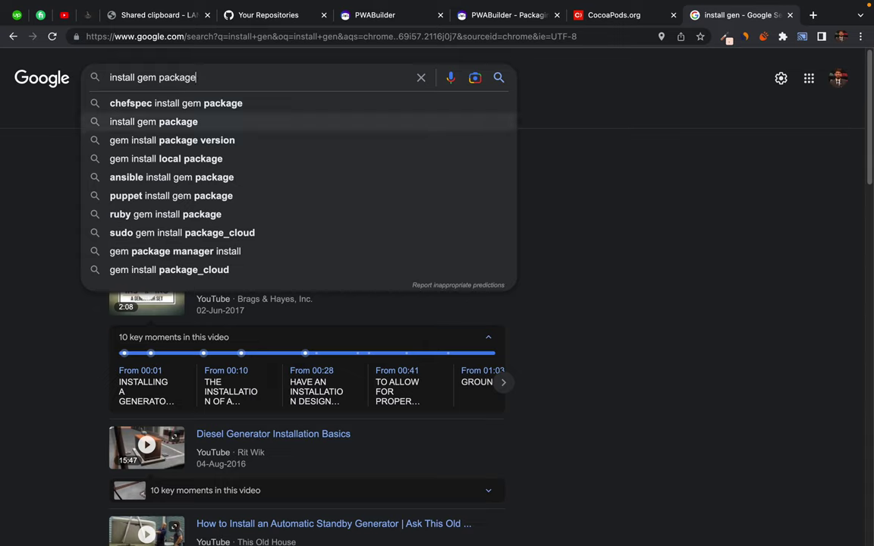
key("Up")
key("BackSpace")
key("BackSpace")
key("BackSpace")
key("BackSpace")
key("BackSpace")
key("BackSpace")
key("BackSpace")
key("BackSpace")
key("BackSpace")
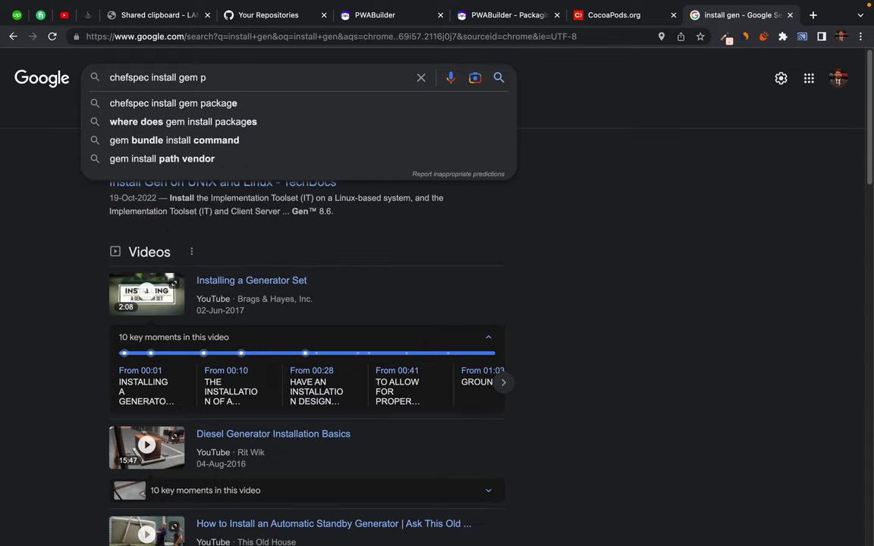
type("m")
key("Left")
key("Left")
key("Left")
key("Left")
key("Left")
key("Left")
key("Left")
key("Left")
key("Left")
key("Left")
key("Left")
key("BackSpace")
key("BackSpace")
key("BackSpace")
key("BackSpace")
key("BackSpace")
key("BackSpace")
key("BackSpace")
key("BackSpace")
key("BackSpace")
key("Return")
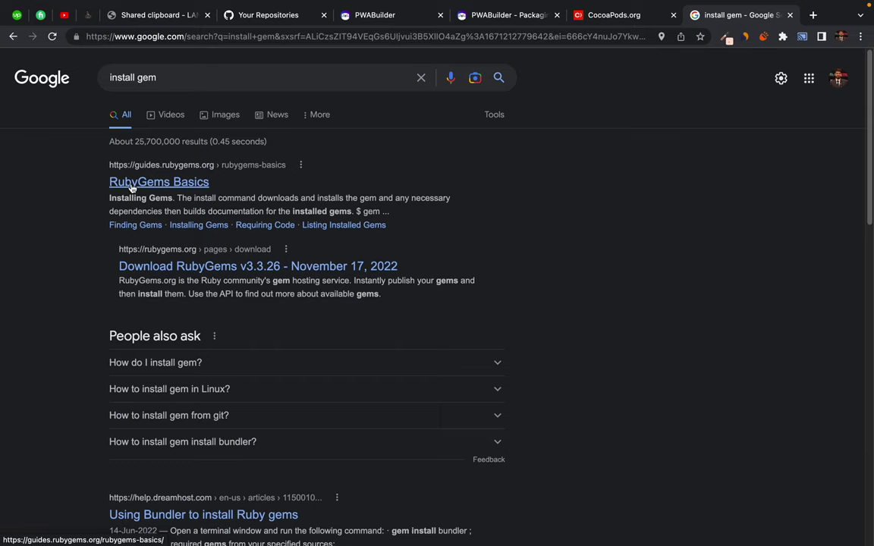
left_click(133, 185)
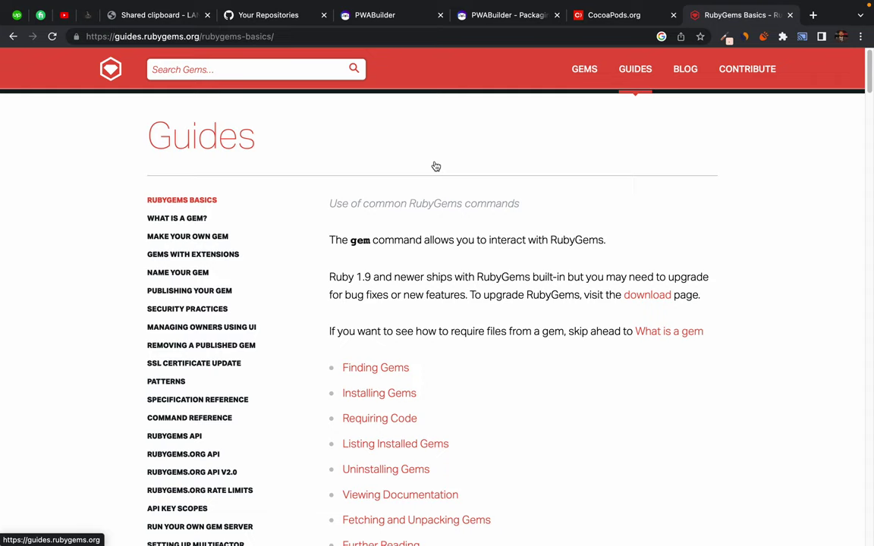
Step: Close the RubyGems guide and review the sudo gem install cocoapods command on CocoaPods.org again
middle_click(741, 15)
left_click_drag(218, 362, 294, 362)
left_click(377, 367)
left_click(294, 363)
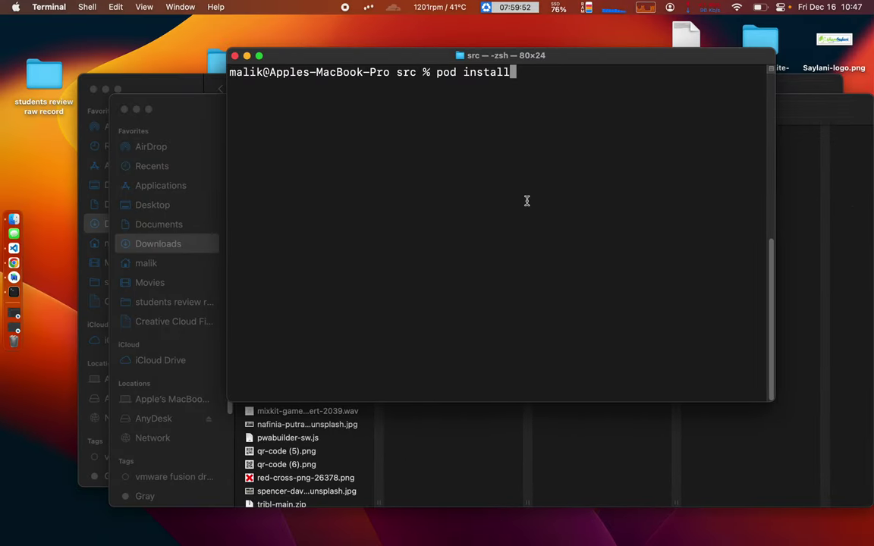
Step: Run pod install in the src terminal, and close the CocoaPods page to return to the PWABuilder build instructions
key("Return")
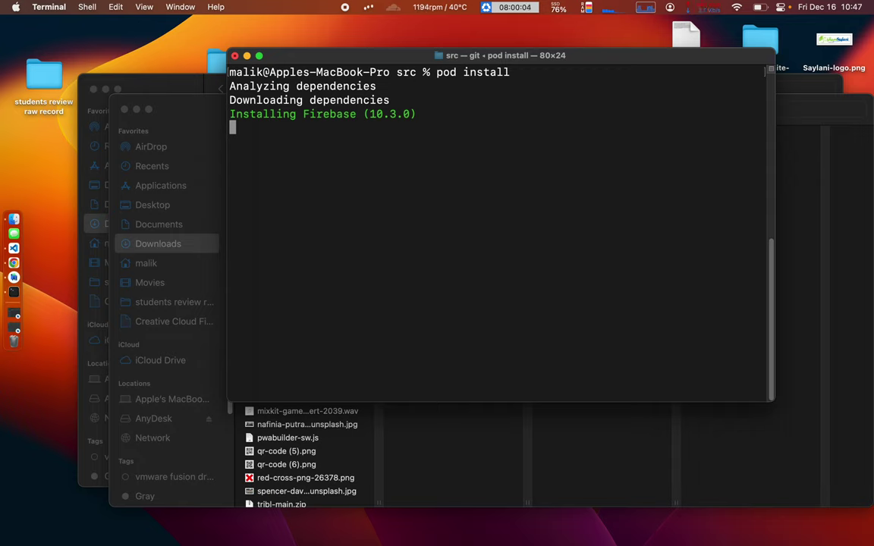
key("ctrl+Right")
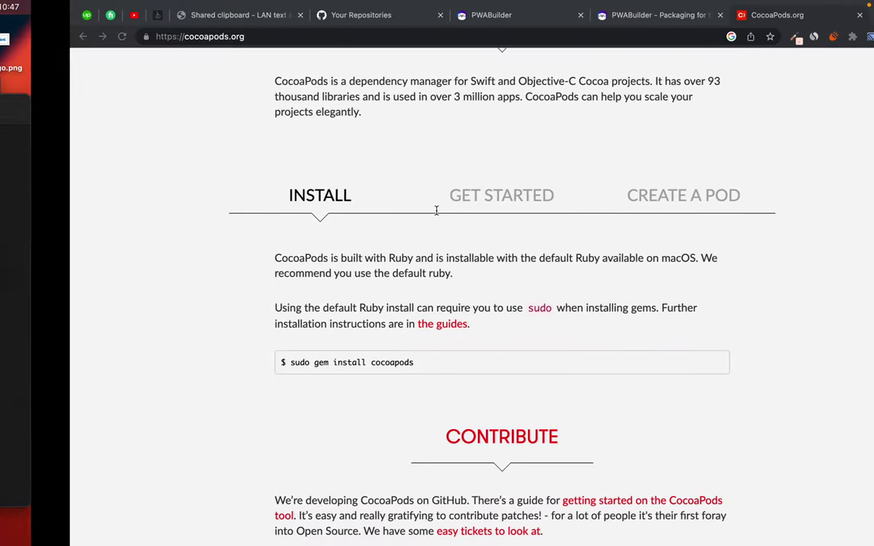
middle_click(687, 22)
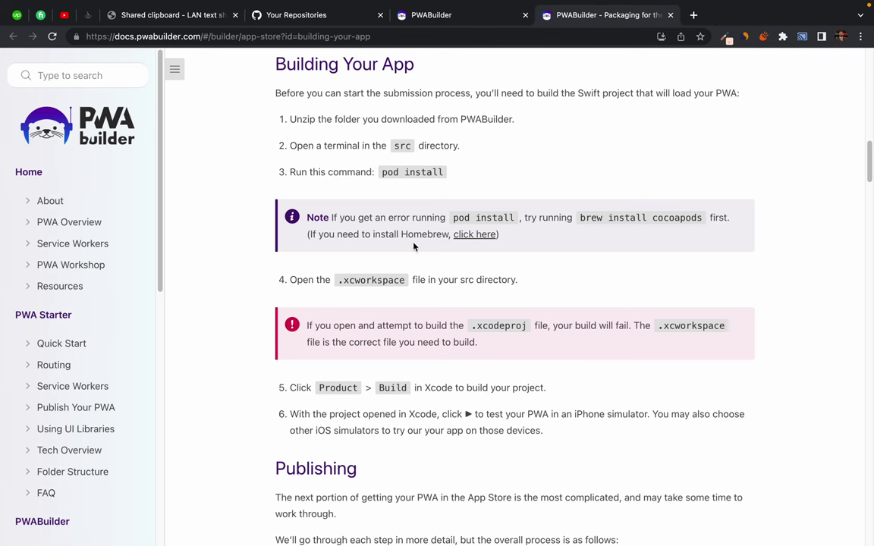
Step: Examine the note on the pod install error and its brew install cocoapods workaround in the build instructions
scroll(311, 283, "down", 2)
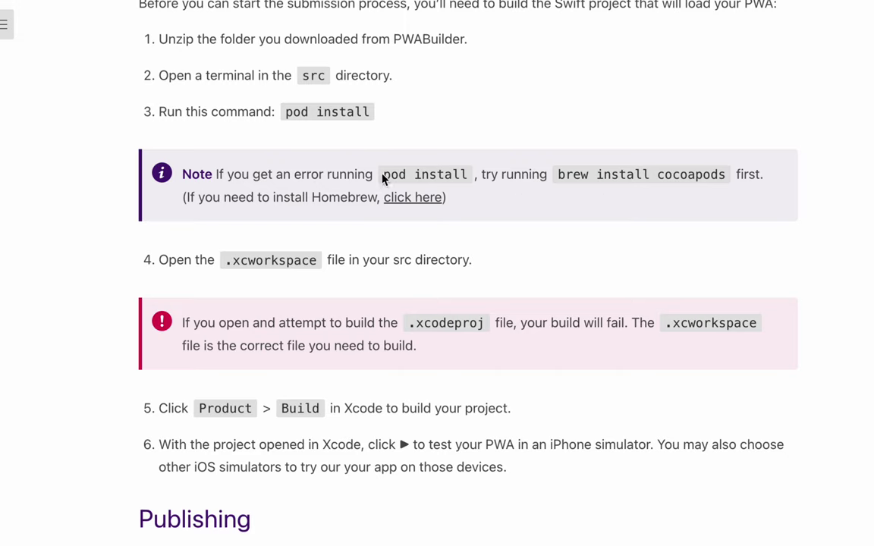
left_click_drag(383, 177, 462, 175)
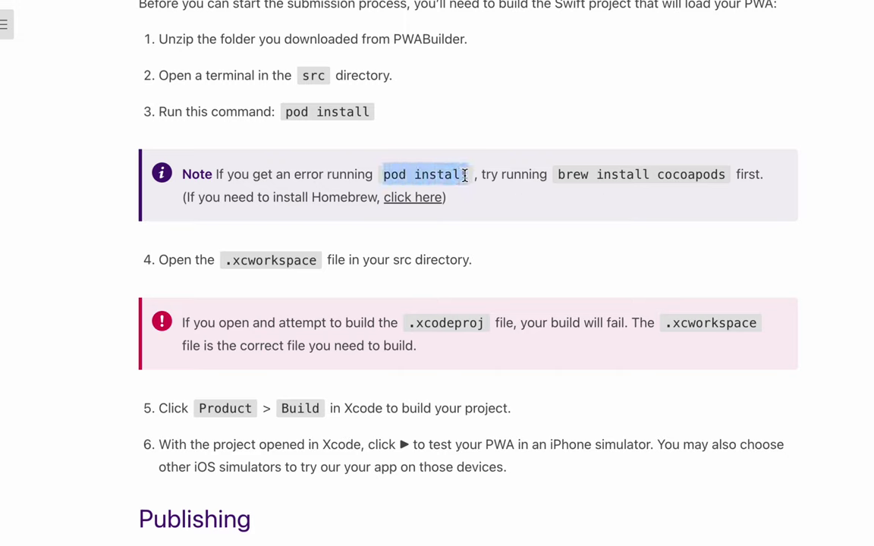
left_click_drag(558, 176, 694, 175)
left_click(580, 173)
left_click_drag(557, 174, 584, 175)
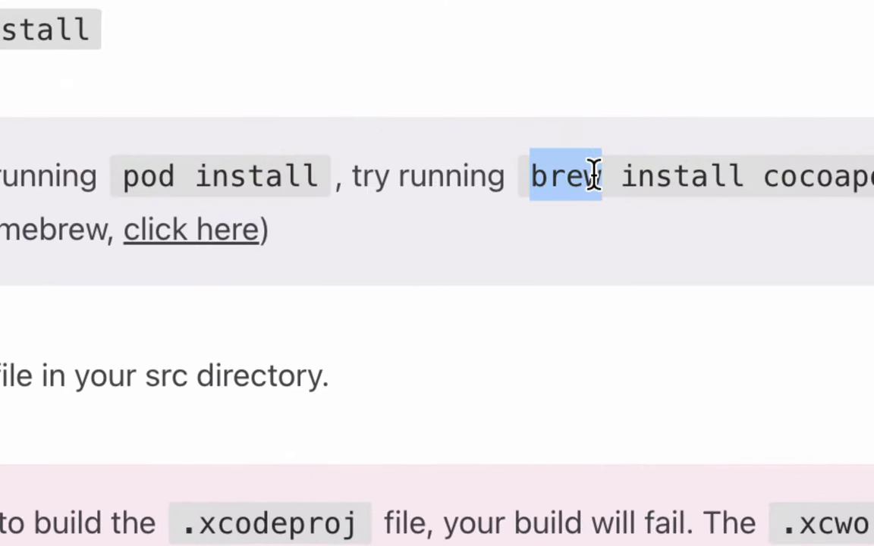
left_click(552, 176)
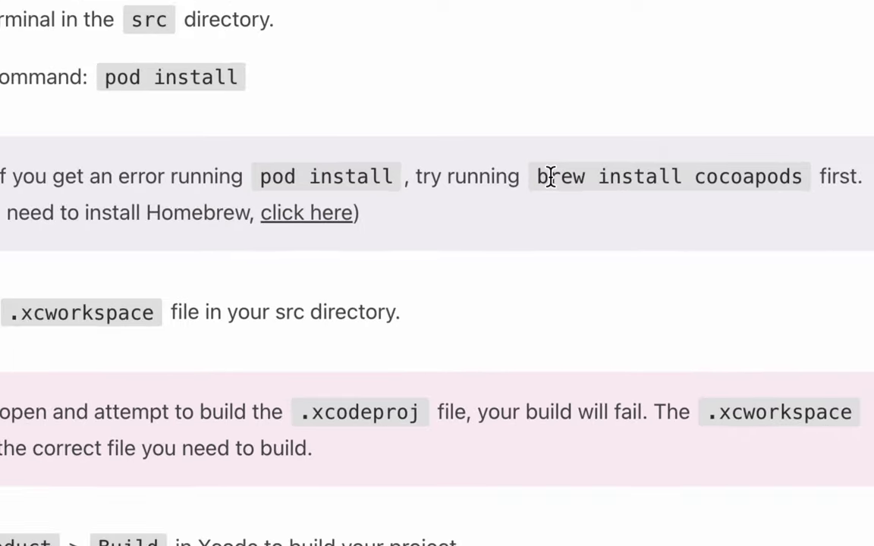
double_click(552, 176)
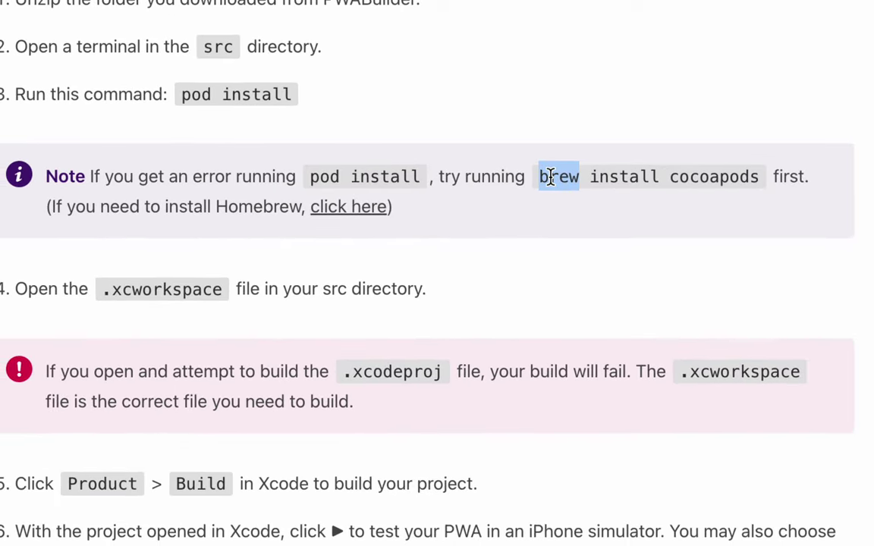
left_click(550, 177)
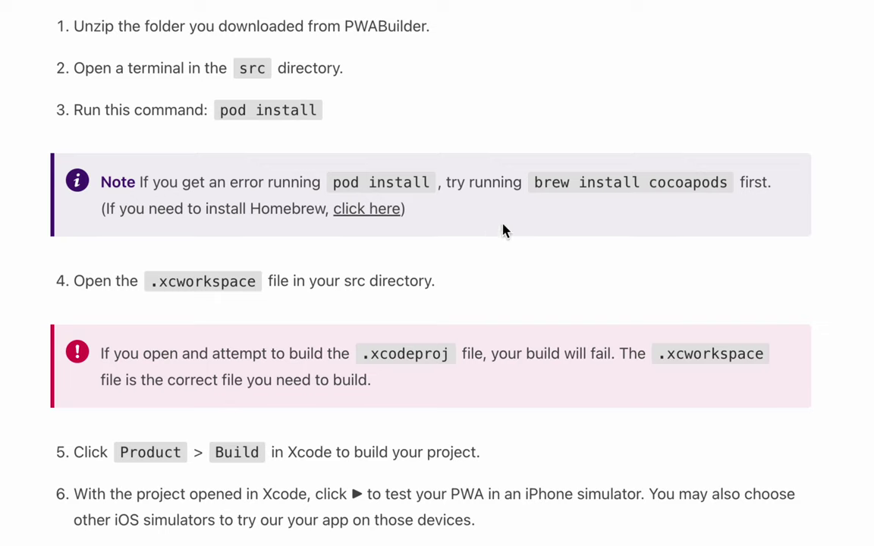
double_click(556, 185)
left_click(556, 185)
double_click(556, 185)
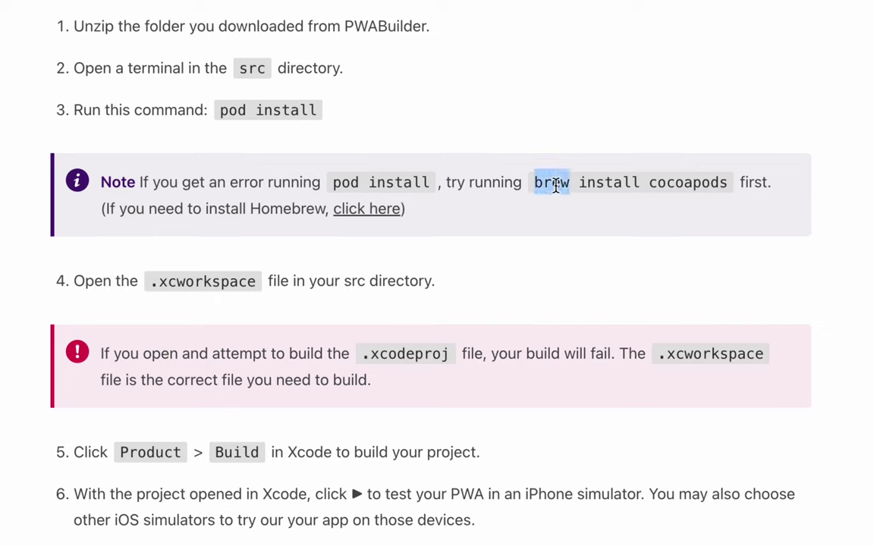
left_click(556, 185)
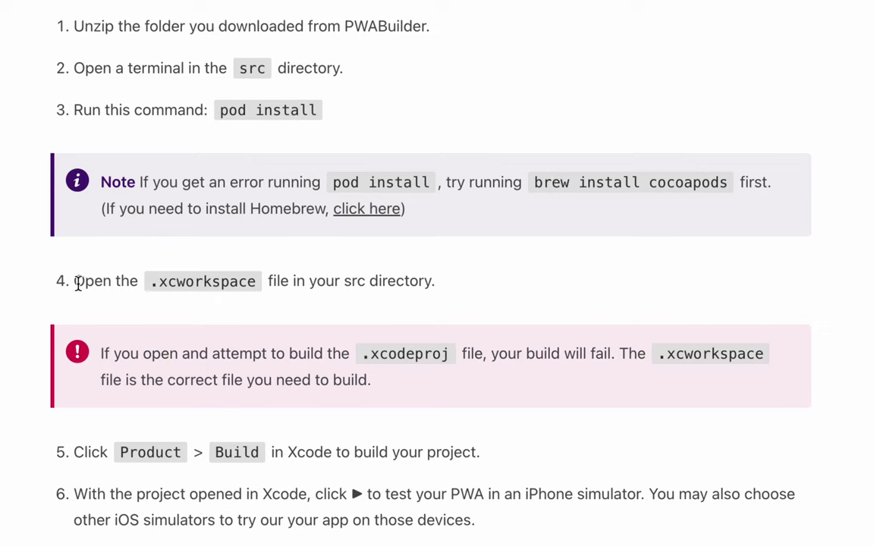
Step: Review the pod install instruction and the instruction on opening the .xcworkspace file in the src directory
left_click_drag(84, 112, 369, 117)
left_click(479, 117)
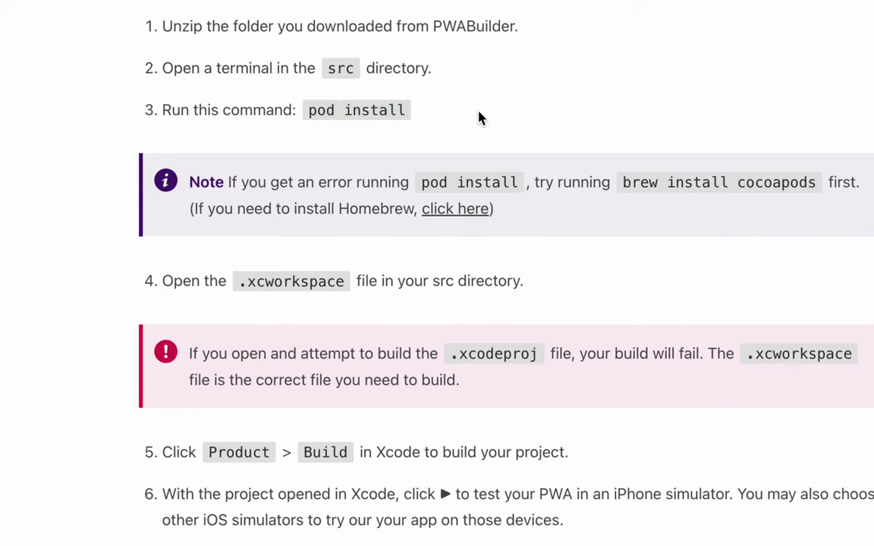
double_click(289, 281)
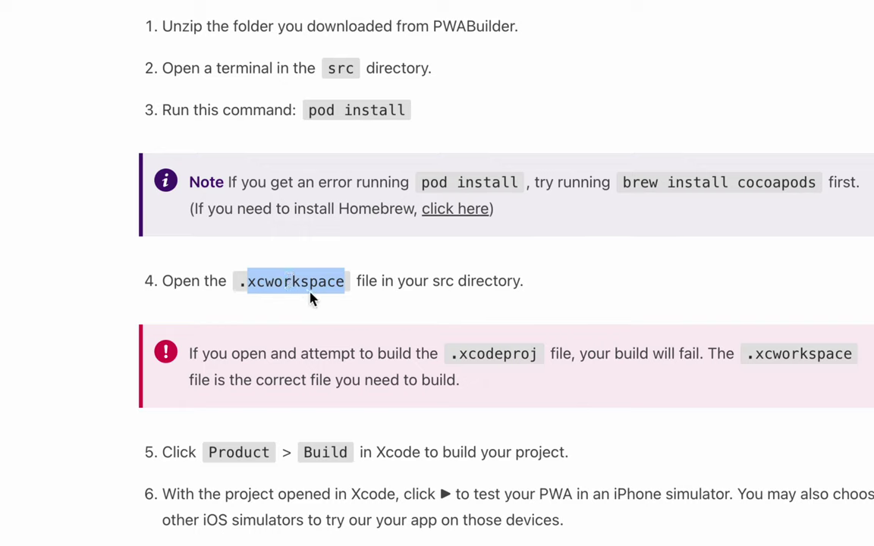
double_click(307, 279)
left_click(306, 278)
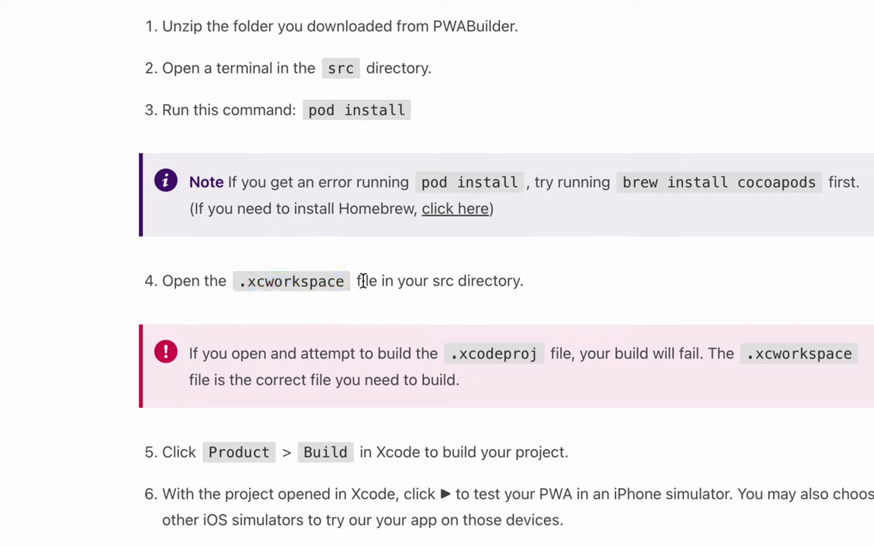
double_click(295, 282)
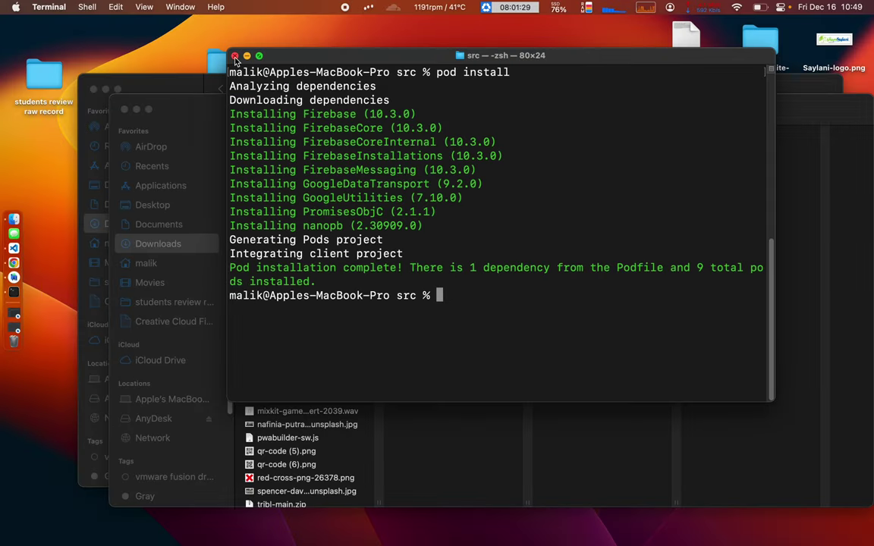
Step: Close the src terminal window and open ecom.xcworkspace from the src folder in Xcode
left_click(233, 55)
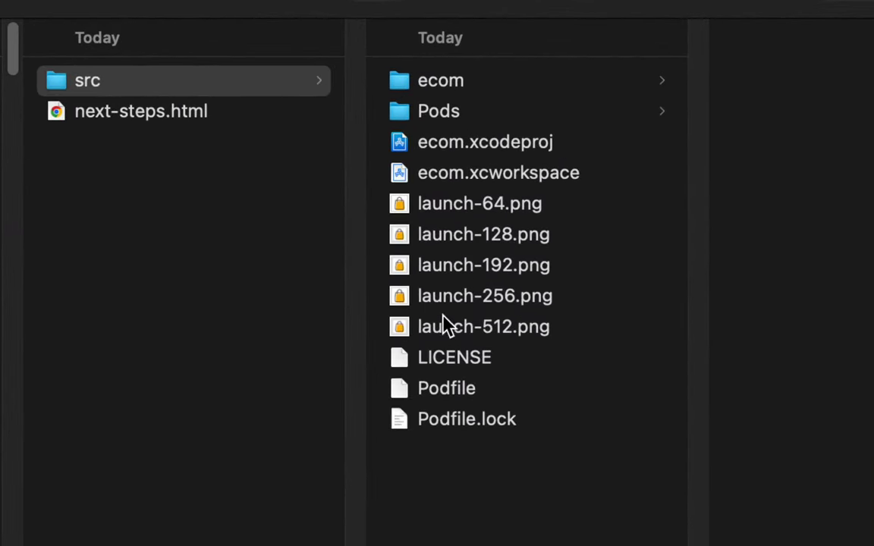
left_click(456, 173)
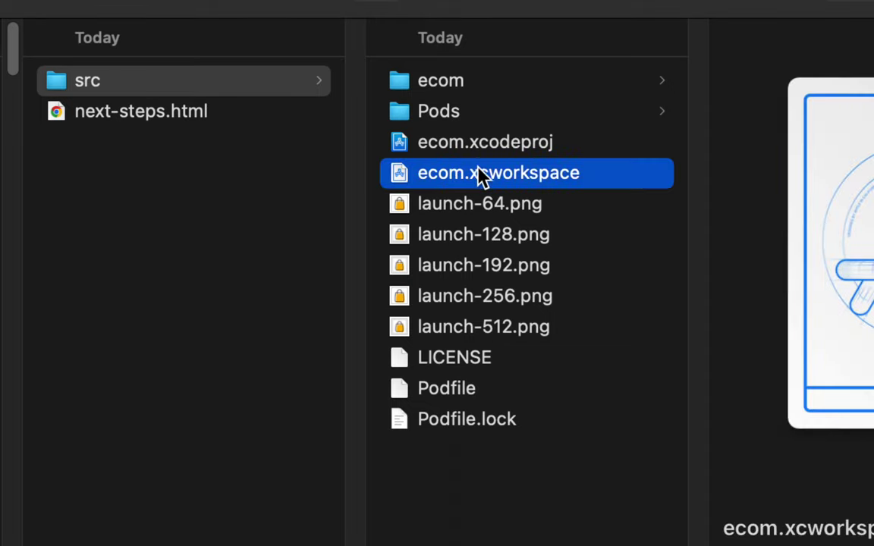
right_click(491, 179)
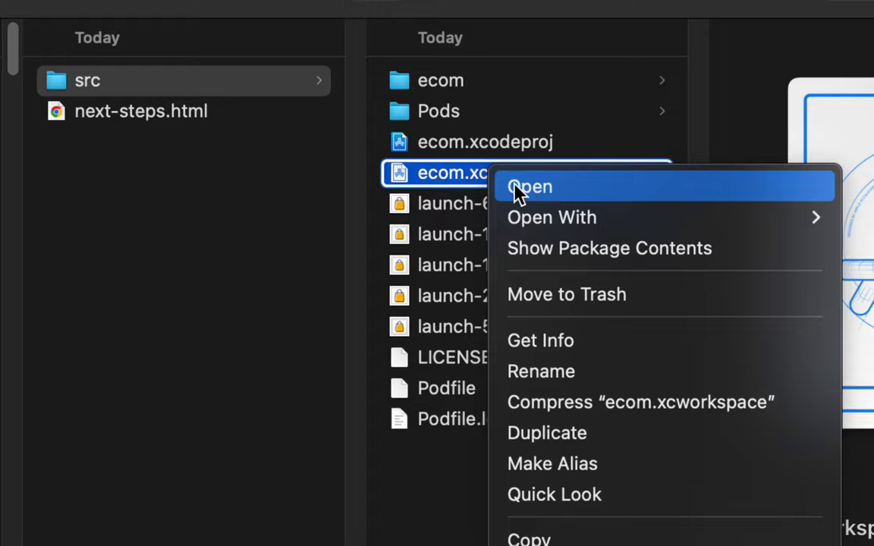
left_click(517, 191)
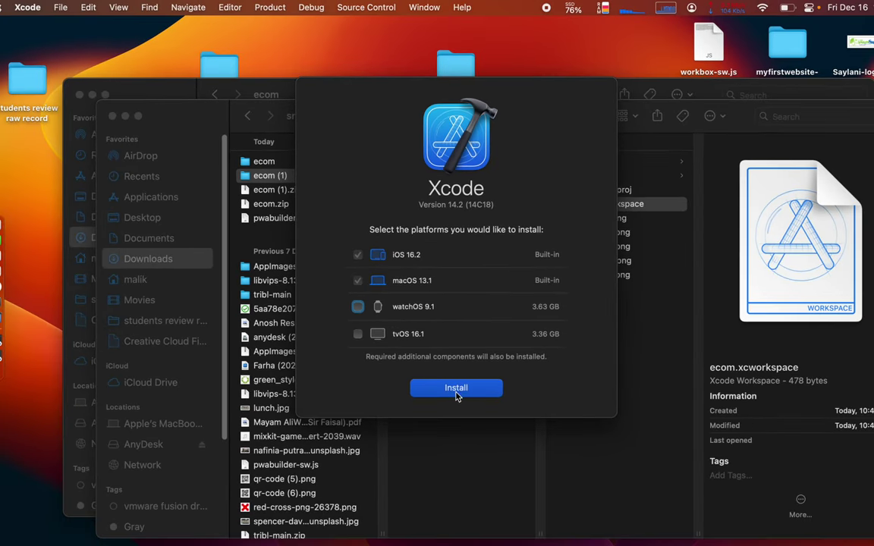
Step: Install Xcode's required additional components with the preselected platforms, entering the admin password to authorize it
left_click(460, 411)
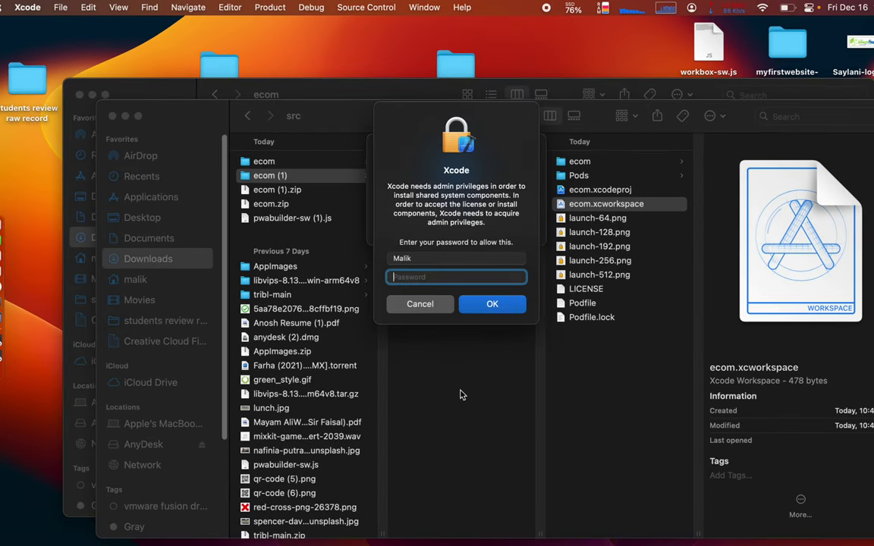
type("****")
key("Return")
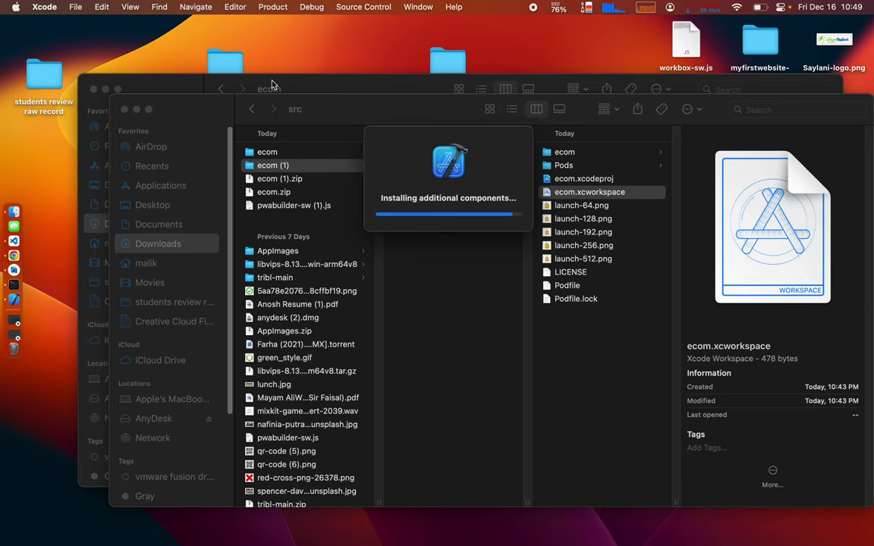
Step: Close the extra ecom Finder window and dismiss Xcode's What's New and welcome windows
left_click(92, 88)
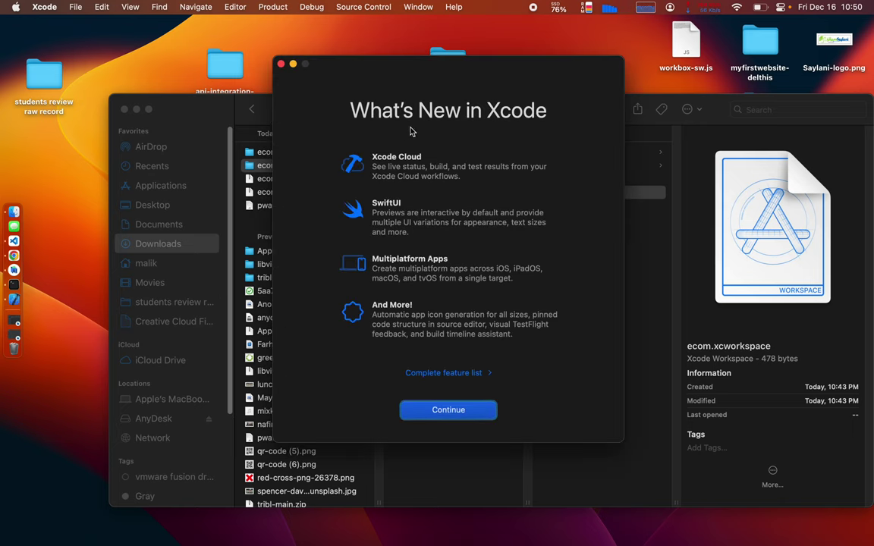
left_click(448, 411)
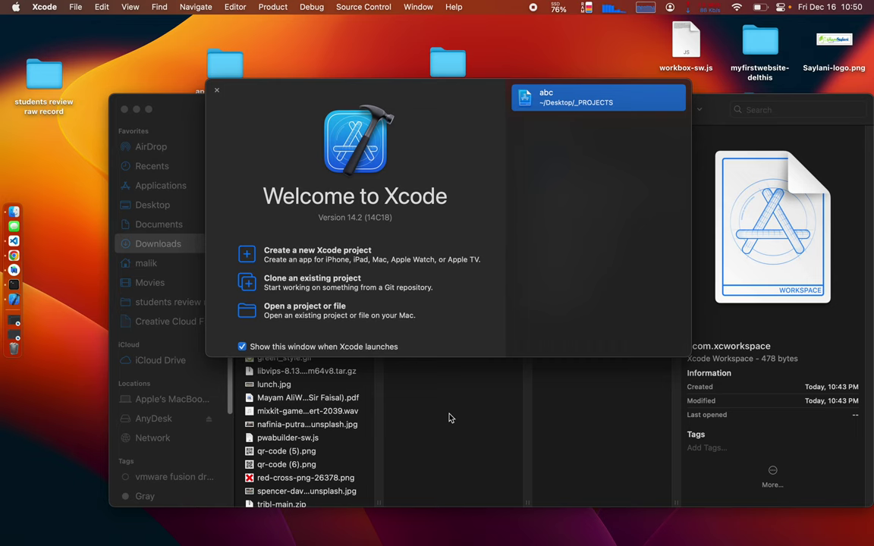
left_click(217, 91)
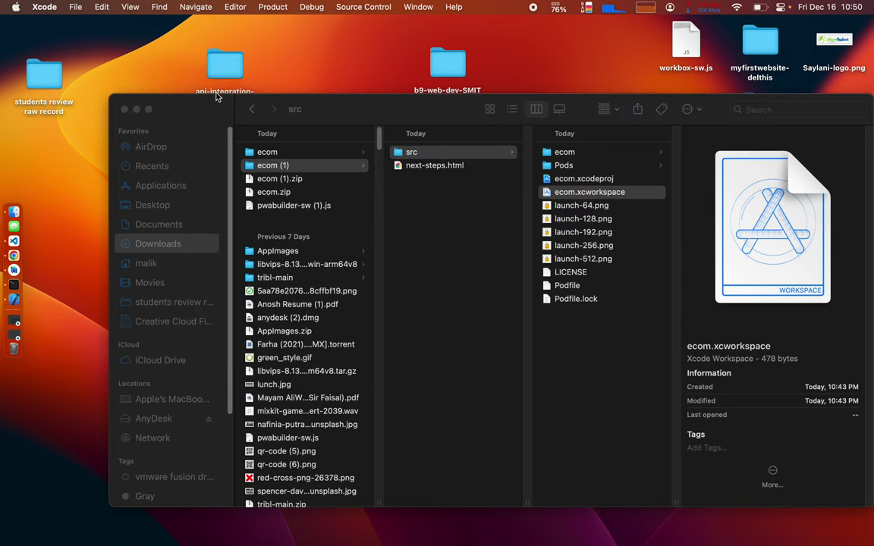
Step: Open ecom.xcworkspace from the src folder again, and trust the downloaded workspace after reading the security warning
double_click(592, 193)
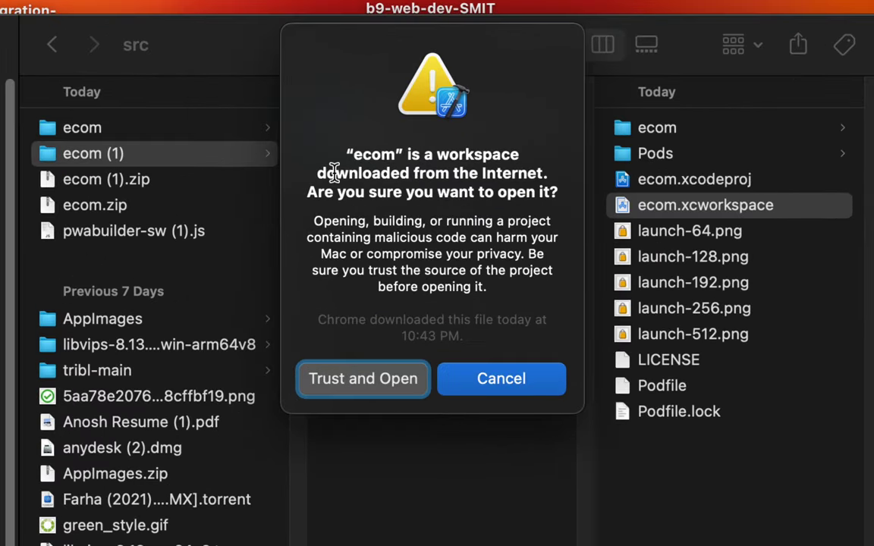
left_click_drag(349, 173, 500, 172)
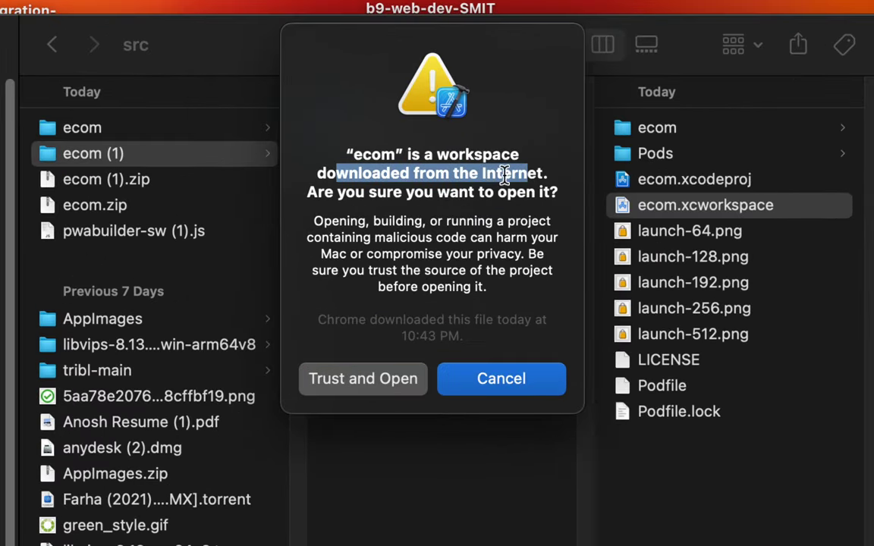
left_click(355, 195)
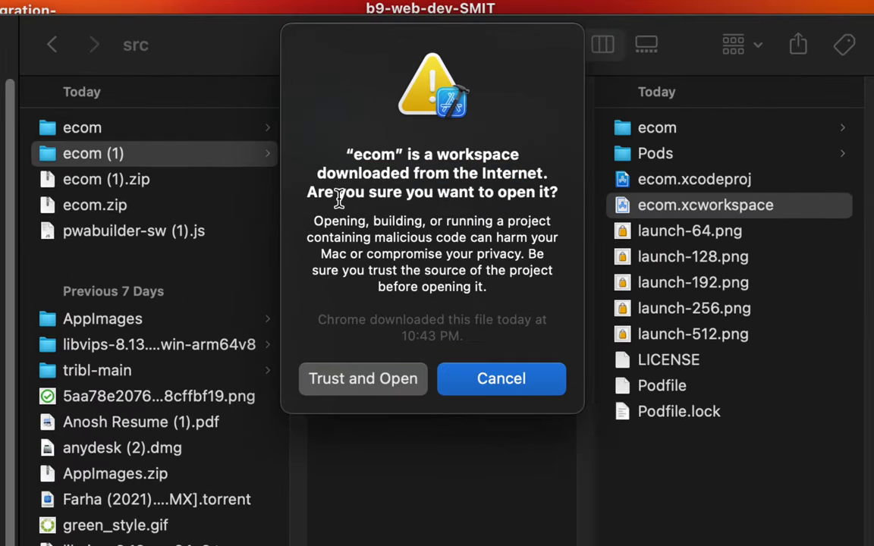
left_click(357, 380)
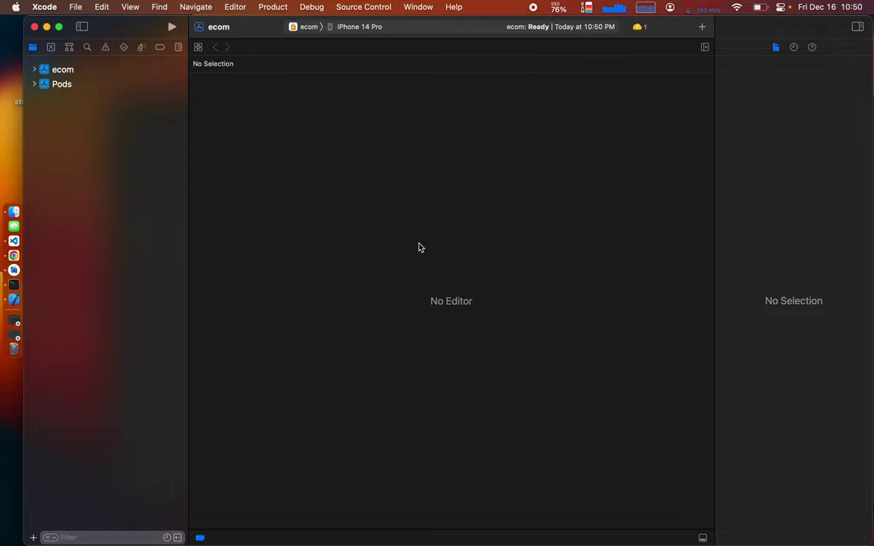
Step: Check the PWABuilder instructions for building the project and testing it in a simulator, and return to Xcode
key("ctrl+Right")
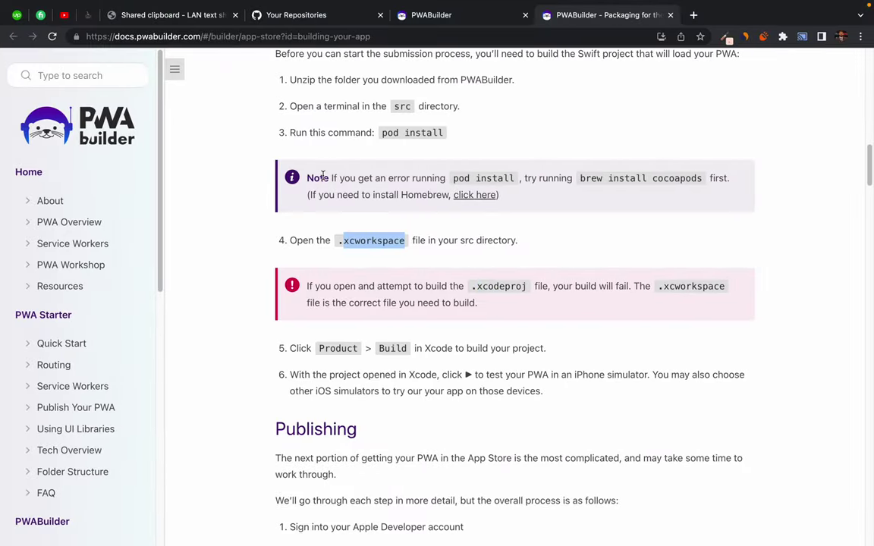
scroll(292, 330, "down", 4)
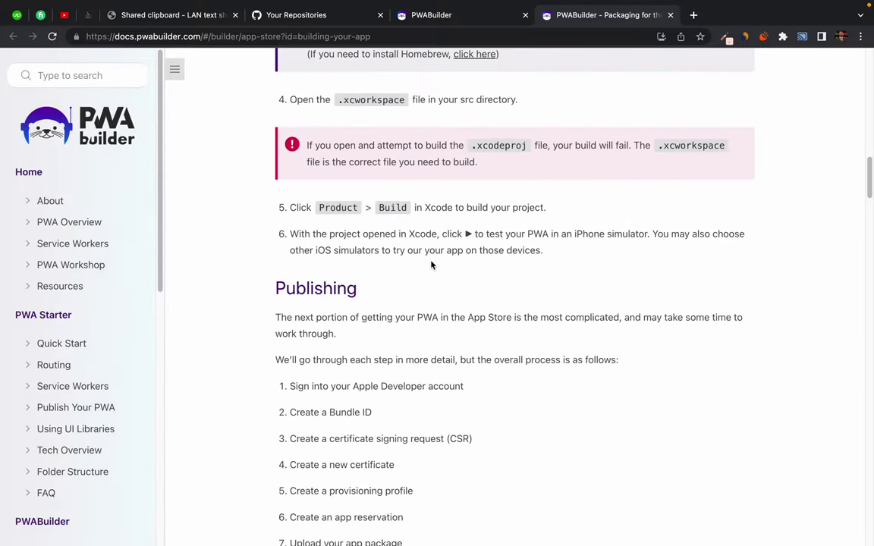
key("ctrl+Left")
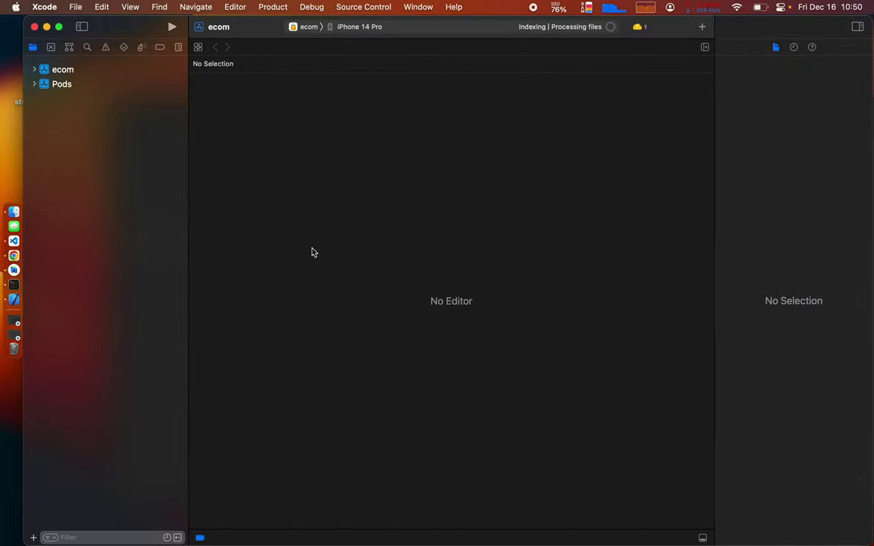
Step: Cycle through the running applications, quit Terminal, and stay in the Xcode workspace
key("super+Tab")
key("super+Tab")
key("super+Tab")
key("super+Tab")
key("super+Tab")
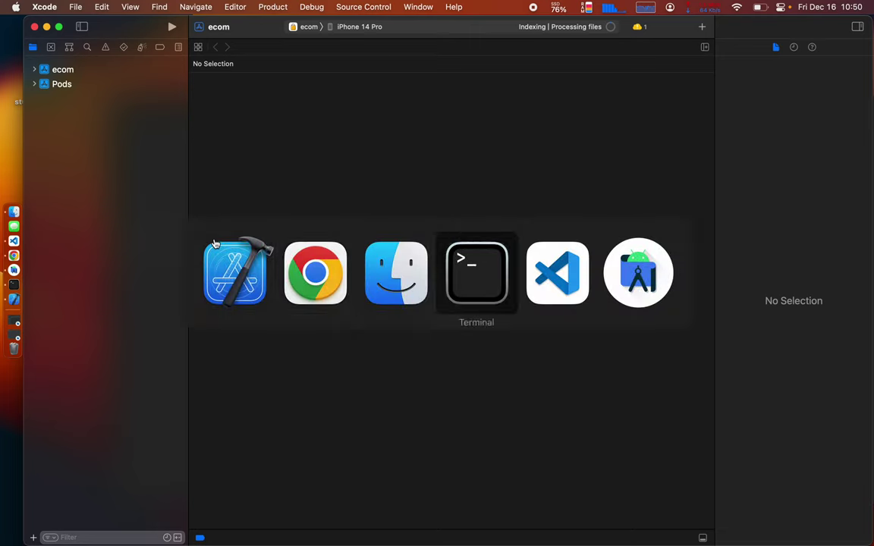
key("super+Tab")
key("super+Tab")
key("super+Tab")
key("super+Tab")
key("super+Tab")
key("super+Tab")
key("super+Tab")
key("super+Tab")
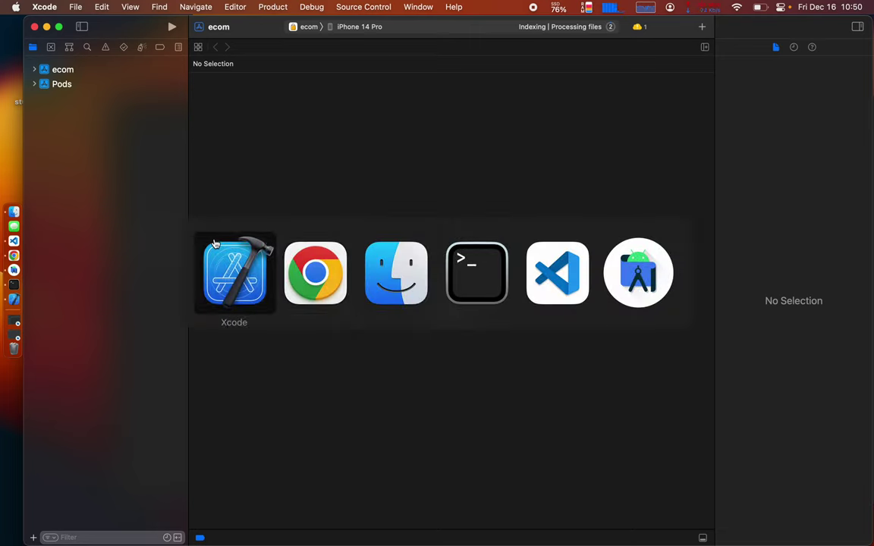
key("super+Tab")
key("super+Tab")
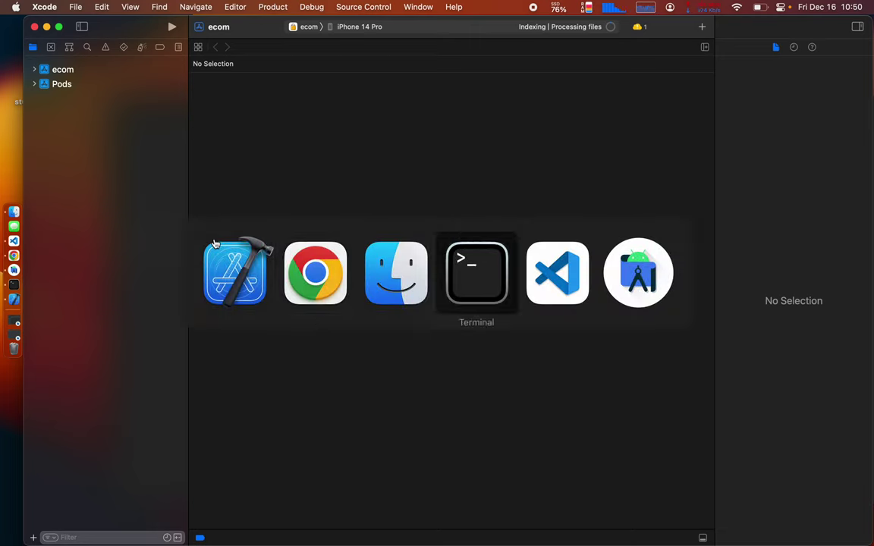
key("super+q")
key("super+Tab")
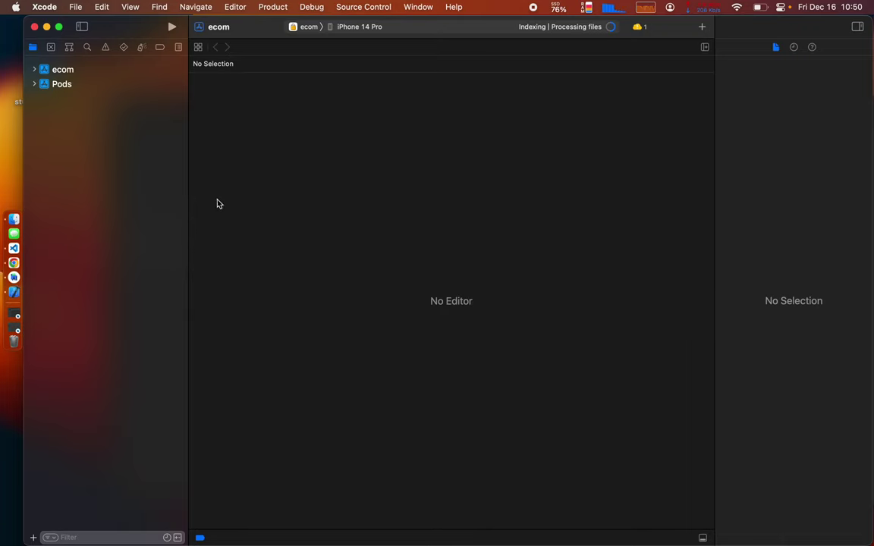
Step: Expand the ecom and Pods projects in the navigator and run the ecom app on the iPhone 14 Pro simulator
left_click(33, 69)
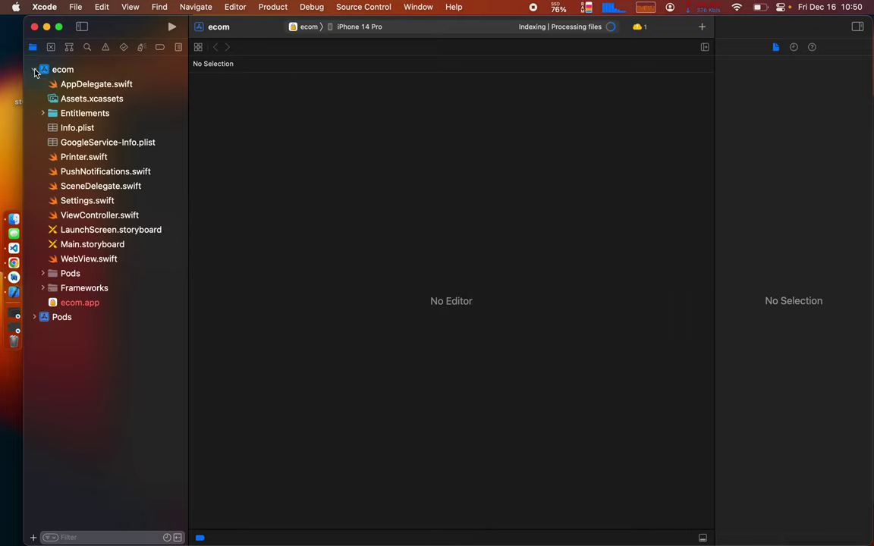
left_click(35, 319)
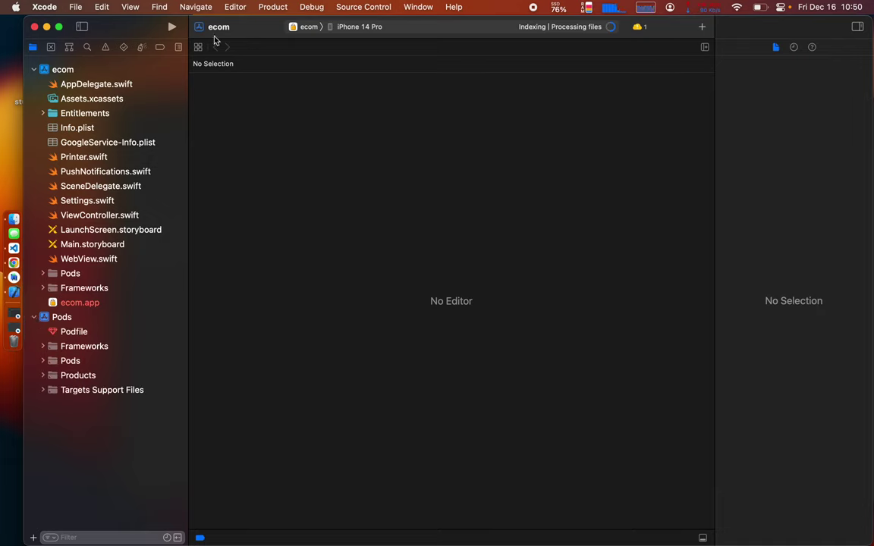
left_click(172, 28)
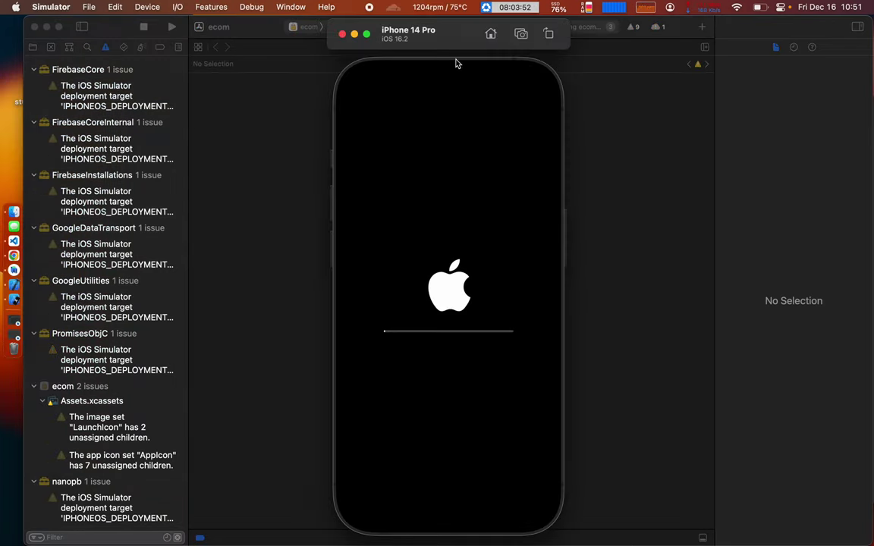
Step: Move the iPhone 14 Pro simulator window aside and bring the Xcode workspace to the front
left_click_drag(458, 41, 653, 65)
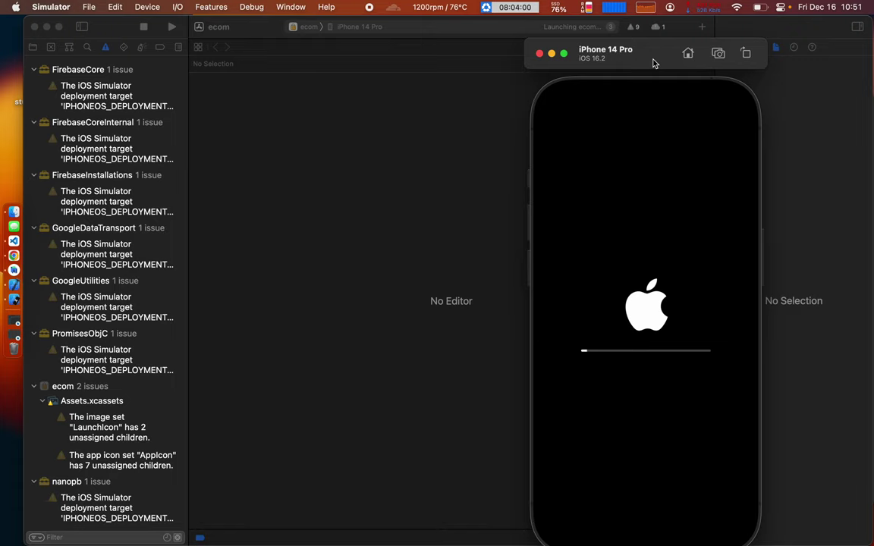
left_click_drag(654, 63, 653, 59)
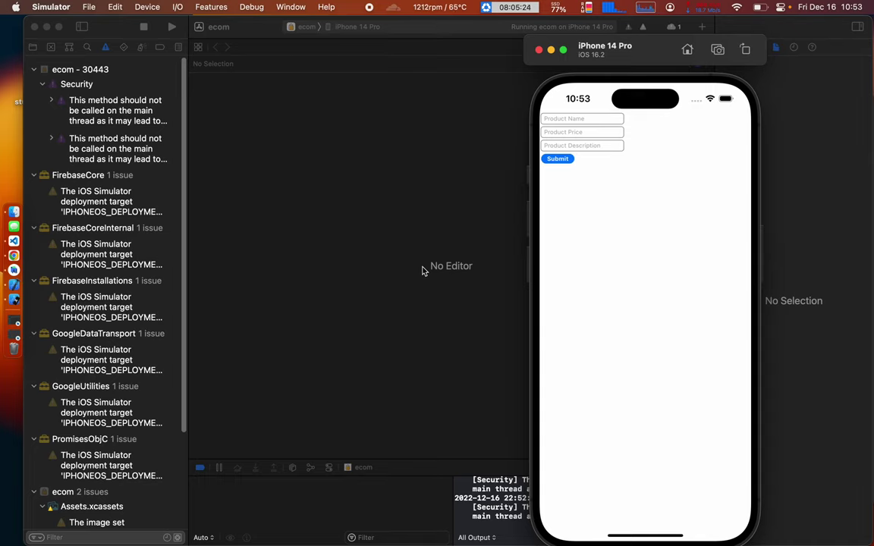
left_click(238, 97)
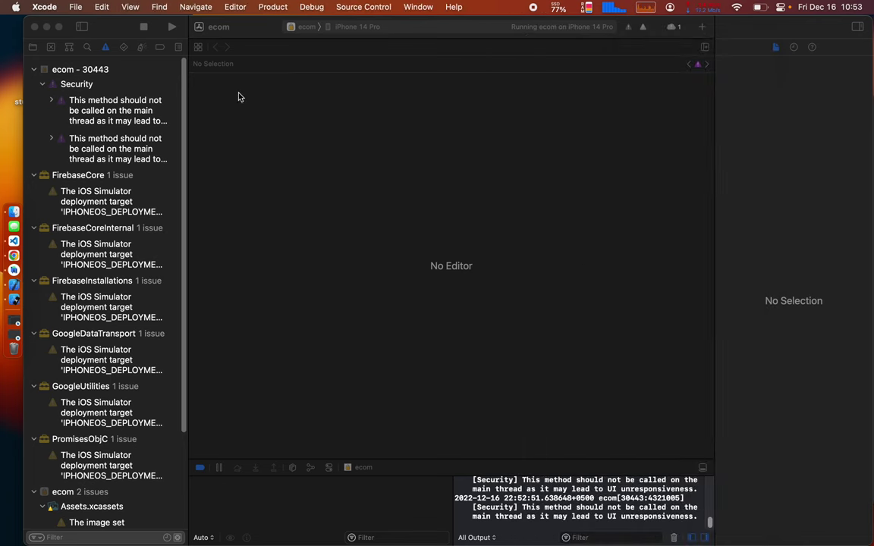
left_click(275, 7)
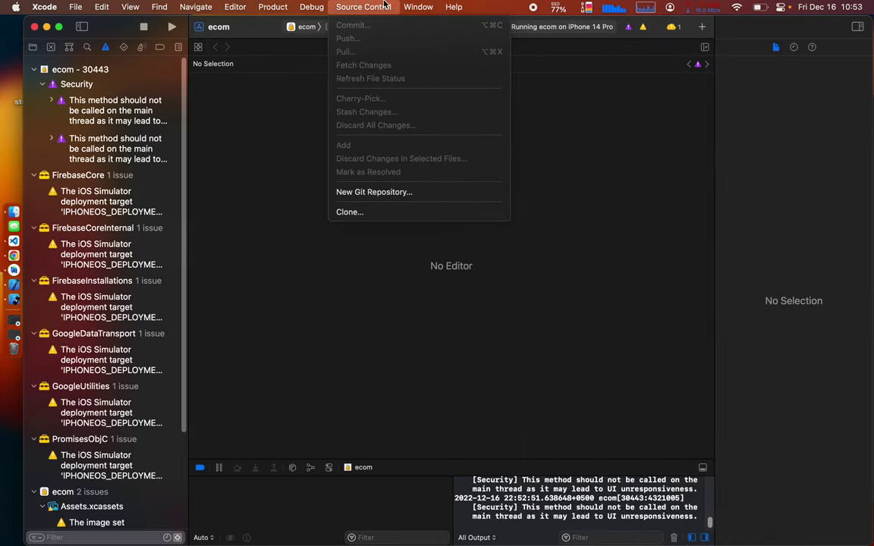
mouse_move(196, 6)
Step: Collapse the ecom runtime, FirebaseCore, FirebaseCoreInternal and FirebaseInstallations groups in the Xcode issue list
left_click(34, 73)
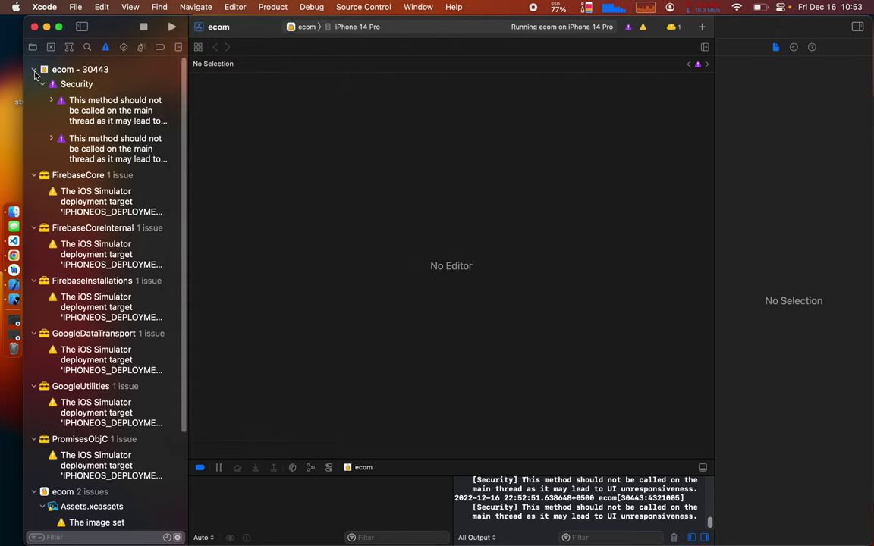
left_click(34, 70)
left_click(33, 84)
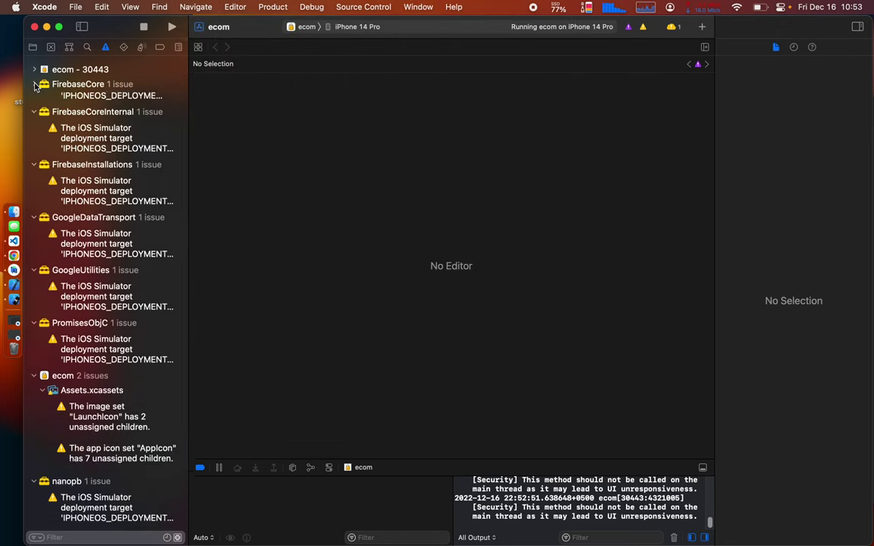
left_click(34, 100)
left_click(33, 113)
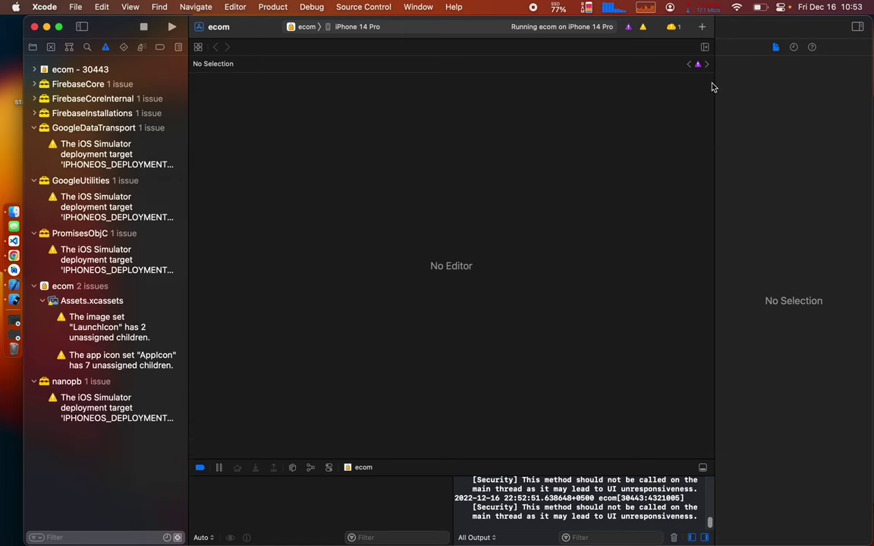
Step: Bring the simulator back to the front, focus the ecom app's Product Name field and dismiss the keyboard introduction
left_click(30, 304)
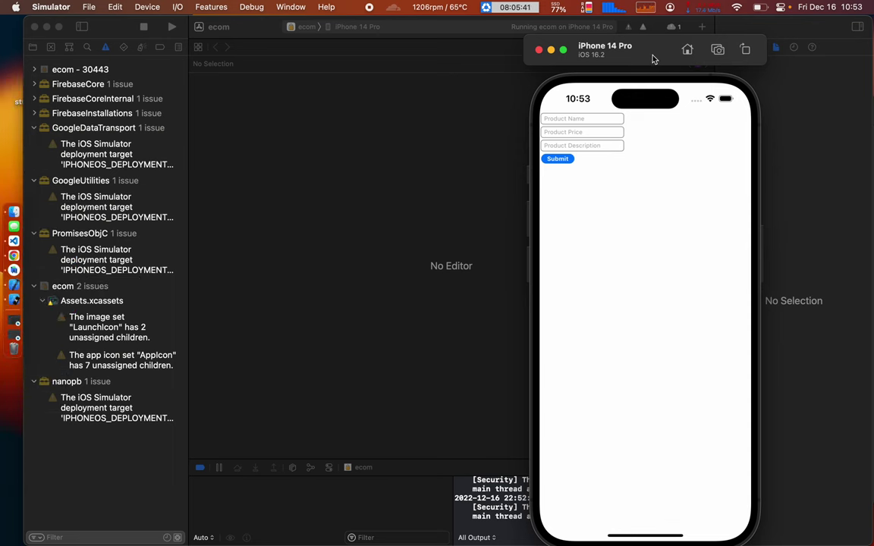
left_click_drag(652, 58, 582, 58)
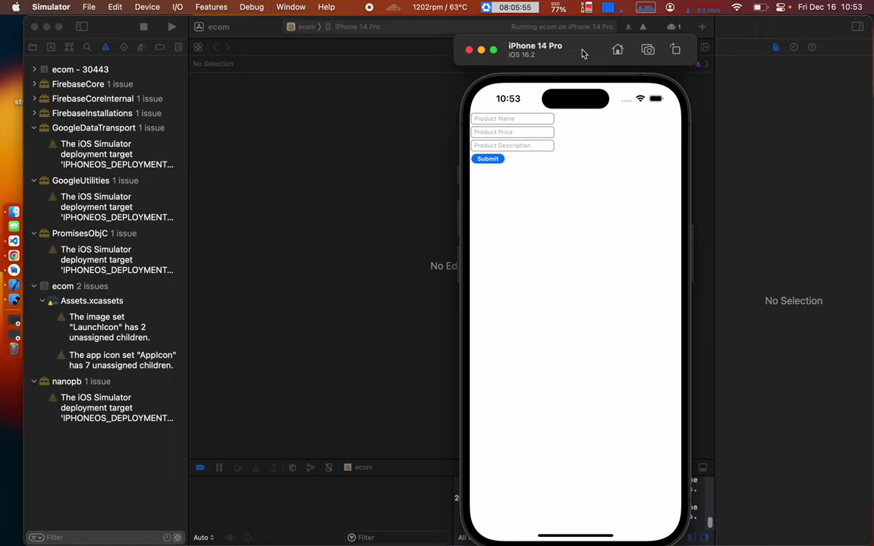
left_click(496, 121)
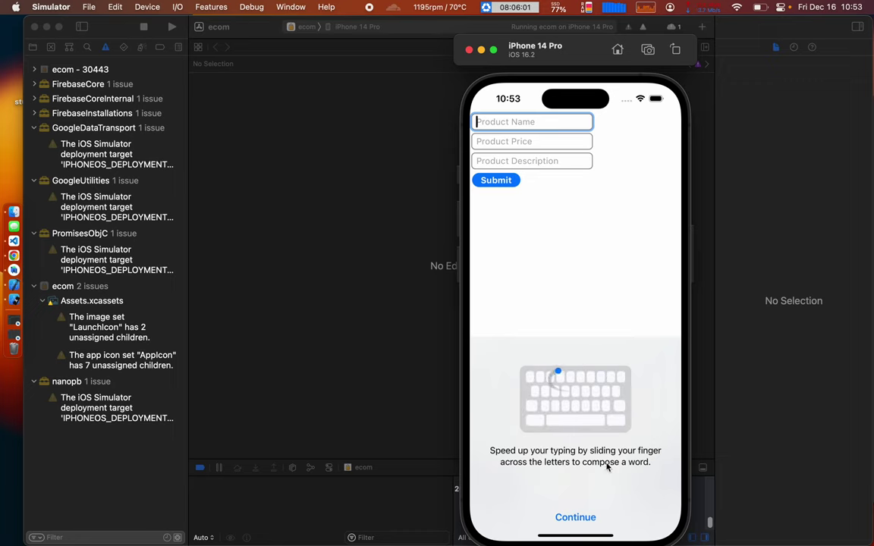
left_click(579, 517)
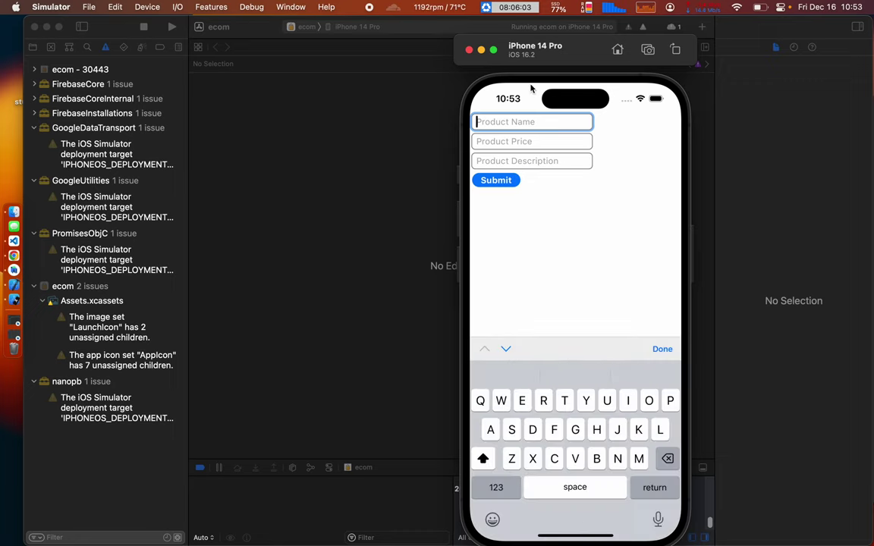
left_click_drag(574, 59, 465, 43)
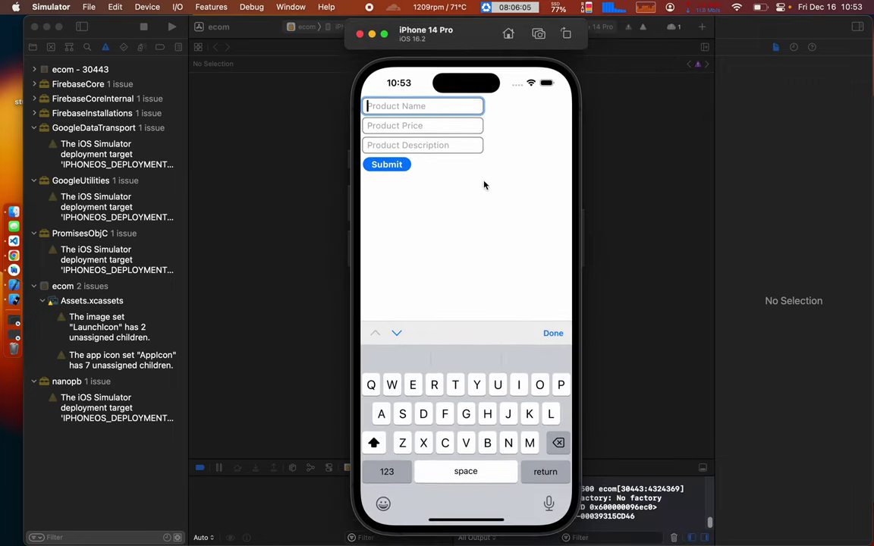
Step: Leave the ecom app for the simulator's home screen and launch it again from its icon
left_click_drag(474, 522, 477, 242)
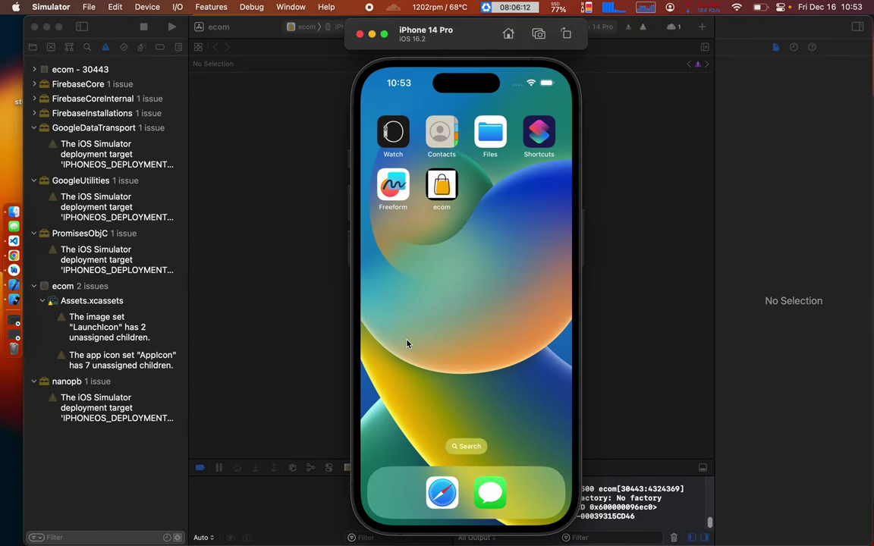
left_click_drag(406, 344, 388, 345)
left_click(442, 188)
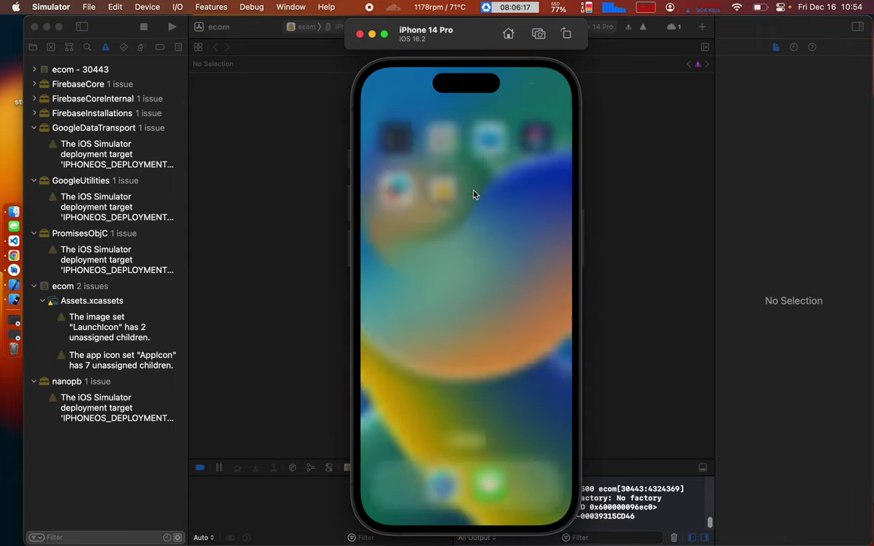
left_click(445, 194)
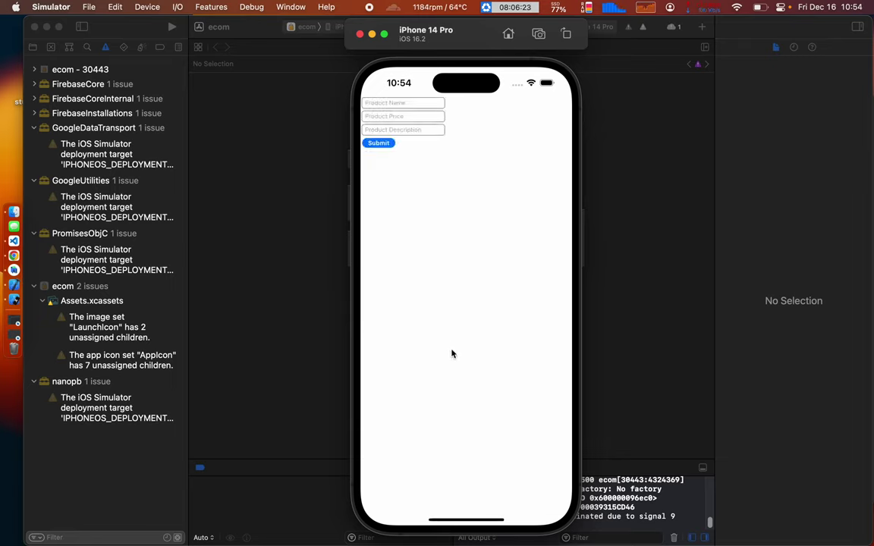
Step: Submit the product form with name Fdfd, price 123 and description 2323
left_click(386, 106)
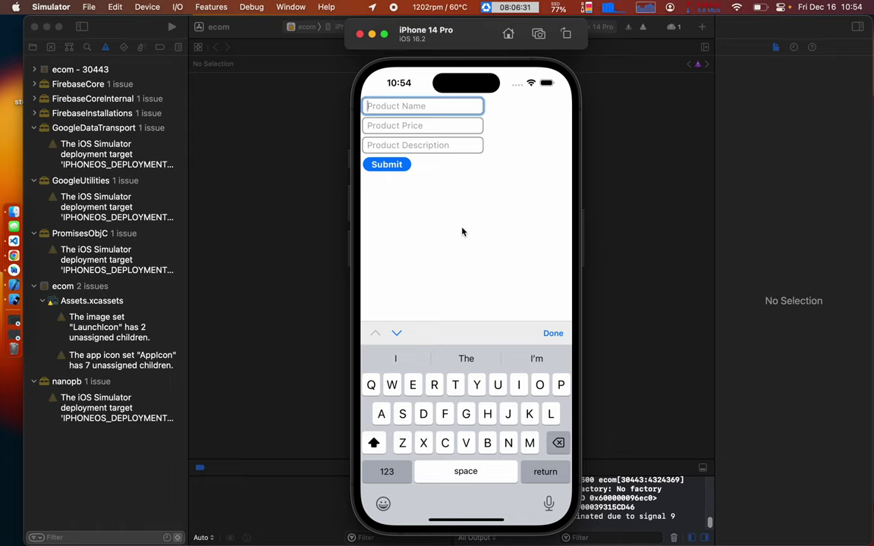
type("Fdfd")
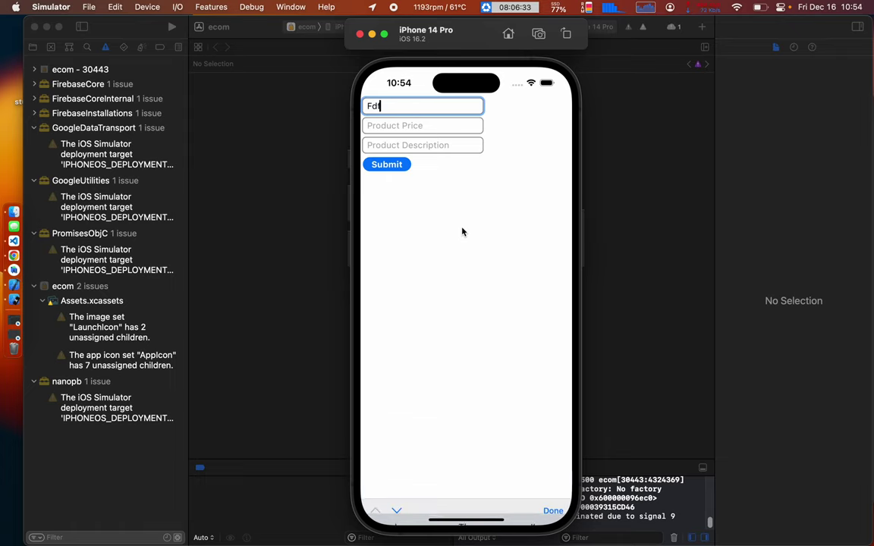
left_click(405, 126)
type("123")
left_click(385, 146)
type("2323")
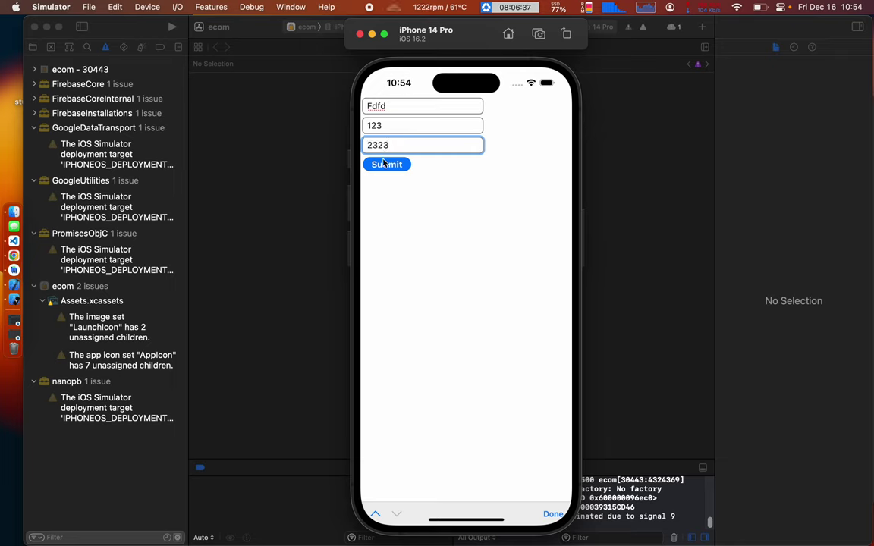
left_click(388, 166)
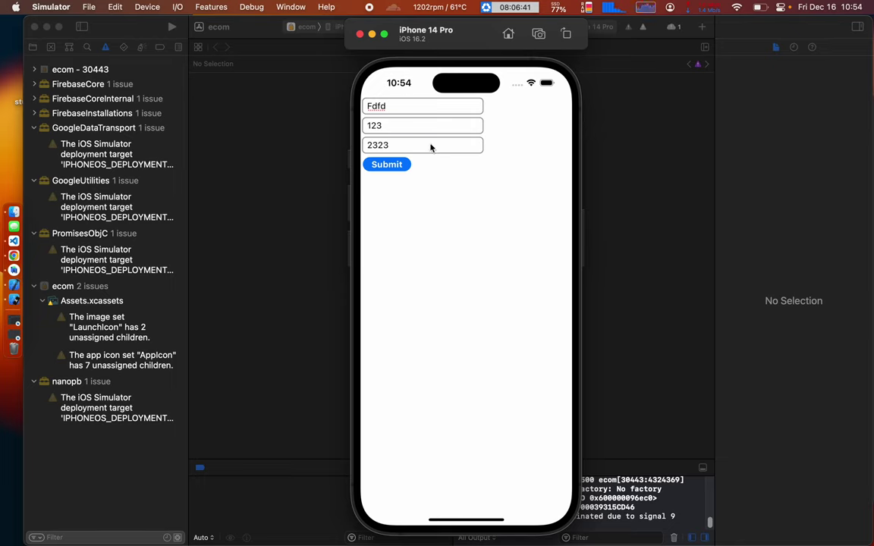
Step: Move the focus through the product form's fields and return to the simulated iPhone's home screen
left_click(412, 142)
key("Tab")
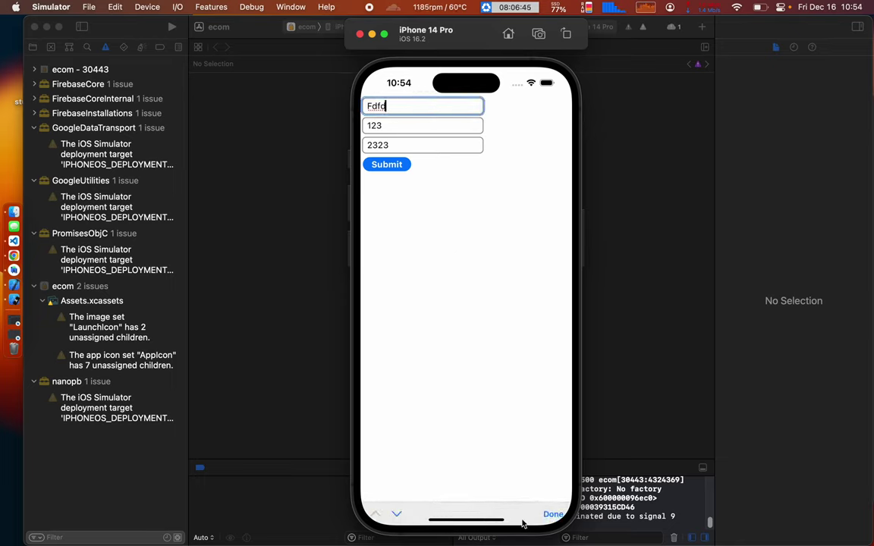
left_click_drag(471, 520, 467, 379)
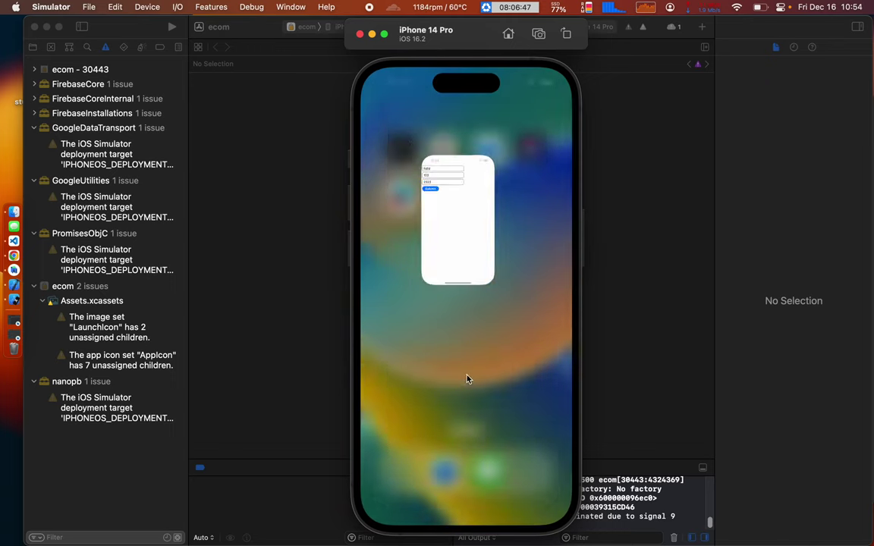
left_click(467, 379)
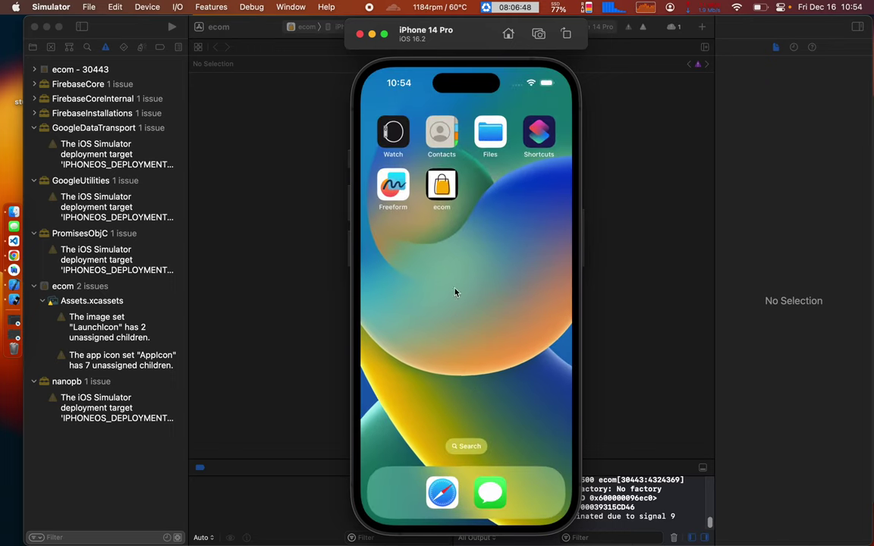
Step: Close the iPhone 14 Pro simulator, the Xcode workspace window and the Finder window showing the src folder
left_click(360, 34)
left_click(320, 74)
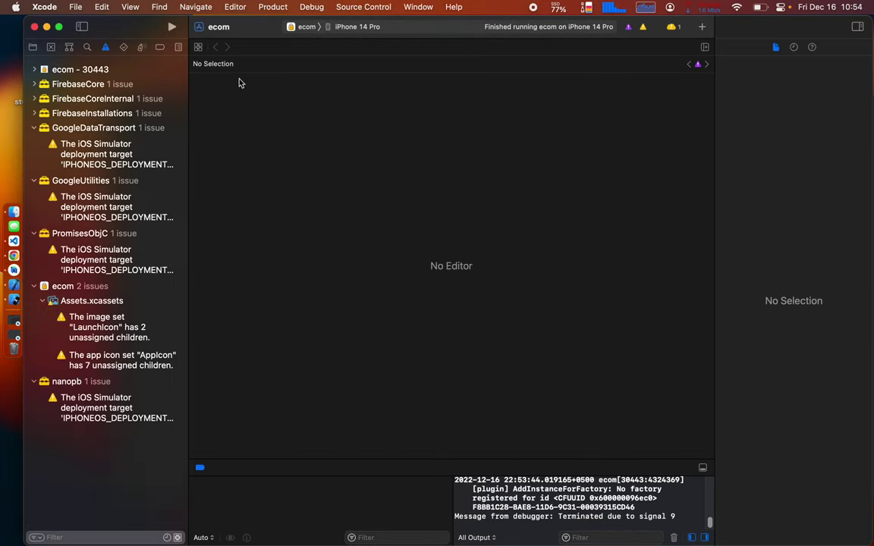
left_click(35, 28)
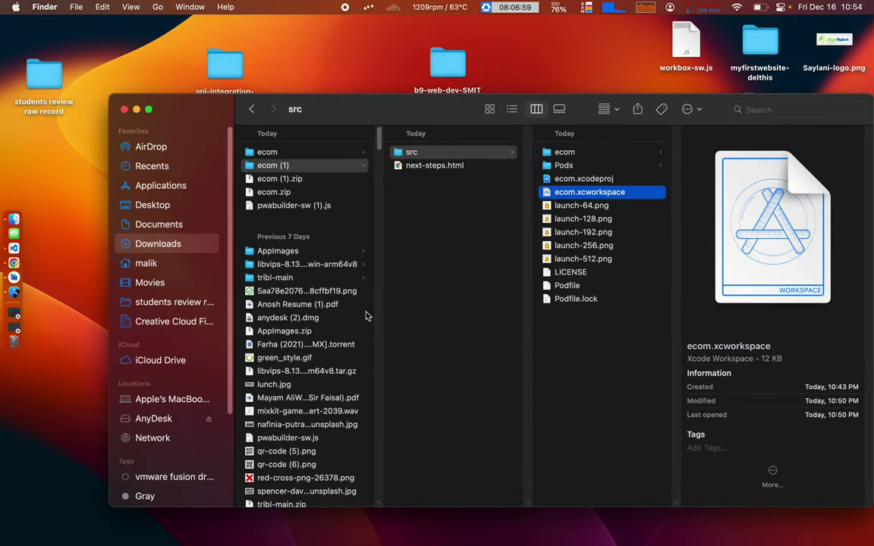
left_click(125, 109)
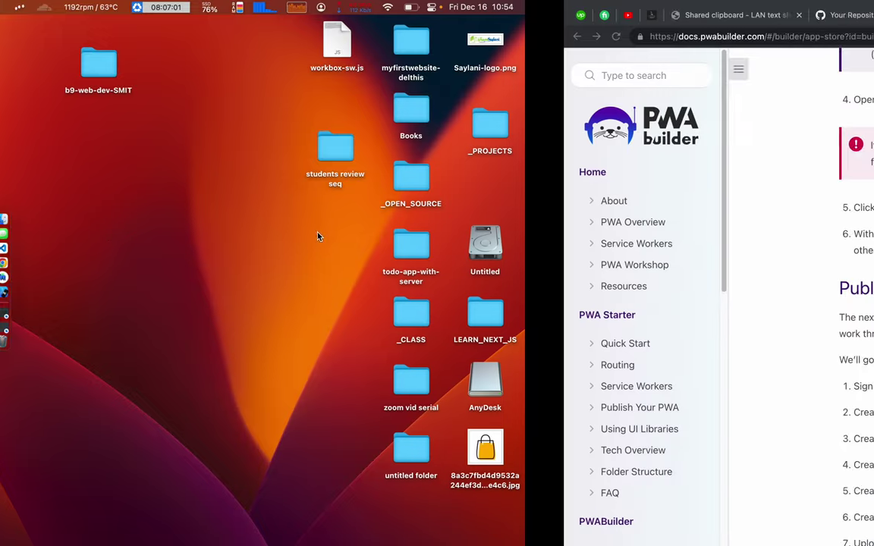
Step: Switch to VS Code and close the assetlinks.json and sw.js files
key("ctrl+Right")
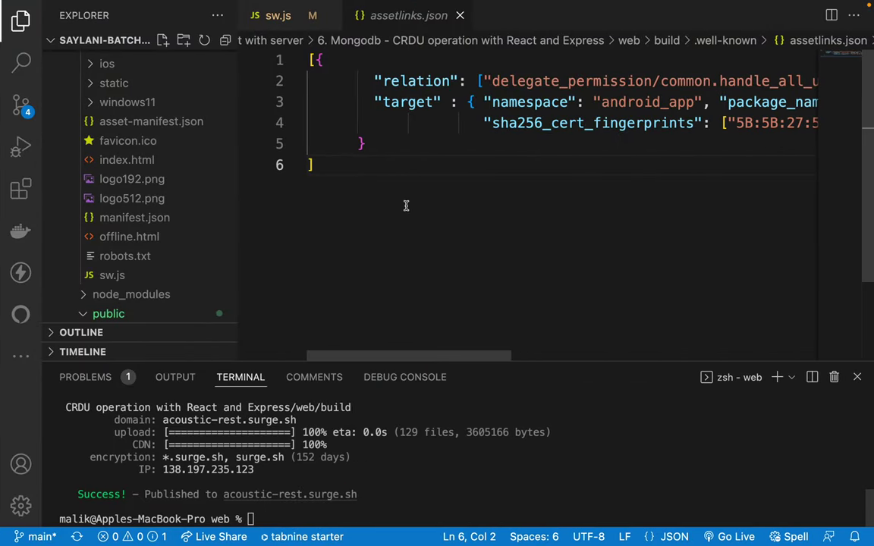
left_click(317, 22)
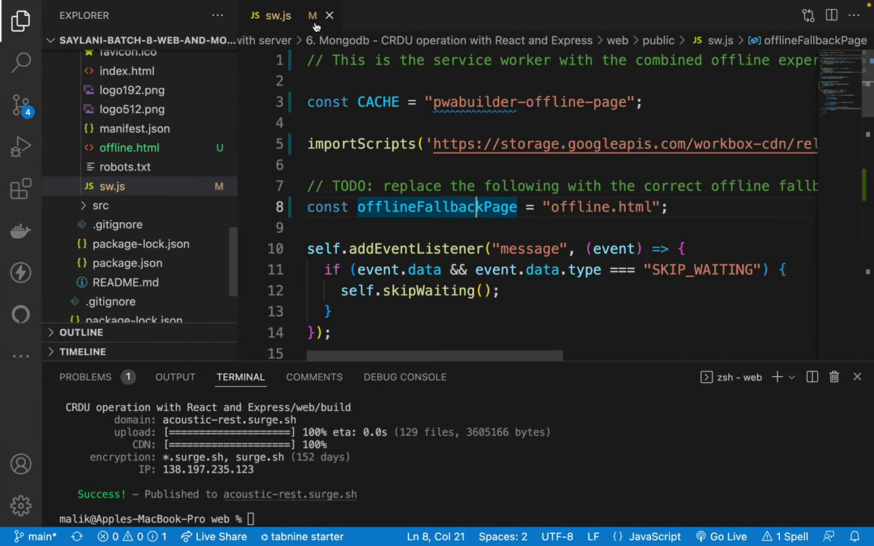
key("super+w")
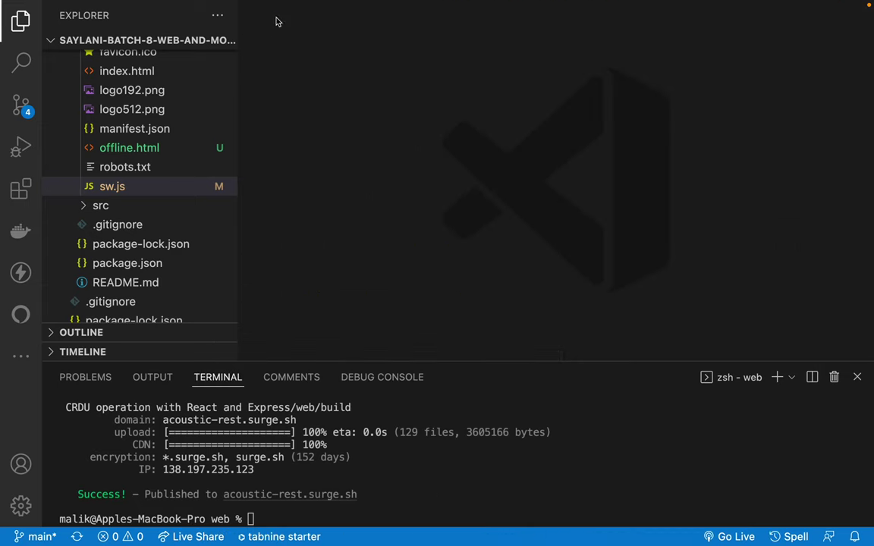
Step: Collapse the web project's public folder, expand its src folder and open App.jsx
scroll(133, 152, "up", 5)
left_click(75, 89)
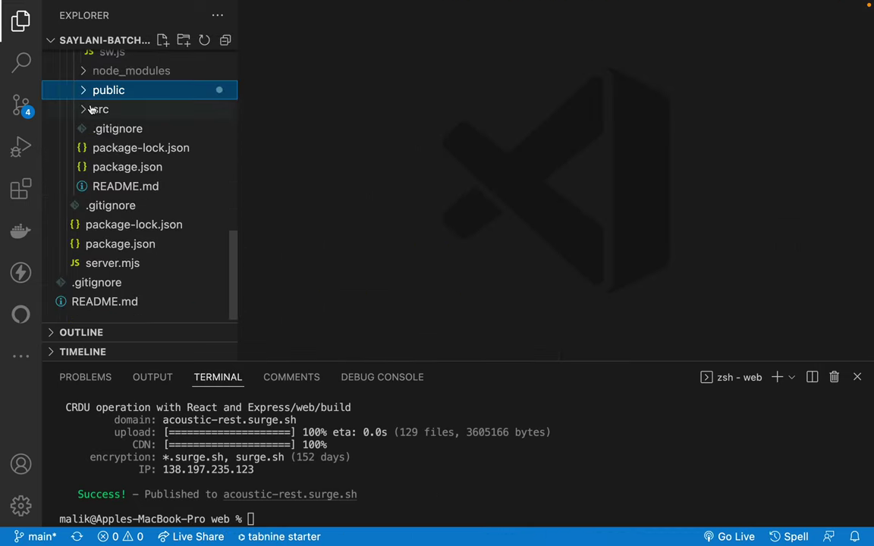
scroll(104, 157, "down", 1)
scroll(91, 155, "up", 3)
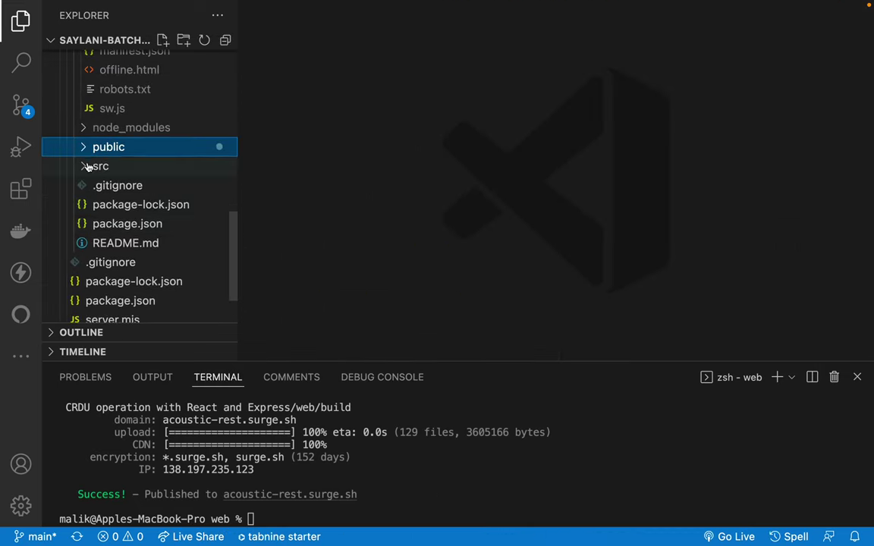
scroll(85, 189, "down", 3)
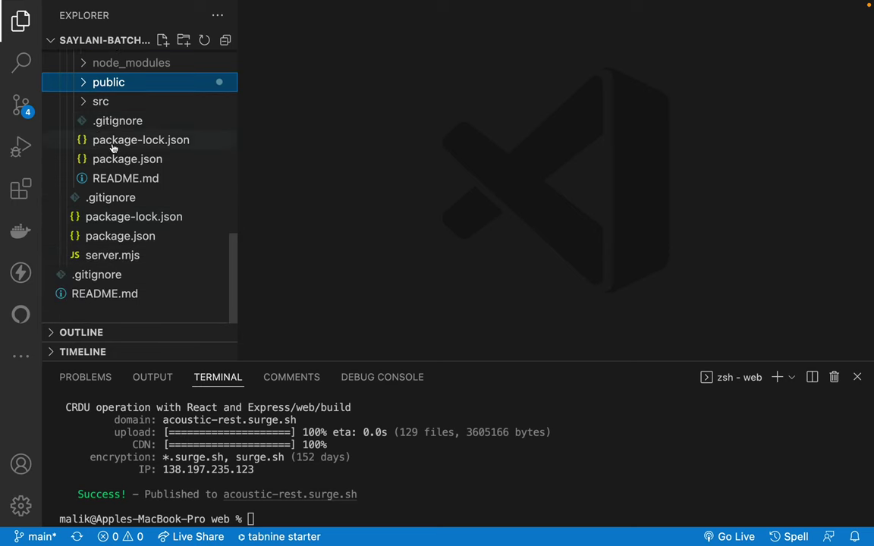
left_click(77, 98)
left_click(110, 123)
left_click(110, 140)
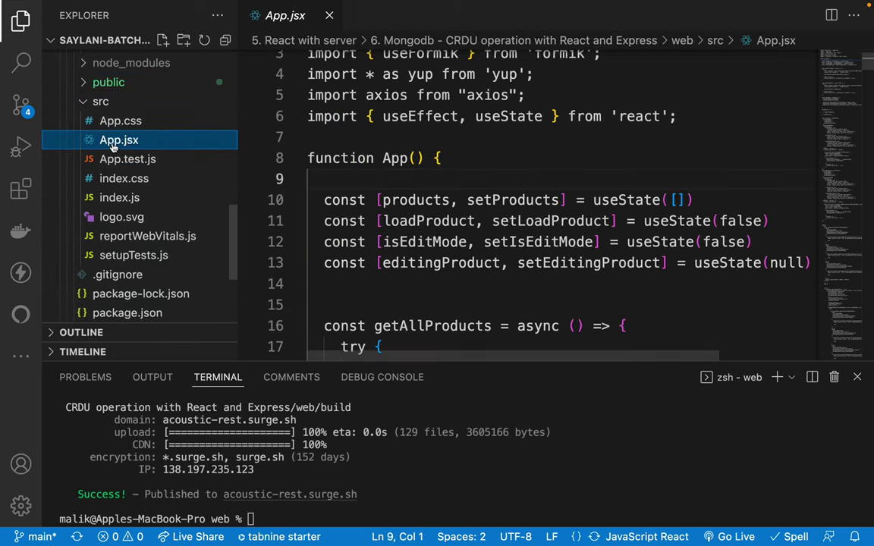
Step: Locate the localhost:5001 URL in the axios request of getAllProducts and place the cursor in it
scroll(384, 182, "down", 1)
scroll(385, 184, "down", 5)
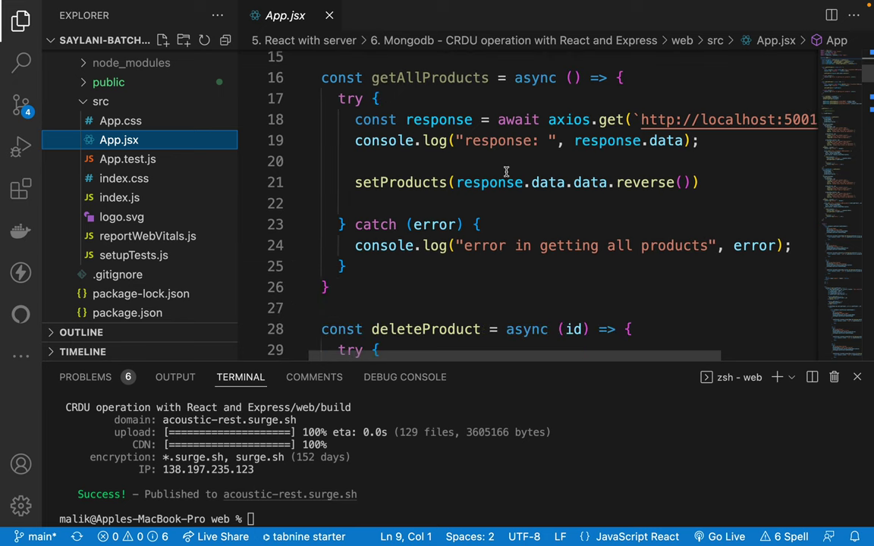
scroll(506, 172, "up", 1)
scroll(506, 171, "right", 1)
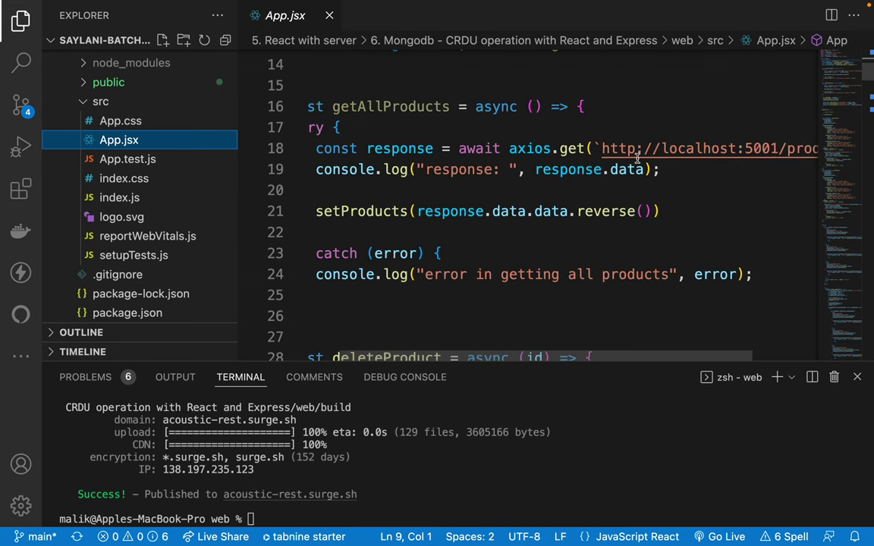
left_click(662, 149)
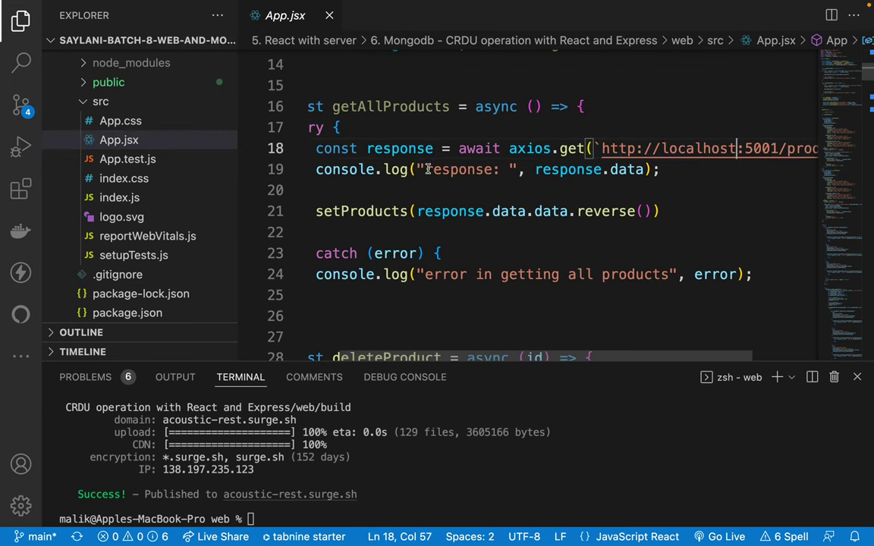
Step: Examine the getAllProducts function in App.jsx, especially the URL of its axios request and its response handling
scroll(673, 191, "left", 1)
left_click(379, 170)
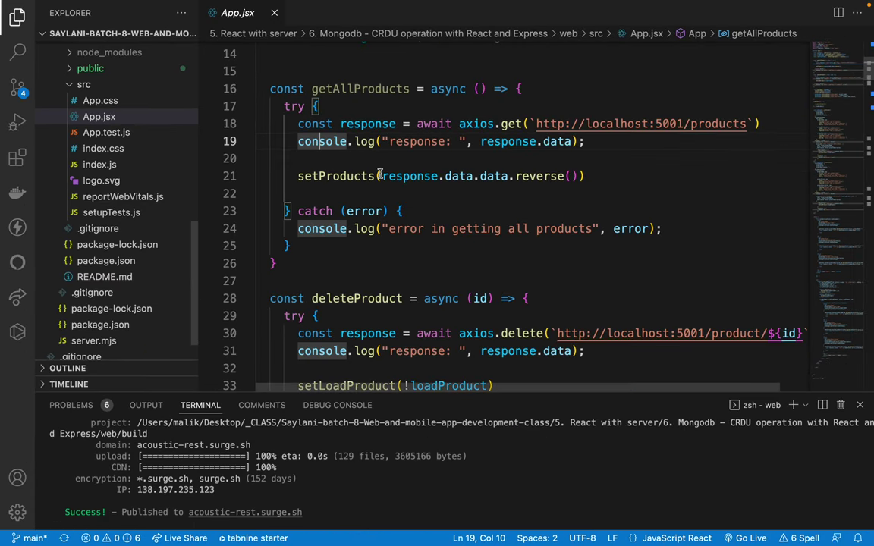
left_click_drag(310, 149, 640, 241)
left_click(521, 257)
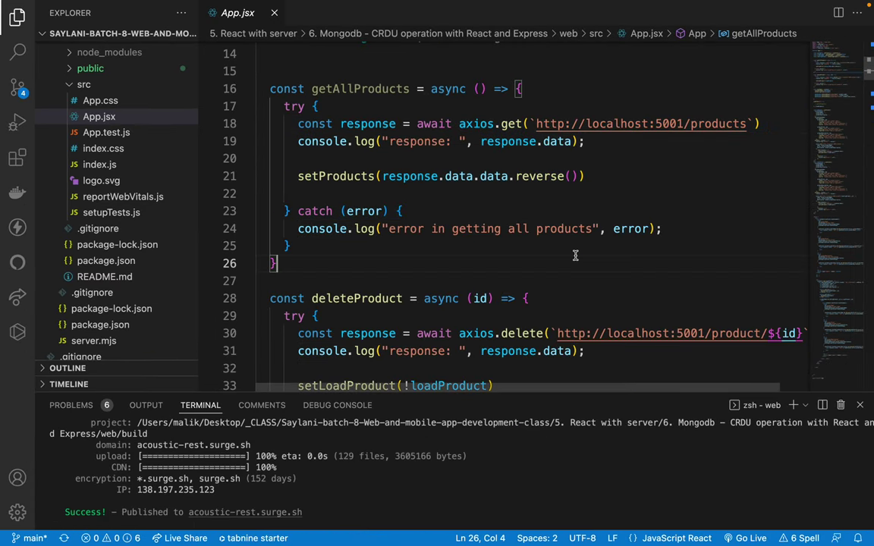
left_click_drag(383, 85, 452, 91)
left_click(584, 214)
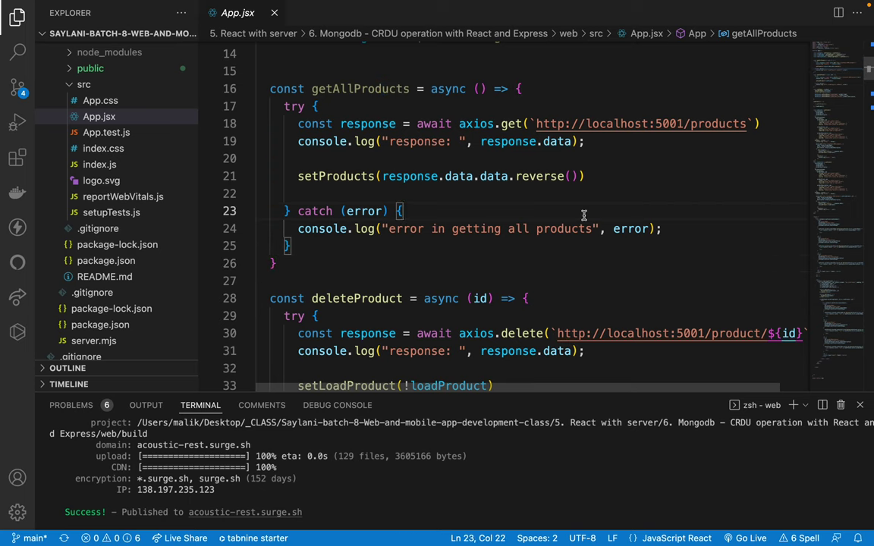
left_click_drag(536, 123, 748, 125)
left_click(747, 125)
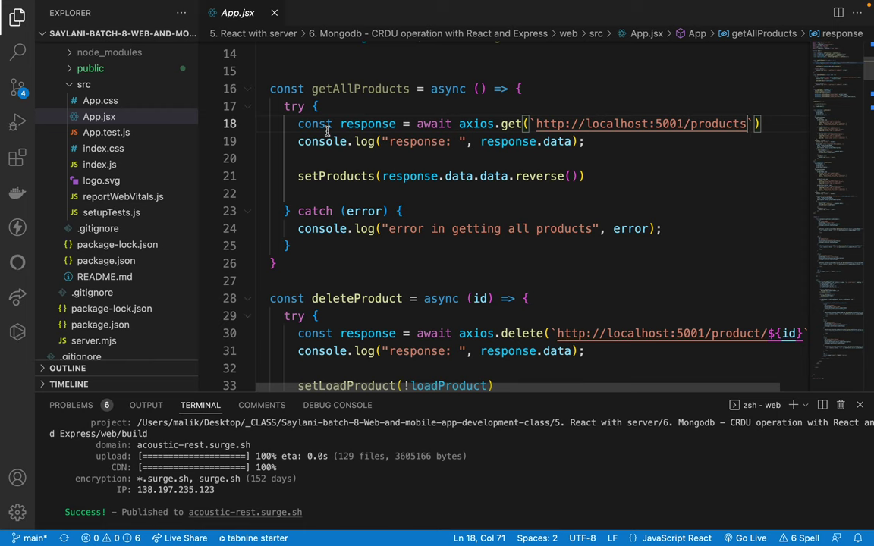
scroll(300, 122, "up", 4)
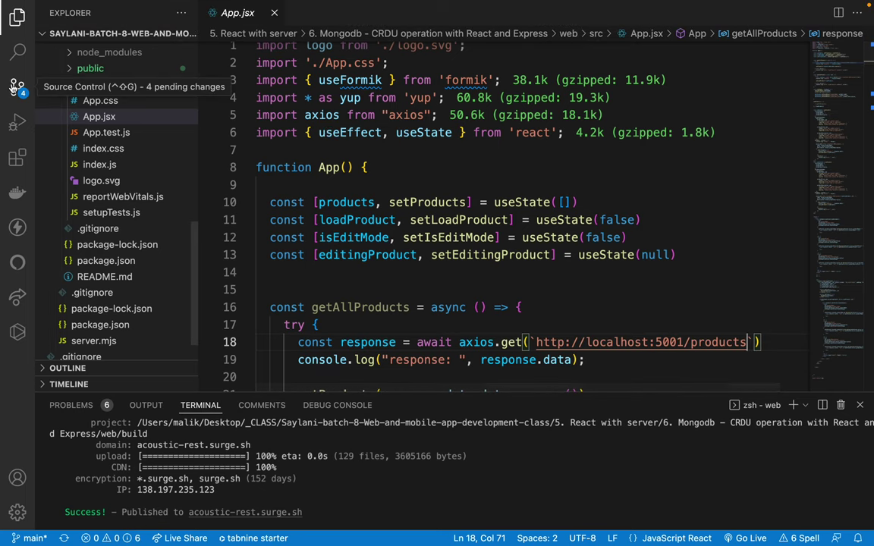
Step: Commit the pending source control changes with the message "class code"
left_click(17, 87)
left_click(53, 38)
type("class code")
key("super+Return")
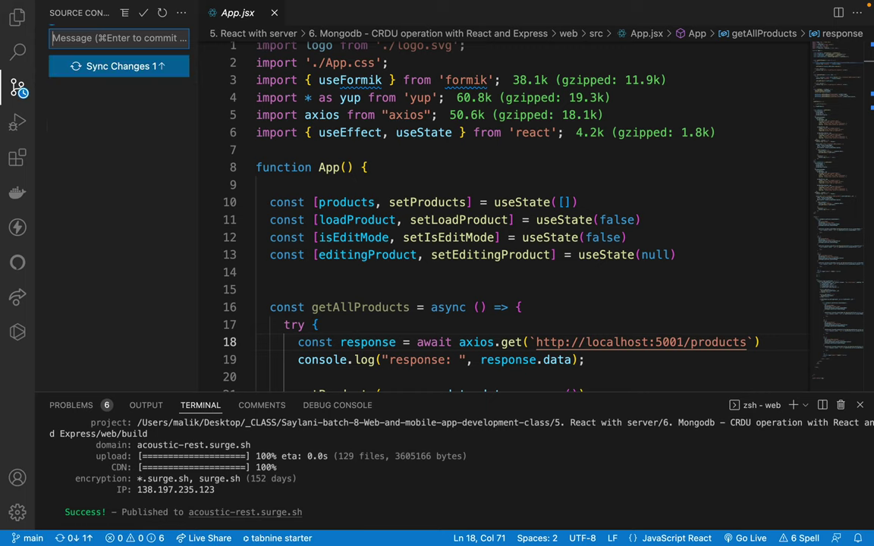
Step: Return to the file explorer, collapse the "6. Mongodb - CRDU operation with React and Express" folder and widen the sidebar to show full folder names
left_click(15, 18)
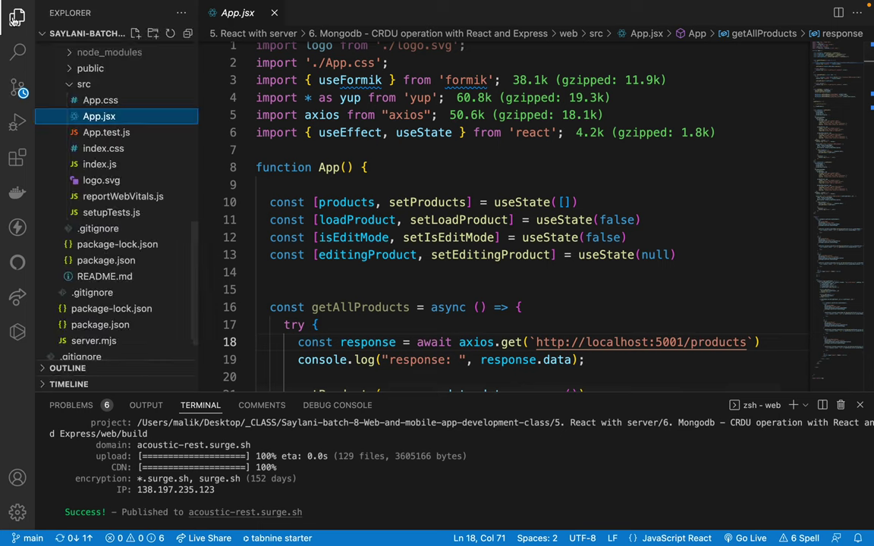
scroll(89, 99, "up", 10)
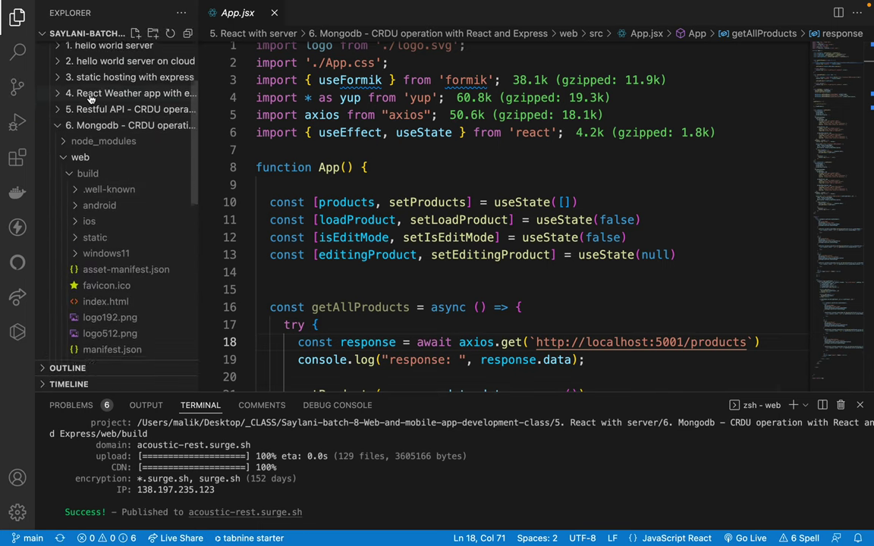
scroll(90, 99, "up", 1)
left_click(58, 142)
left_click_drag(196, 166, 386, 177)
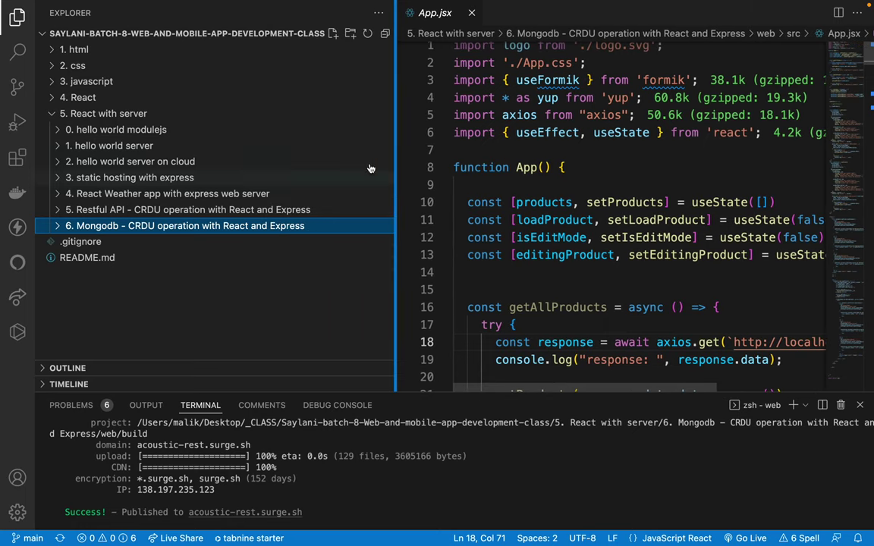
Step: Duplicate the "6. Mongodb - CRDU operation with React and Express" folder inside "5. React with server"
left_click(58, 226)
left_click(59, 226)
key("super+c")
key("super+v")
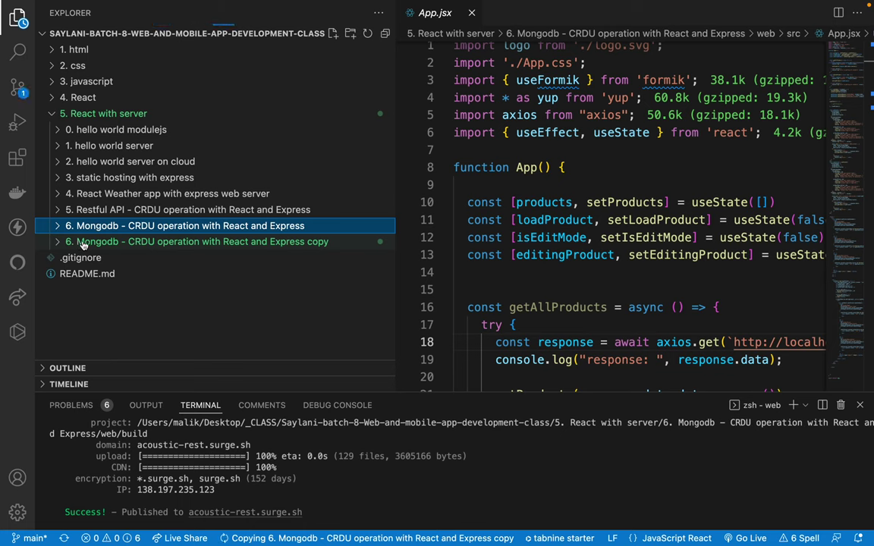
Step: Rename the duplicated folder as "7. PWA - CRDU operation with React and Expr"
left_click(81, 242)
key("Return")
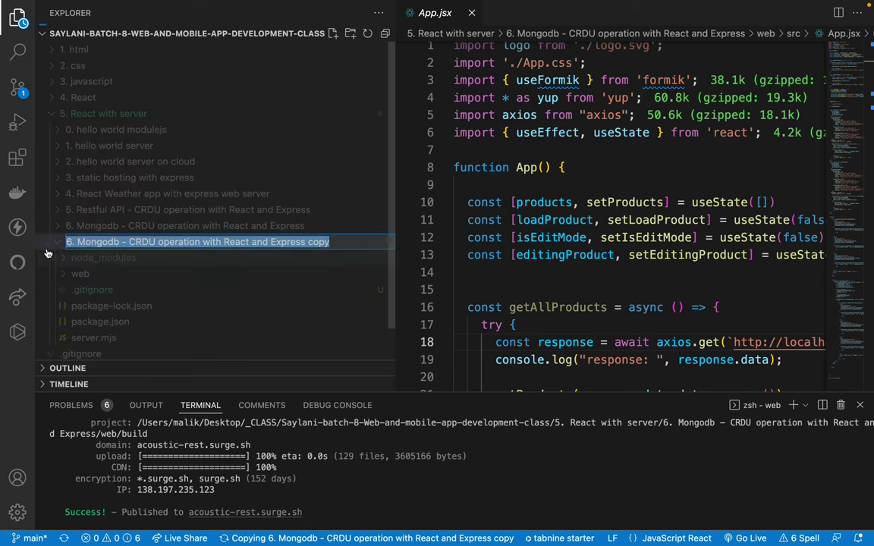
key("Escape")
key("Return")
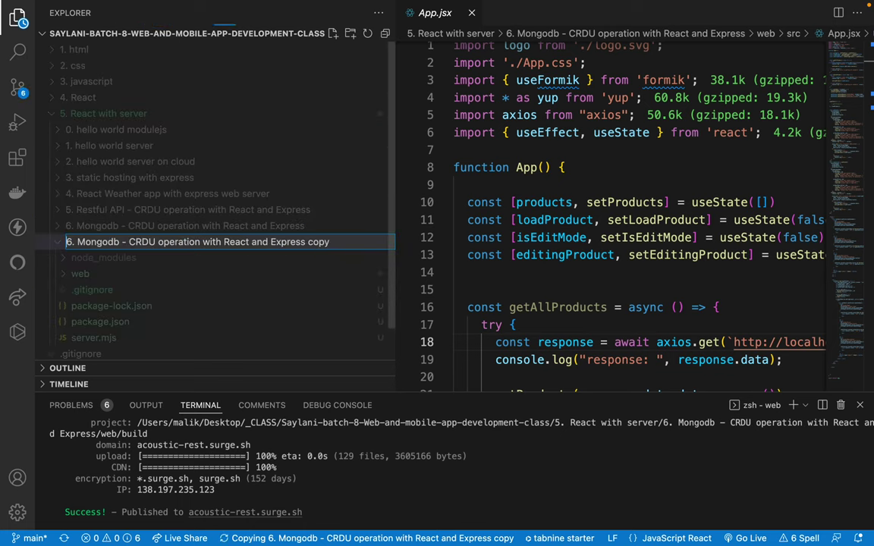
key("Left")
key("Delete")
type("7")
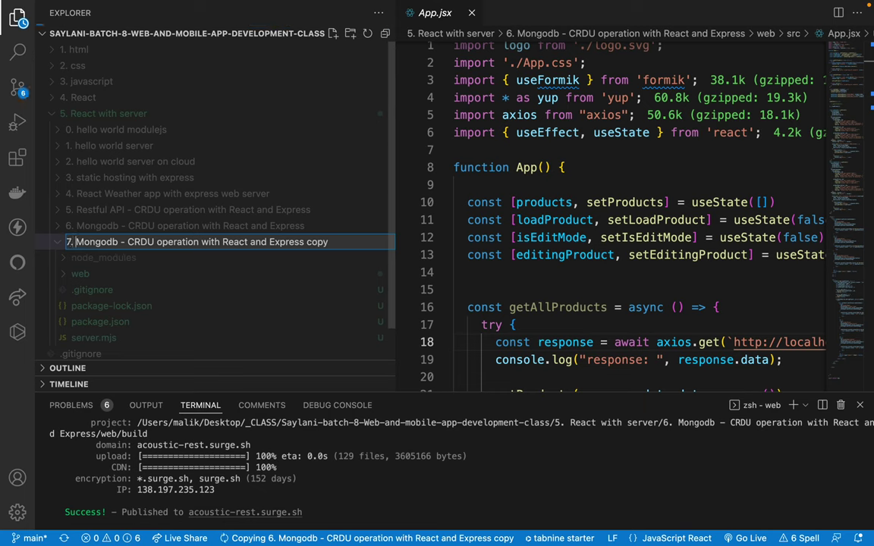
key("Right")
key("Right")
type("PWA")
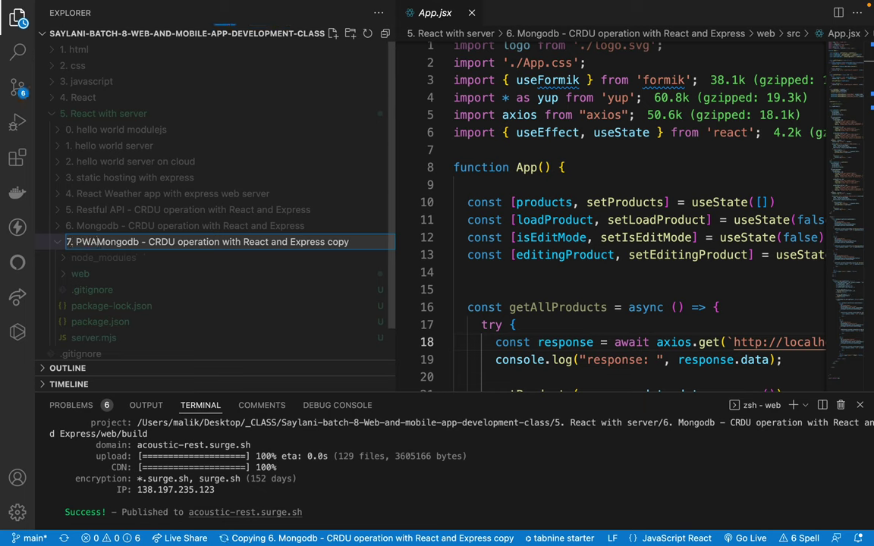
key("shift+alt+Right")
key("shift+alt+Right")
type("-")
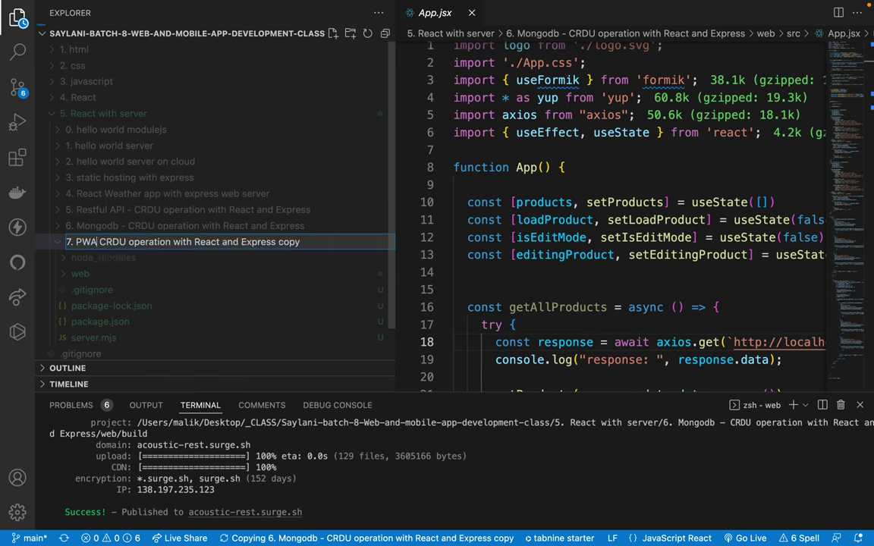
key("BackSpace")
key("BackSpace")
key("BackSpace")
key("BackSpace")
key("BackSpace")
key("BackSpace")
key("BackSpace")
key("BackSpace")
key("Return")
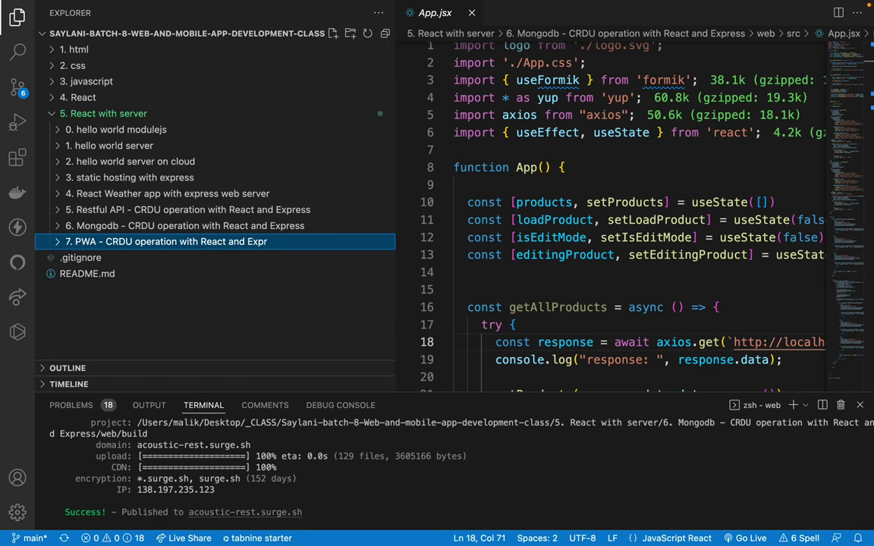
Step: Delete the "7. PWA - CRDU operation with React and Expr" folder
left_click(84, 242)
left_click(83, 243)
key("super+BackSpace")
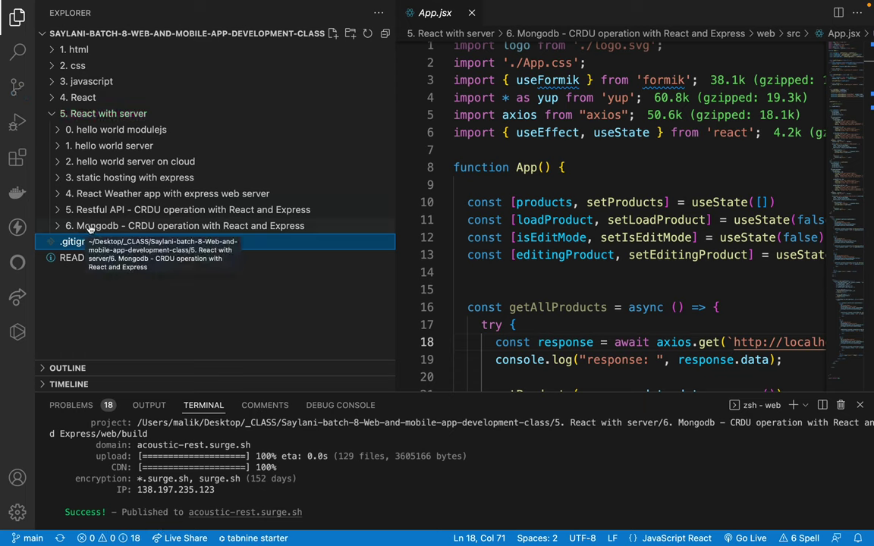
Step: Make a fresh copy of the "6. Mongodb - CRDU operation with React and Express" folder in "5. React with server" and select the copy
left_click(88, 227)
left_click(62, 226)
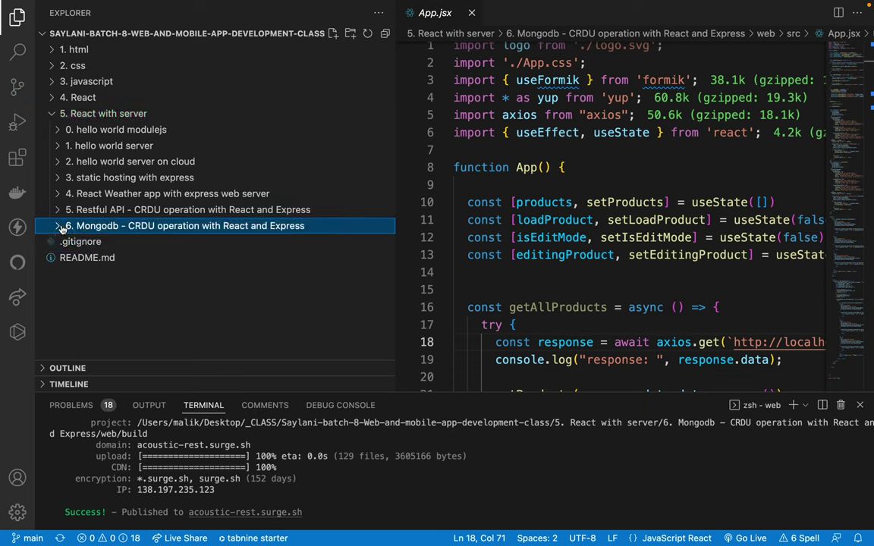
key("super+c")
key("super+v")
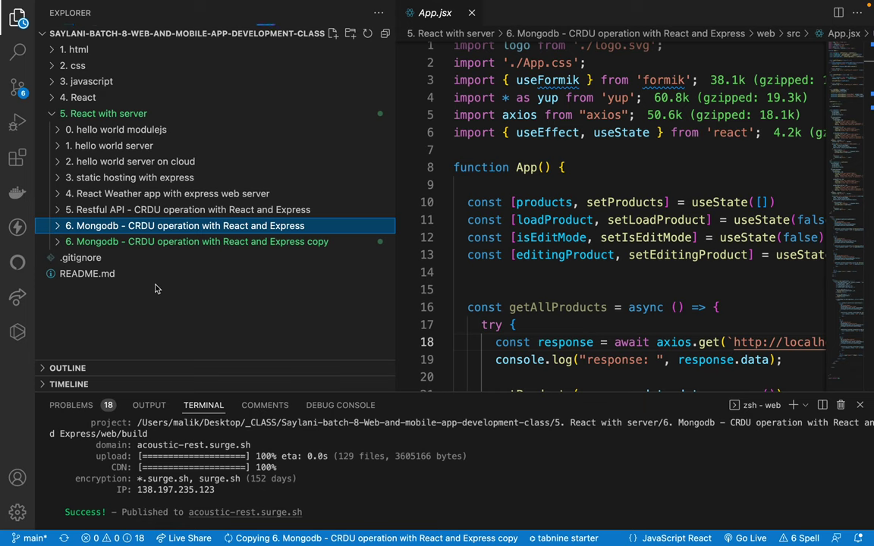
left_click(84, 241)
left_click(61, 242)
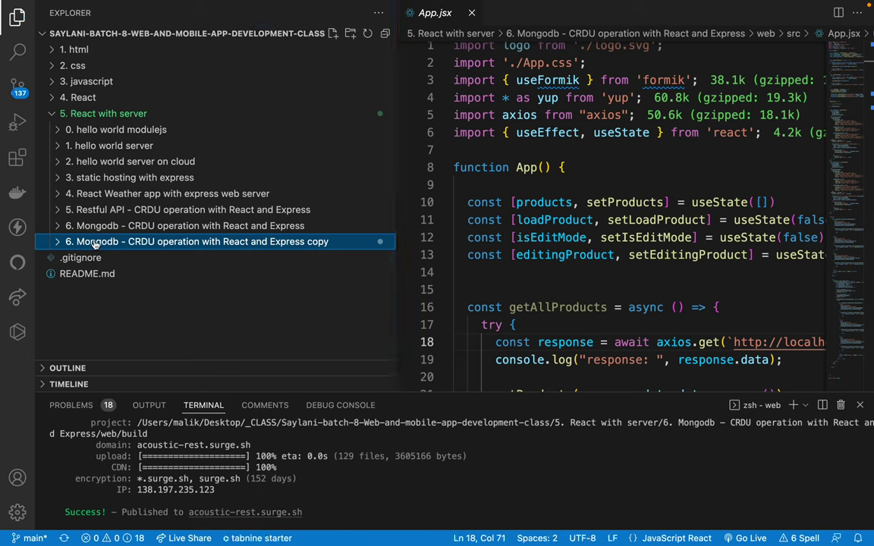
Step: Rename the copied folder as "7. PWA - CRDU operation"
key("Right")
key("Return")
type("7")
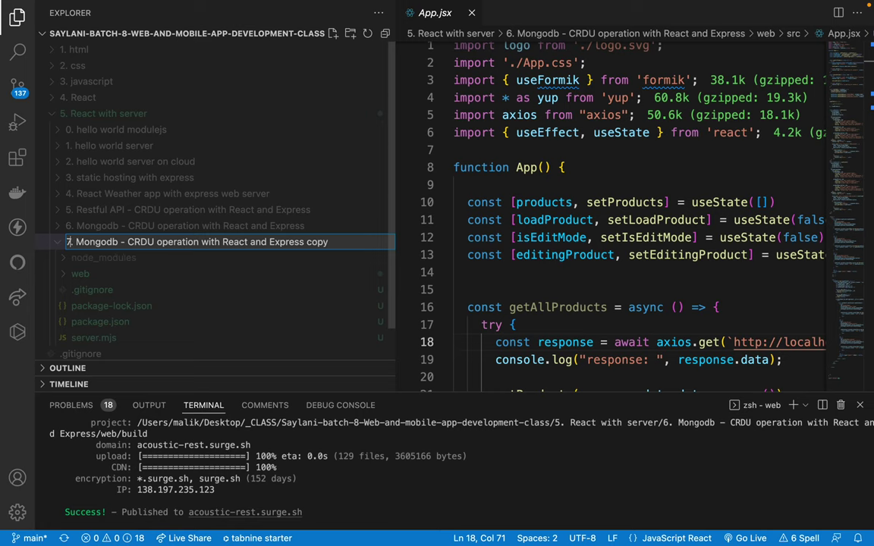
key("alt+shift+Right")
key("BackSpace")
type("PWA")
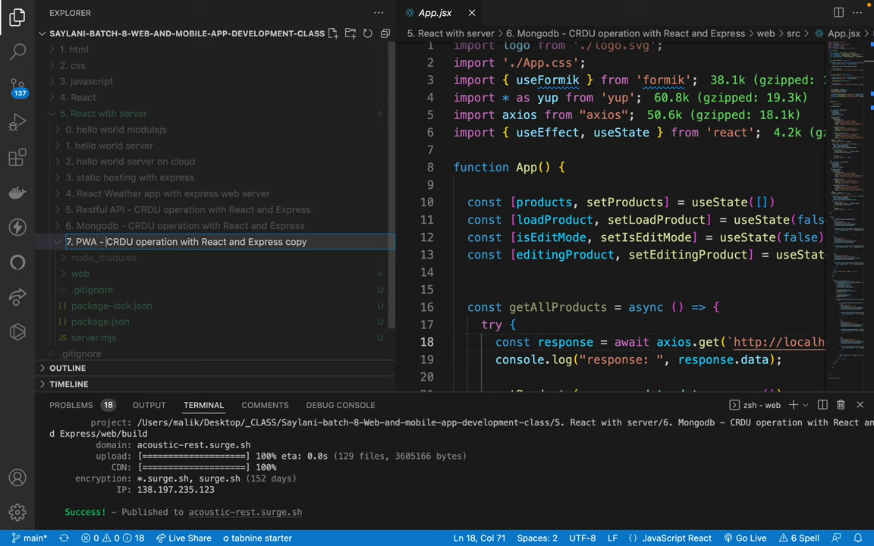
key("Right")
key("Right")
key("Right")
key("alt+Right")
key("alt+Right")
key("Right")
key("alt+shift+Right")
key("alt+shift+Right")
key("alt+shift+Right")
key("shift+End")
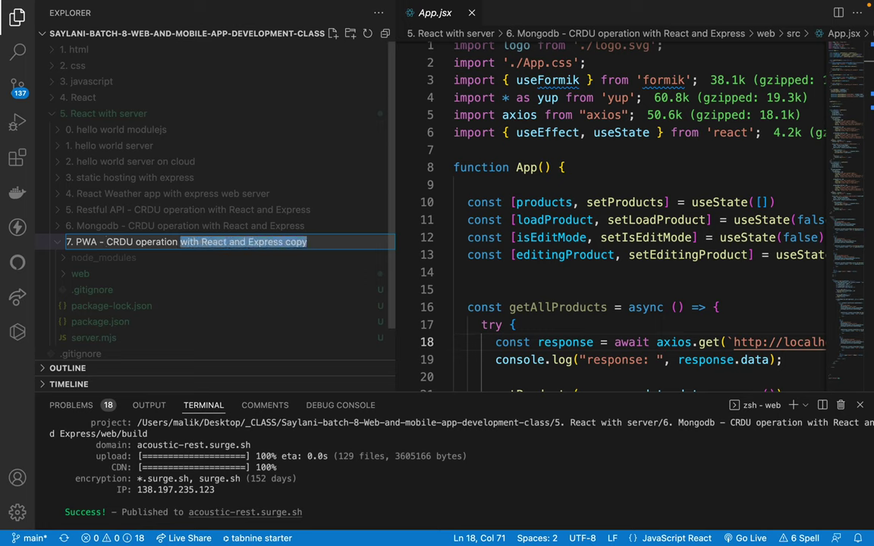
key("BackSpace")
key("Return")
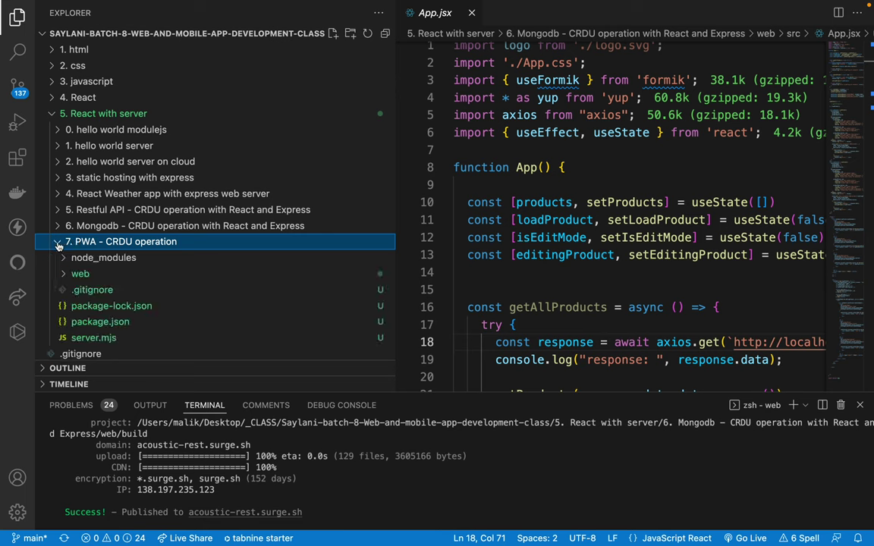
Step: Commit all changes with the message "pwa complet" and return to the file explorer
left_click(18, 85)
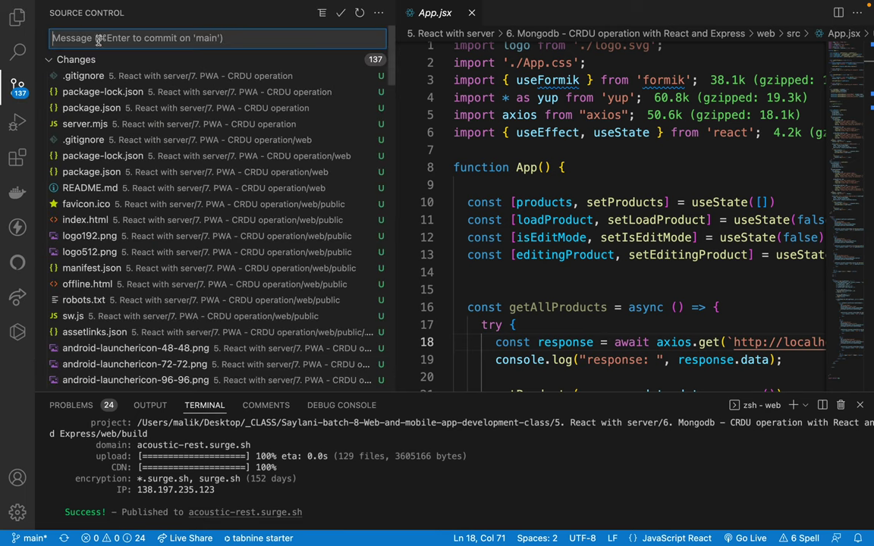
type("pwa complet")
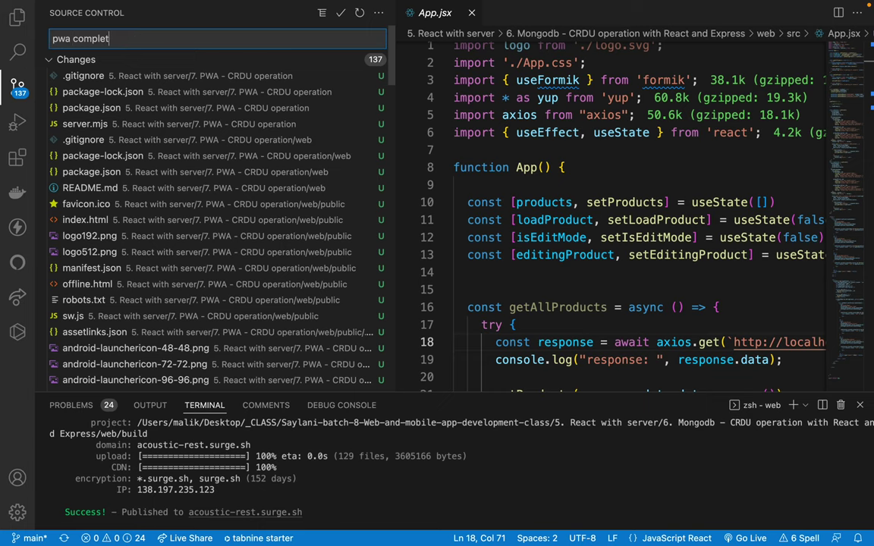
key("super+Return")
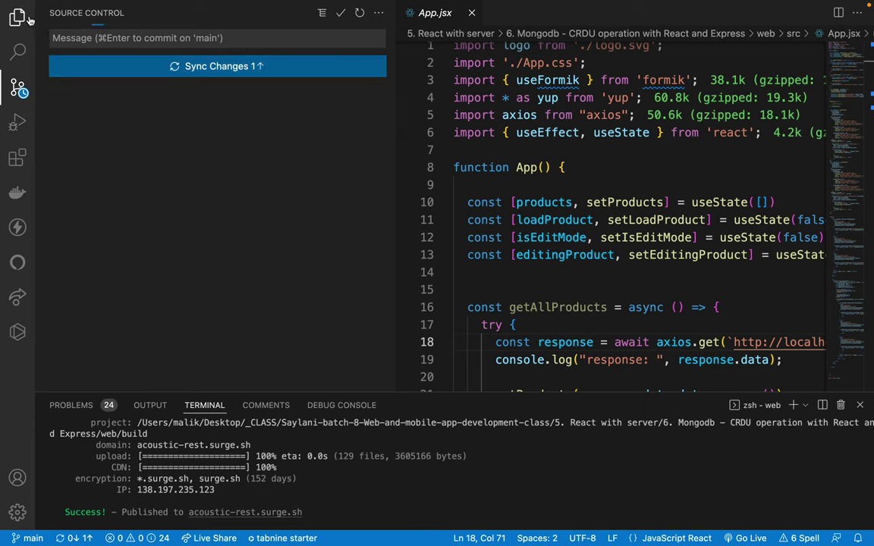
left_click(16, 17)
left_click(57, 72)
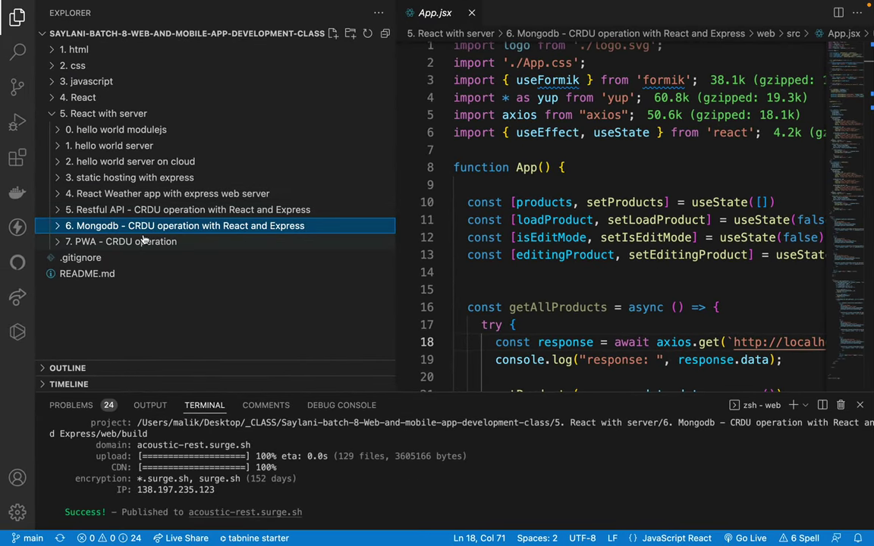
Step: Switch to the desktop and launch SmartGit
key("ctrl+Left")
key("ctrl+Left")
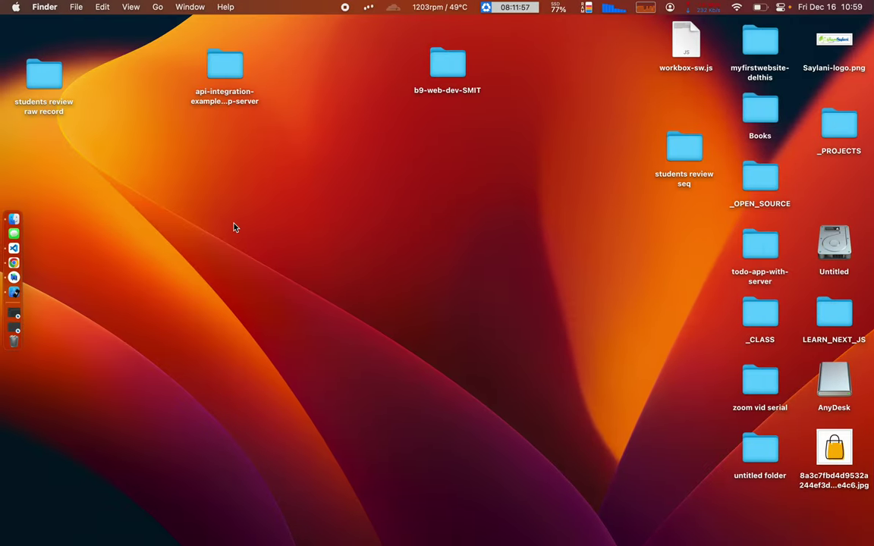
key("super+space")
type("smart")
key("Return")
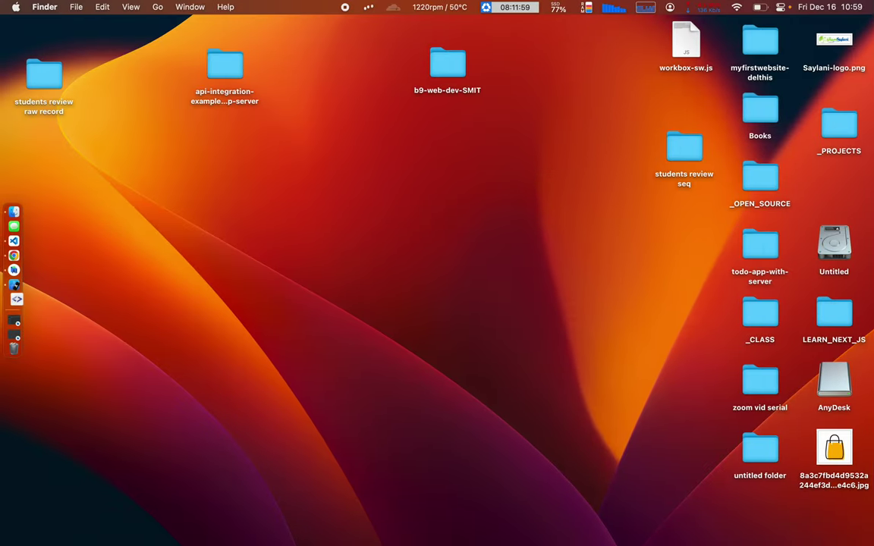
Step: Quit the iOS Simulator, then restore the minimized Android Studio welcome window and close it
key("super+Tab")
key("super+Tab")
key("super+Tab")
key("super+Tab")
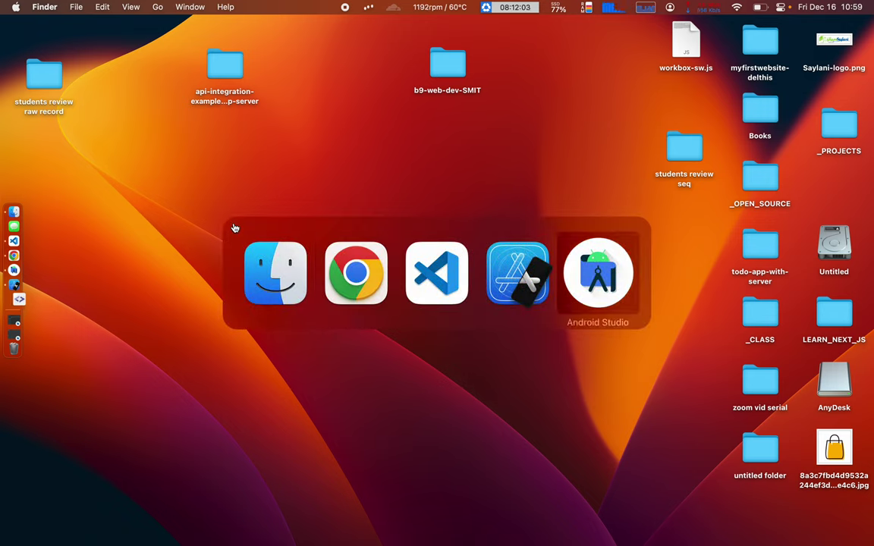
key("super+Tab")
key("super+Tab")
key("super+Tab")
key("super+Tab")
key("super+q")
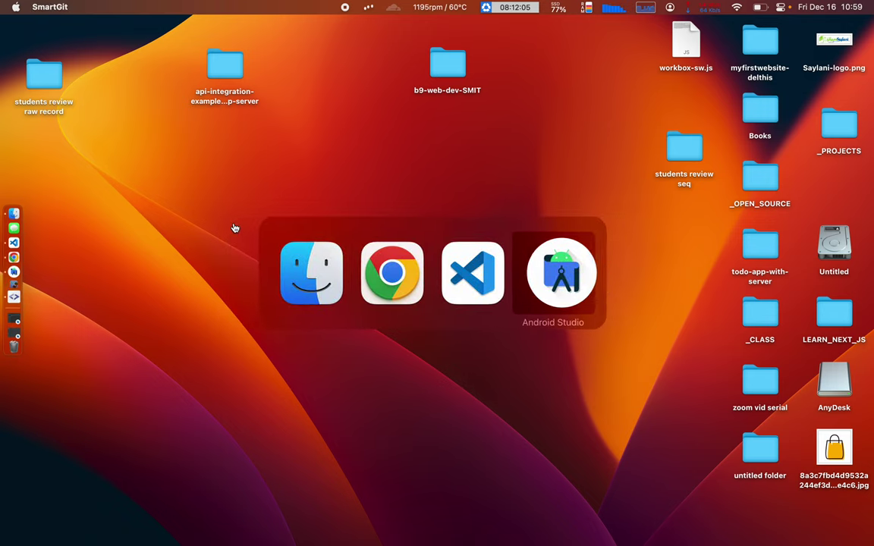
left_click(13, 322)
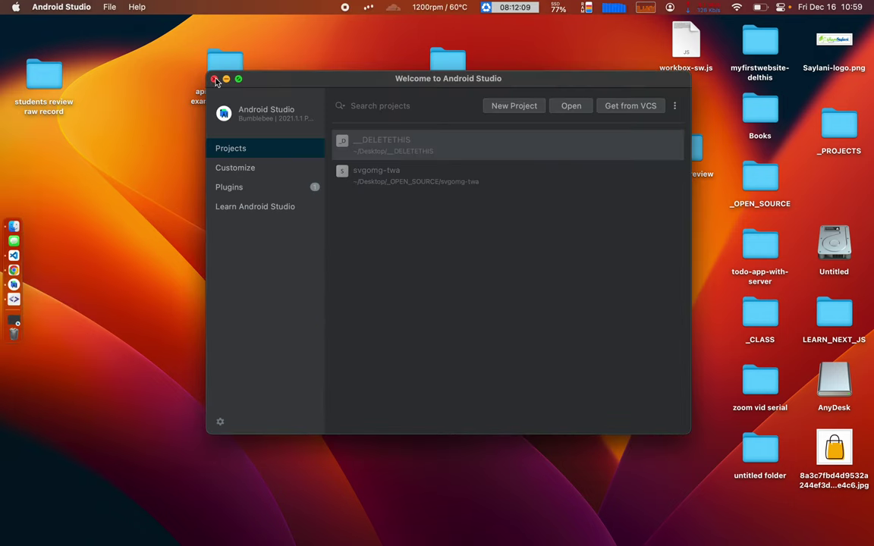
left_click(214, 79)
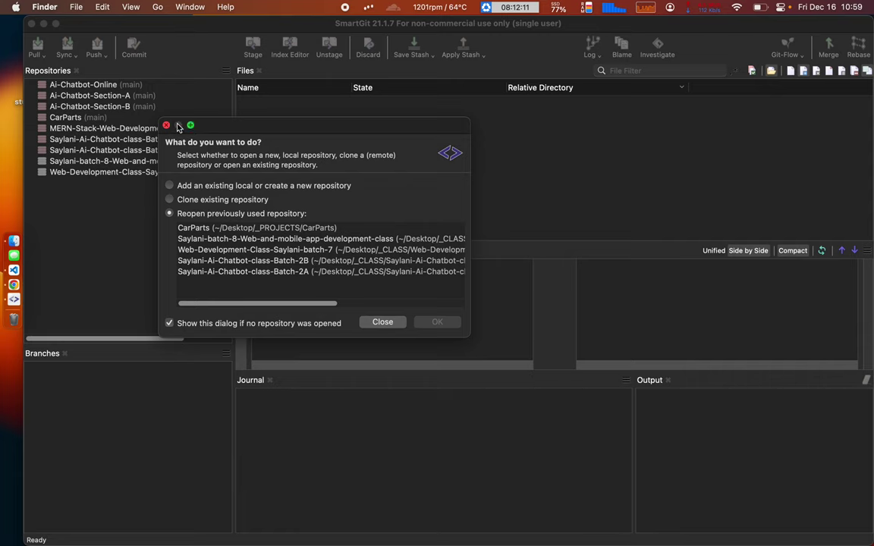
Step: Dismiss SmartGit's repository selection dialog and switch to Chrome
left_click(167, 125)
key("ctrl+Right")
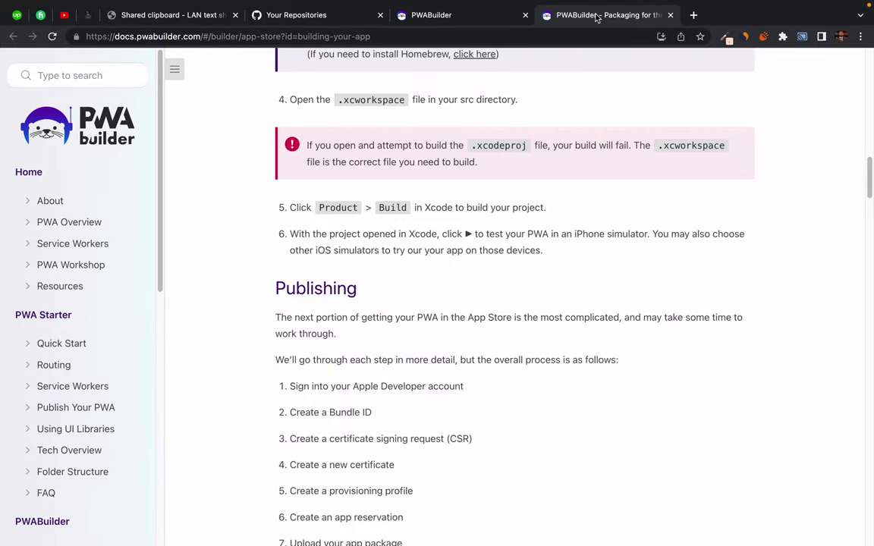
Step: Close both PWABuilder tabs in Chrome and switch to VS Code
left_click(670, 15)
left_click(525, 16)
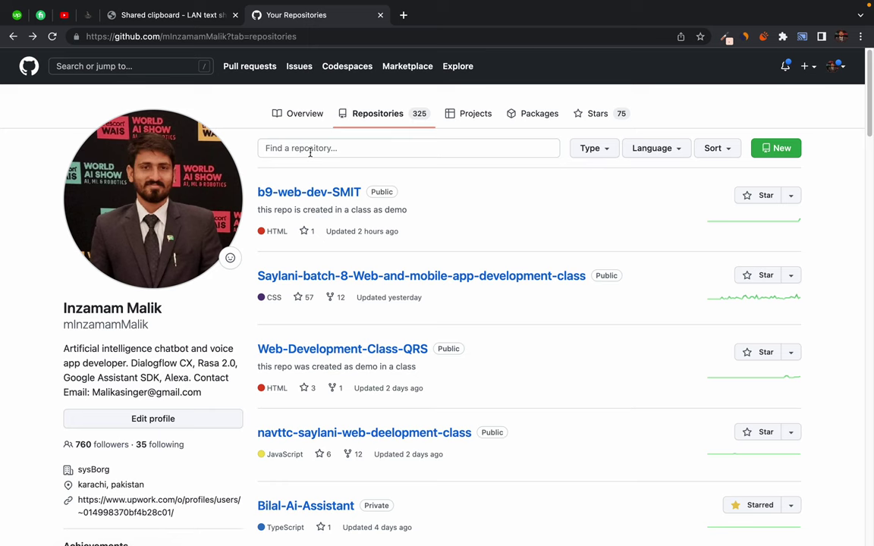
key("super+Tab")
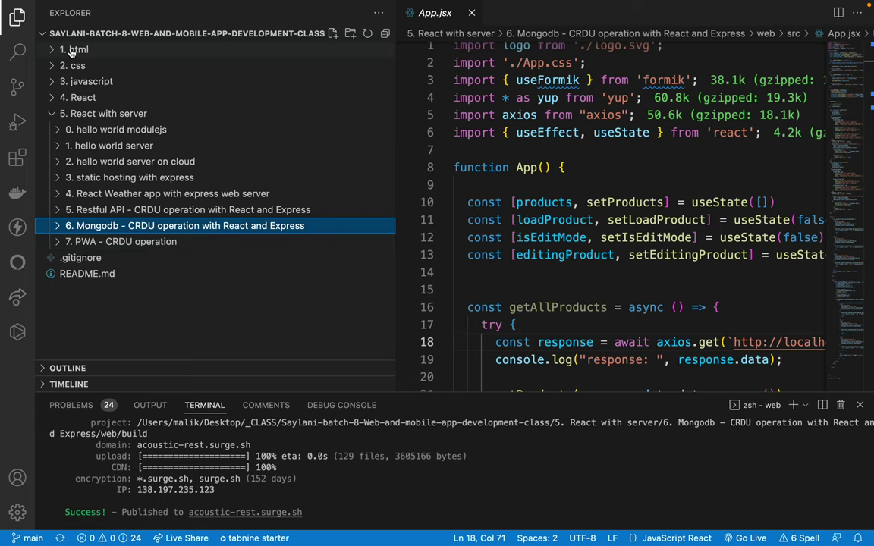
Step: Switch to SmartGit and open the Saylani-batch-8-Web-and-mobile-app-development-class repository
right_click(89, 229)
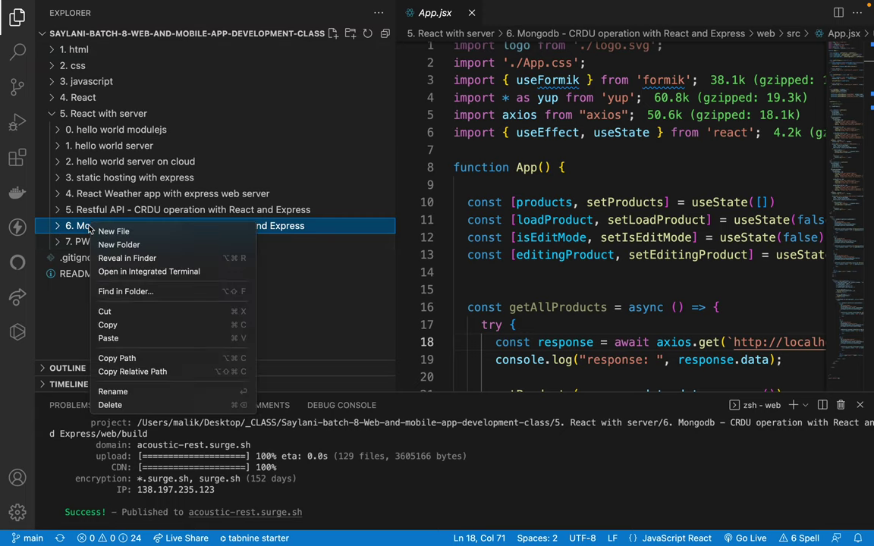
key("Escape")
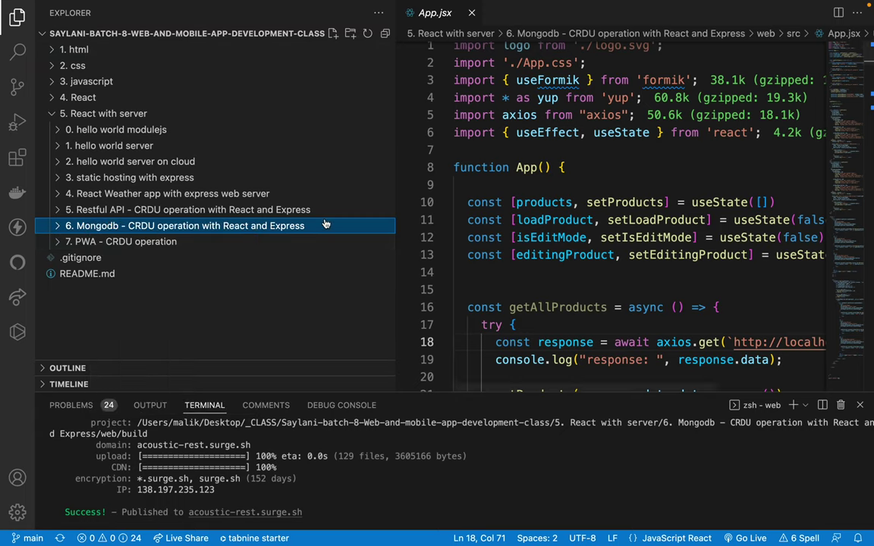
key("super+Tab")
key("super+Tab")
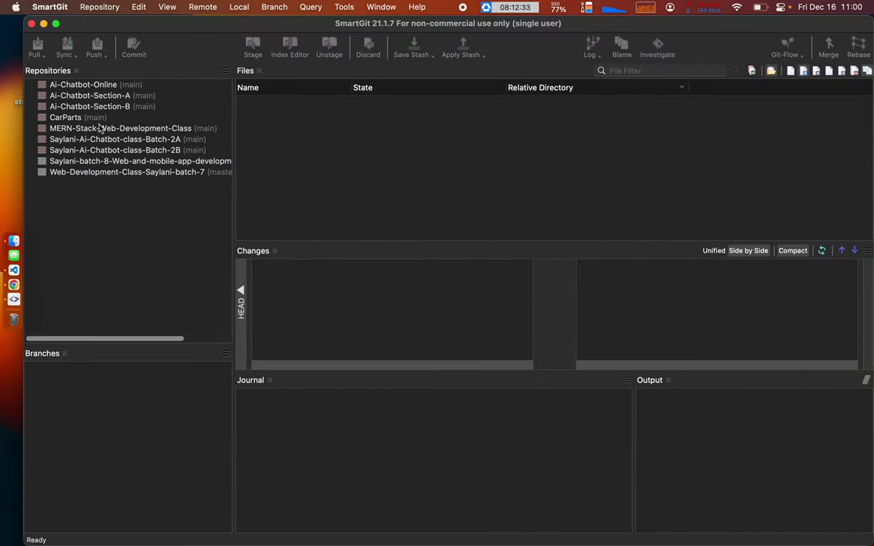
left_click(195, 162)
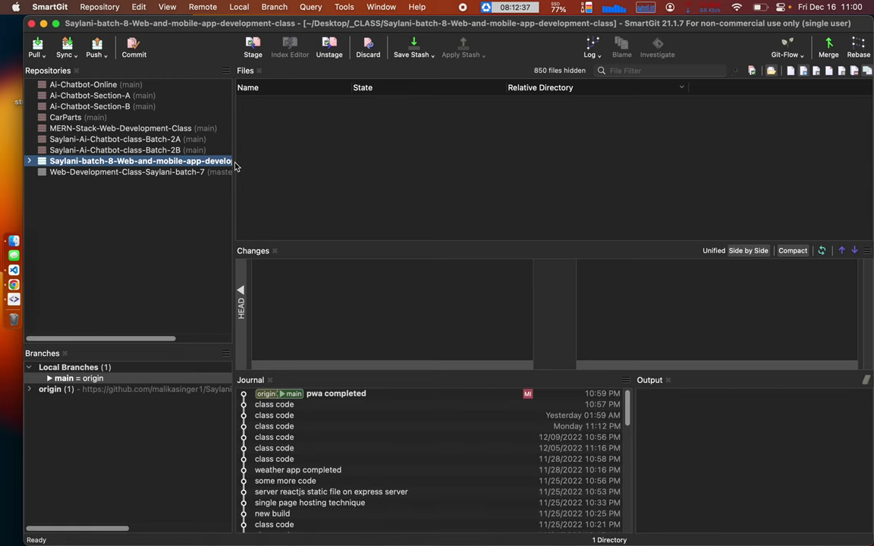
Step: Enlarge the Journal view so more of the repository's commit history fits
left_click_drag(233, 161, 289, 162)
left_click_drag(297, 297, 236, 296)
scroll(322, 446, "down", 5)
scroll(322, 445, "up", 5)
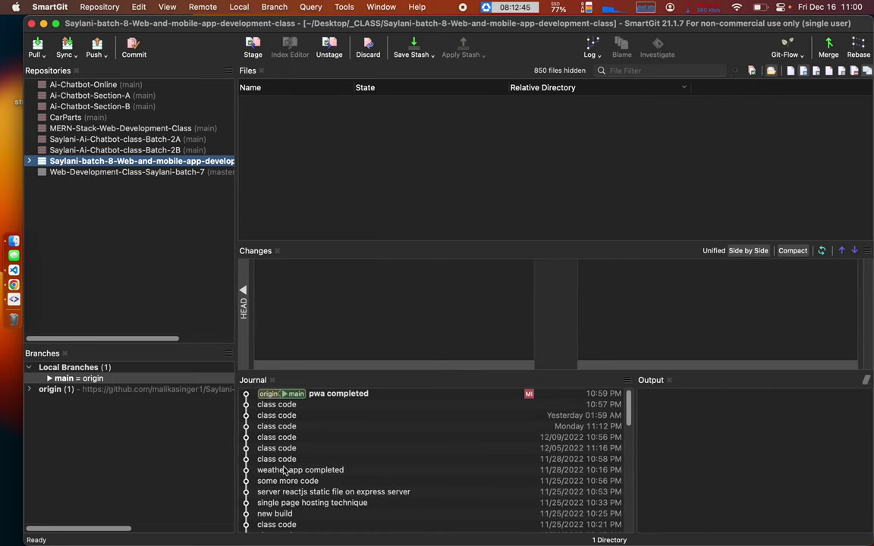
left_click(283, 472)
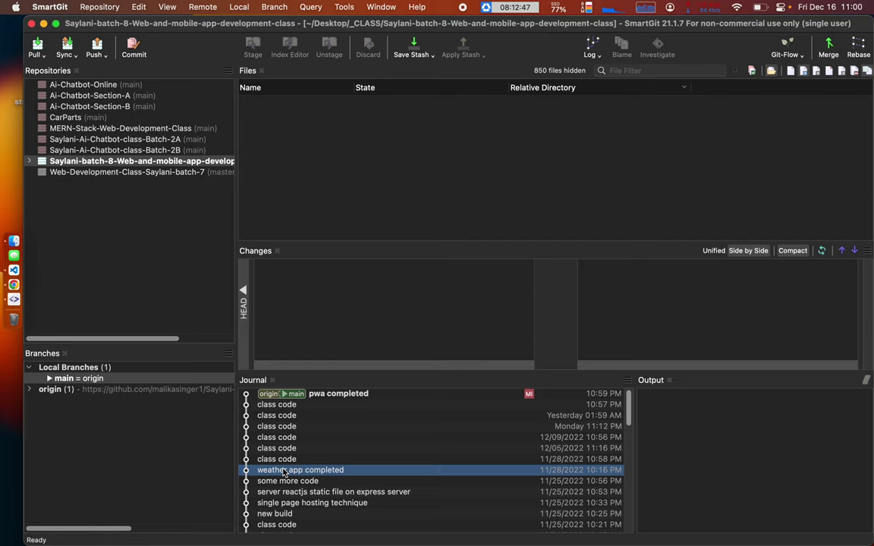
left_click_drag(316, 371, 318, 269)
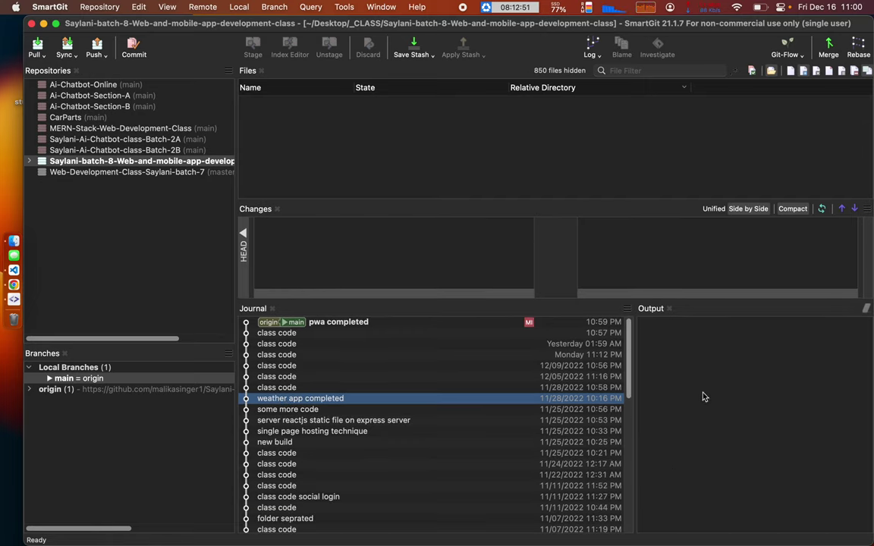
Step: Browse recent commits in the Journal and bring up the Changes view to look for their modified files
left_click(561, 345)
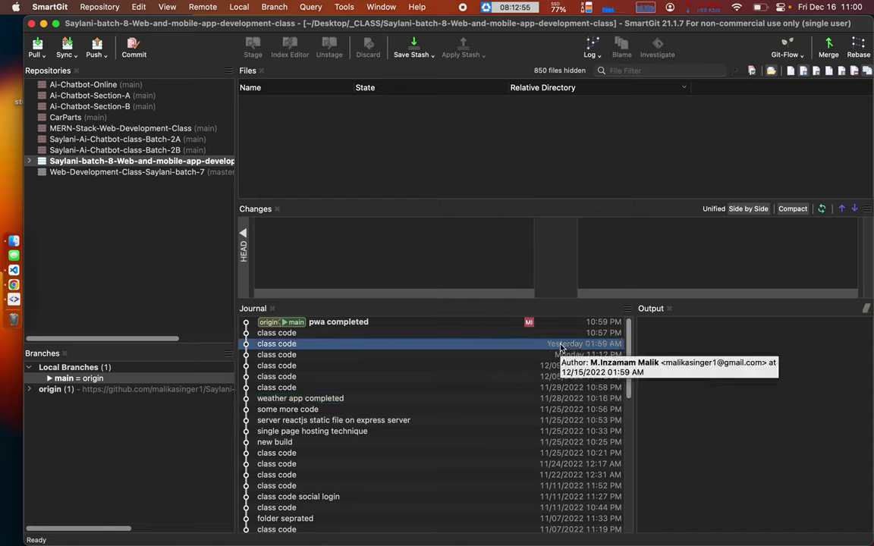
left_click(287, 356)
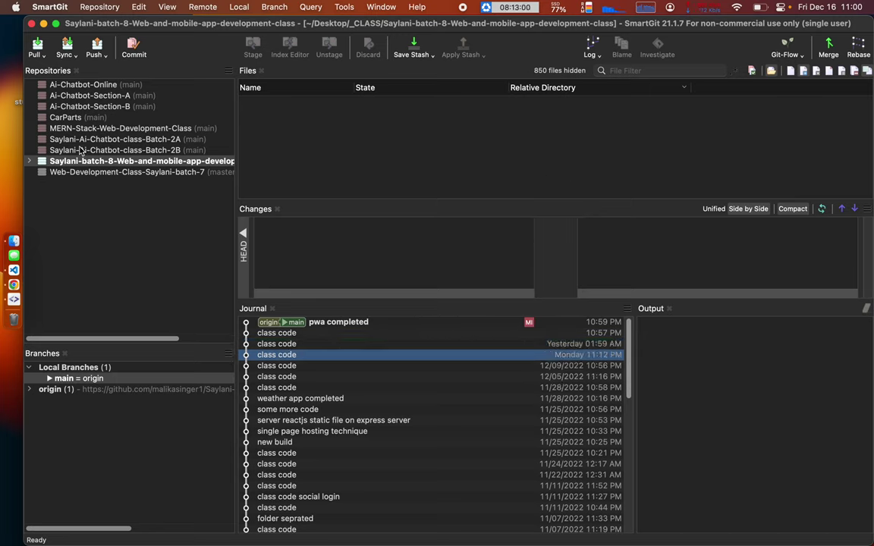
left_click(29, 162)
left_click(28, 162)
left_click(379, 7)
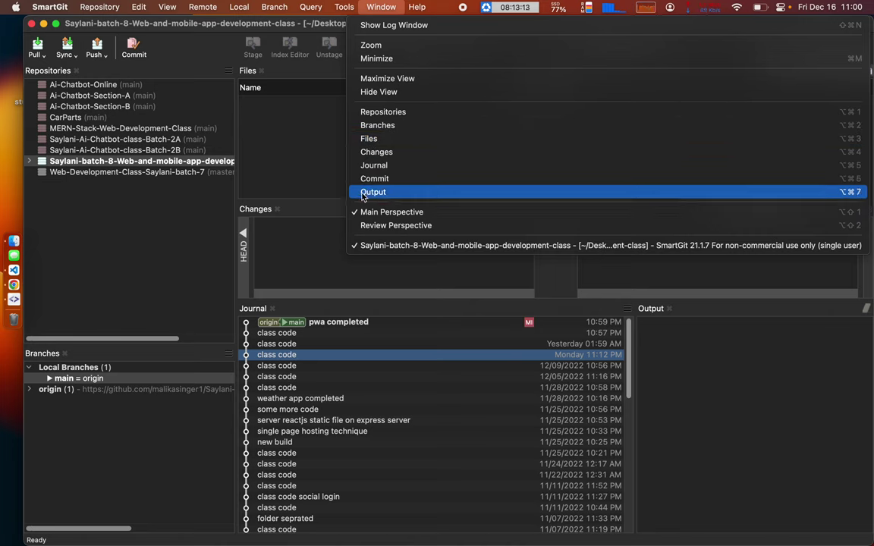
left_click(362, 153)
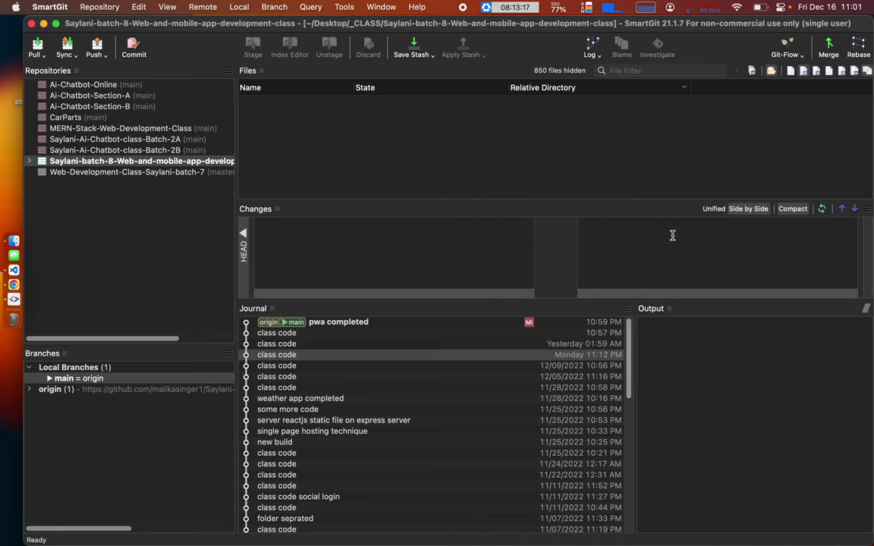
left_click(390, 325)
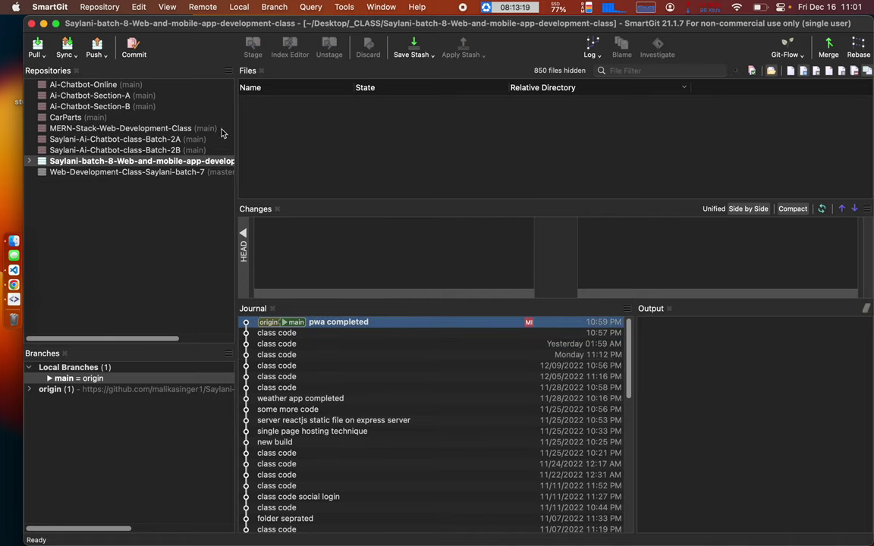
Step: Open the log of the batch-8 repository and view the three "class code" commits directly below "pwa completed"
left_click(220, 161)
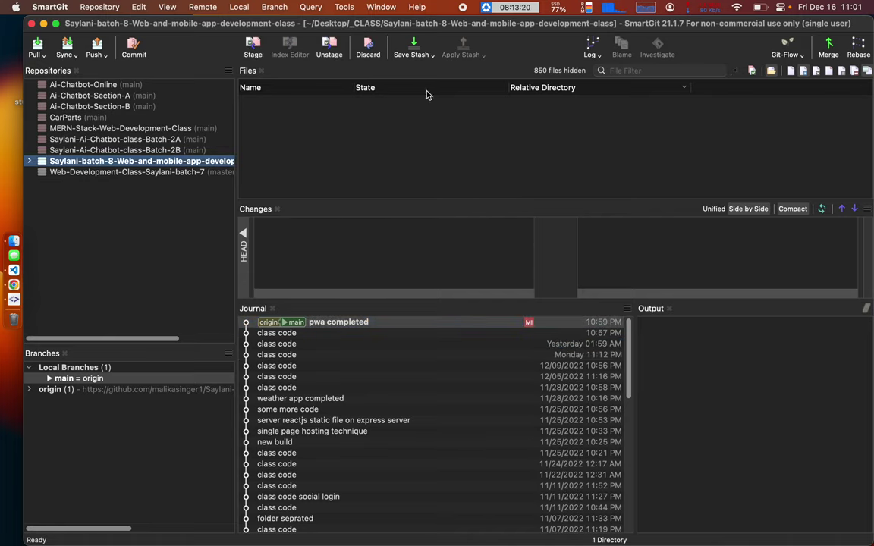
left_click(592, 47)
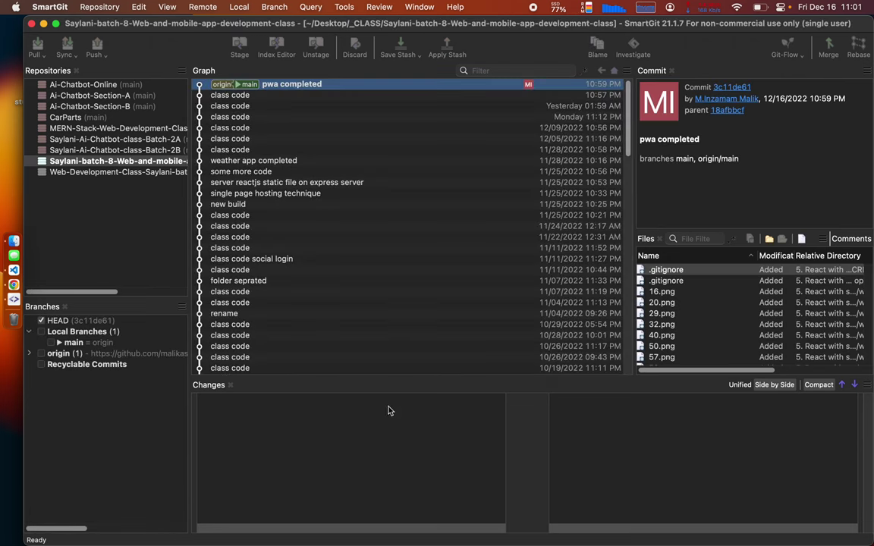
left_click(245, 96)
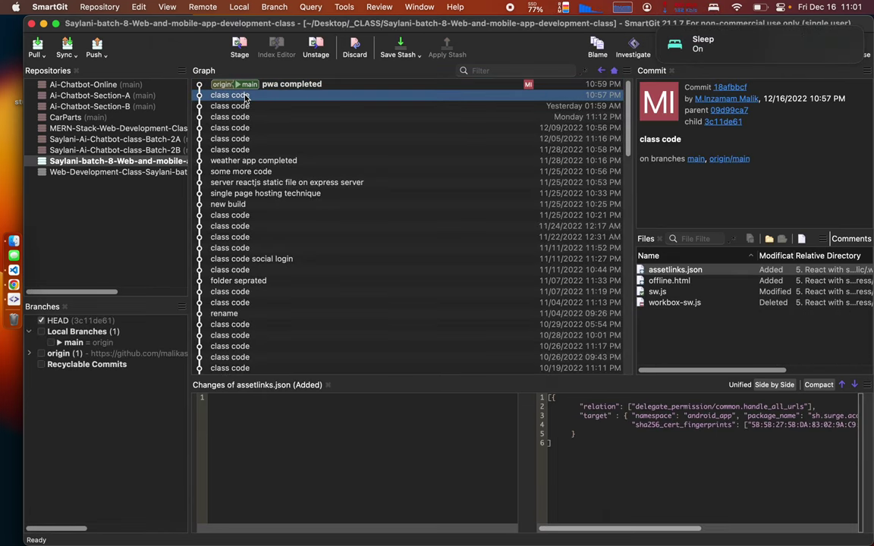
left_click(243, 108)
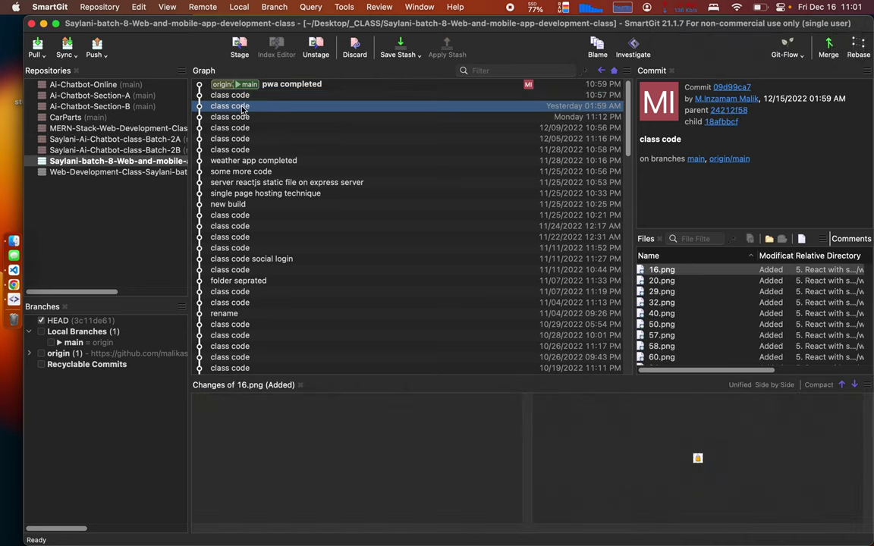
left_click(243, 118)
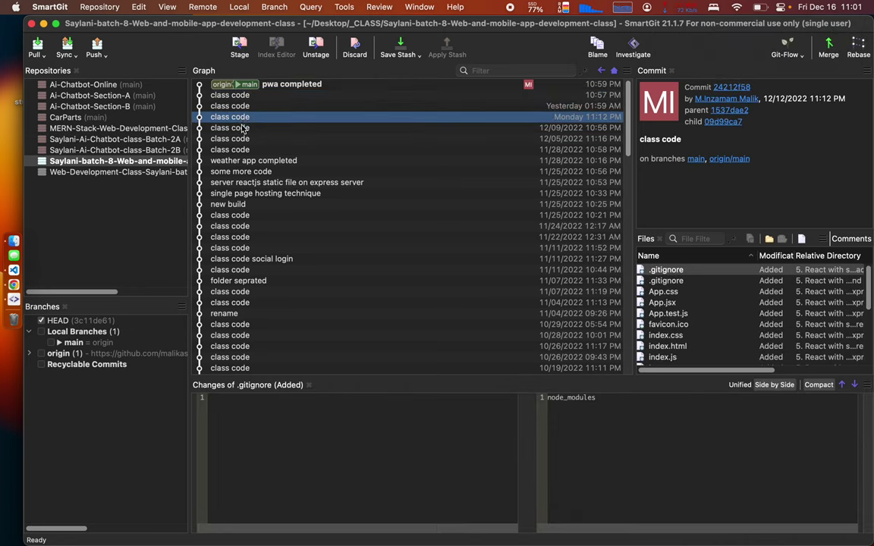
Step: Examine the file list of the Monday 11:12 PM commit and revisit the two newer "class code" commits
scroll(683, 307, "down", 5)
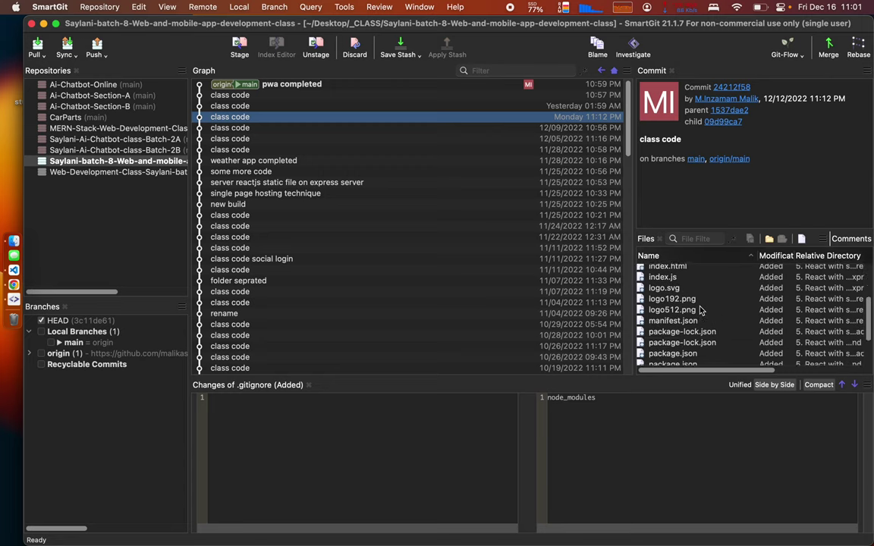
scroll(701, 310, "down", 2)
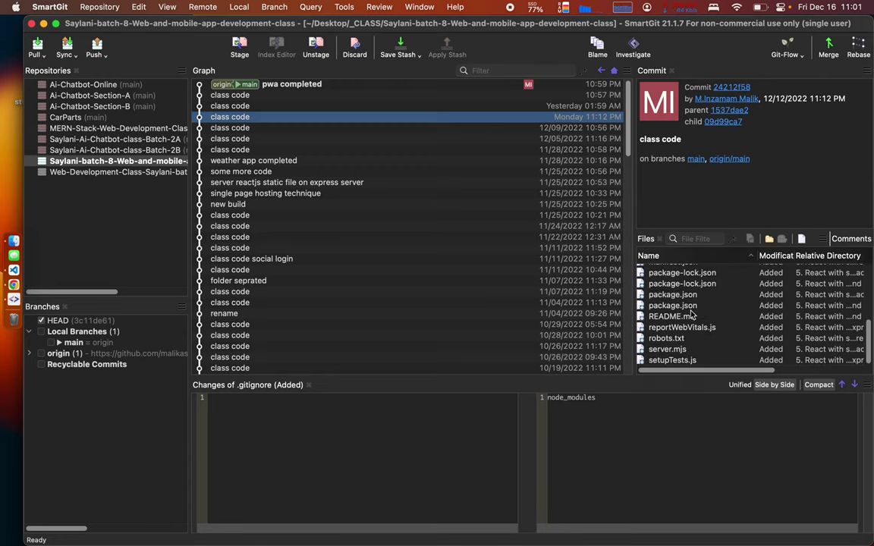
scroll(690, 313, "up", 7)
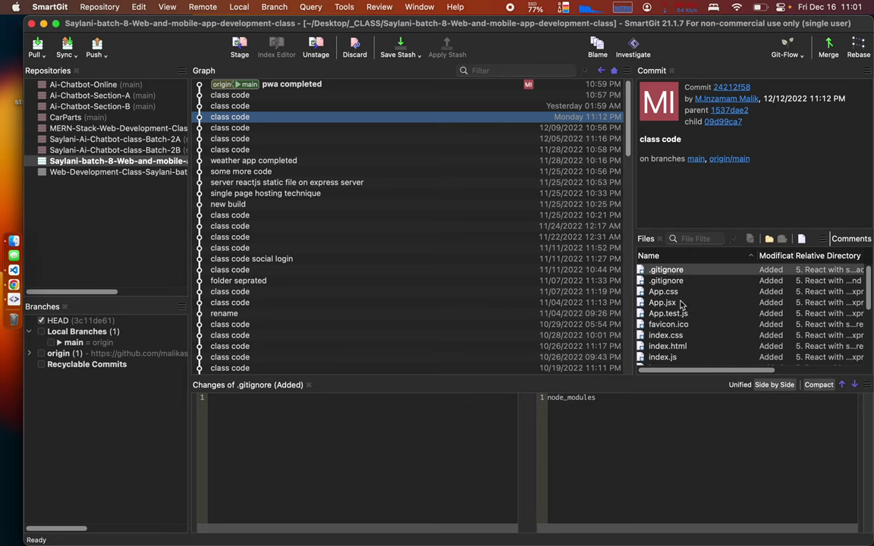
left_click(230, 106)
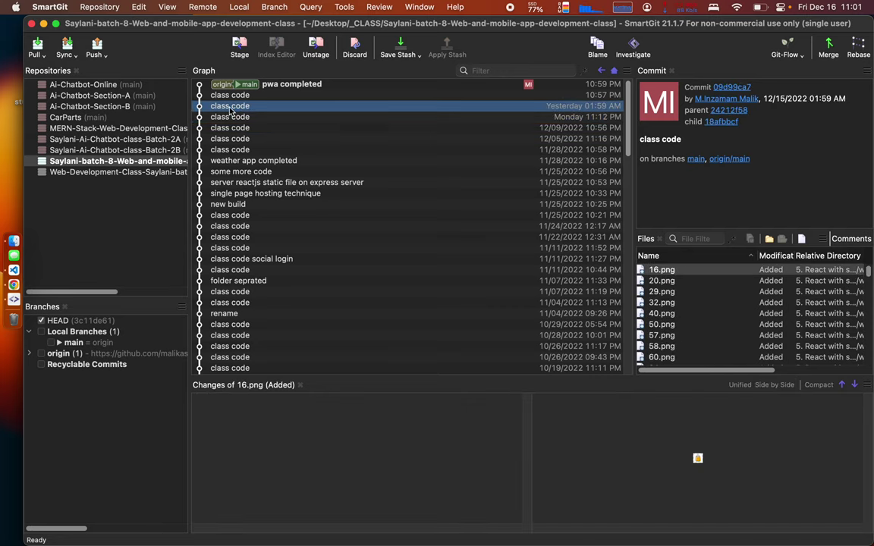
left_click(232, 96)
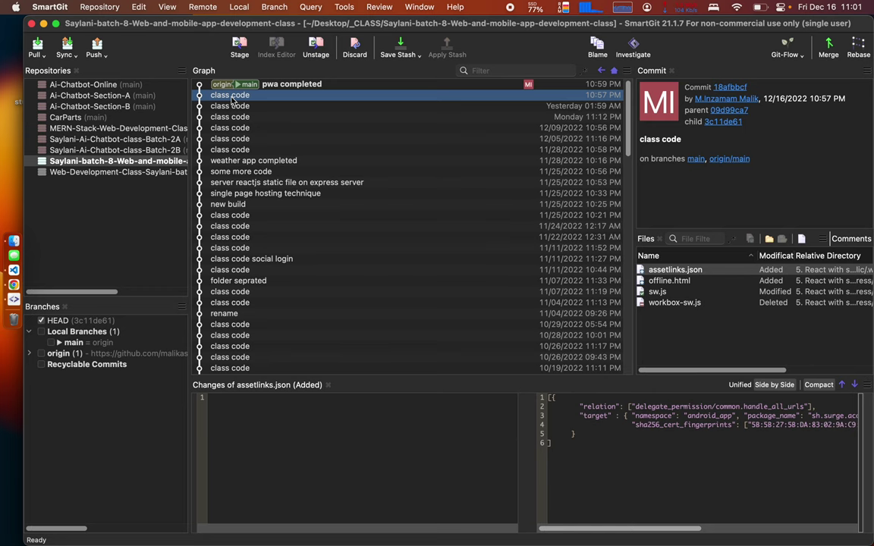
Step: Select the "pwa completed" commit and widen the commit details area and its Relative Directory column
left_click(277, 85)
key("ctrl+Right")
key("ctrl+Left")
left_click_drag(632, 243, 454, 242)
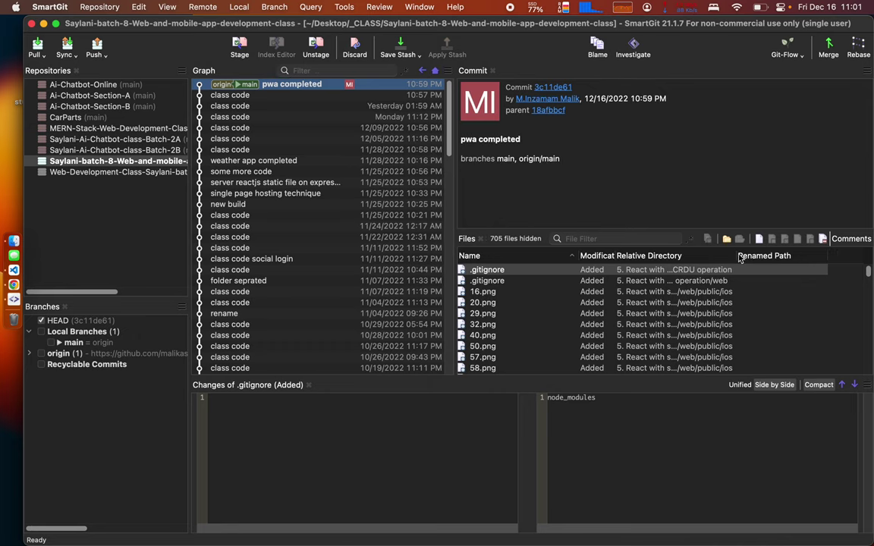
left_click_drag(737, 255, 859, 260)
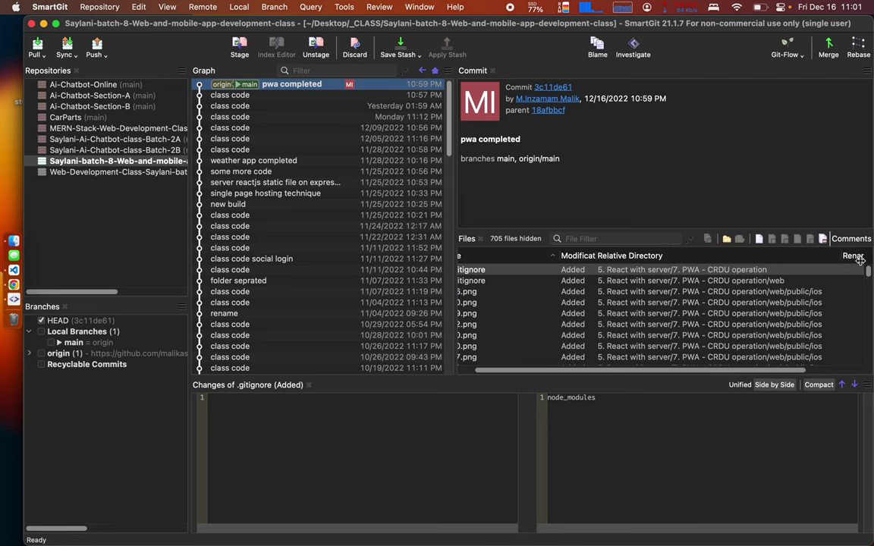
Step: Check the directories of the files in the 10:57 PM and yesterday's 01:59 AM commits
left_click(247, 98)
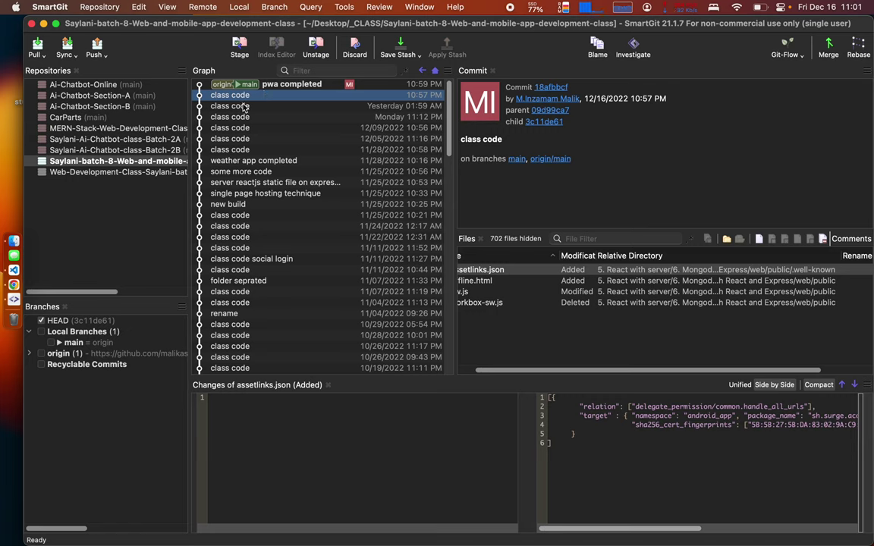
scroll(542, 286, "left", 2)
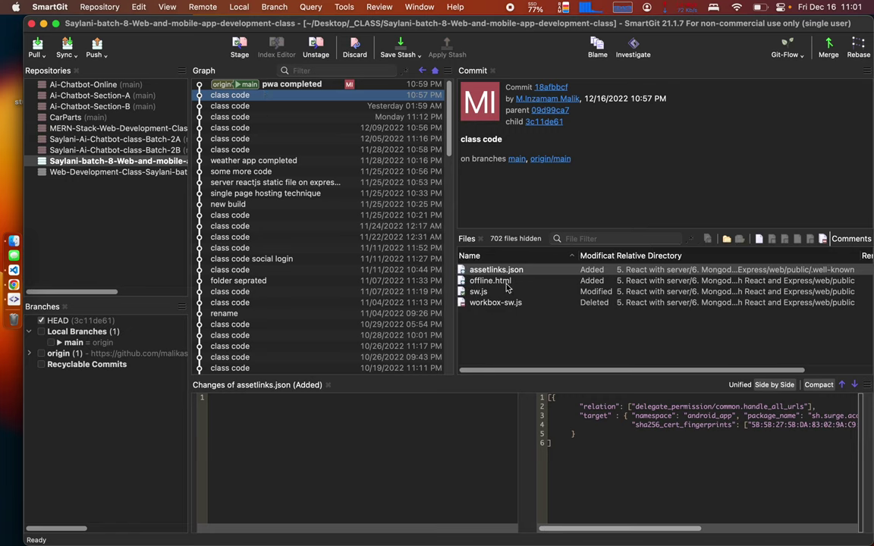
left_click(238, 109)
Step: Examine the App.jsx code added in the Monday 11:12 PM commit
left_click(266, 117)
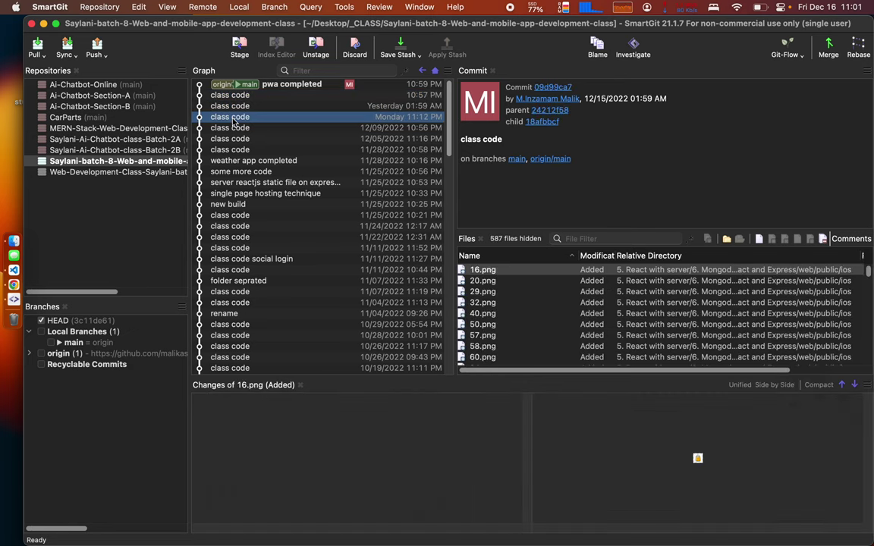
left_click(483, 303)
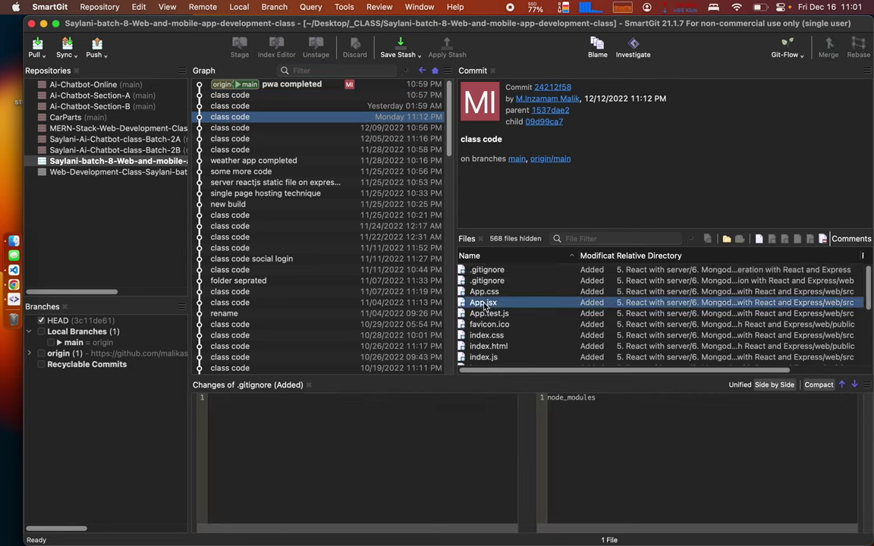
scroll(635, 456, "down", 5)
scroll(636, 456, "down", 15)
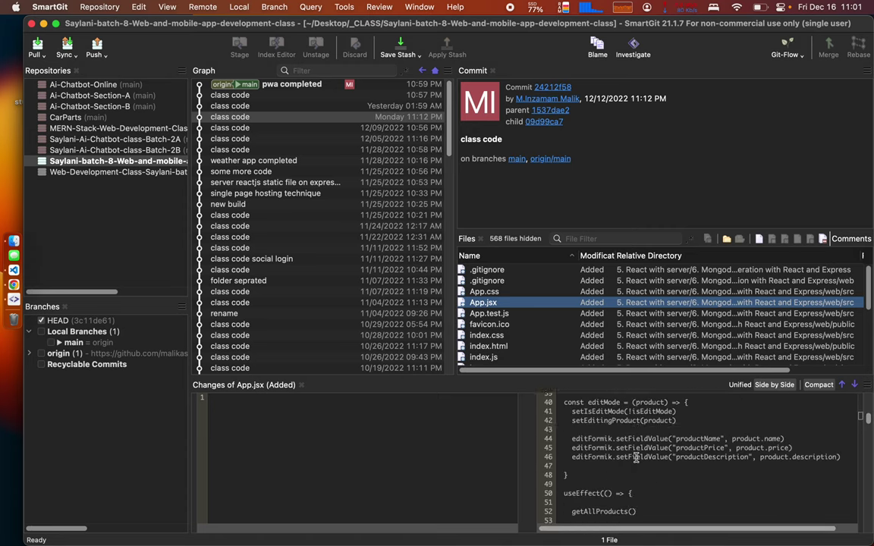
scroll(636, 457, "down", 8)
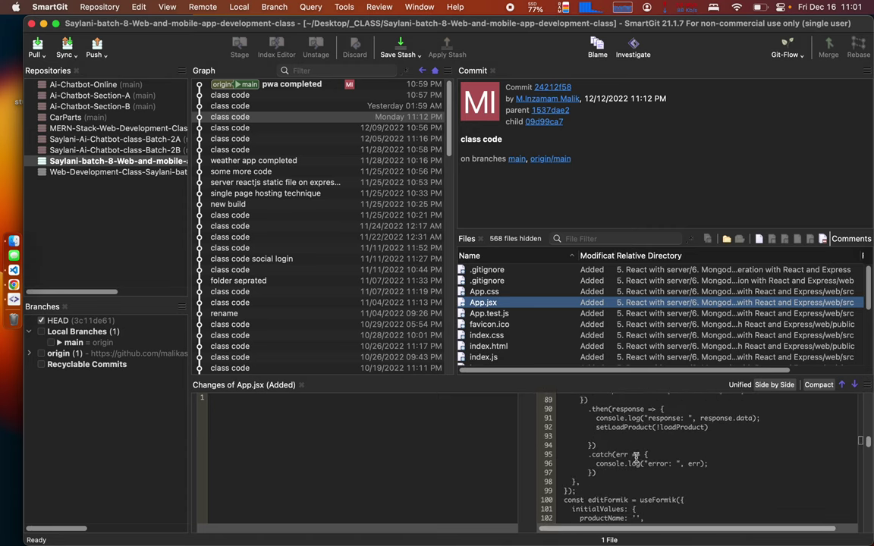
Step: Check out the Monday 11:12 PM "class code" commit read-only, without creating a local branch
left_click(222, 106)
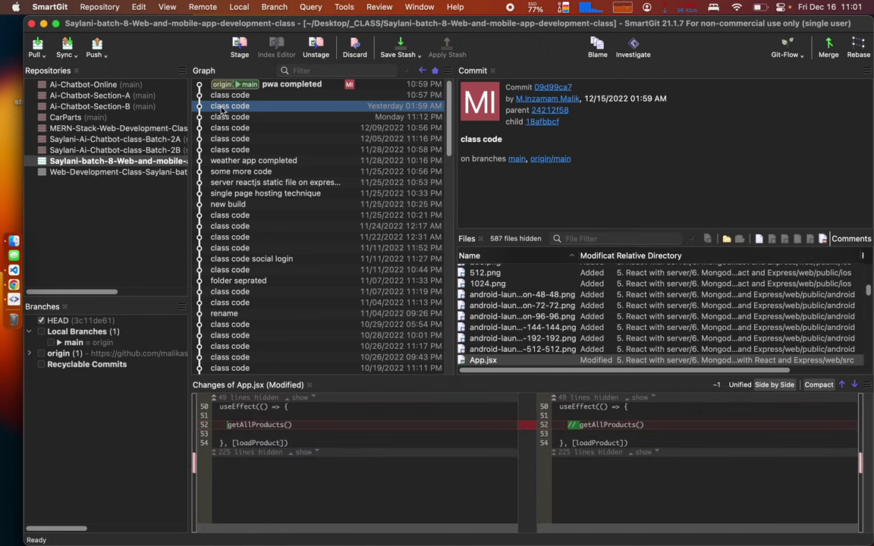
left_click(228, 118)
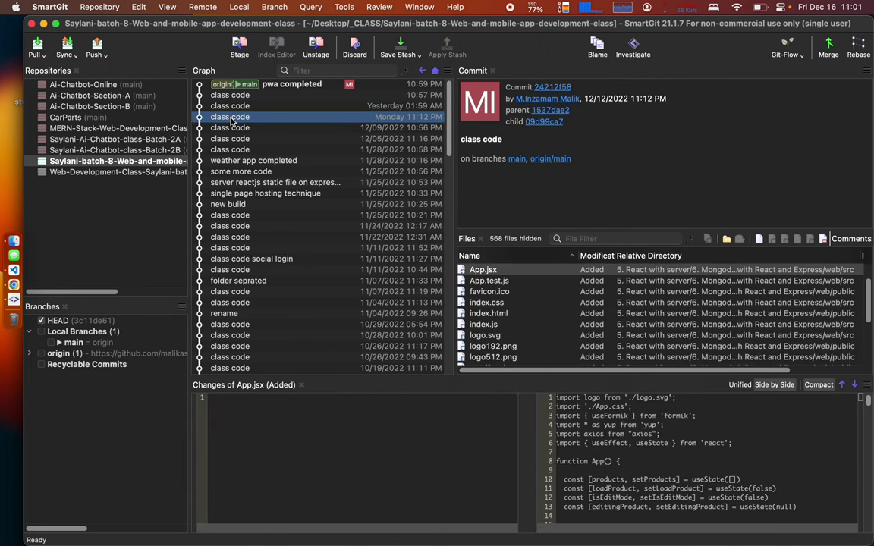
right_click(234, 122)
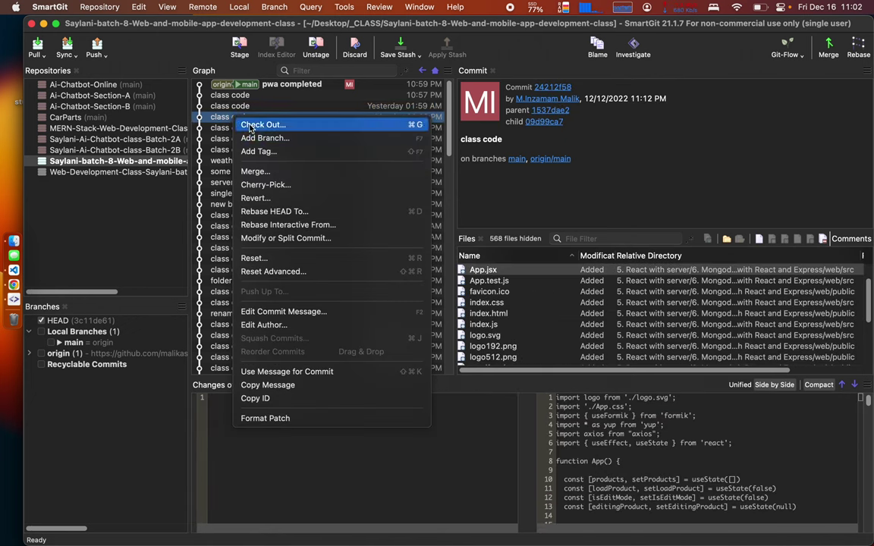
left_click(262, 124)
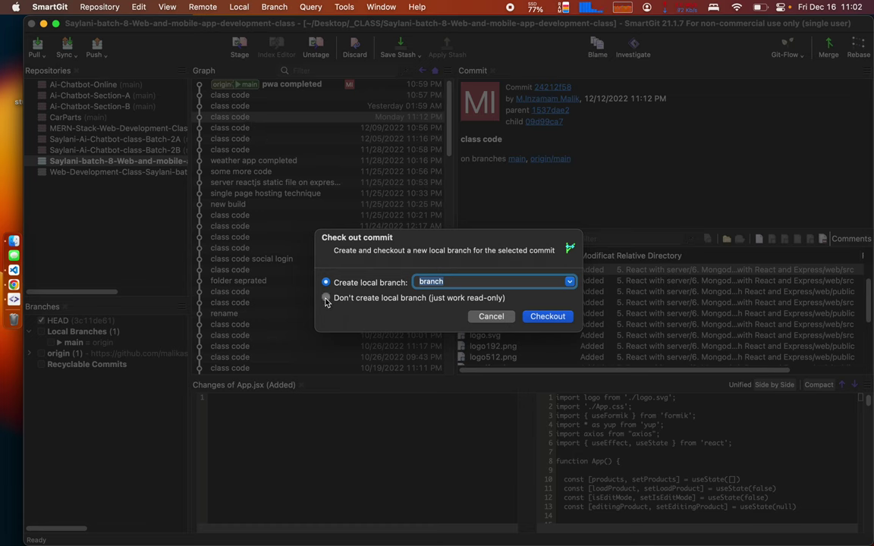
left_click(326, 298)
left_click(546, 317)
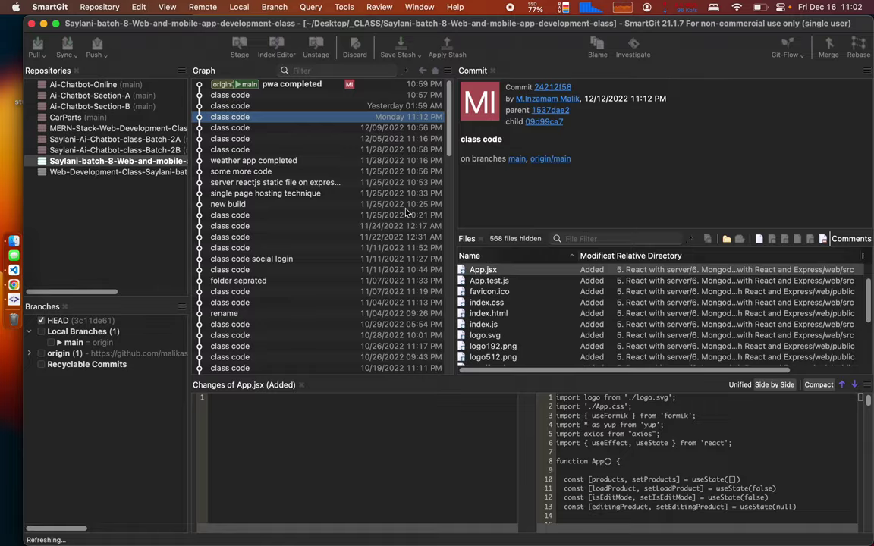
Step: Switch to VS Code, dismiss the Git notification and check the files in the "6. Mongodb - CRDU operation with React and Express" folder
key("ctrl+Right")
key("ctrl+Right")
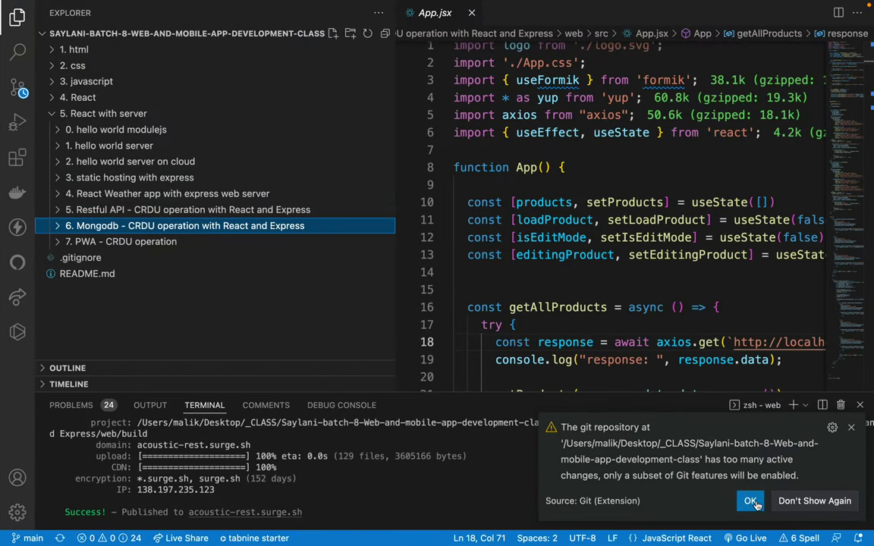
left_click(749, 501)
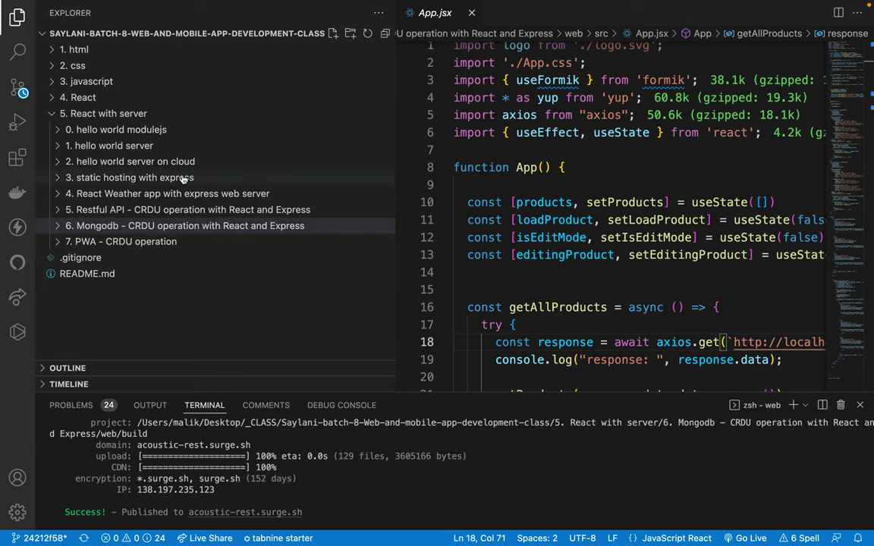
mouse_move(288, 3)
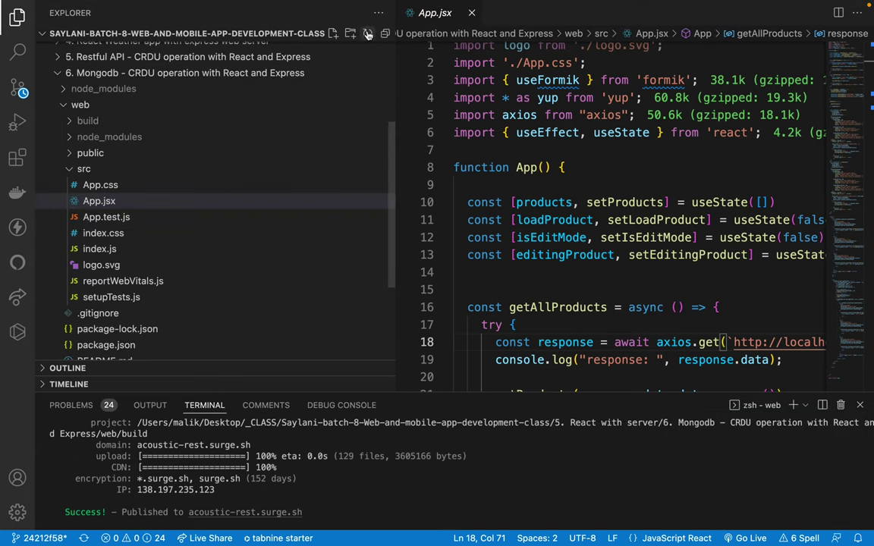
left_click(58, 73)
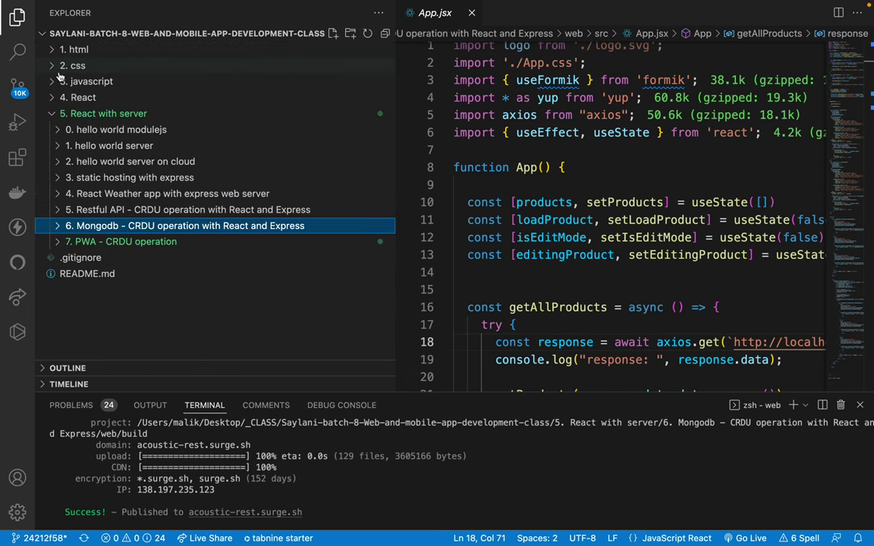
left_click(52, 114)
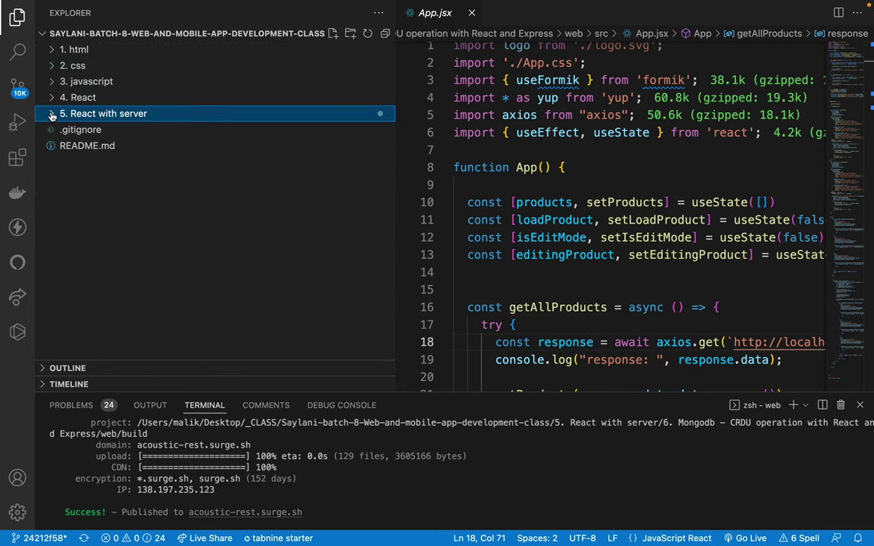
left_click(52, 114)
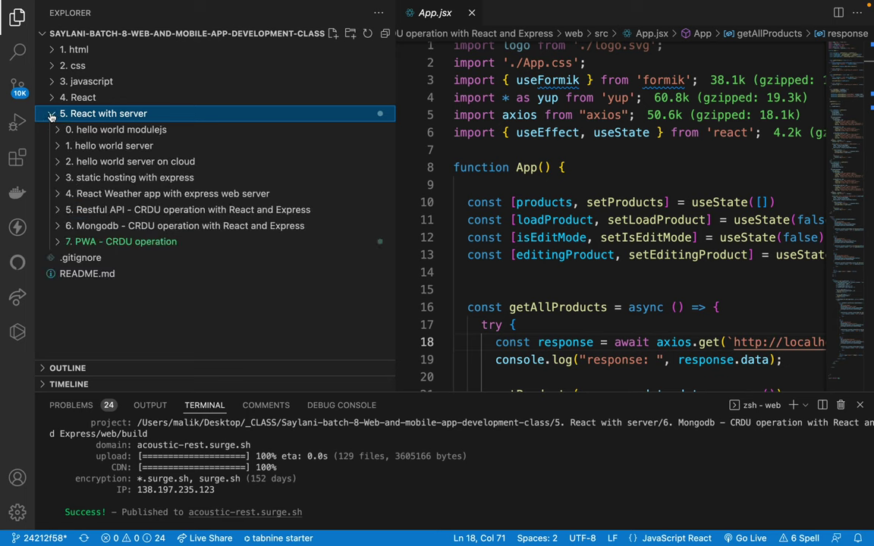
left_click(91, 226)
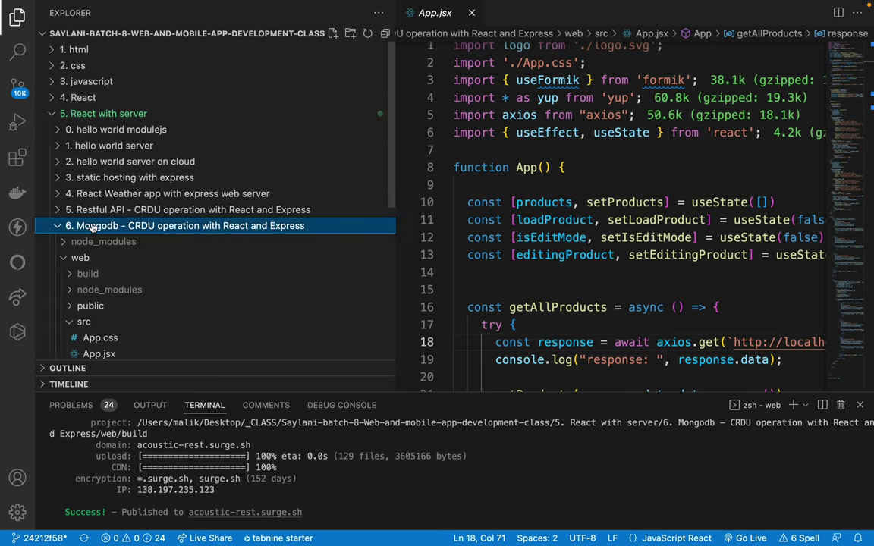
scroll(102, 237, "down", 3)
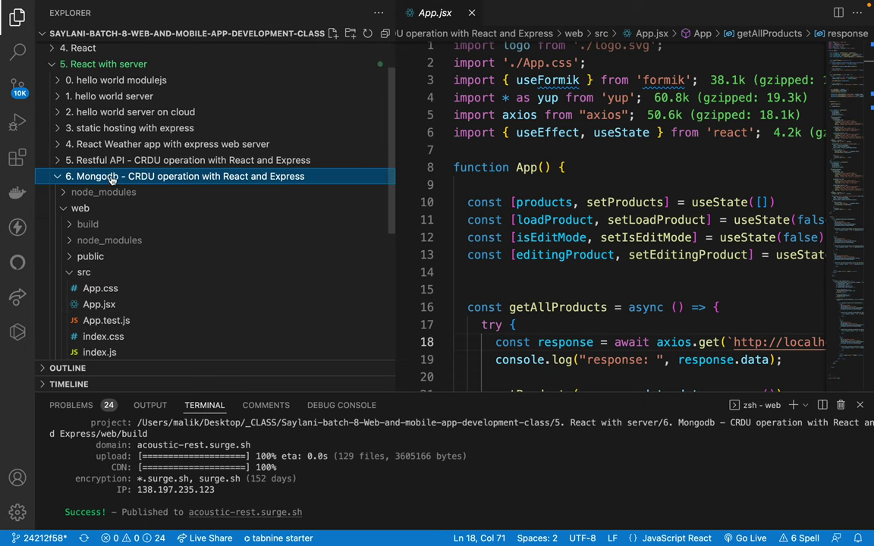
Step: Add several empty prompt lines below the surge output in the terminal
left_click(416, 493)
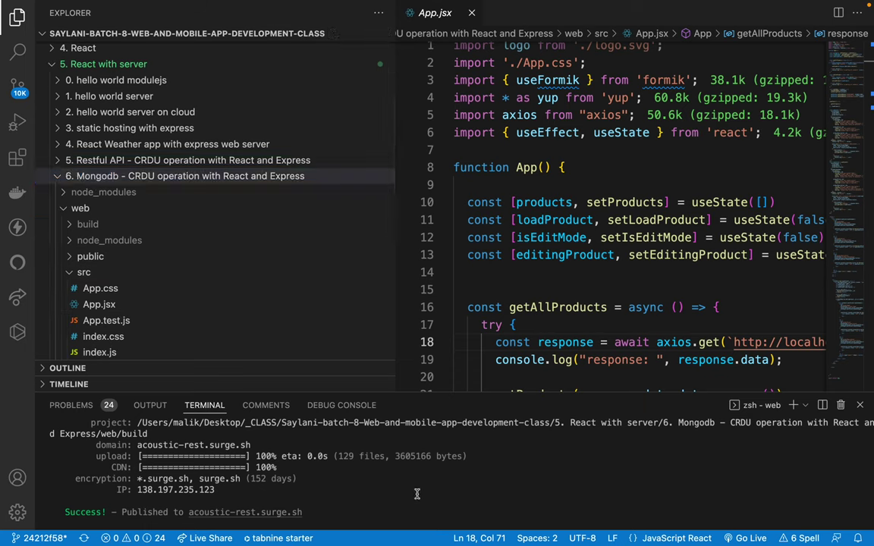
key("Return")
key("Return")
key("Return")
key("Return")
key("Return")
Step: Check the files in the Mongodb project's web/public folder, then collapse the project
scroll(76, 220, "down", 3)
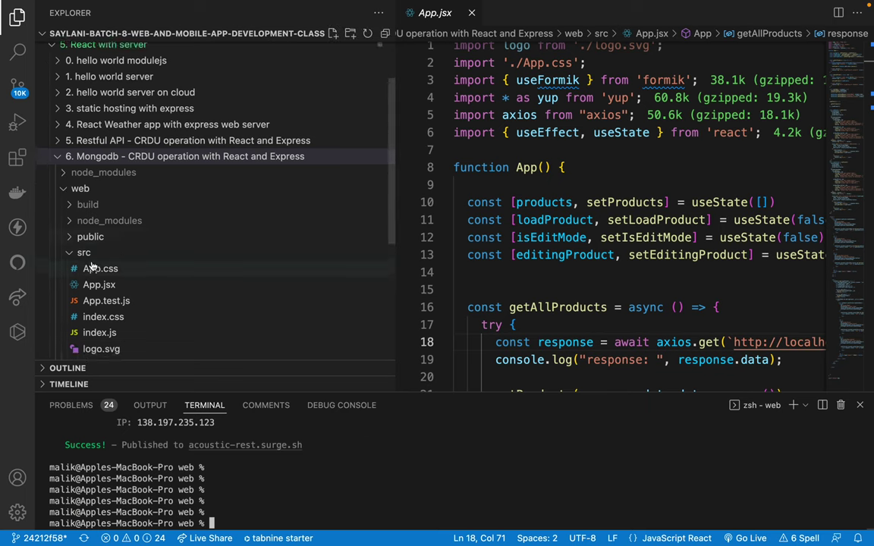
left_click(76, 214)
scroll(76, 175, "down", 5)
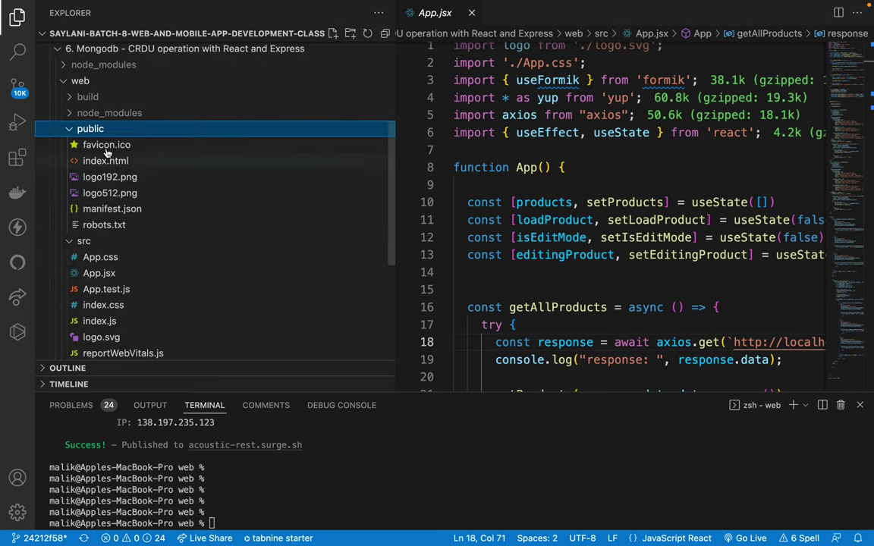
scroll(76, 129, "up", 4)
left_click(58, 123)
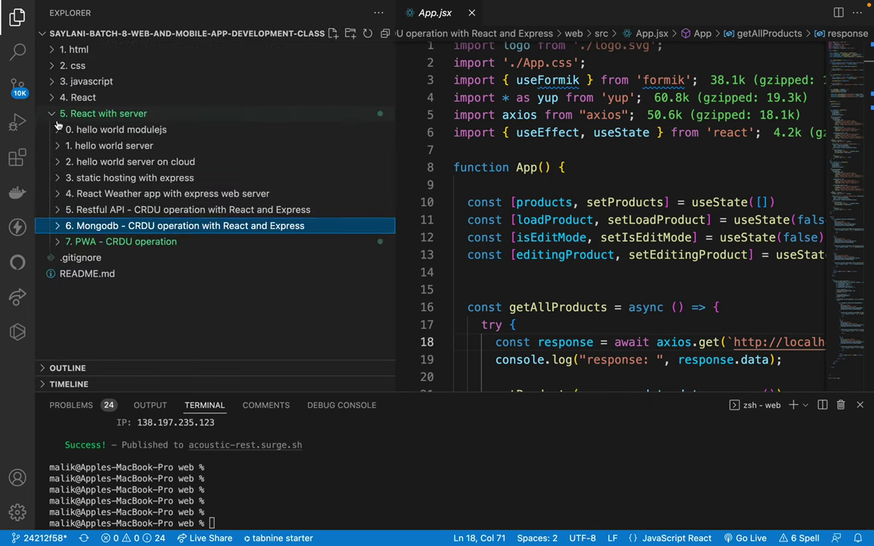
left_click(112, 208)
left_click(109, 207)
Step: Duplicate the "6. Mongodb - CRDU operation with React and Express" folder and move the copy to the repository root
left_click(113, 225)
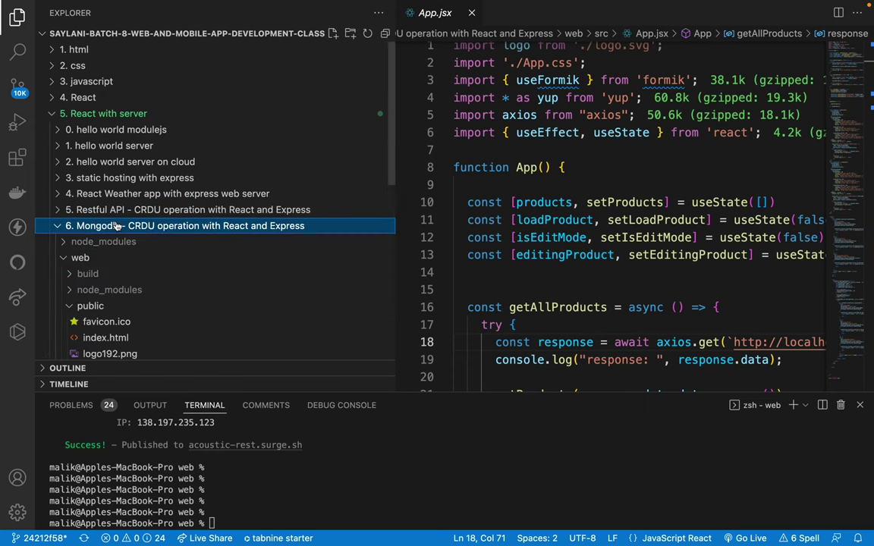
left_click(116, 226)
key("super+c")
key("super+v")
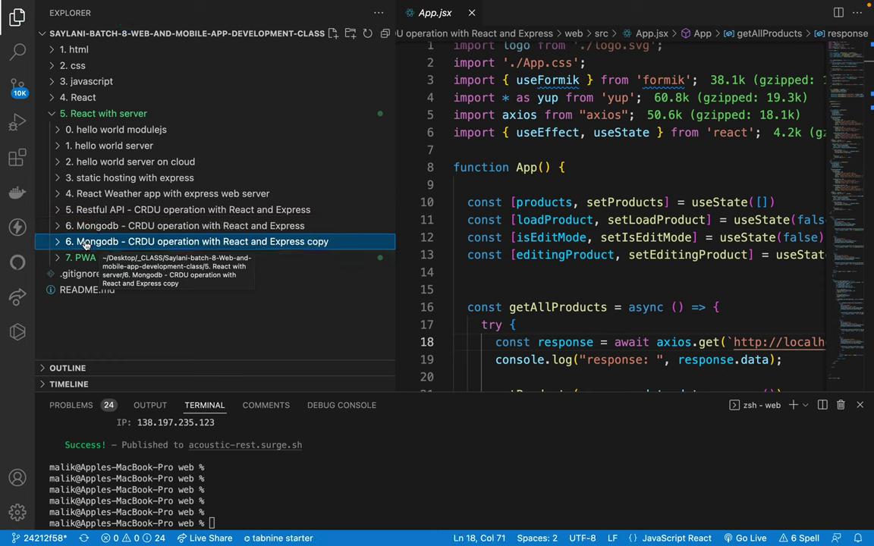
left_click_drag(76, 244, 135, 344)
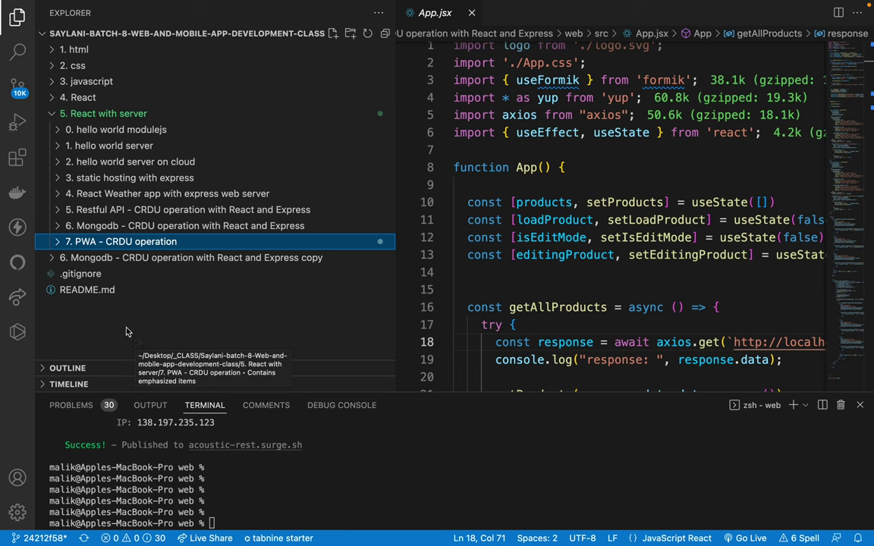
Step: Switch to SmartGit, check out the local main branch again and close the log window
key("ctrl+Left")
key("ctrl+Left")
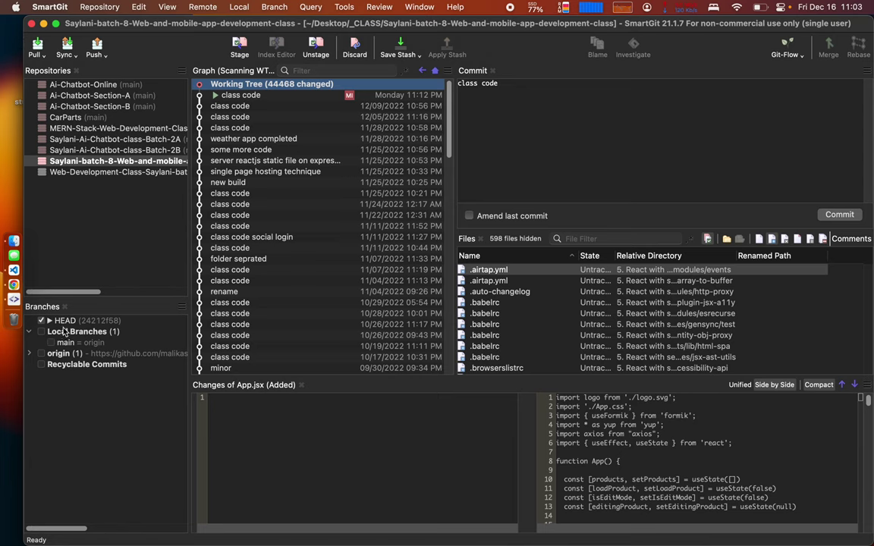
left_click(65, 344)
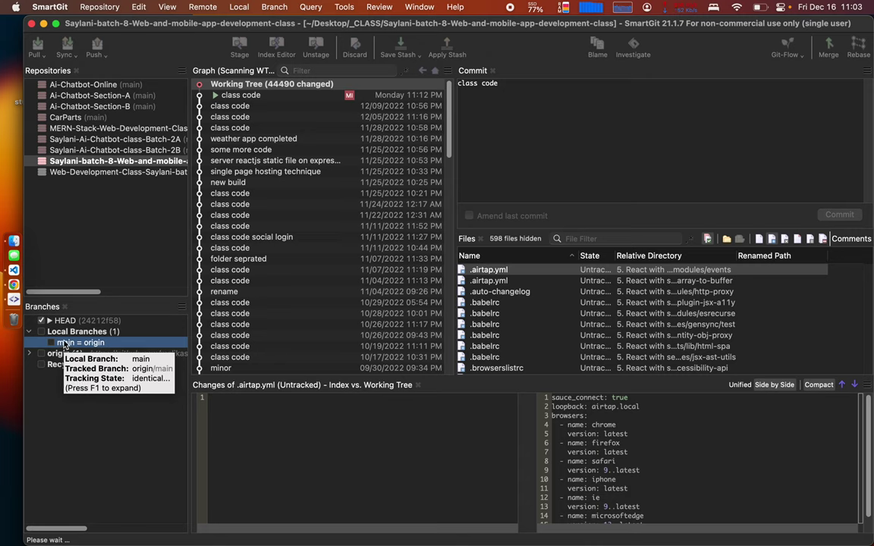
right_click(66, 343)
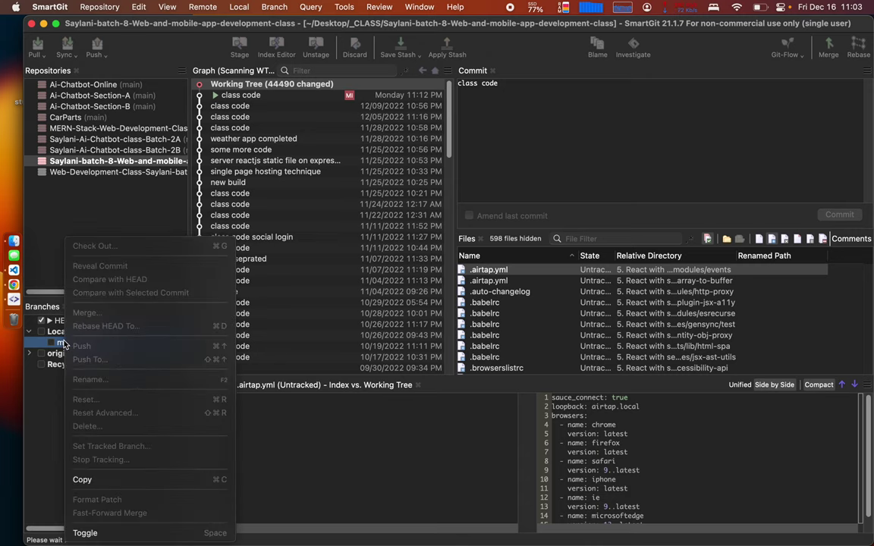
left_click(152, 205)
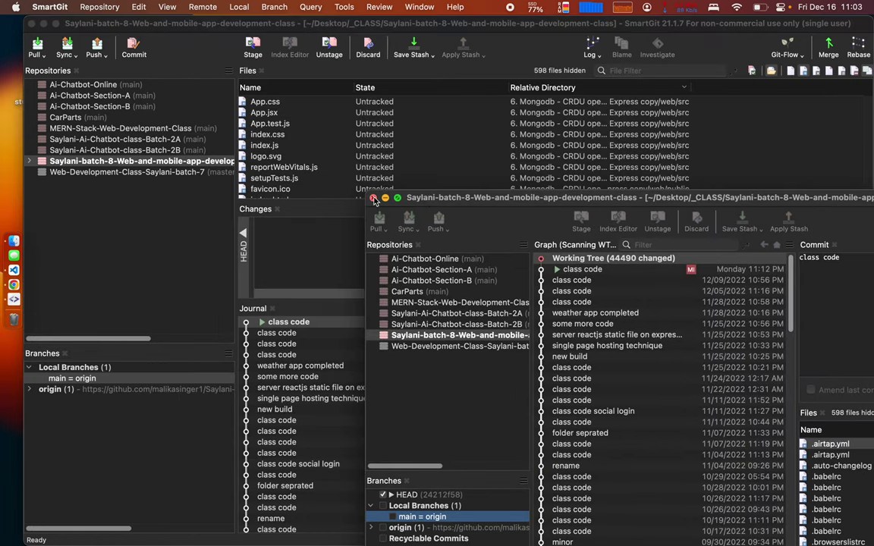
left_click(373, 198)
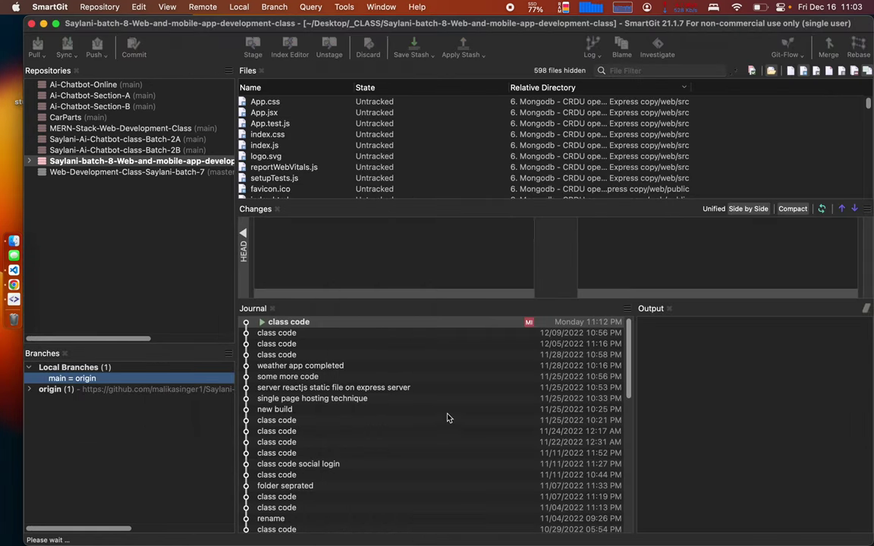
left_click(320, 267)
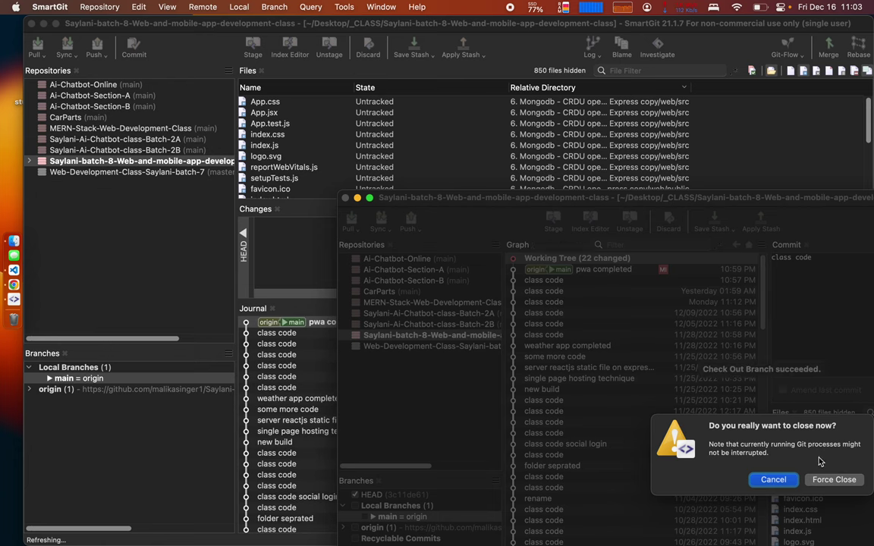
left_click(783, 486)
left_click(346, 198)
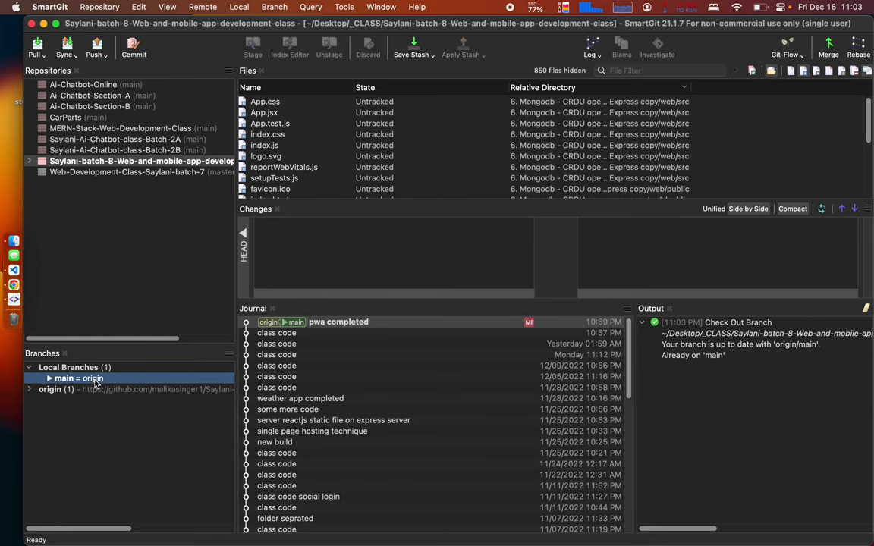
Step: Switch to VS Code and delete the original "6. Mongodb - CRDU operation with React and Express" folder from "5. React with server"
key("ctrl+Right")
key("ctrl+Right")
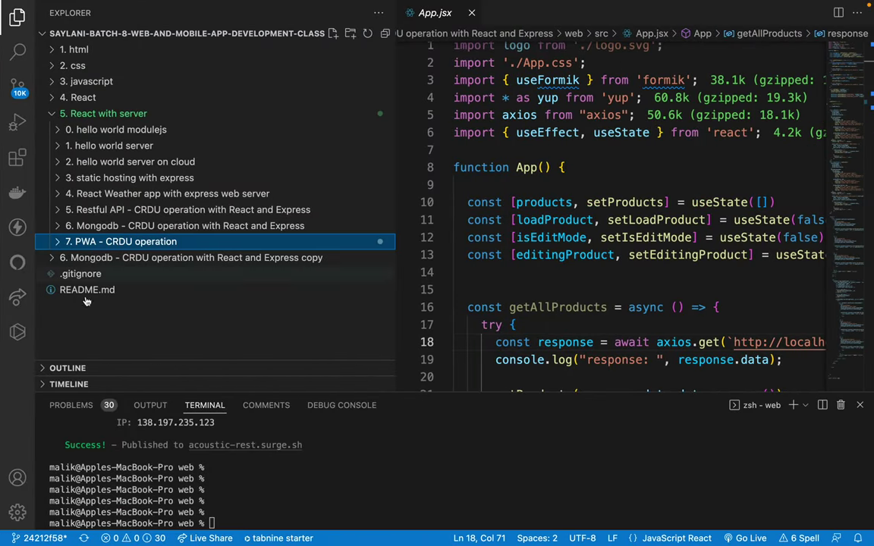
left_click(106, 226)
left_click(107, 226)
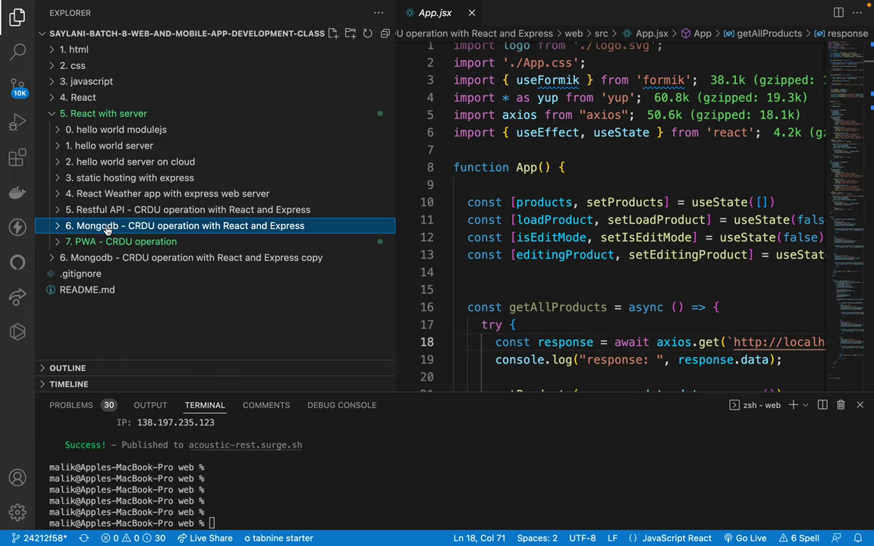
key("super+BackSpace")
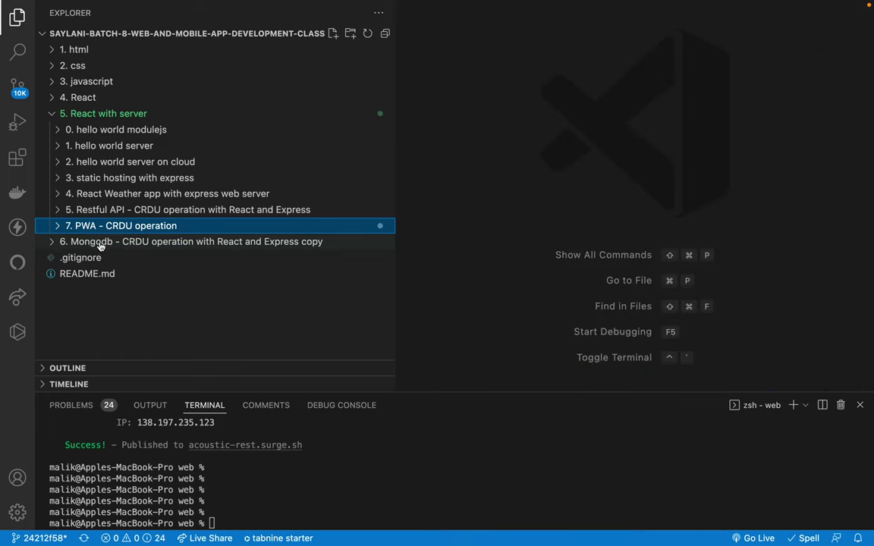
Step: Move the Mongodb copy into "5. React with server" and rename it "6. Mongodb - CRDU operation with React and Express"
left_click_drag(99, 245, 85, 114)
left_click(95, 225)
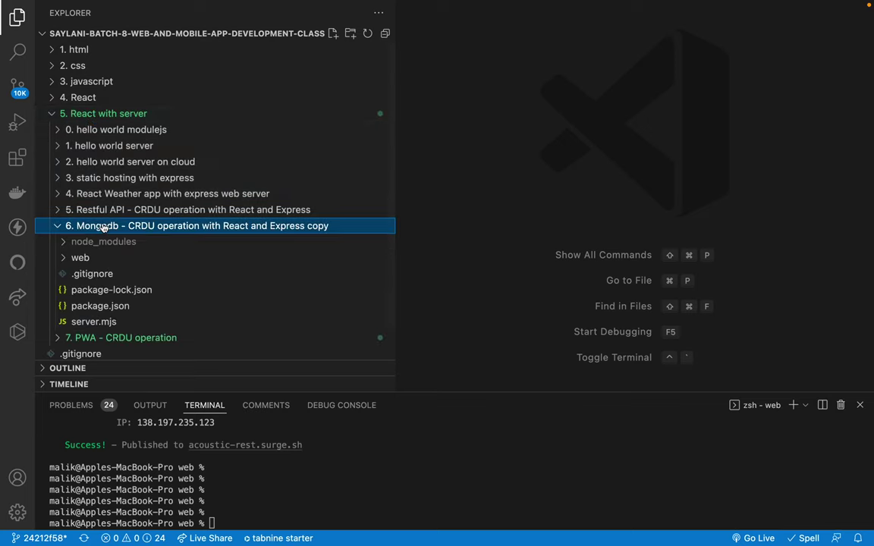
key("Return")
key("Right")
key("BackSpace")
key("BackSpace")
key("Return")
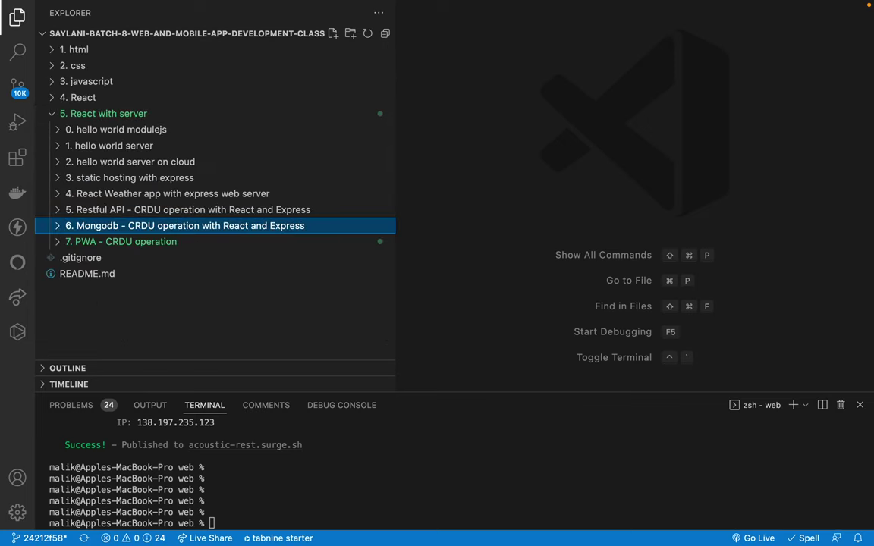
Step: Expand the renamed Mongodb folder and check its contents
left_click(58, 226)
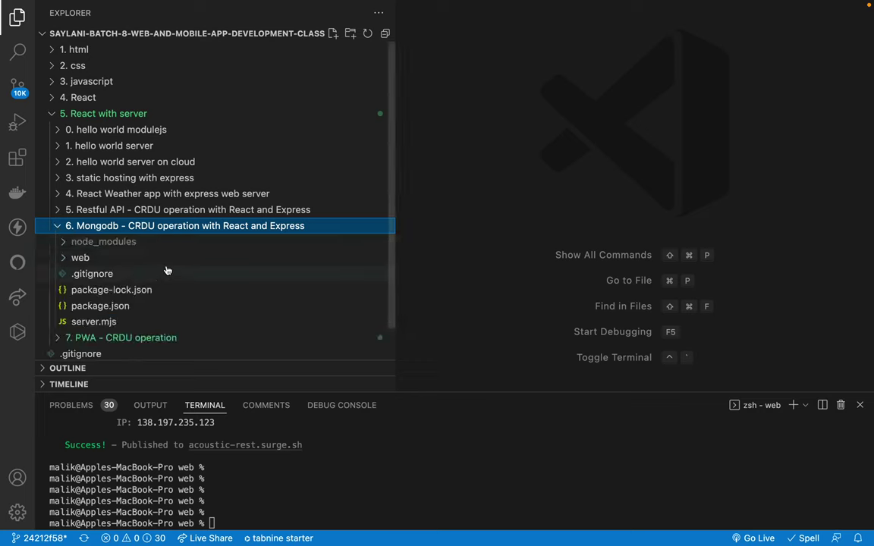
scroll(116, 250, "down", 1)
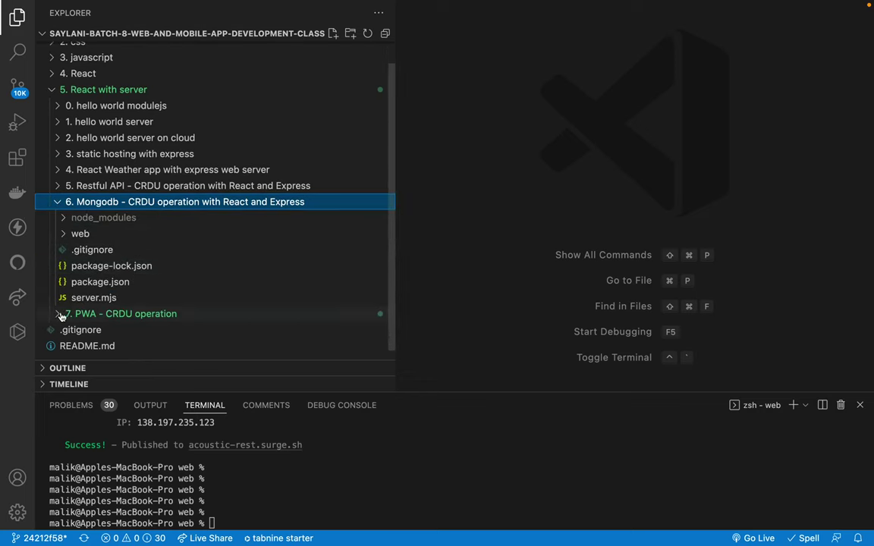
scroll(177, 259, "up", 1)
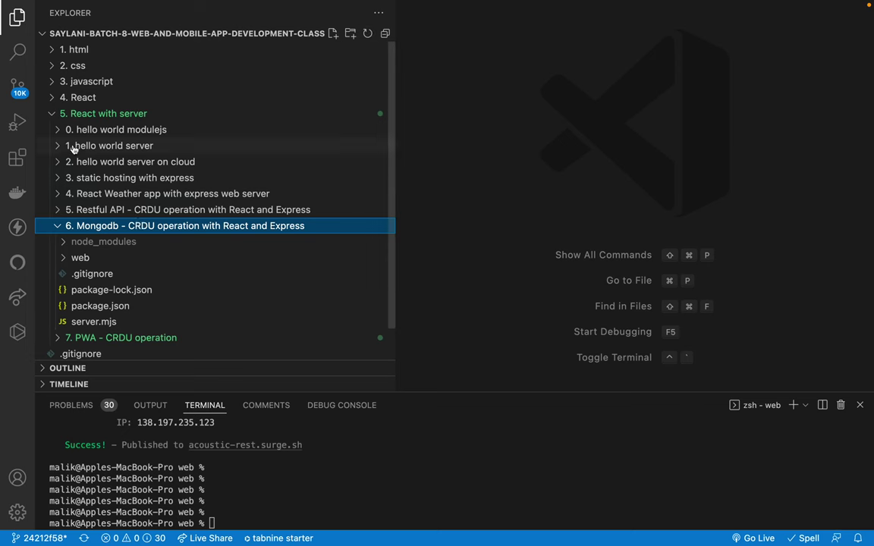
Step: Collapse the "6. Mongodb - CRDU operation with React and Express" folder and refresh the list of pending Git changes
left_click(19, 87)
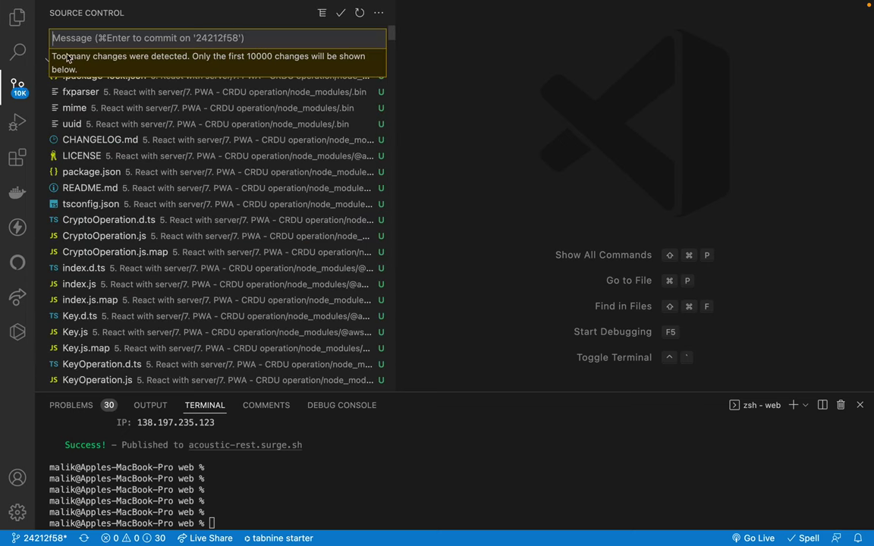
left_click(18, 17)
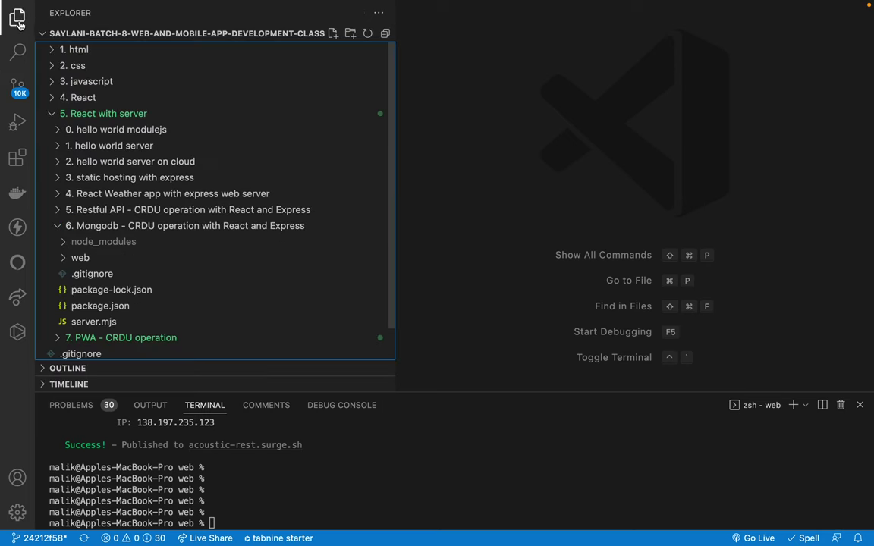
scroll(84, 250, "down", 2)
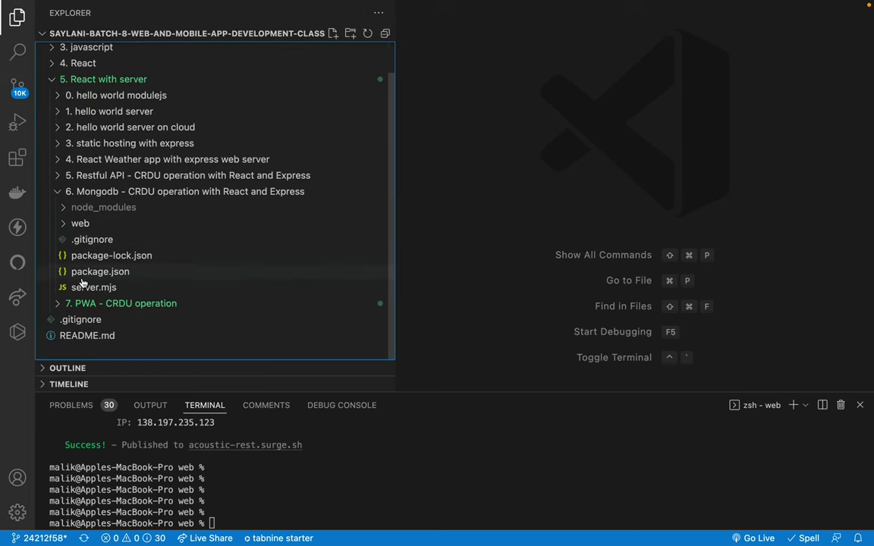
left_click(57, 195)
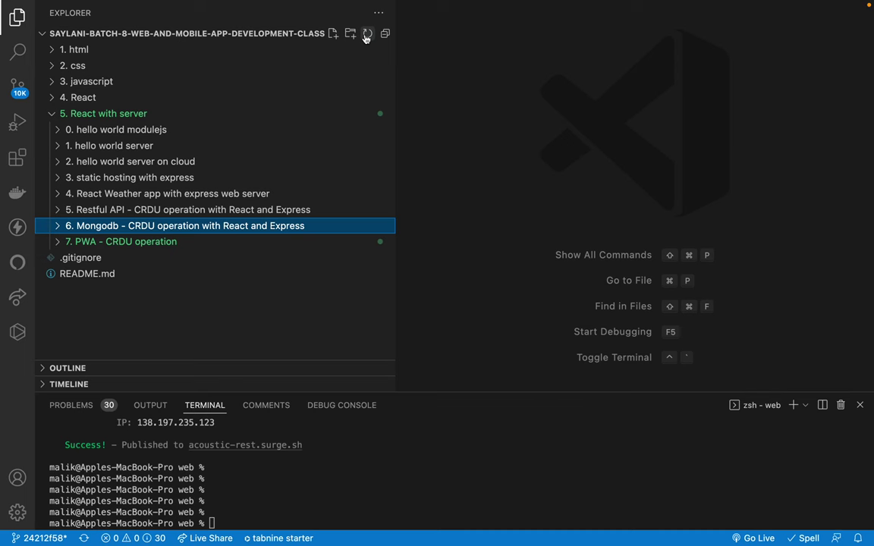
key("ctrl+shift+g")
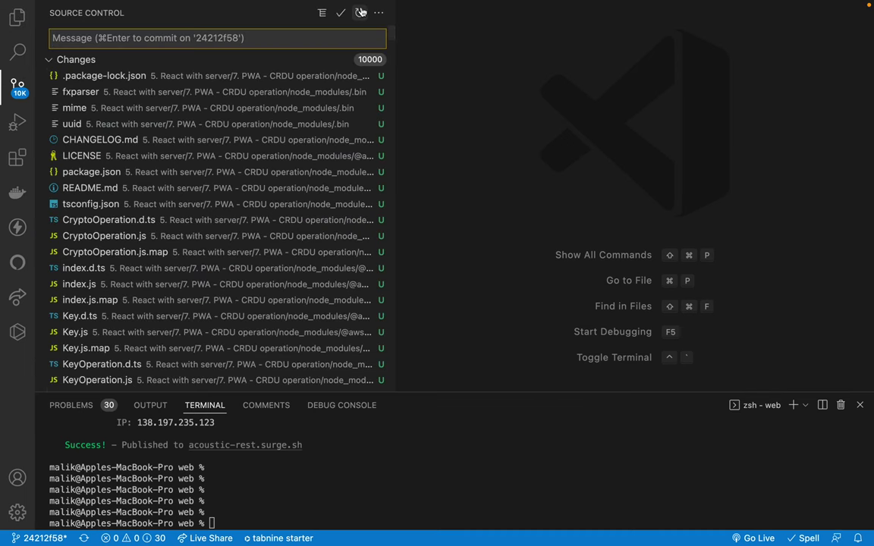
left_click(361, 12)
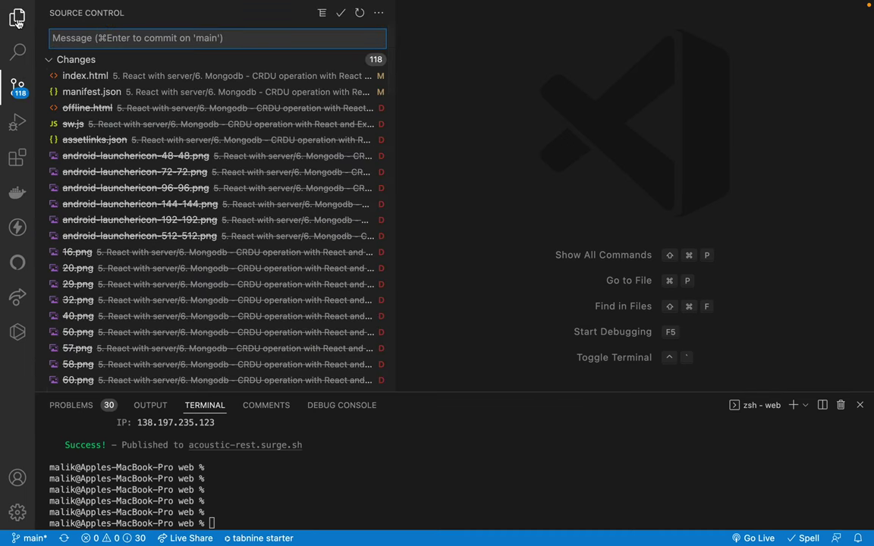
Step: Open index.html from web/public in the "6. Mongodb - CRDU operation with React and Express" folder to inspect the restored version
left_click(17, 17)
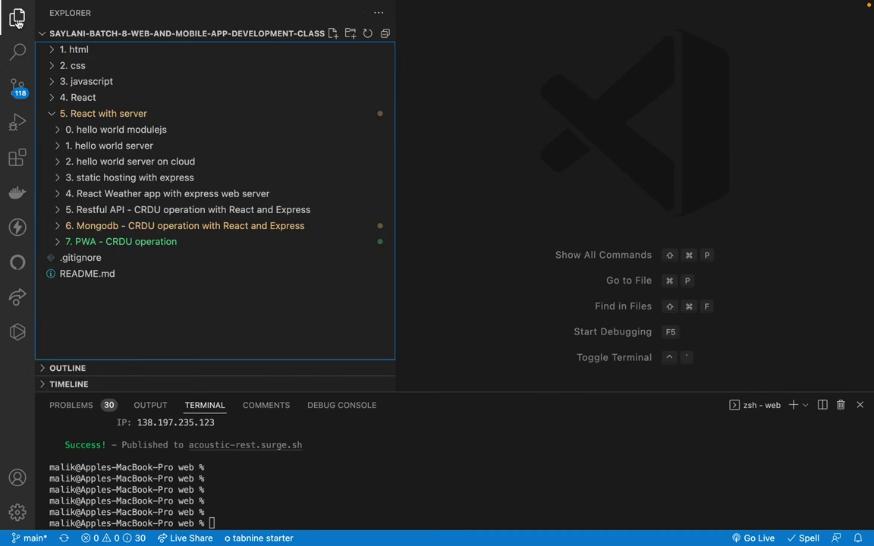
left_click(57, 224)
scroll(118, 264, "down", 2)
left_click(67, 223)
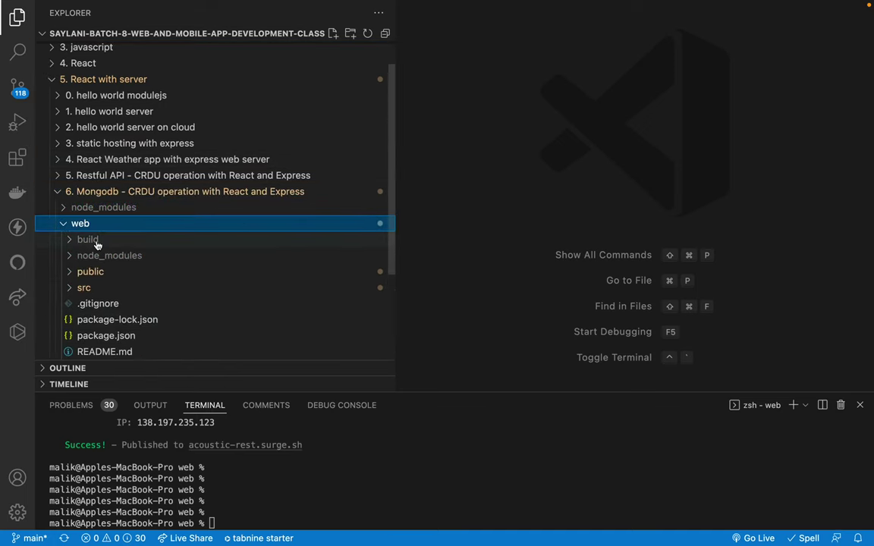
scroll(88, 220, "down", 5)
left_click(69, 146)
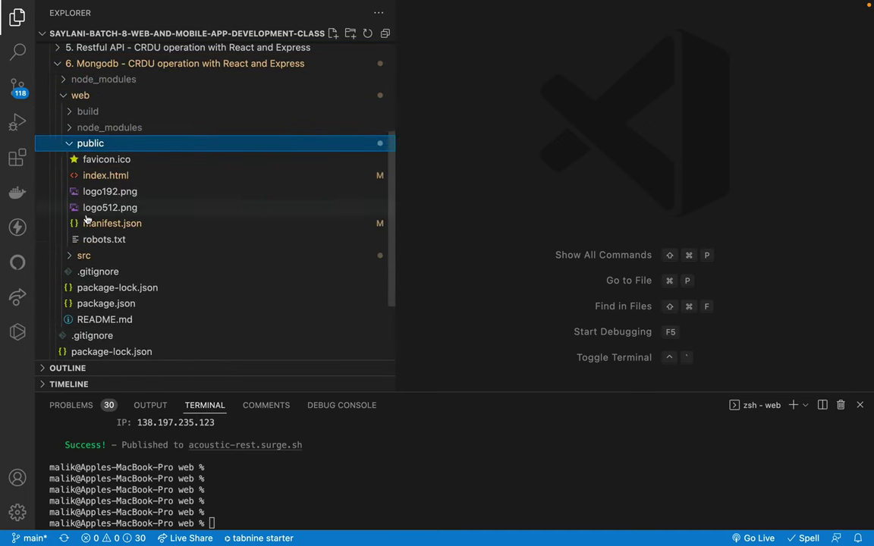
left_click(91, 176)
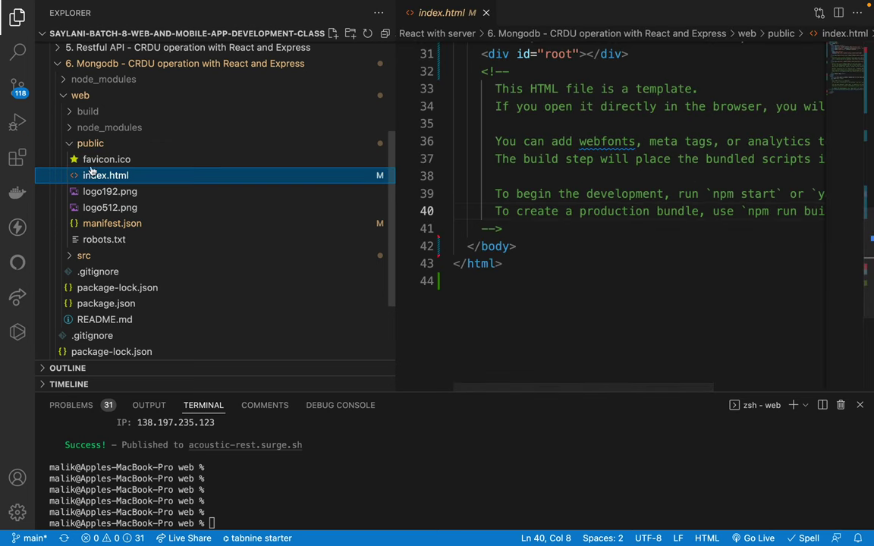
Step: Widen the side bar and collapse the web folder and the "6. Mongodb - CRDU operation with React and Express" folder
left_click(17, 85)
left_click_drag(392, 109, 486, 270)
left_click(17, 16)
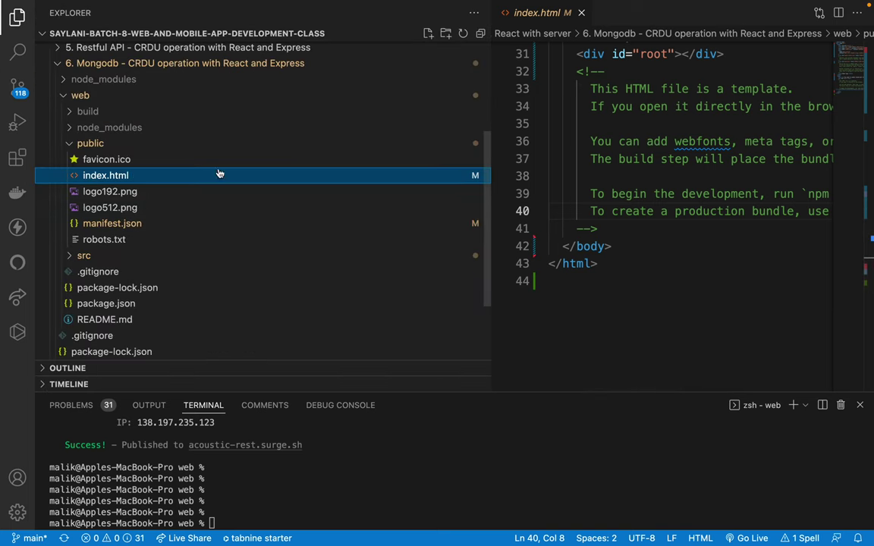
left_click(66, 96)
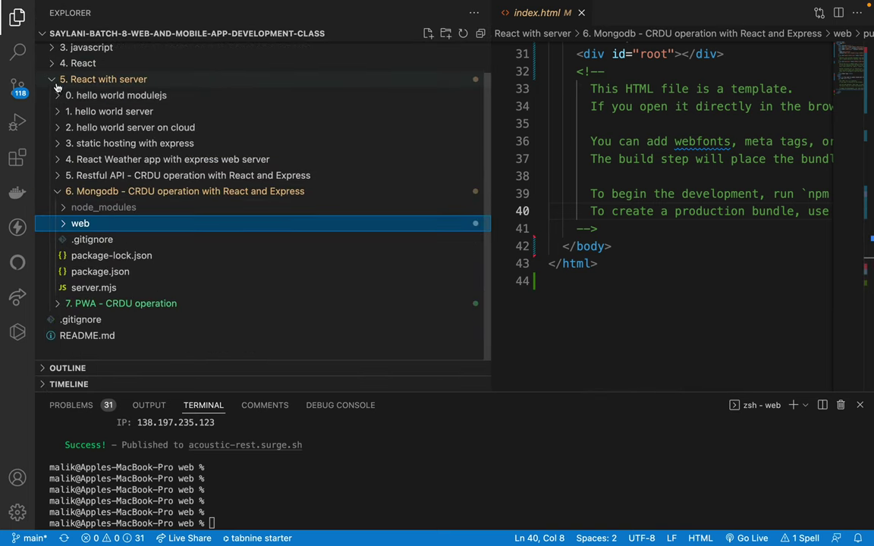
left_click(60, 193)
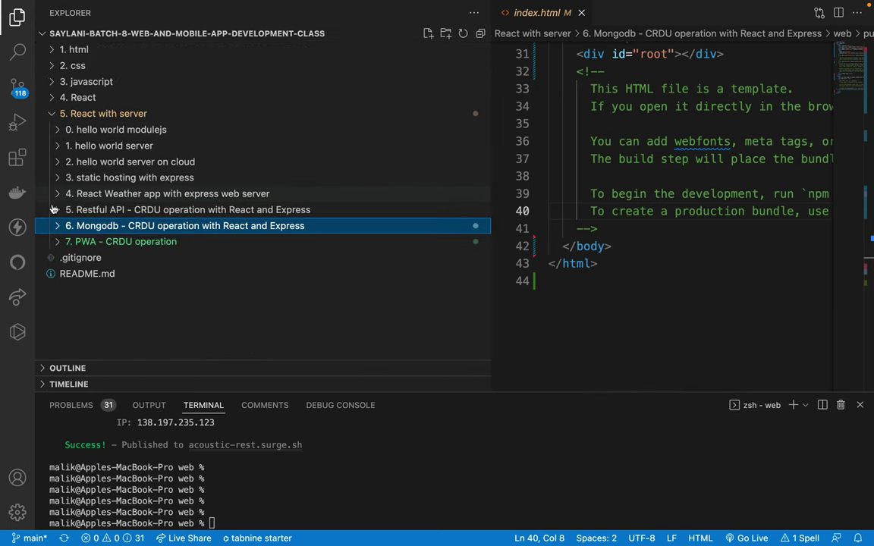
left_click(61, 243)
left_click(57, 243)
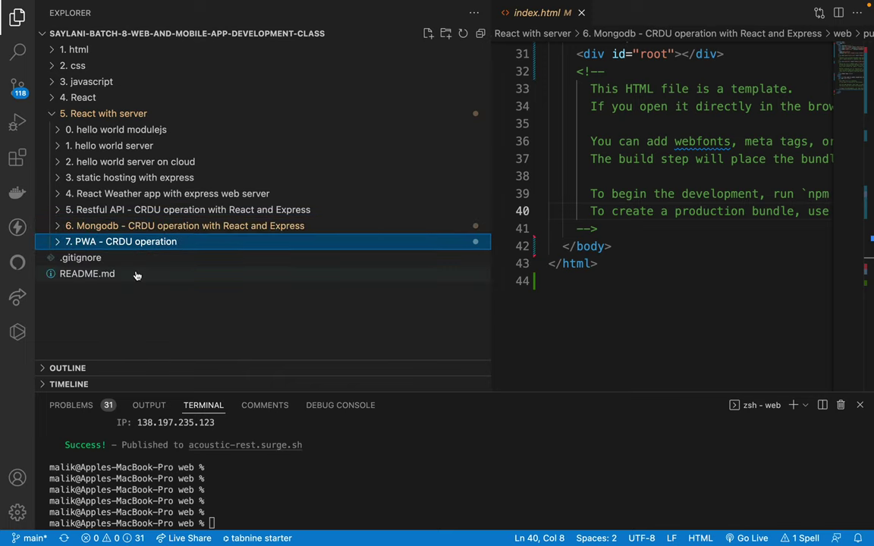
Step: Switch to SmartGit, review the changed files of the Saylani-batch-8 class repository and open its log
key("ctrl+Left")
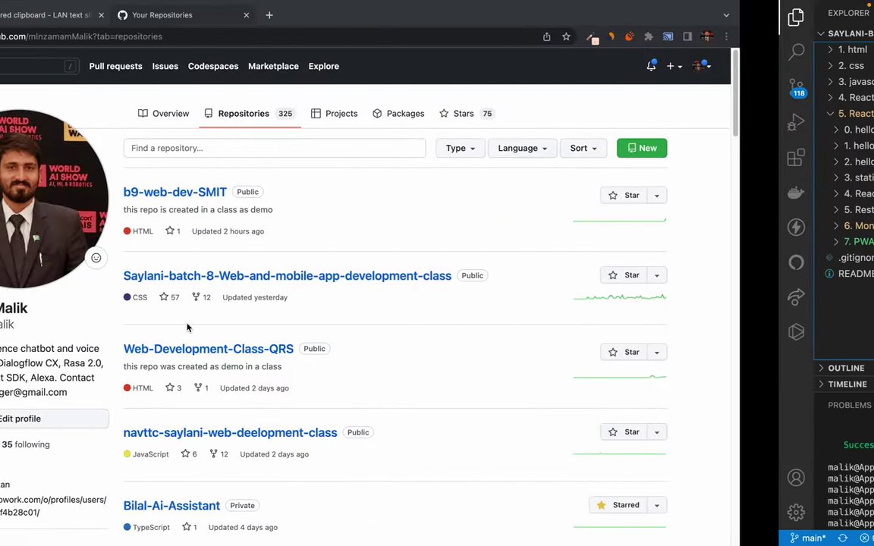
key("ctrl+Left")
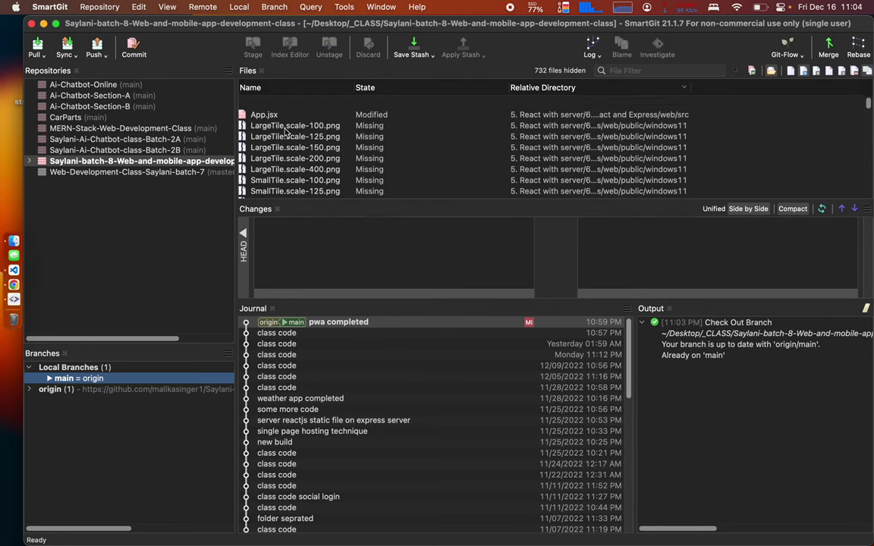
scroll(286, 132, "down", 20)
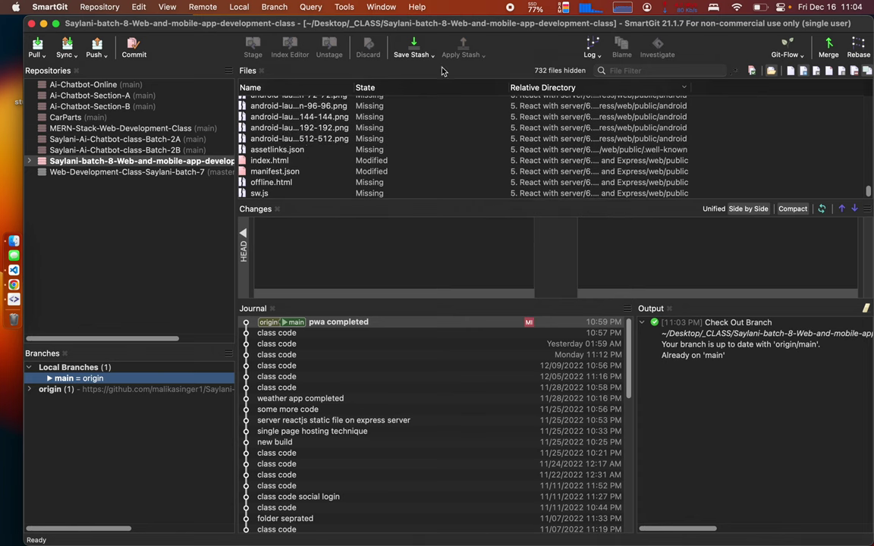
left_click(68, 162)
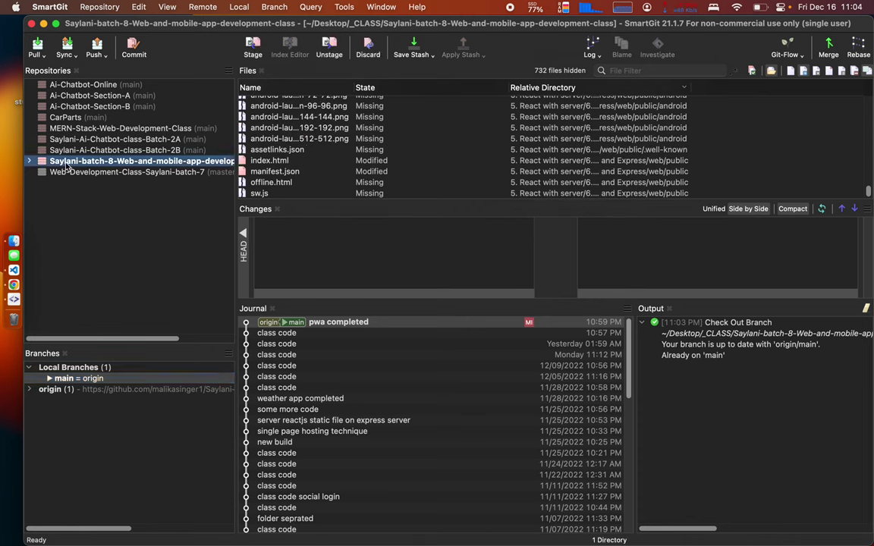
left_click(588, 47)
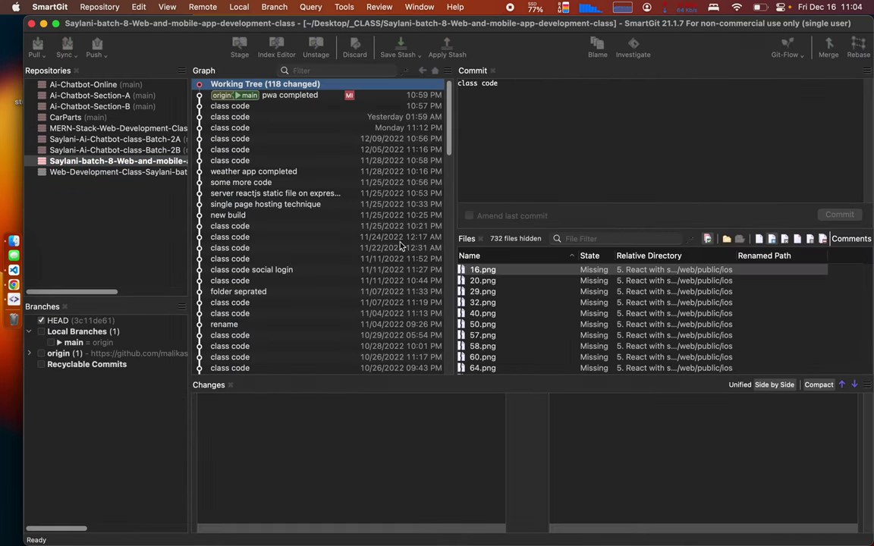
Step: Switch to GitHub in Chrome and view "5. React with server" in the Saylani-batch-8-Web-and-mobile-app-development-class repository
key("ctrl+Right")
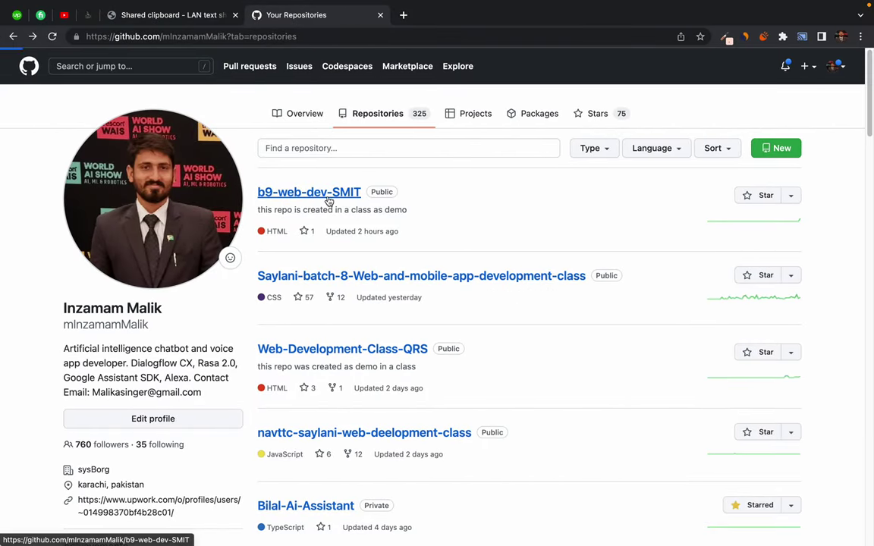
left_click(12, 36)
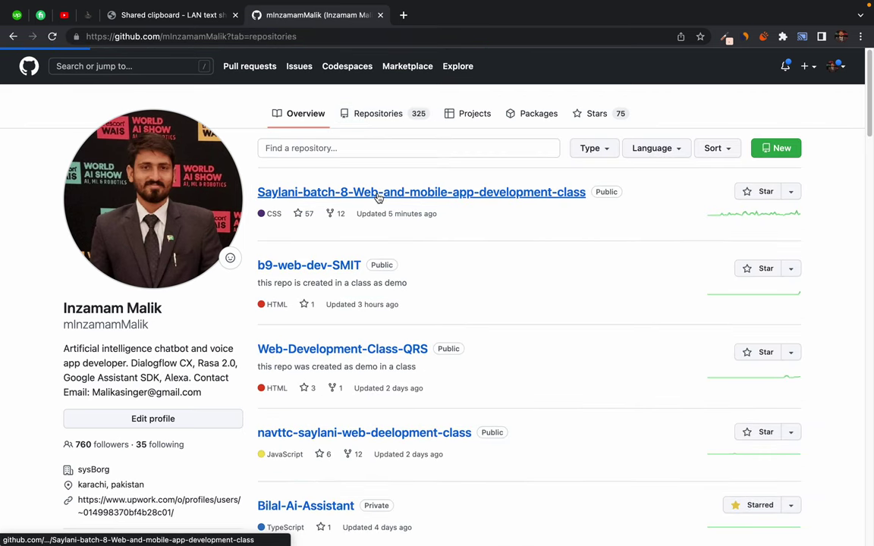
left_click(378, 192)
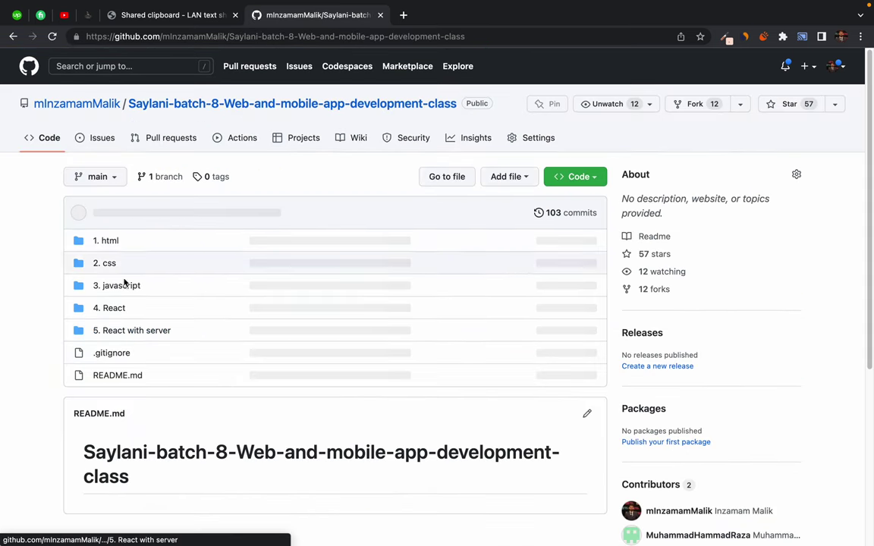
left_click(163, 331)
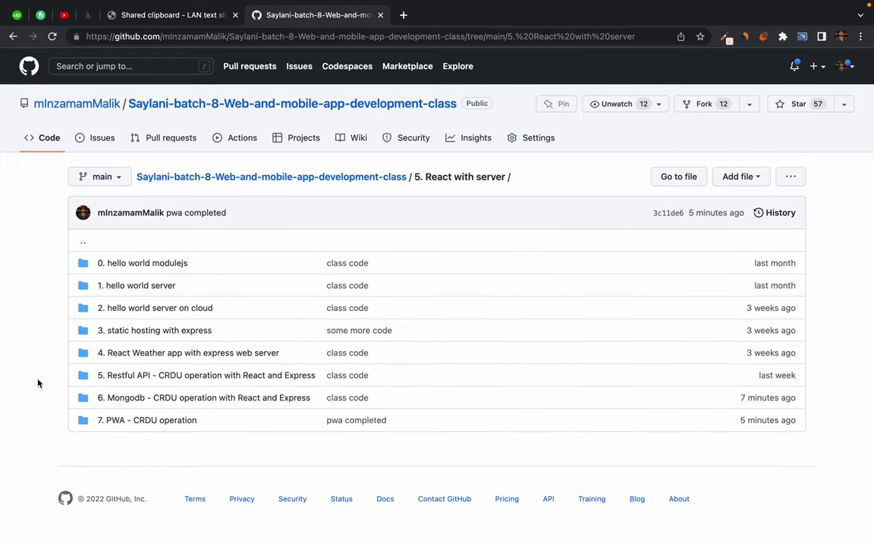
Step: Switch to VS Code, check the contents of "7. PWA - CRDU operation" and refresh the file explorer
left_click(14, 298)
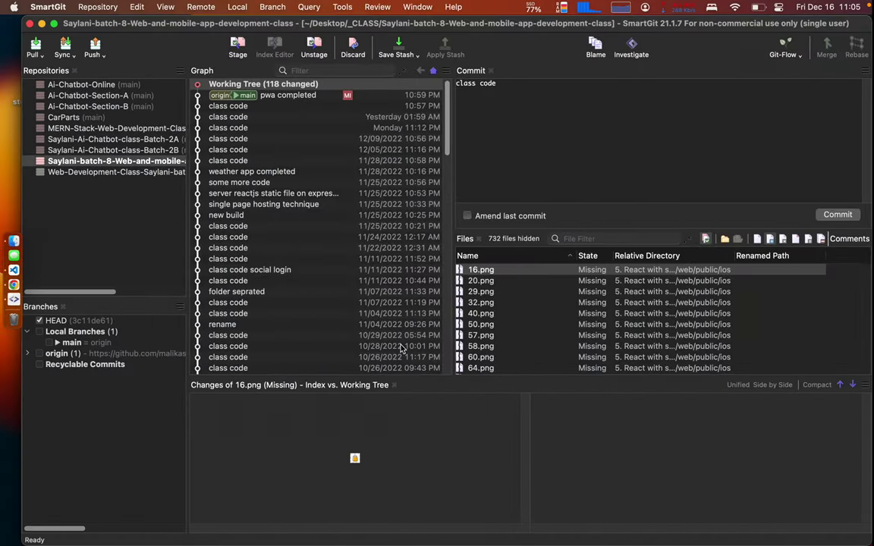
key("ctrl+Right")
key("ctrl+Right")
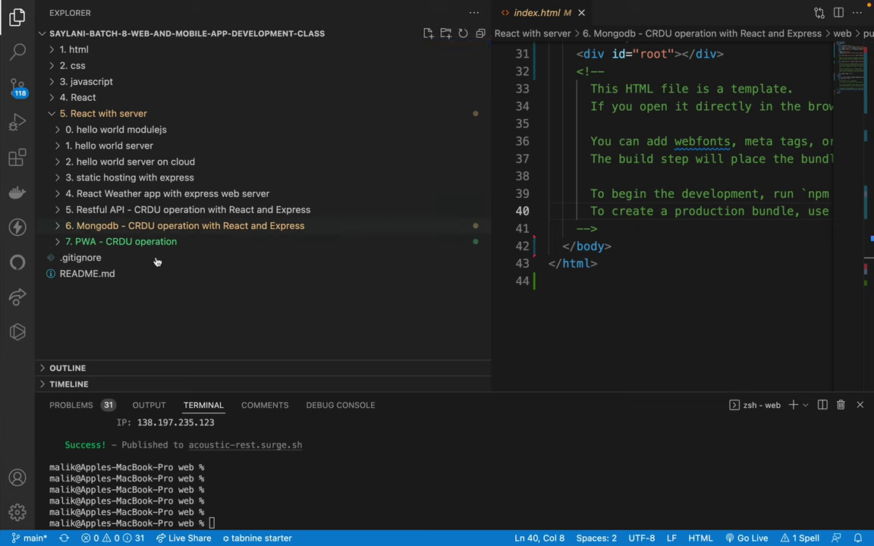
left_click(58, 242)
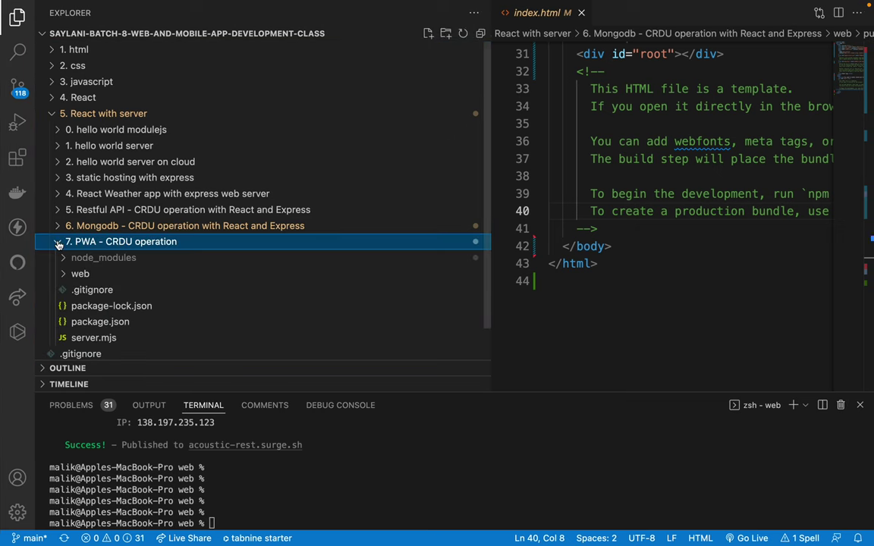
left_click(58, 245)
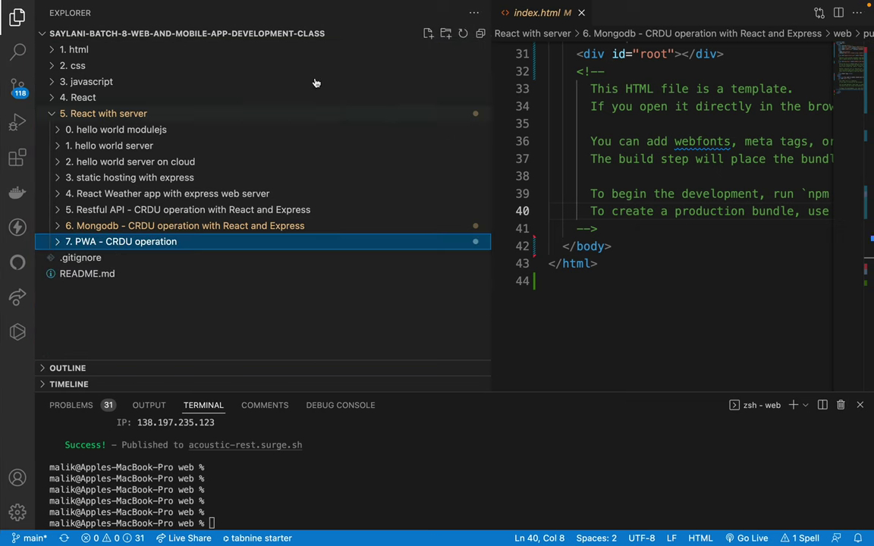
left_click(462, 33)
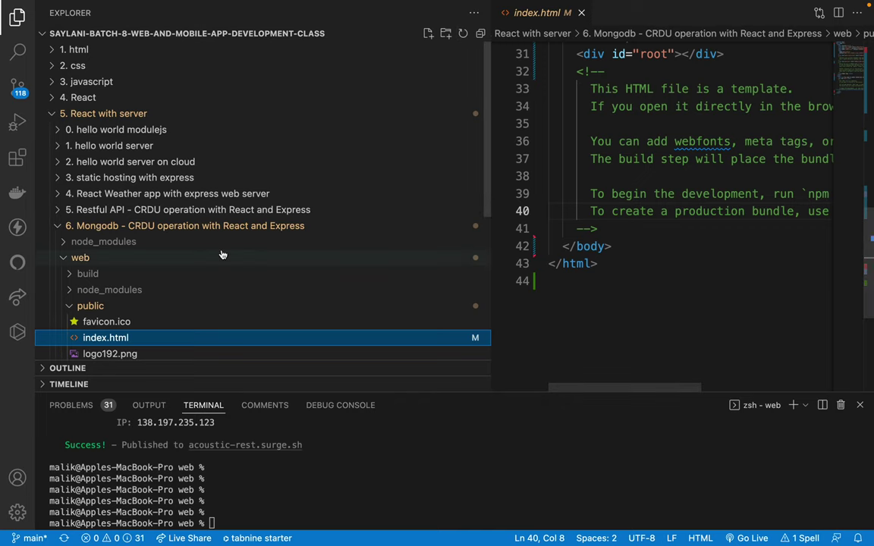
left_click(57, 226)
Step: Switch to SmartGit, widen the repositories list, and close and reopen the Saylani-batch-8 class repository
key("ctrl+Left")
key("ctrl+Left")
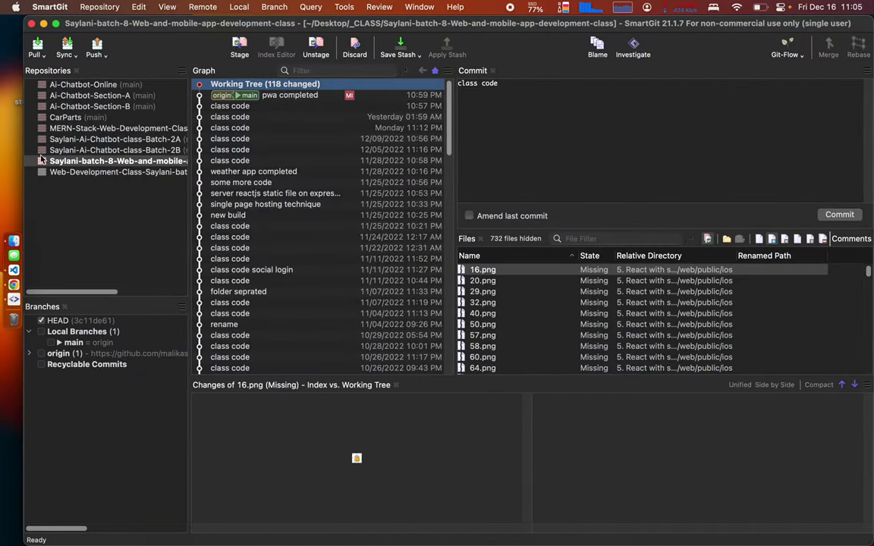
left_click(91, 161)
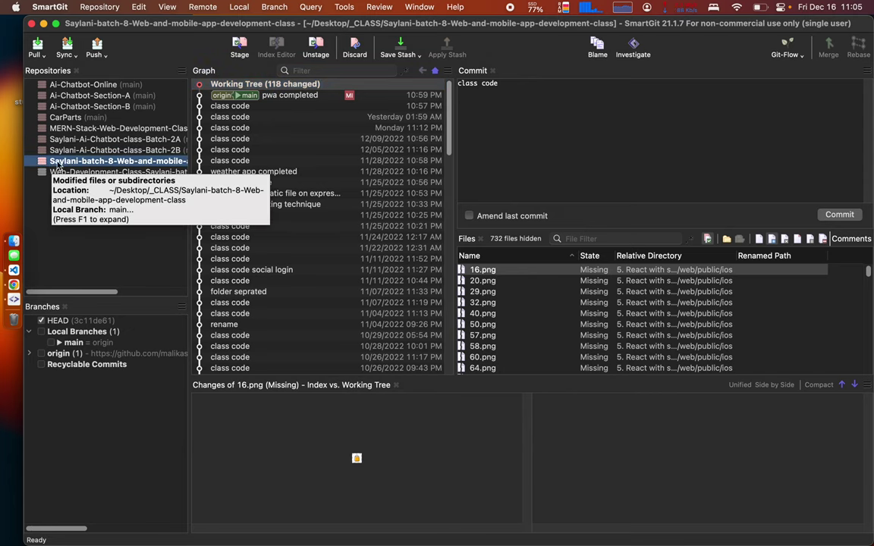
left_click_drag(187, 161, 231, 160)
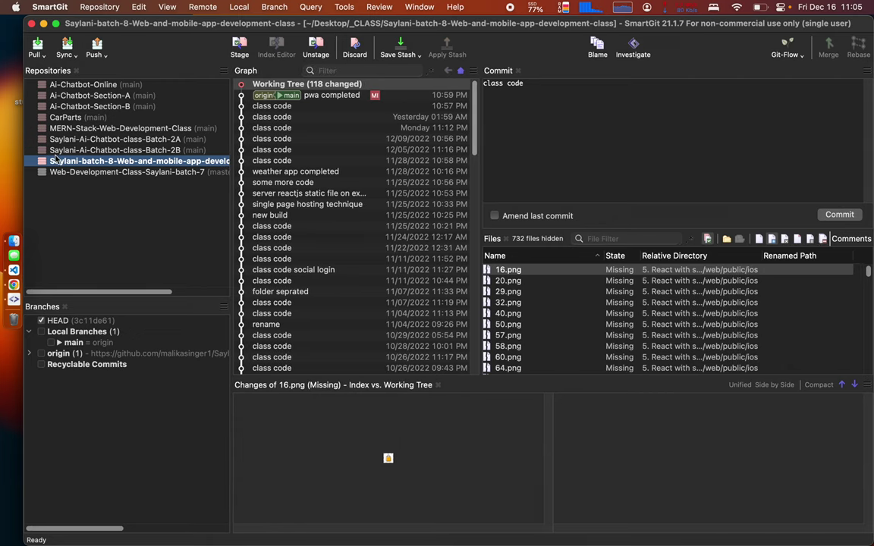
left_click(107, 238)
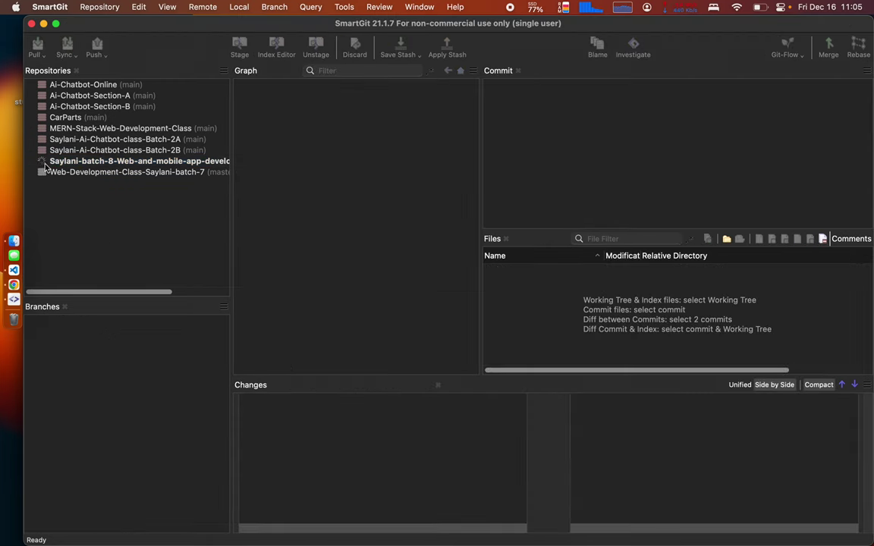
left_click(66, 166)
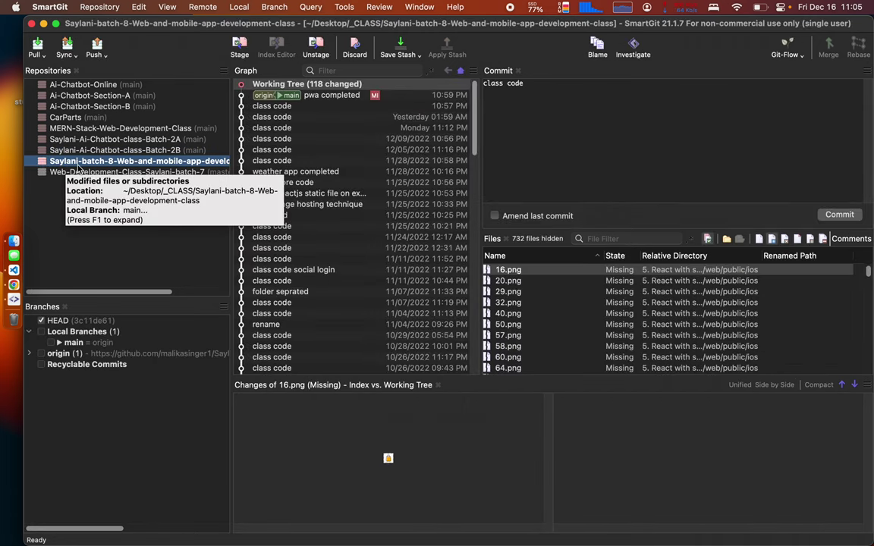
right_click(77, 167)
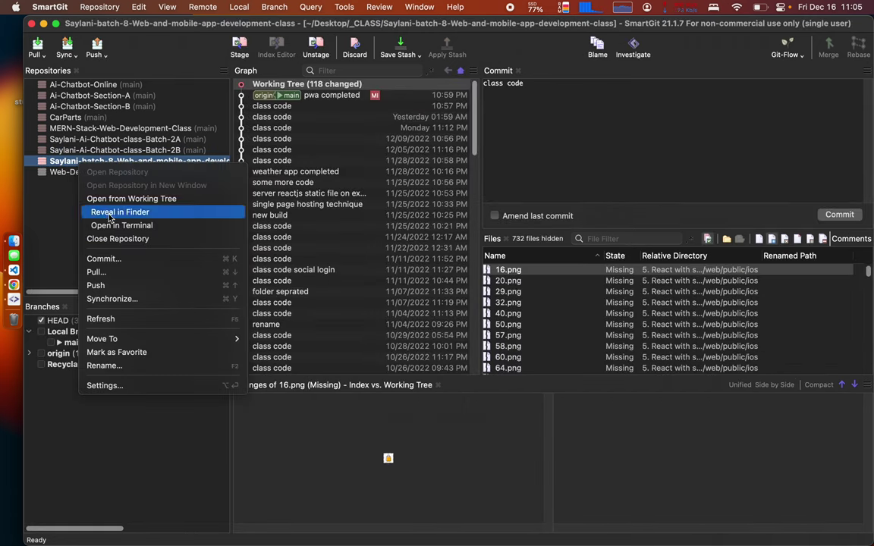
left_click(91, 161)
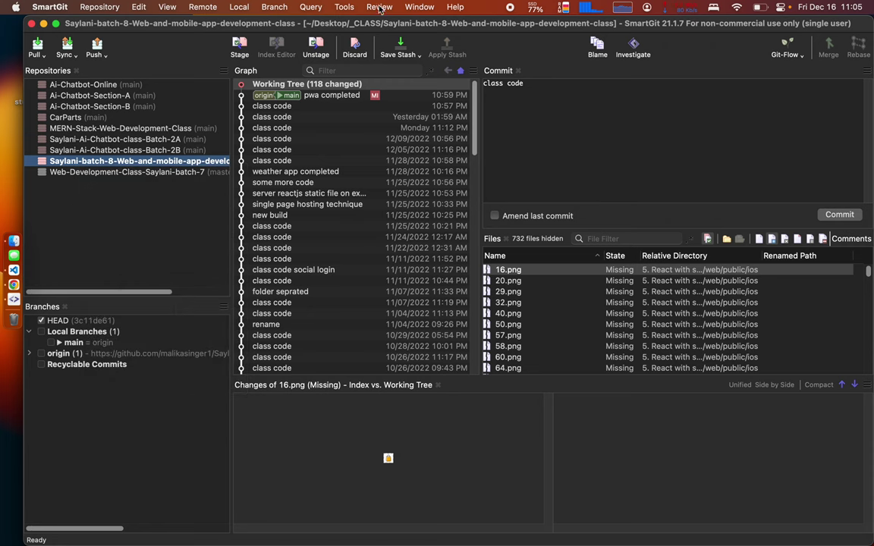
Step: Close the separate log window and expand the class repository down to "5. React with server" to check "7. PWA - CRDU operation" for changes
double_click(372, 25)
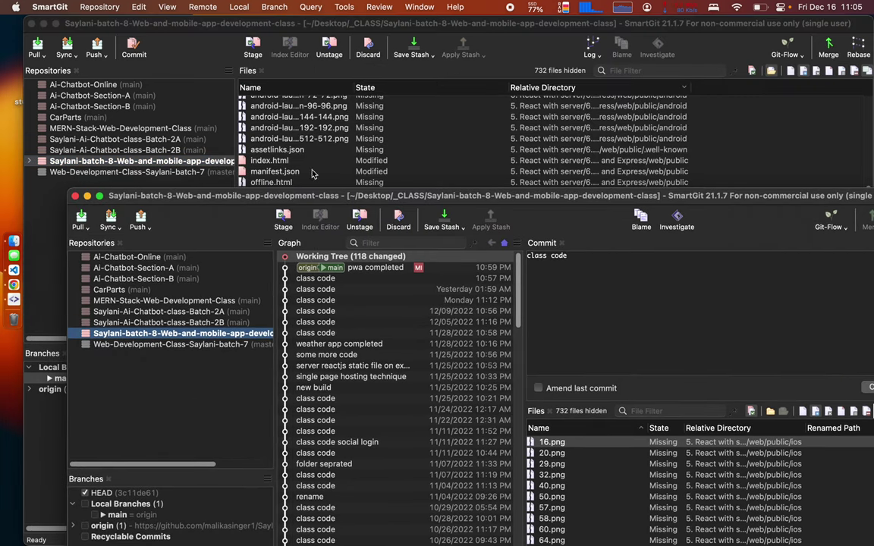
left_click(74, 197)
left_click(30, 162)
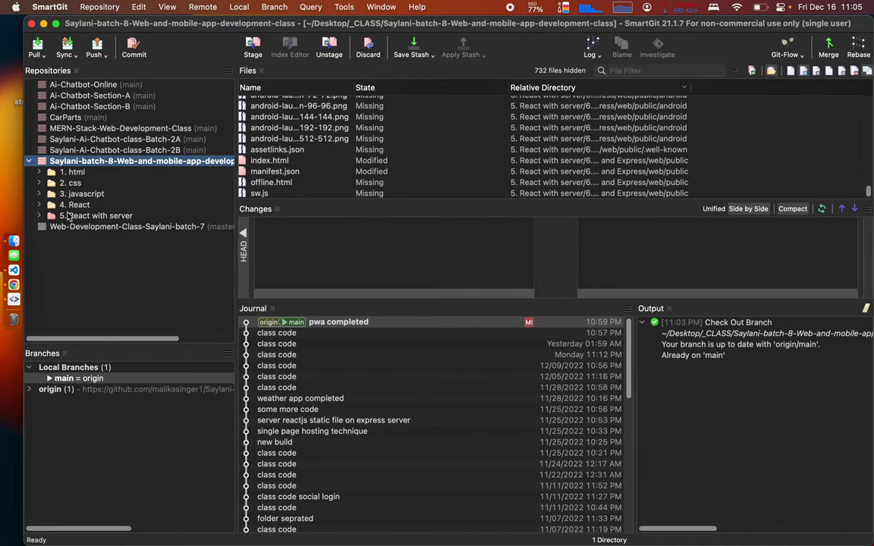
left_click(40, 215)
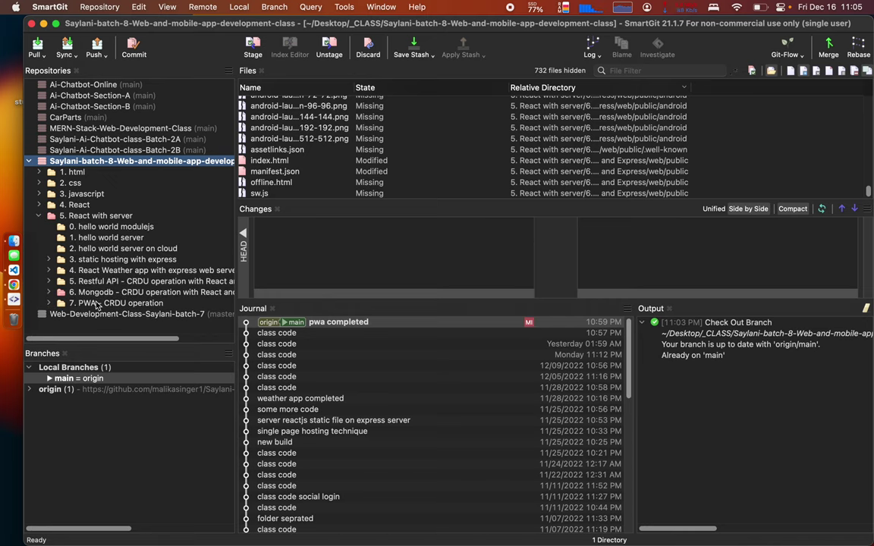
left_click(96, 303)
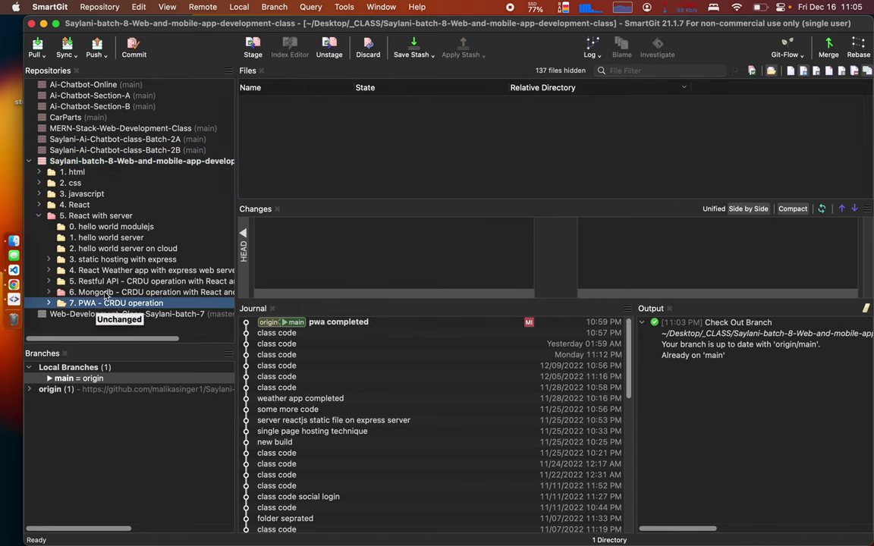
Step: Commit all changed files of "6. Mongodb - CRDU operation with React and Express" with the message "folder number 6 restored, without pwa"
left_click(106, 293)
left_click(288, 157)
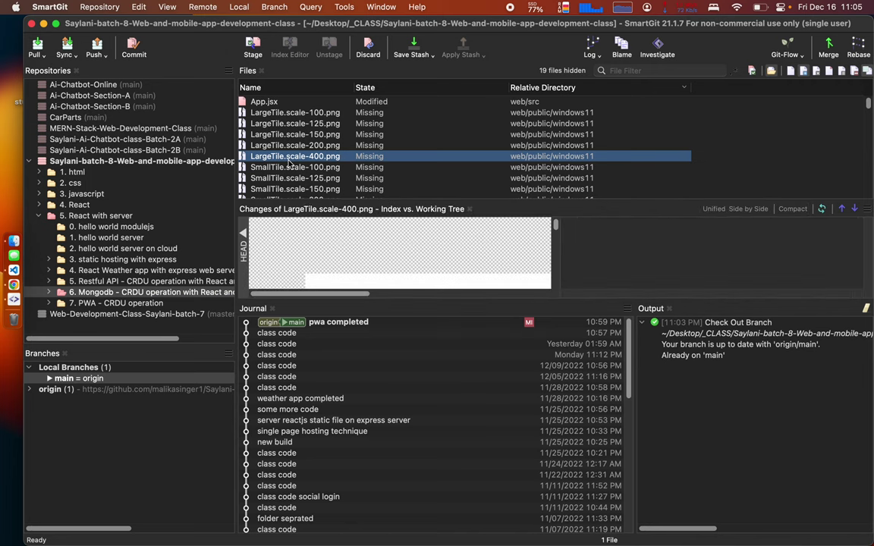
key("super+a")
left_click(135, 47)
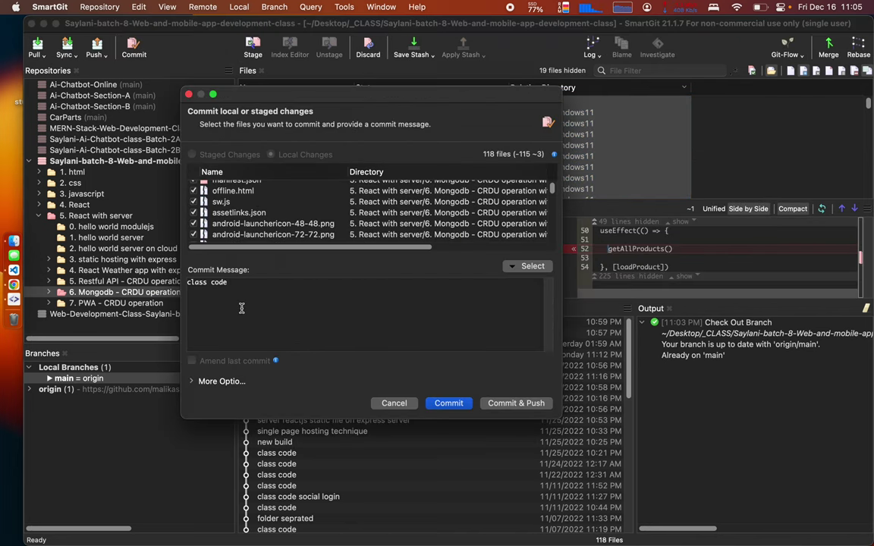
key("super+a")
key("BackSpace")
type("fol")
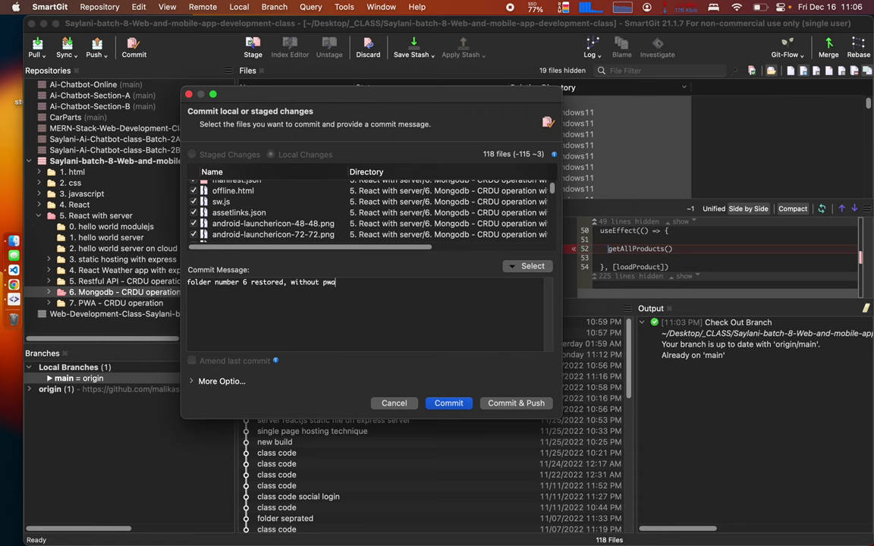
key("super+Return")
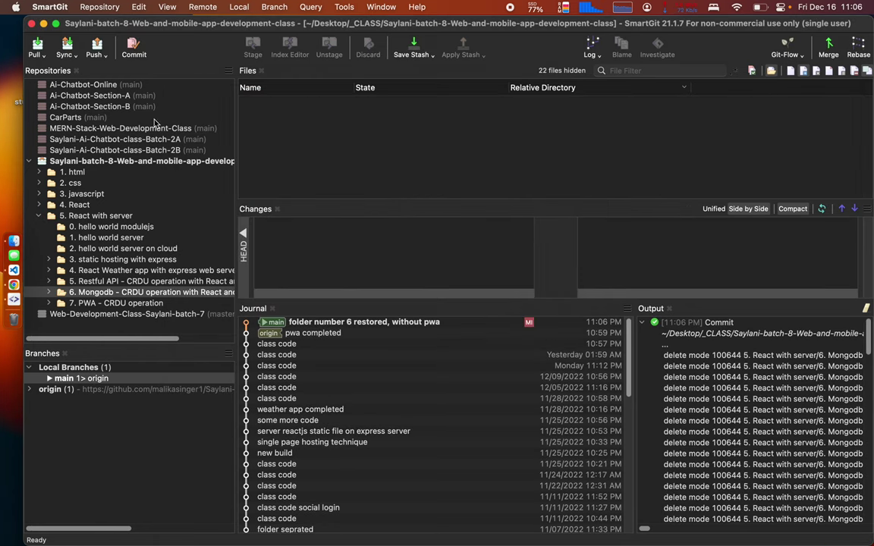
Step: Push the main branch to origin and switch to VS Code to check the change status of the class folders
left_click(93, 47)
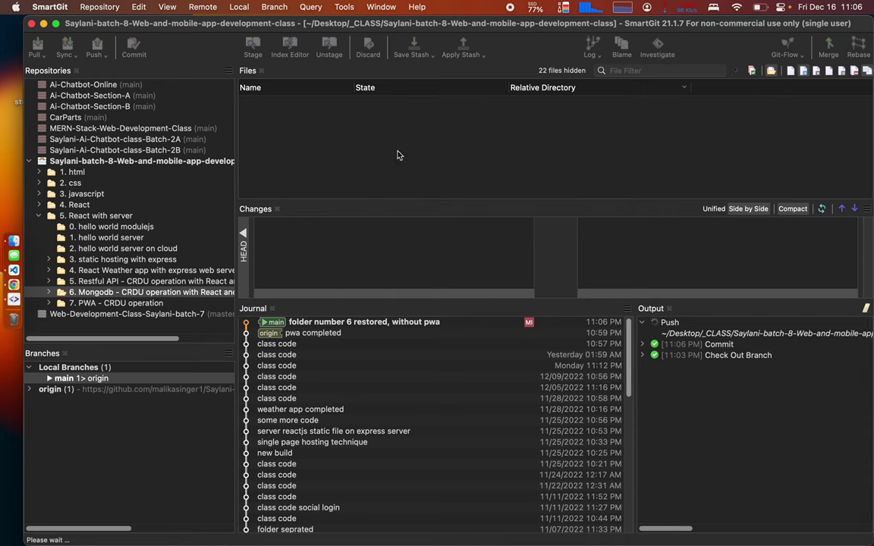
key("ctrl+Right")
key("ctrl+Right")
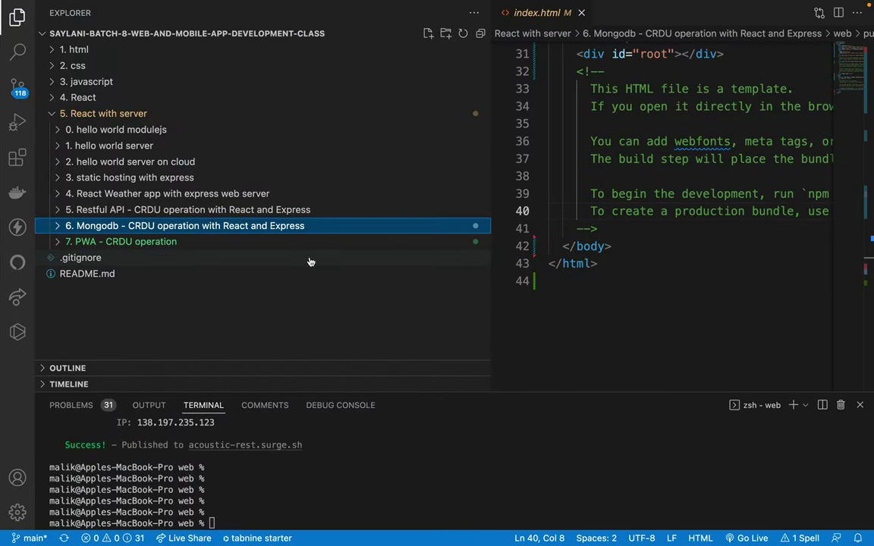
left_click(608, 317)
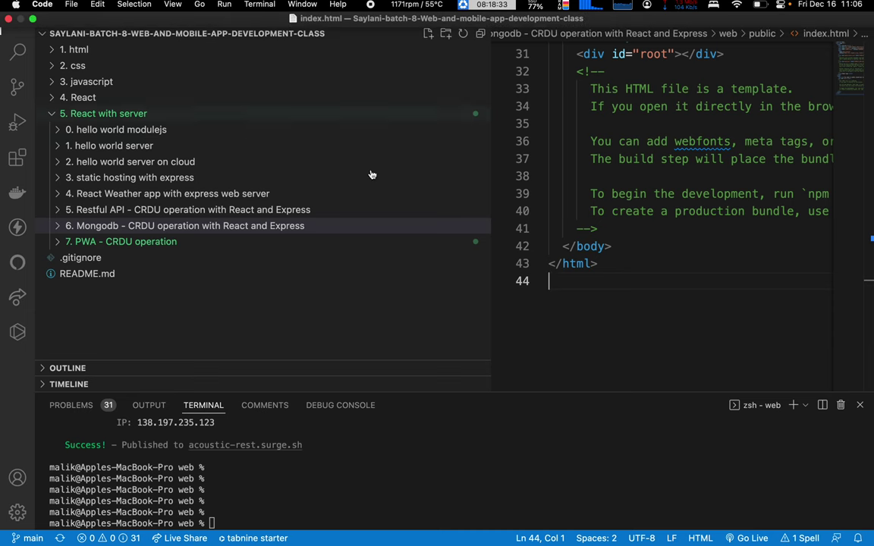
Step: Leave VS Code and SmartGit, switch to GitHub in Chrome and reload the "5. React with server" folder page
key("ctrl+Left")
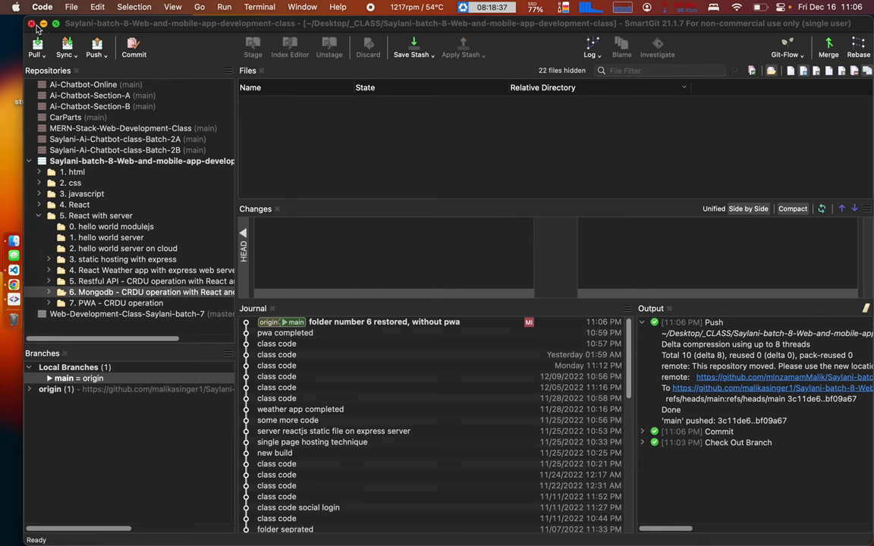
key("ctrl+Left")
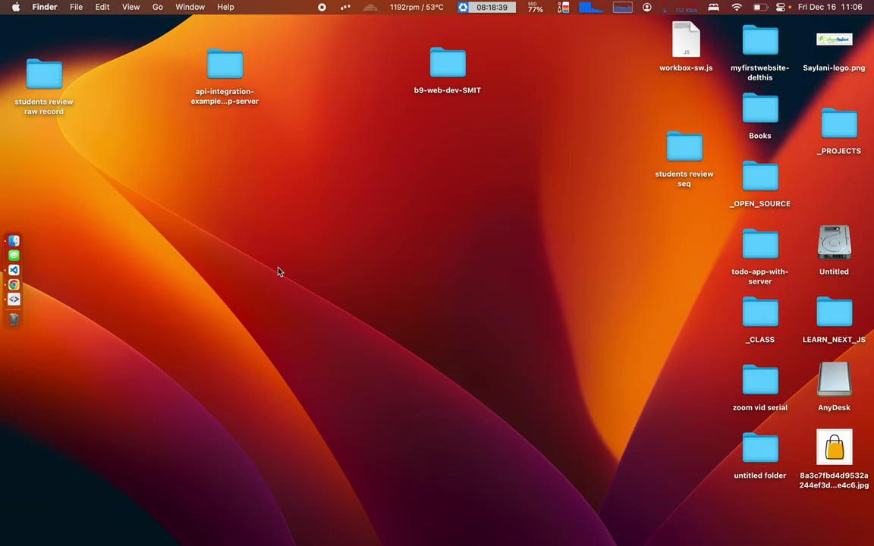
key("ctrl+Right")
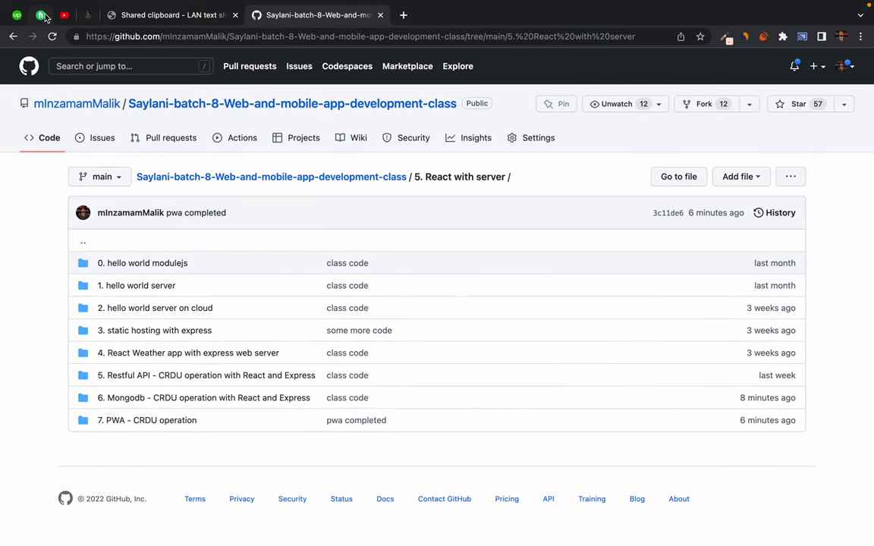
left_click(53, 36)
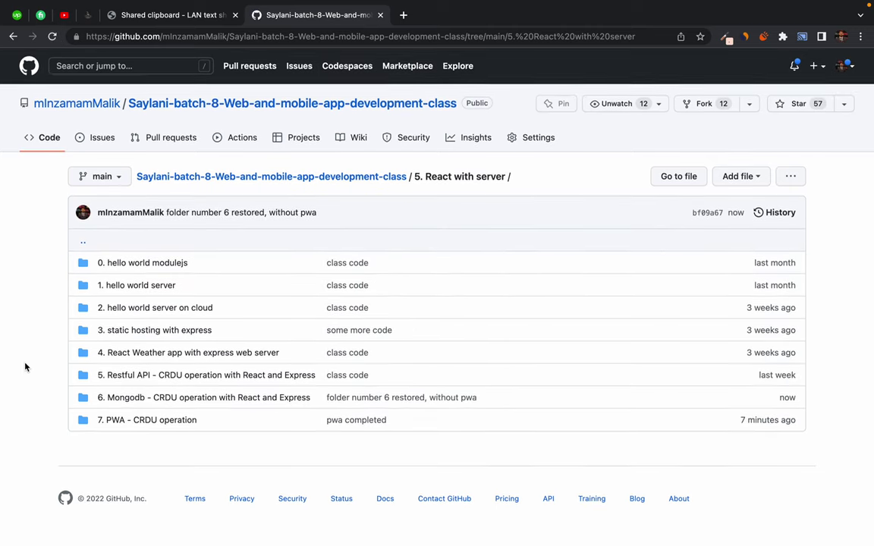
Step: Launch VS Code again and collapse "6. Mongodb - CRDU operation with React and Express" in the file explorer
key("ctrl+Left")
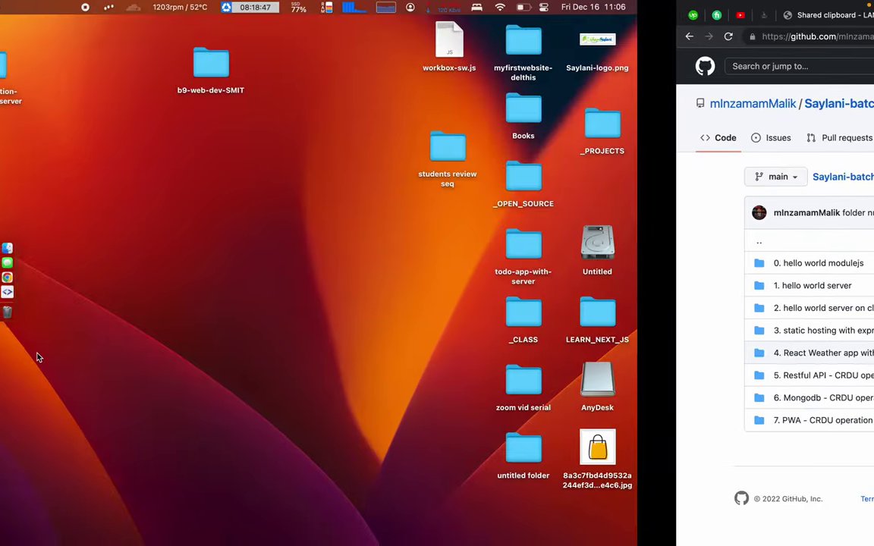
key("super+space")
type("code")
key("Return")
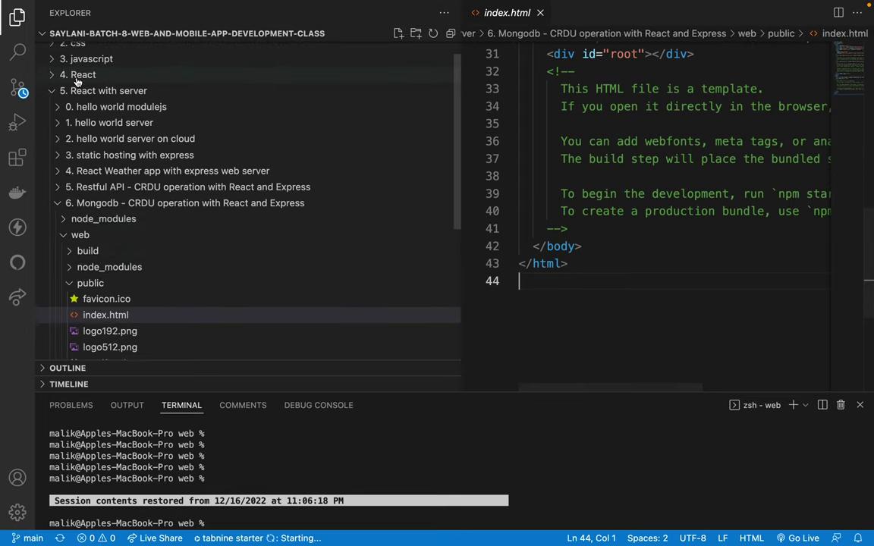
left_click(61, 212)
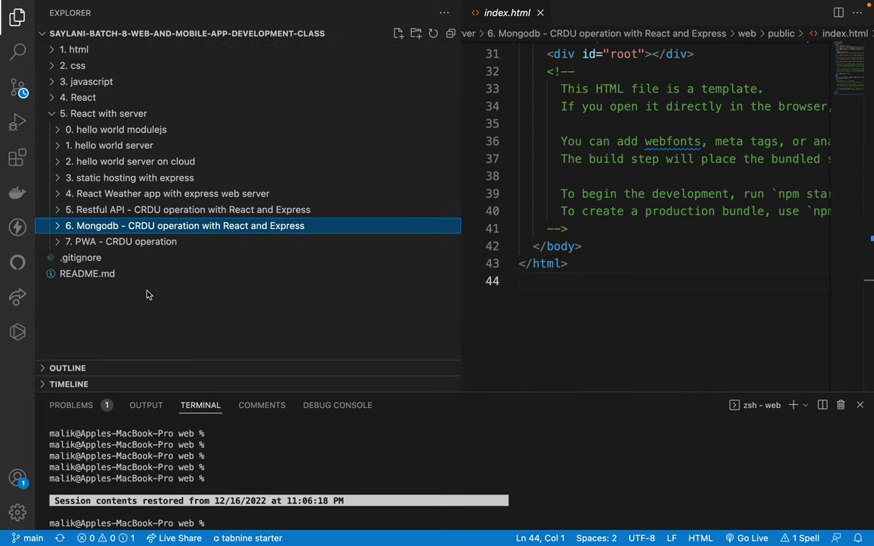